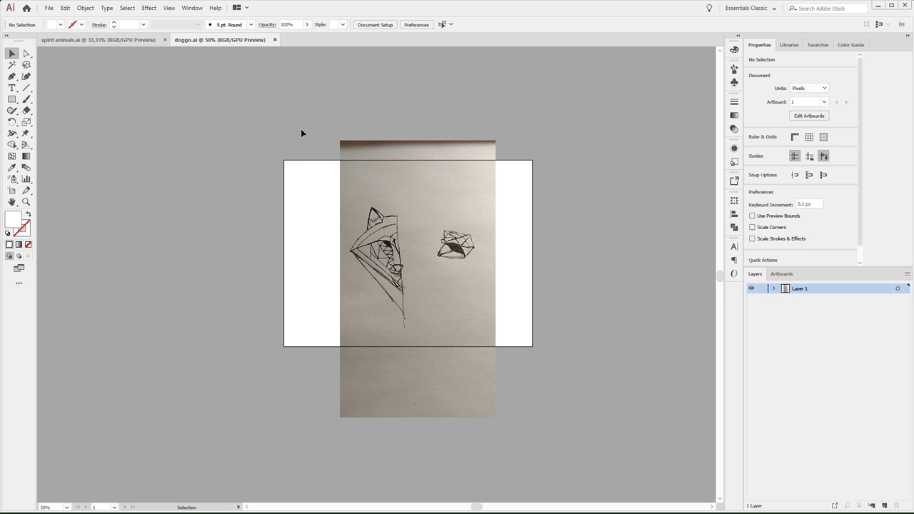
Hide the document guides, show the rulers, and drag out one vertical and one horizontal guide.
click(167, 9)
mouse_move(214, 346)
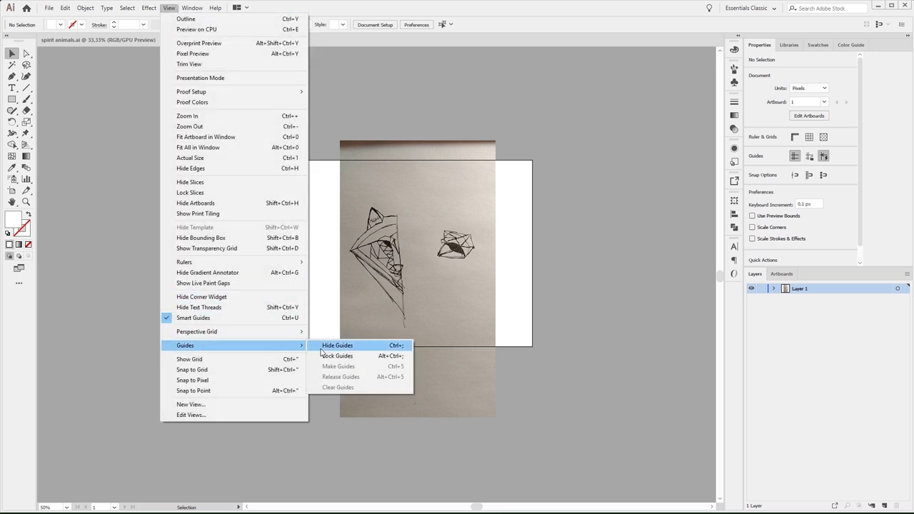
click(359, 346)
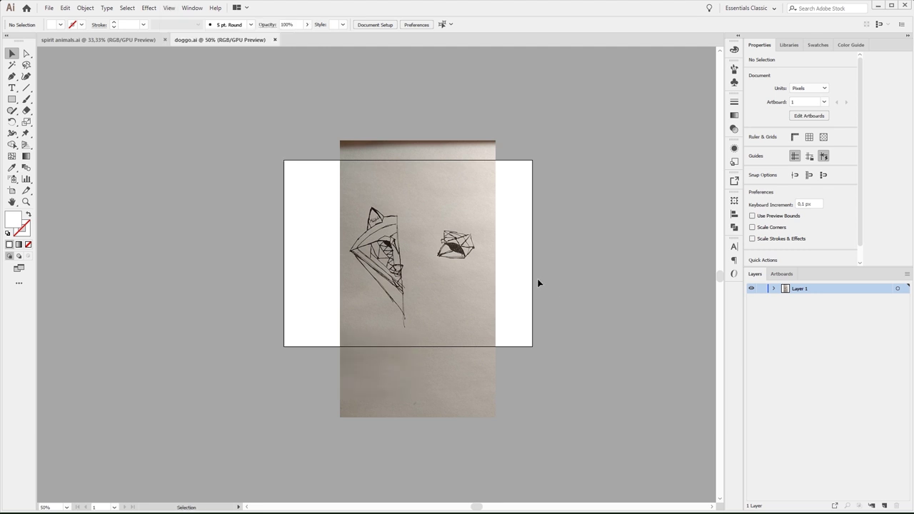
key(ctrl+r)
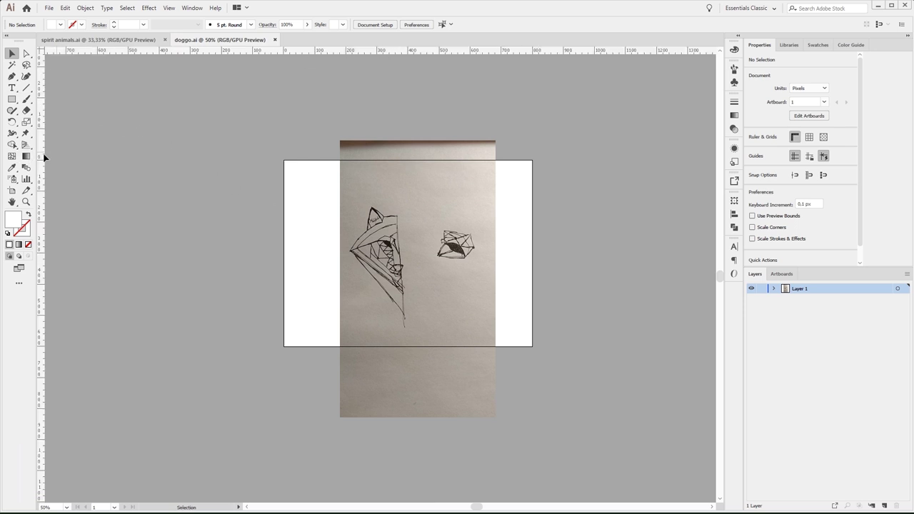
mouse_move(41, 163)
mouse_down()
mouse_move(385, 218)
mouse_move(424, 238)
mouse_move(418, 235)
mouse_up()
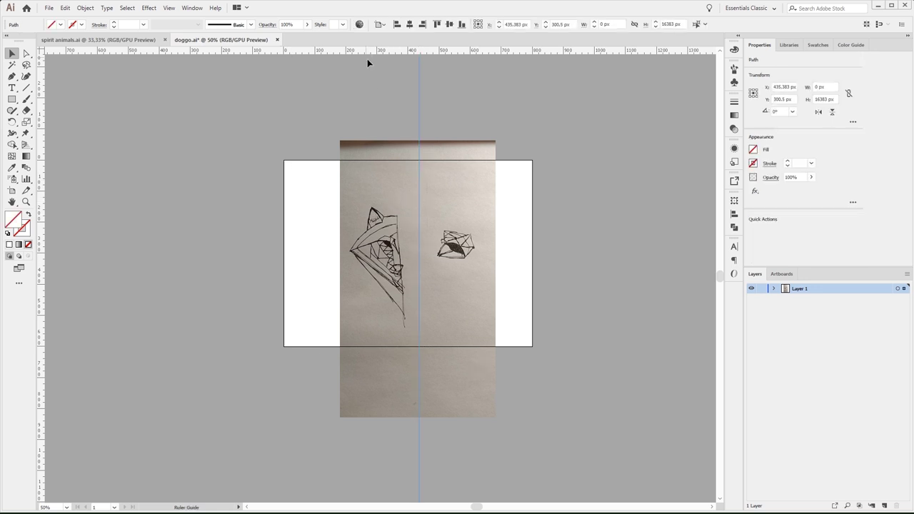
drag(428, 48, 308, 271)
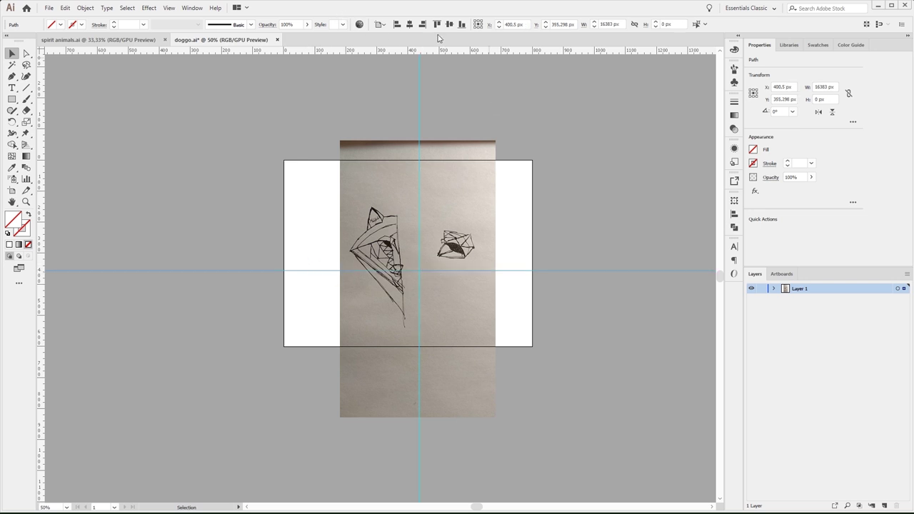
Centre both guides on the artboard, aligning each relative to the artboard.
click(378, 24)
click(396, 62)
click(449, 24)
click(419, 222)
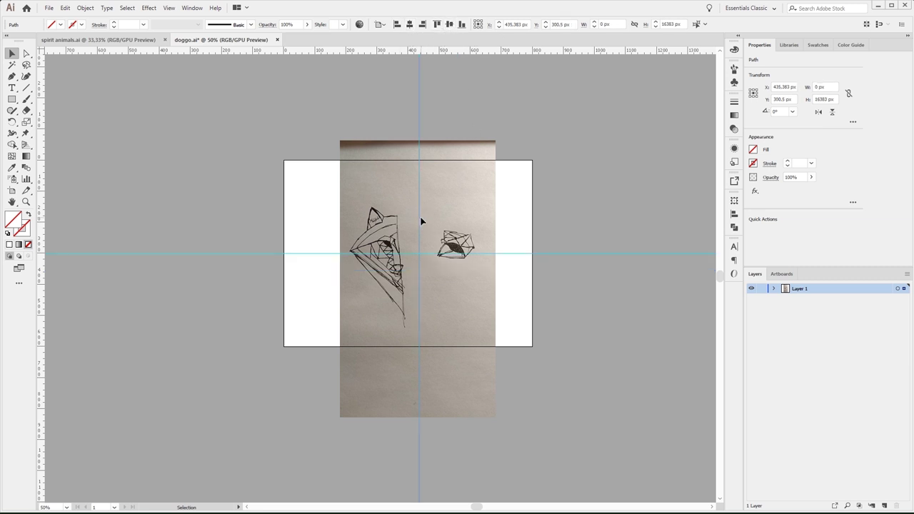
click(425, 199)
click(418, 111)
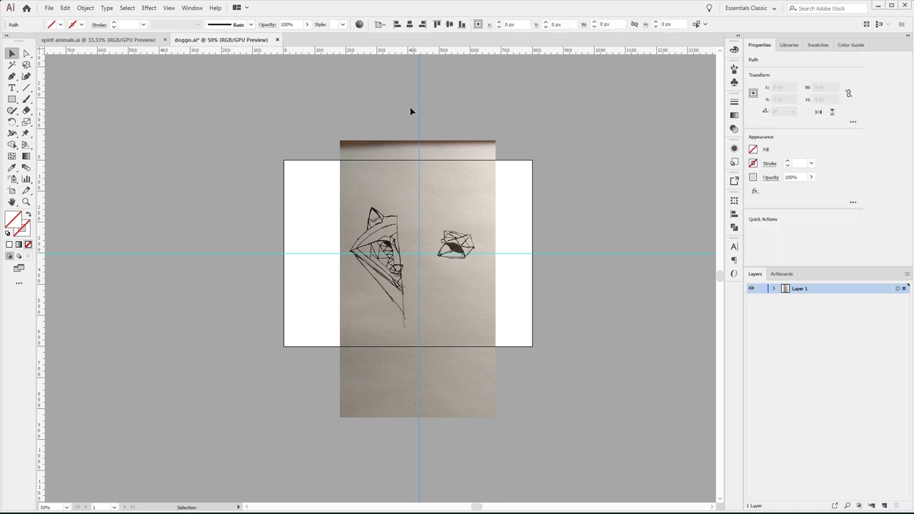
click(409, 24)
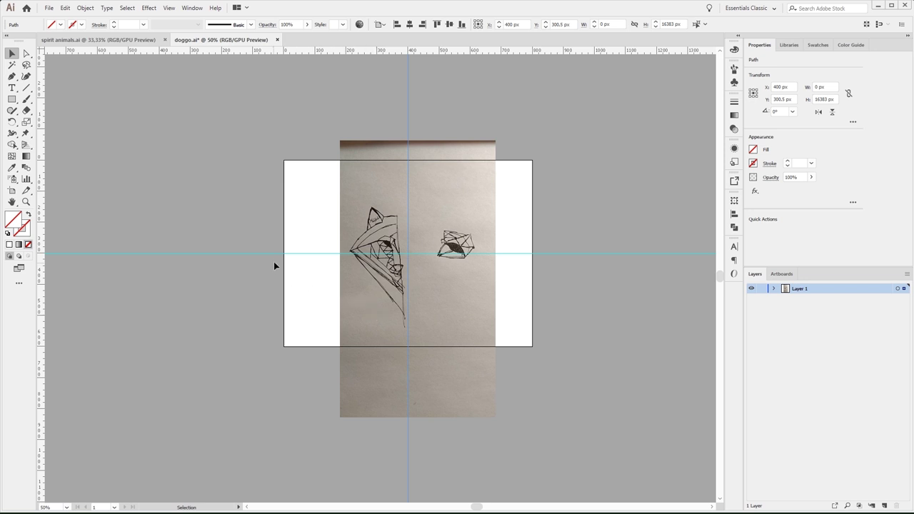
click(164, 177)
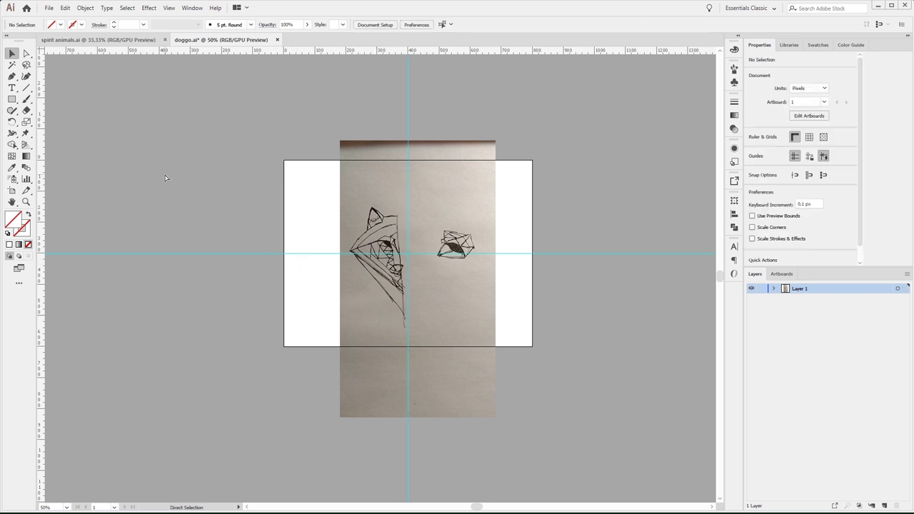
Toggle the guides off and back on, then lock them with Ctrl+Alt+;.
key(ctrl+semicolon)
key(ctrl+semicolon)
key(ctrl)
key(ctrl+alt+semicolon)
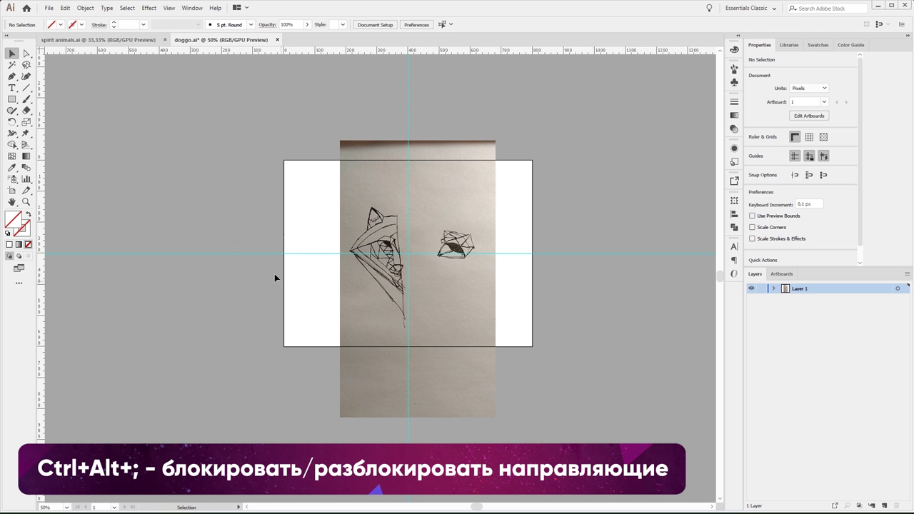
Expand Layer 1 to list both guides and the photo, leaving the guides unlocked.
click(773, 288)
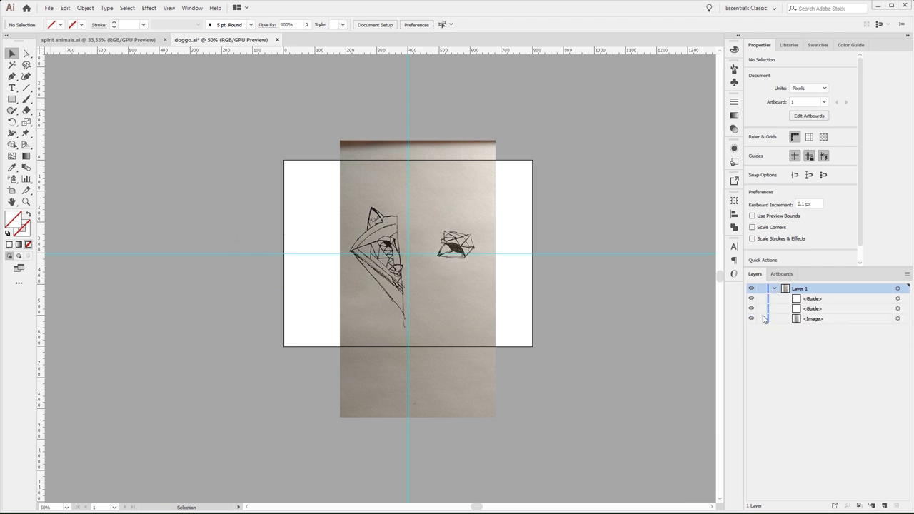
click(761, 300)
click(761, 308)
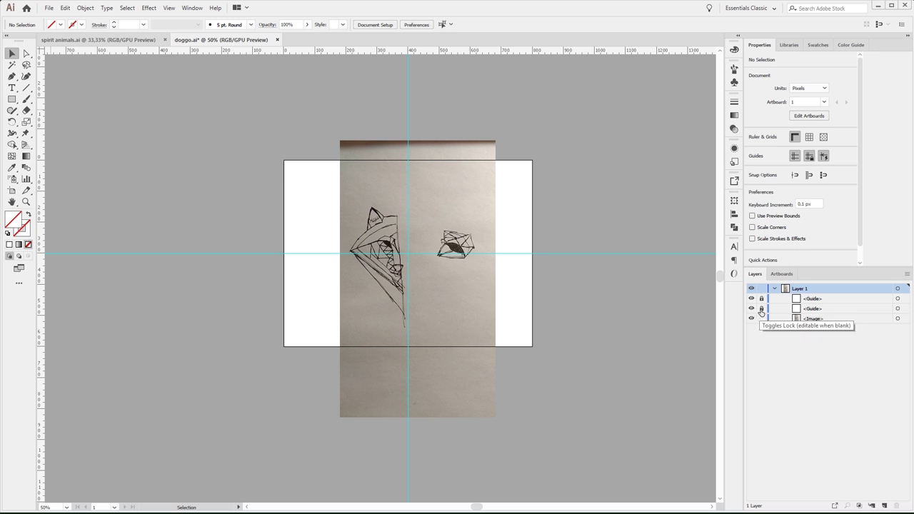
click(761, 308)
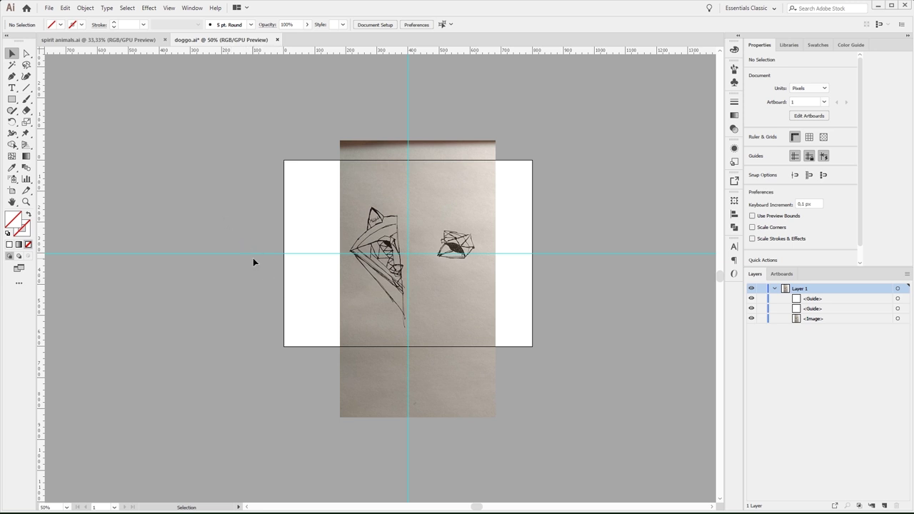
key(a)
key(v)
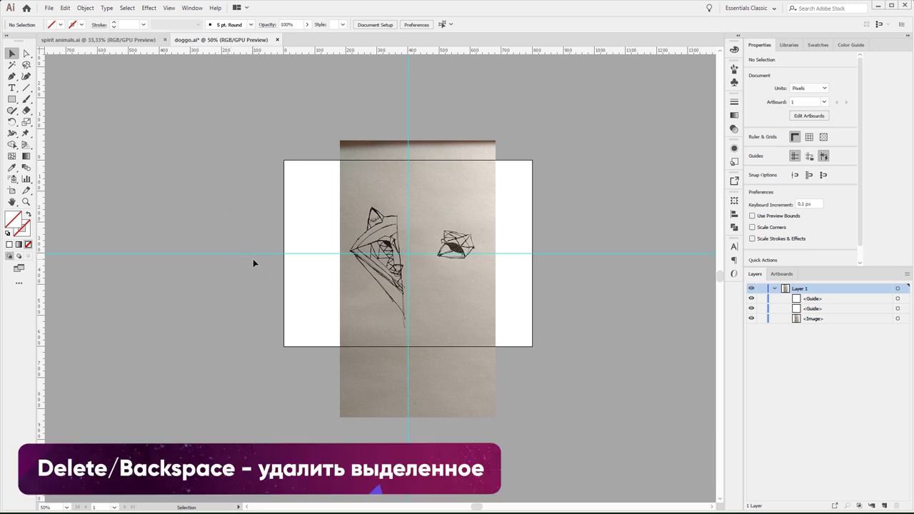
Select only the sketch photo with the Selection tool.
key(a)
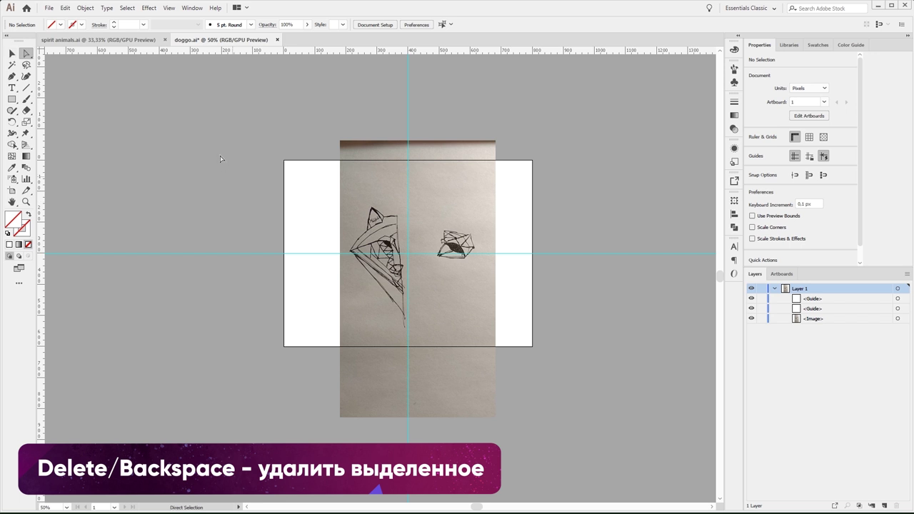
key(ctrl+a)
key(ctrl+z)
key(ctrl+shift+z)
key(v)
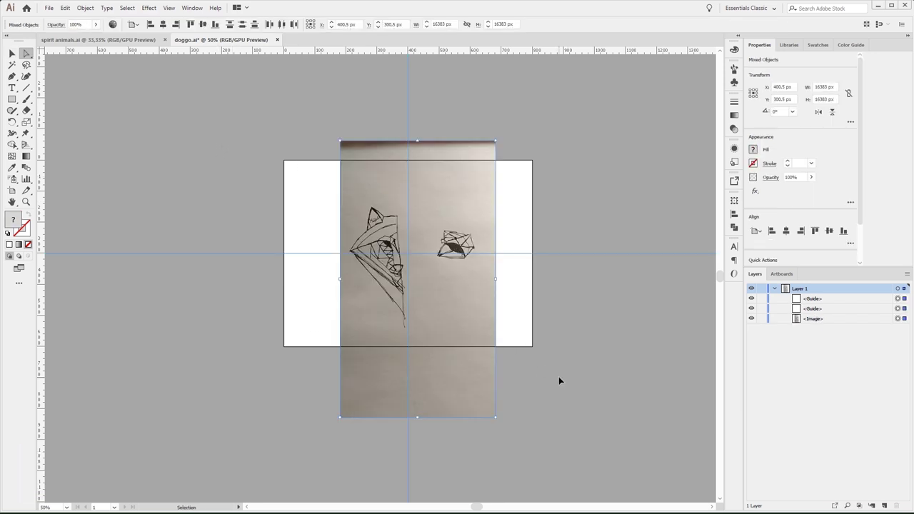
key(ctrl+z)
key(v)
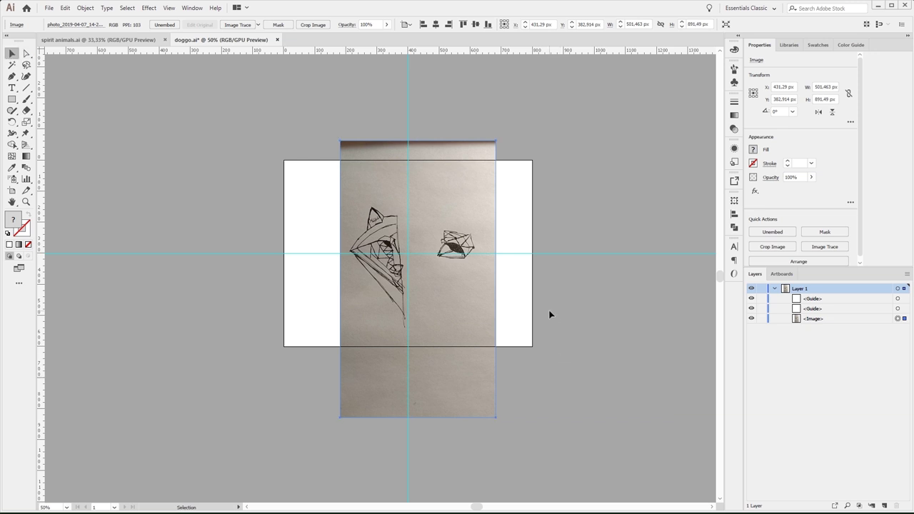
Shift and rotate the photo to about 357° along the centre guides, then lock it.
drag(494, 226, 507, 234)
key(shift+Right)
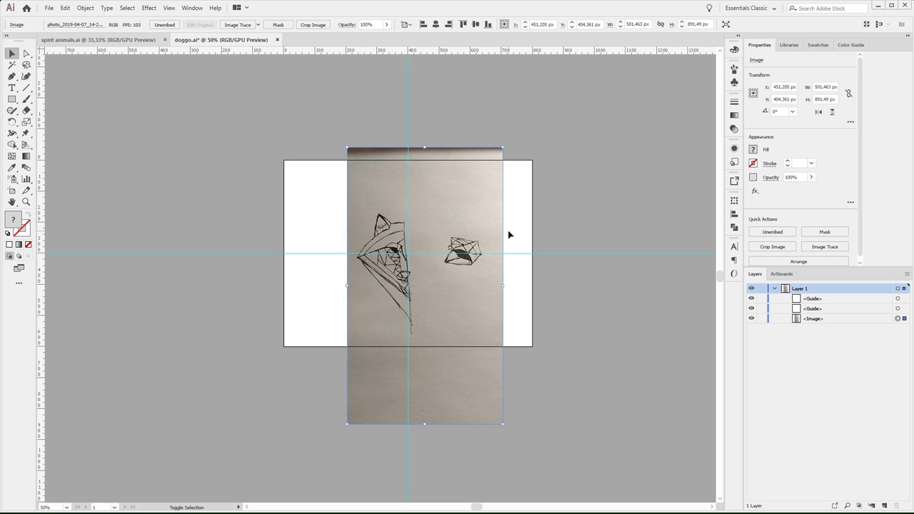
key(Right)
key(Right)
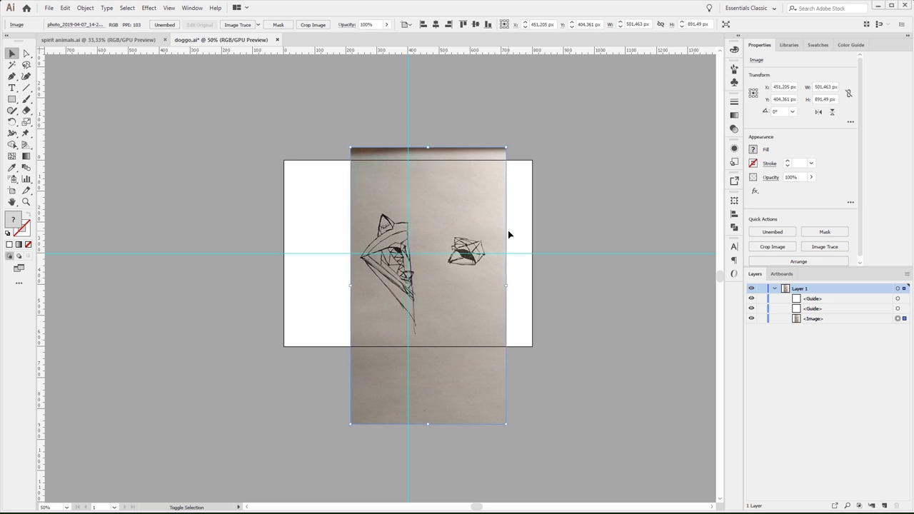
drag(509, 143, 526, 147)
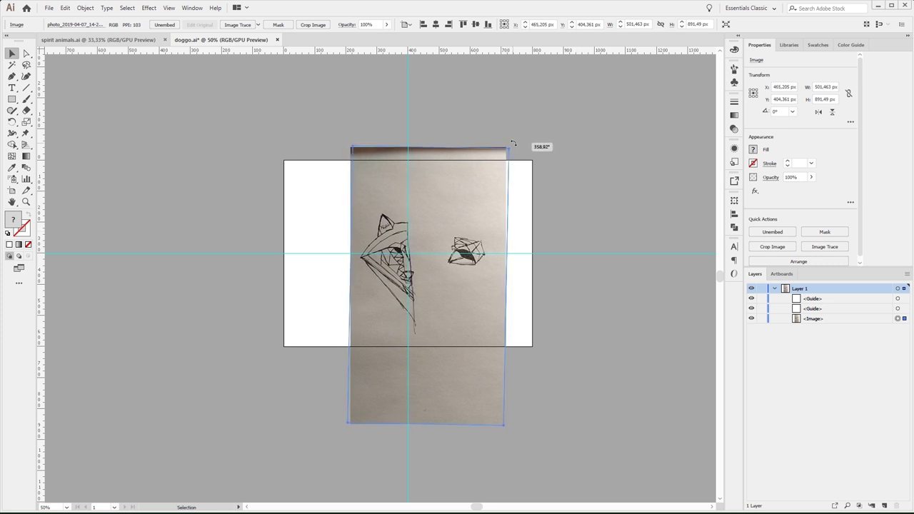
key(Left)
key(Left)
key(Left)
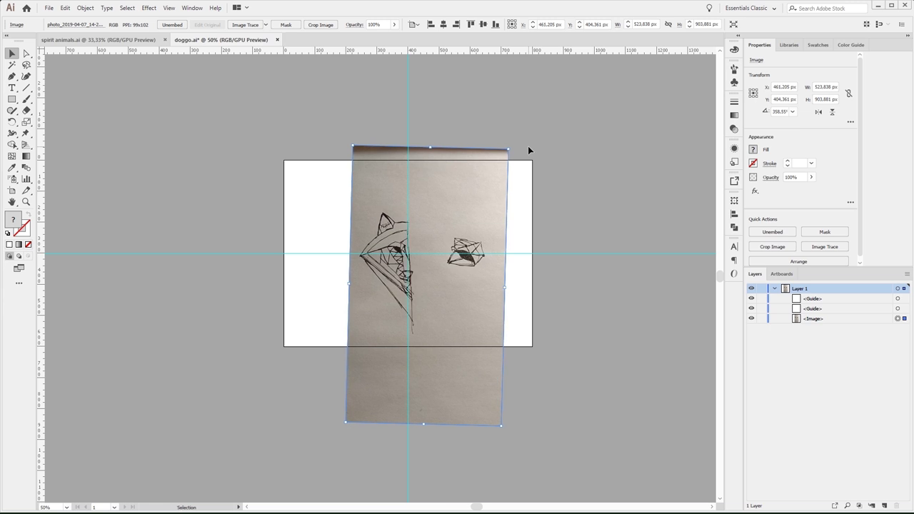
drag(511, 146, 521, 141)
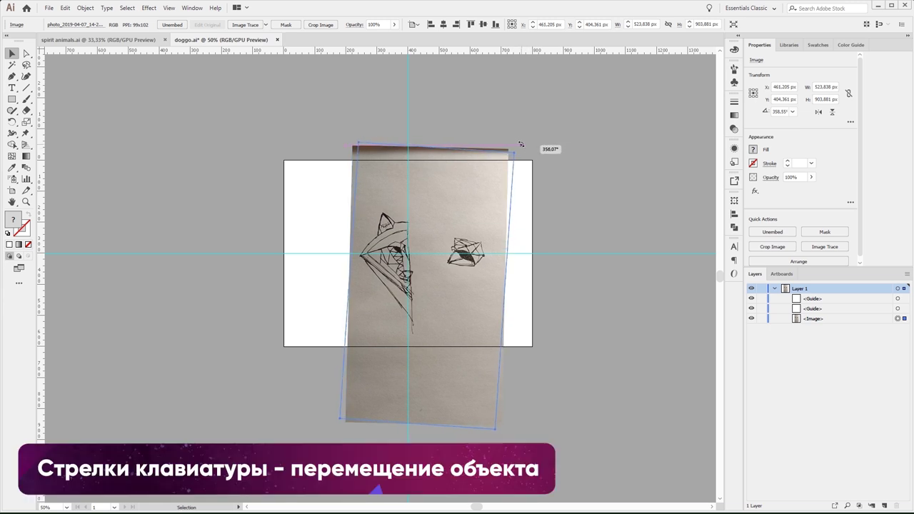
key(Left)
key(Left)
key(Left)
key(Up)
key(Up)
key(Up)
key(Down)
key(Down)
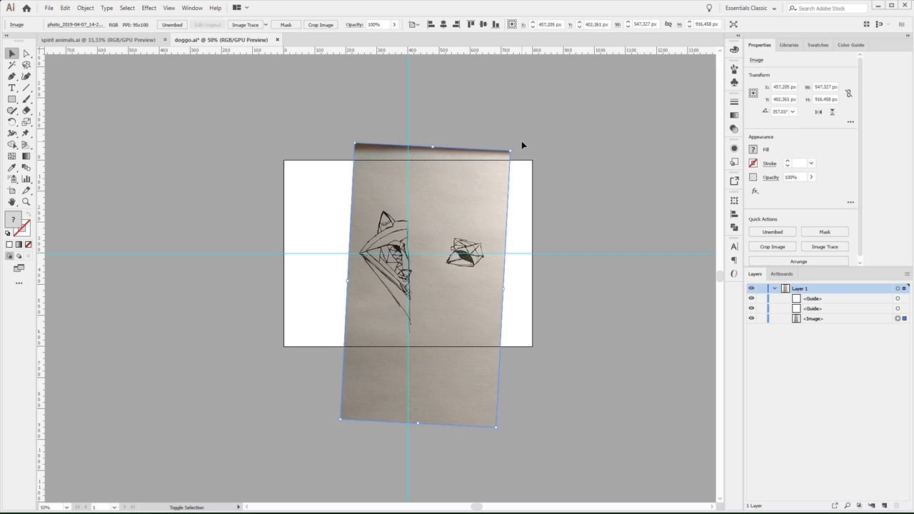
click(565, 134)
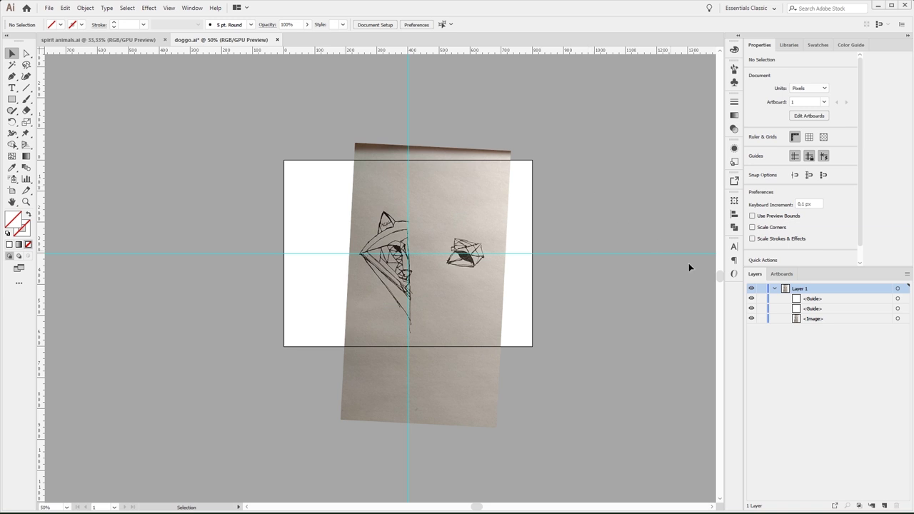
click(761, 319)
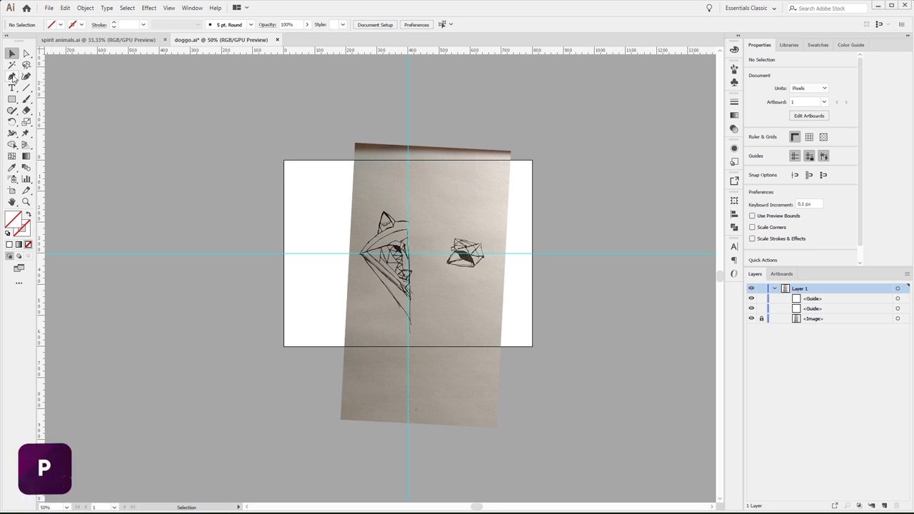
Pick the Pen tool and zoom past 400%, panning to the wolf's eye.
click(12, 77)
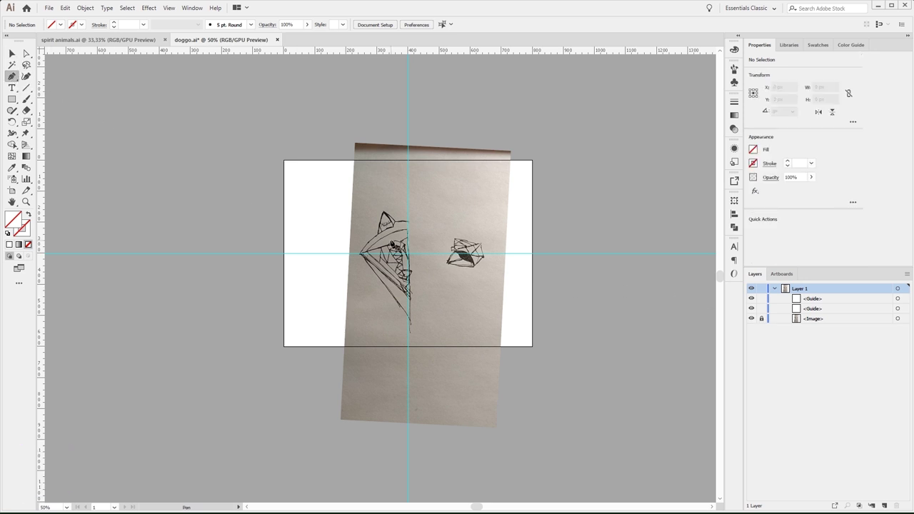
key(ctrl+equal)
key(ctrl+equal)
key(ctrl+equal)
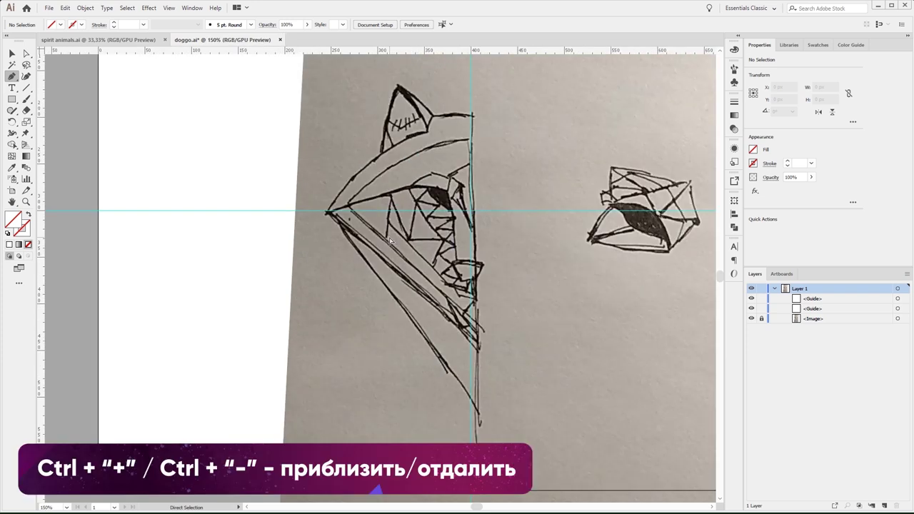
key(ctrl+equal)
key(ctrl+equal)
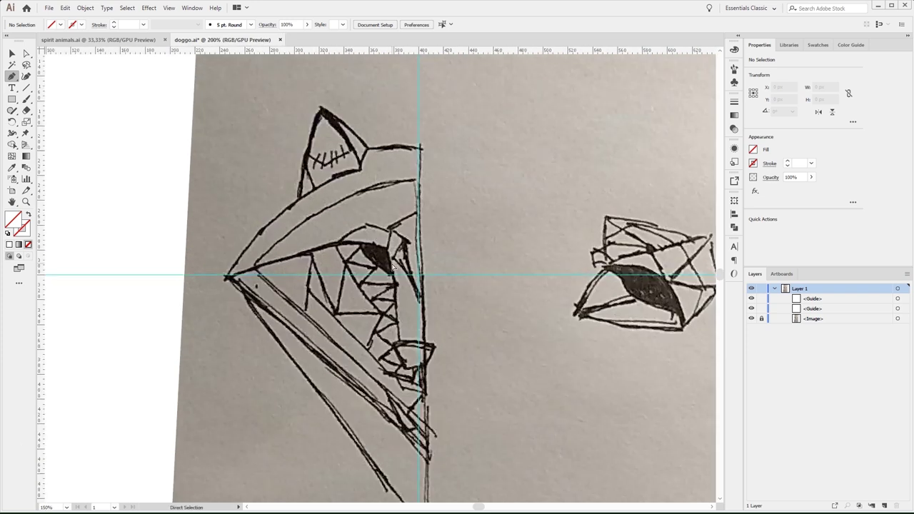
key(ctrl+equal)
key(ctrl+equal)
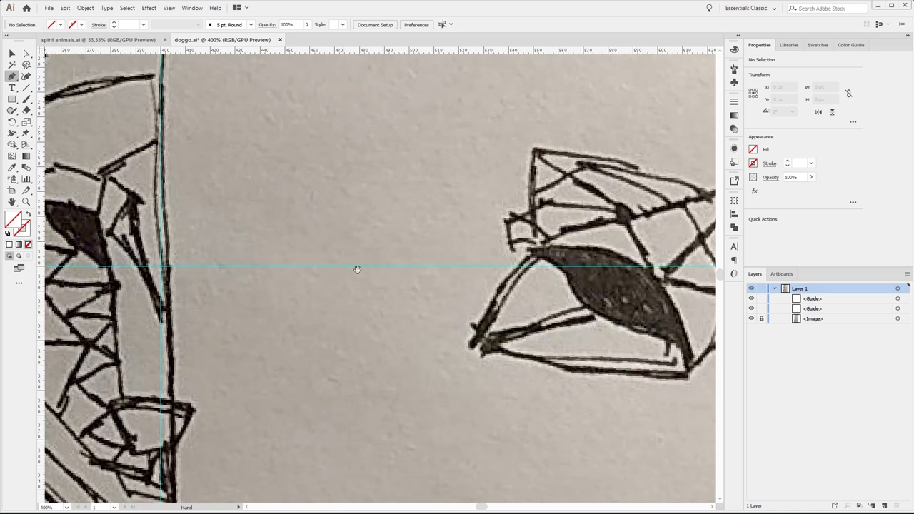
mouse_move(393, 266)
mouse_down()
mouse_move(45, 377)
mouse_move(584, 289)
mouse_move(653, 258)
mouse_up()
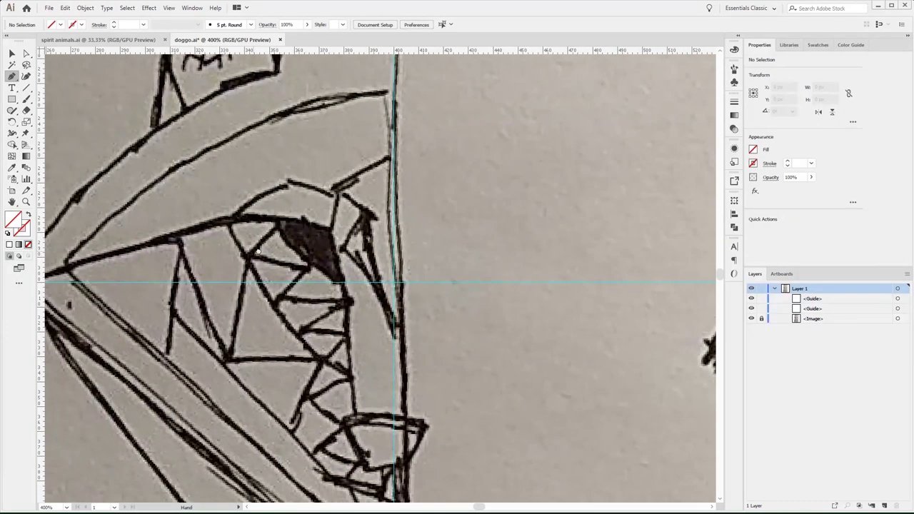
drag(252, 256, 328, 255)
key(ctrl+equal)
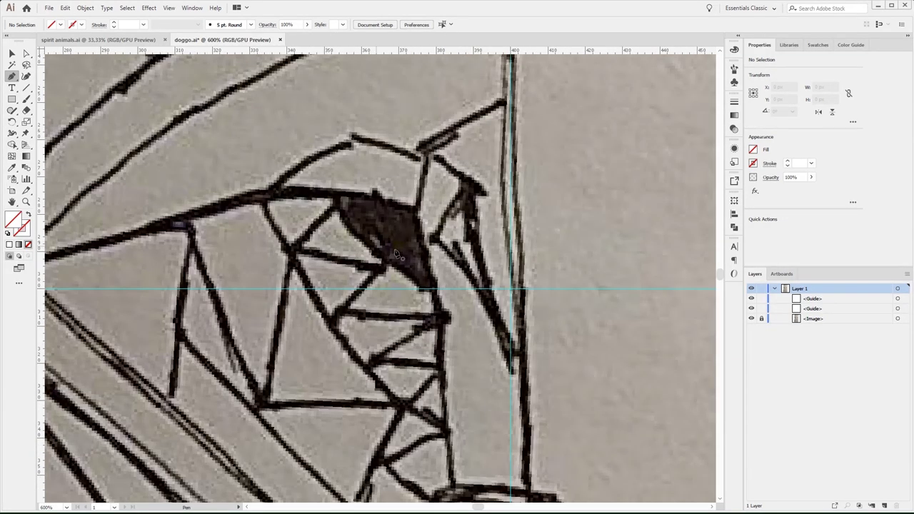
Trace the wolf's dark eye as a closed four-corner path with a red stroke.
click(435, 290)
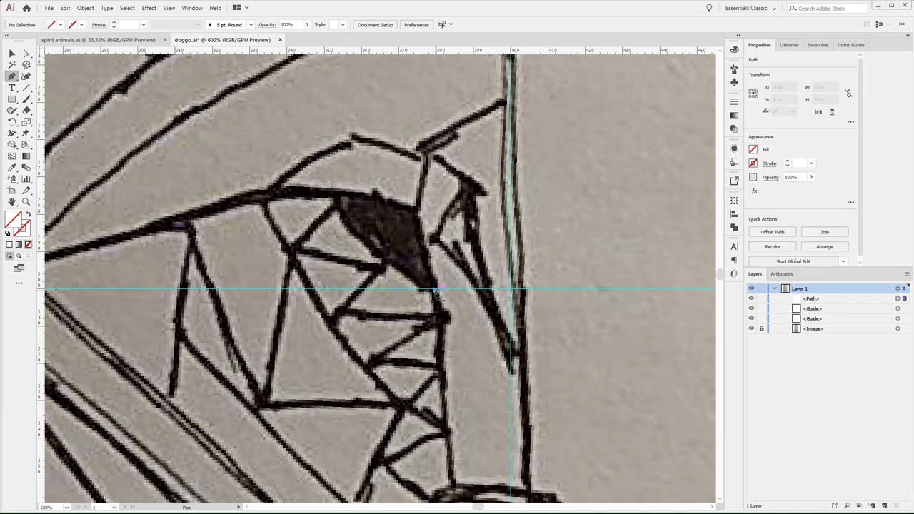
click(411, 206)
click(327, 191)
click(356, 235)
click(434, 290)
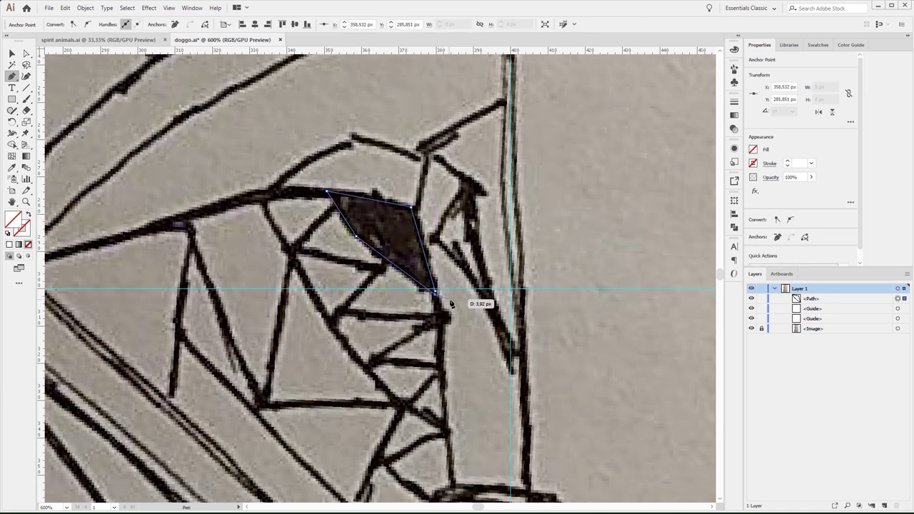
key(v)
click(426, 239)
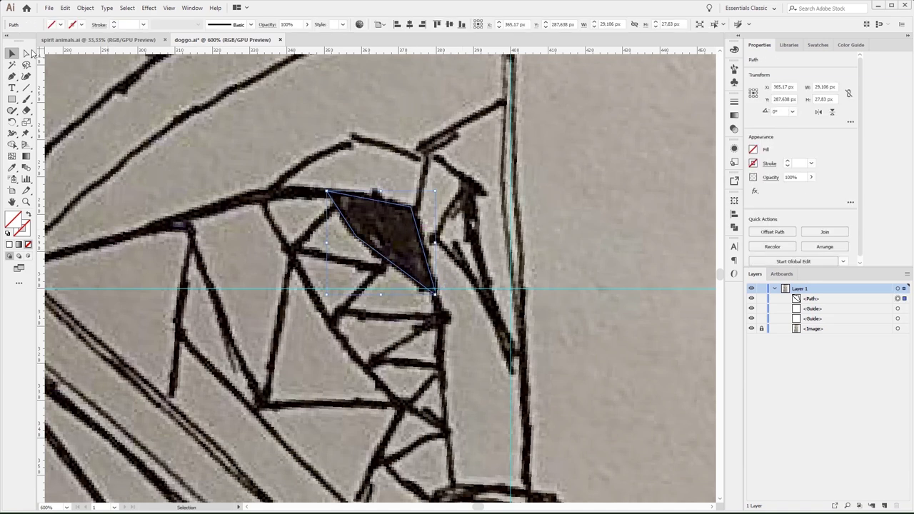
click(80, 26)
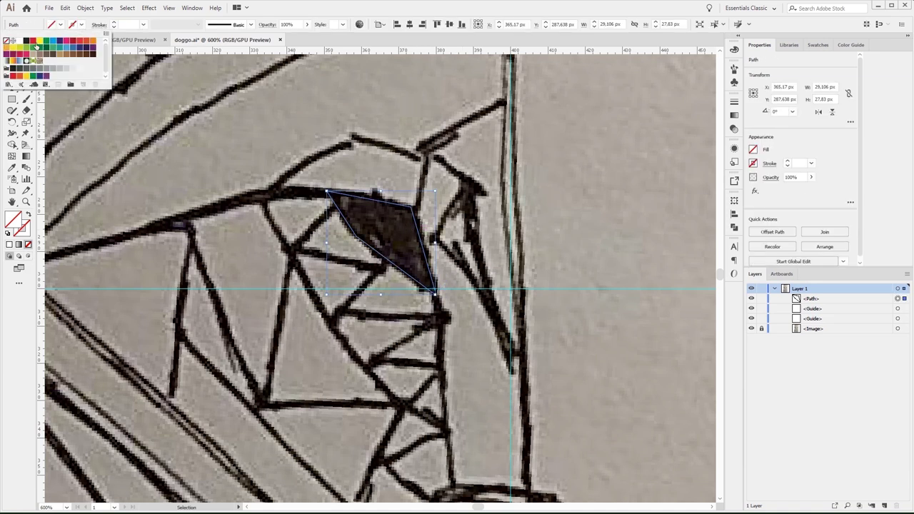
click(81, 41)
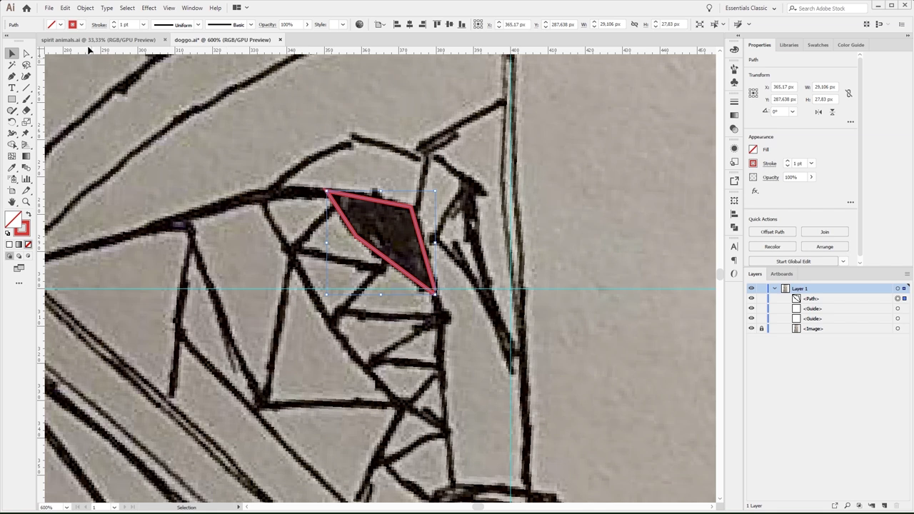
click(445, 189)
Draw the closed triangle beside the eye, from its top corner.
mouse_move(445, 190)
mouse_down()
mouse_move(420, 219)
mouse_move(393, 219)
mouse_move(435, 178)
mouse_up()
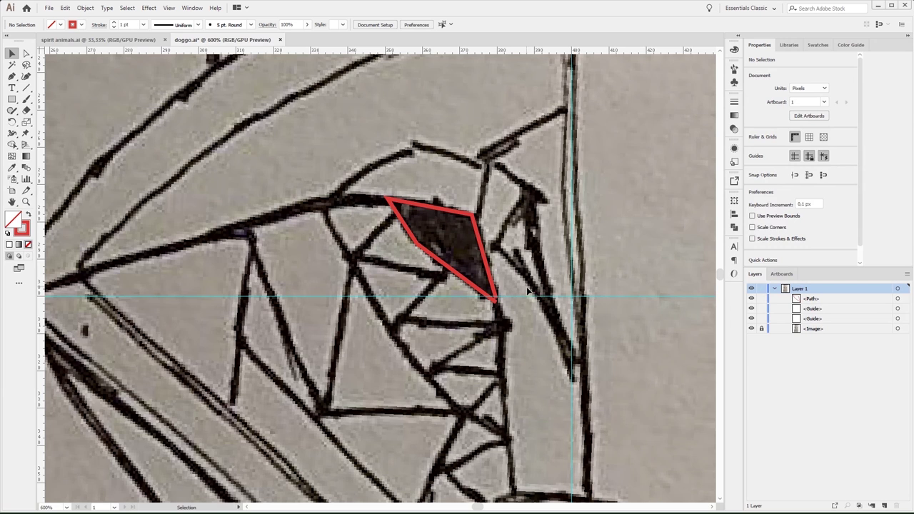
key(p)
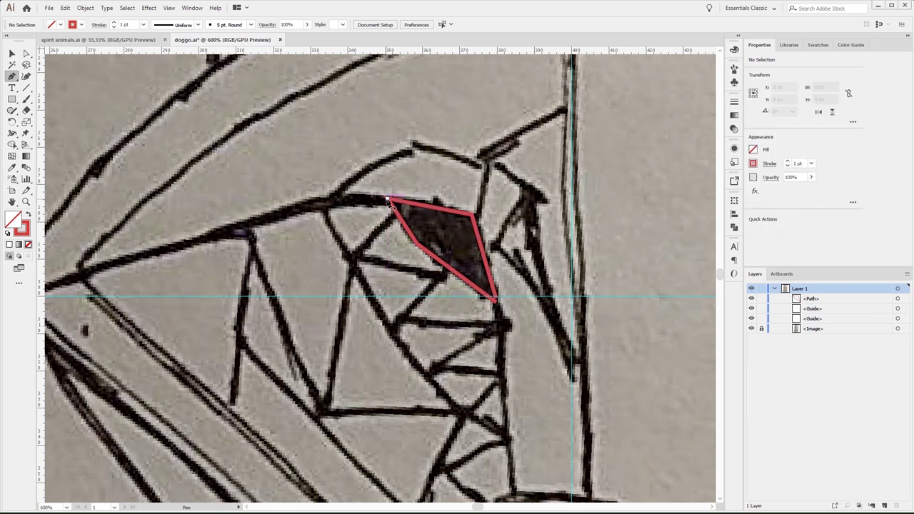
click(388, 200)
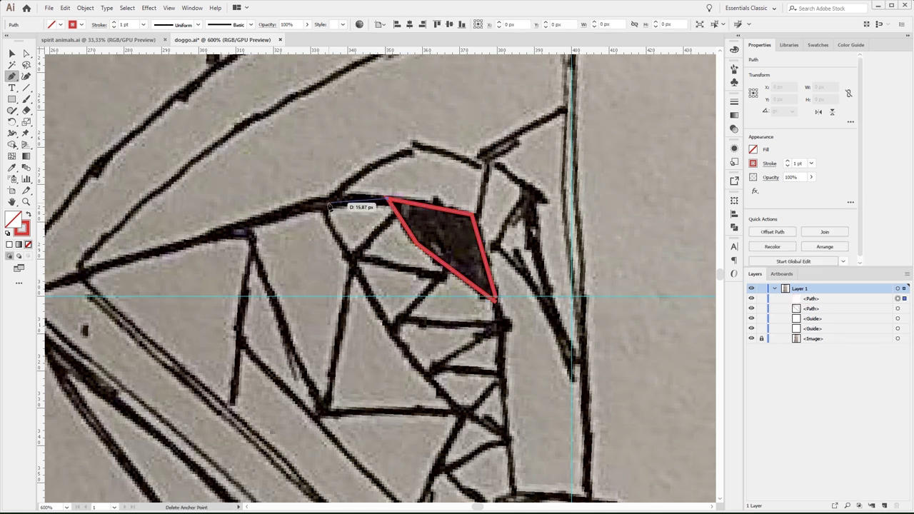
click(317, 205)
click(347, 261)
click(388, 200)
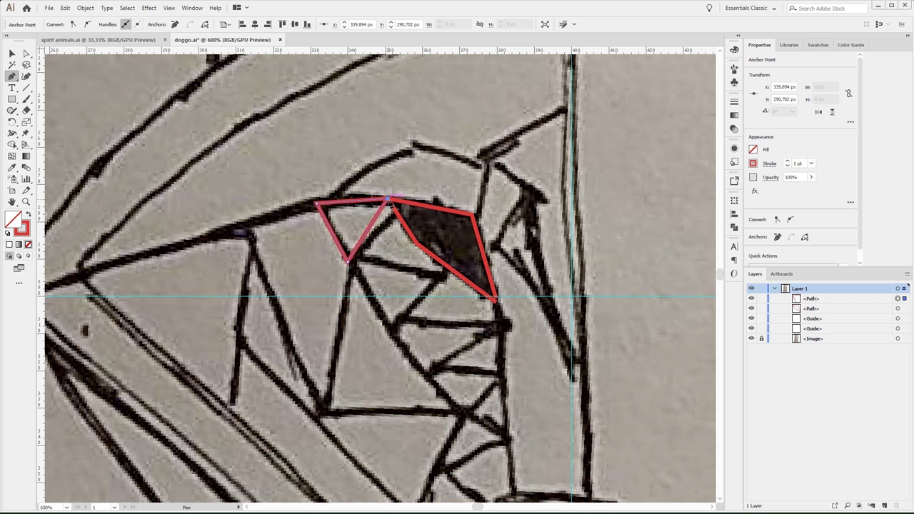
ctrl+click(403, 246)
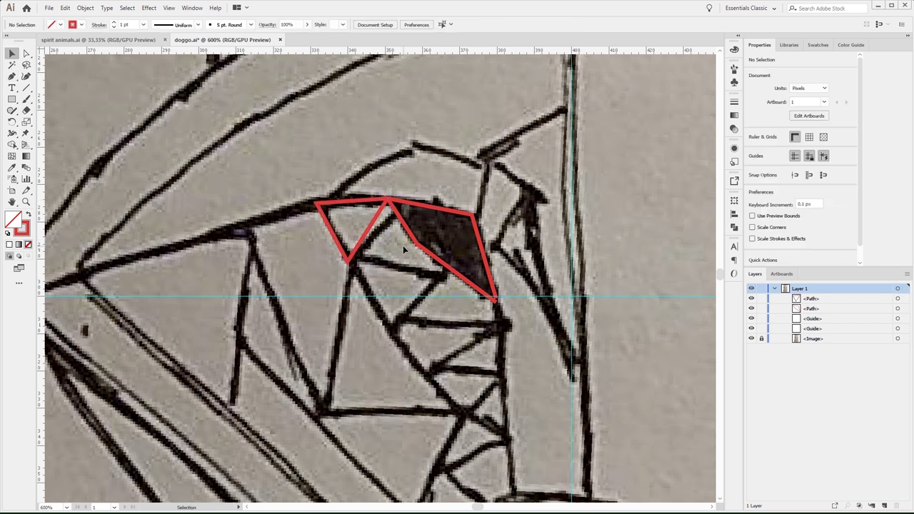
Draw a line from the eye's inner corner to the triangle's bottom and top corners.
click(416, 246)
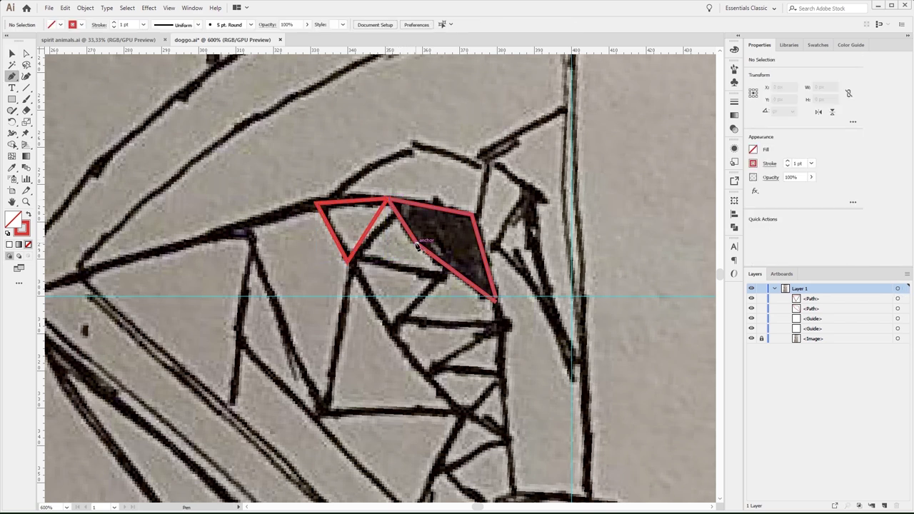
click(348, 261)
click(388, 201)
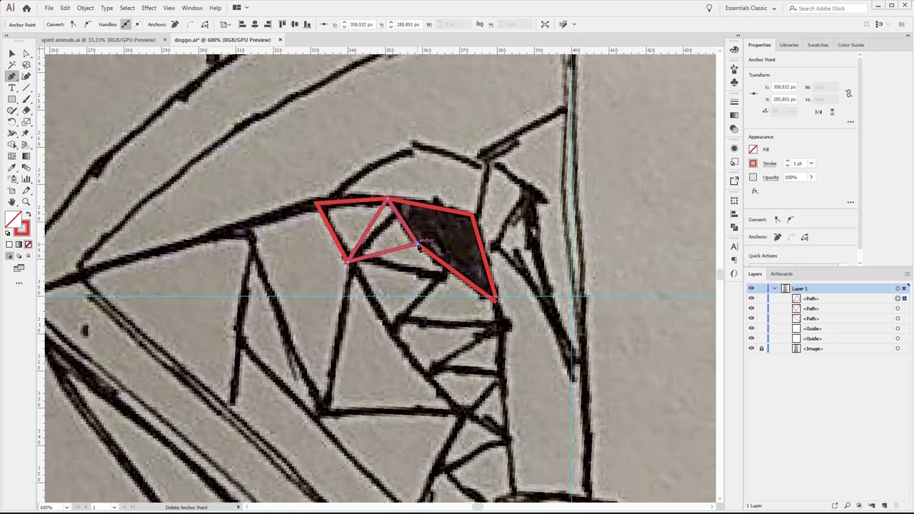
key(v)
drag(430, 277, 349, 237)
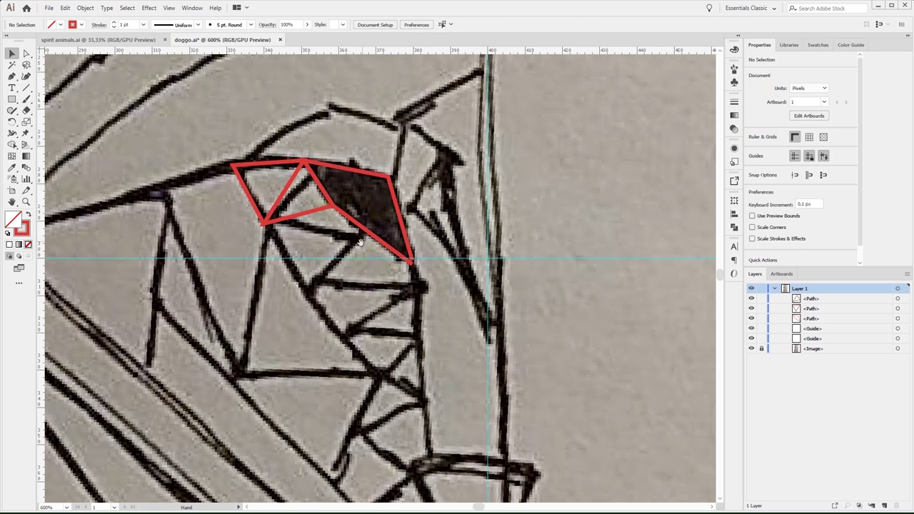
key(p)
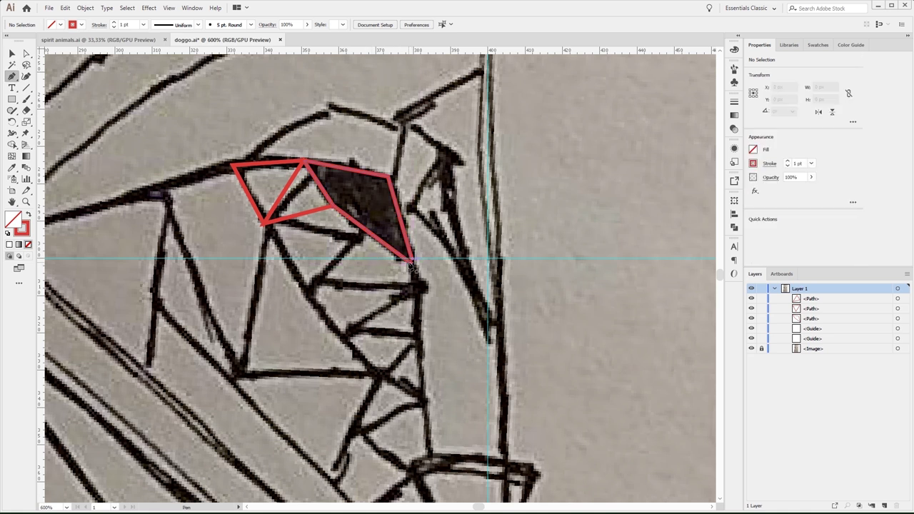
Drag the eye outline's bottom anchor onto the horizontal guide at Y 300.5 px.
key(v)
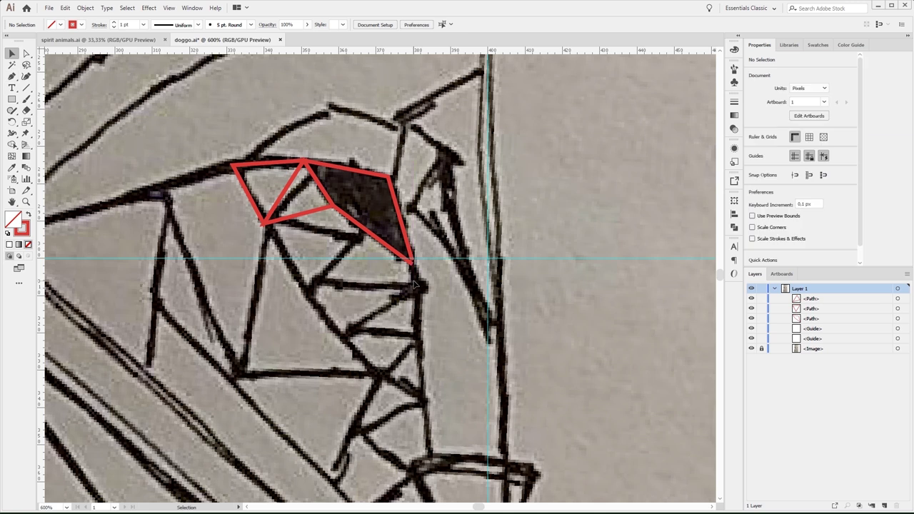
key(ctrl+y)
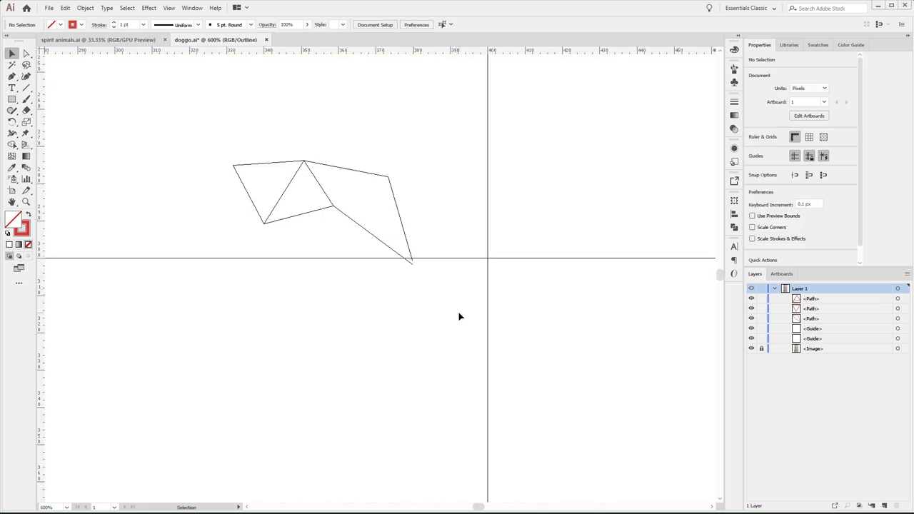
key(ctrl+y)
key(a)
drag(411, 267, 412, 262)
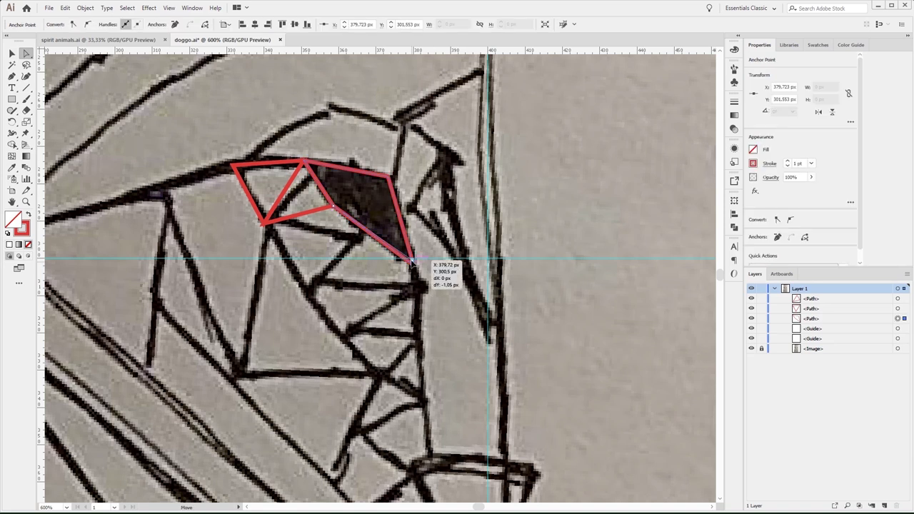
drag(412, 262, 411, 260)
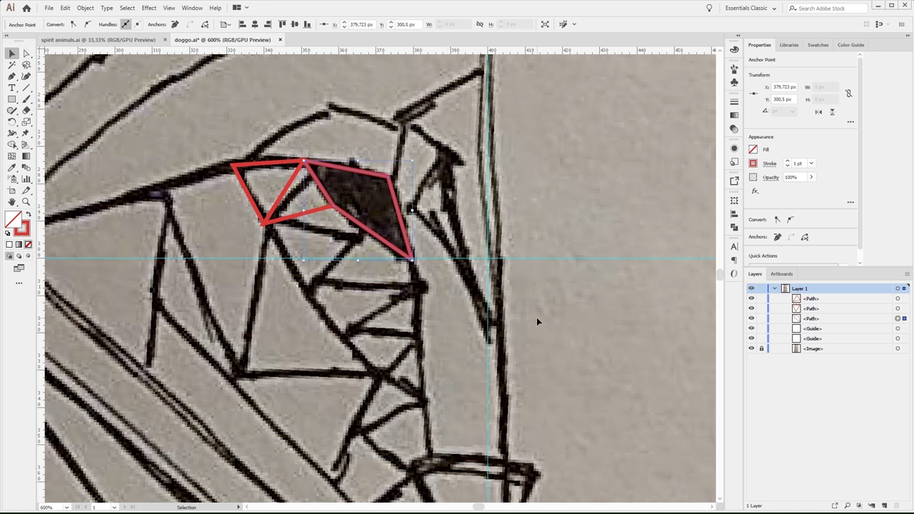
key(ctrl+j)
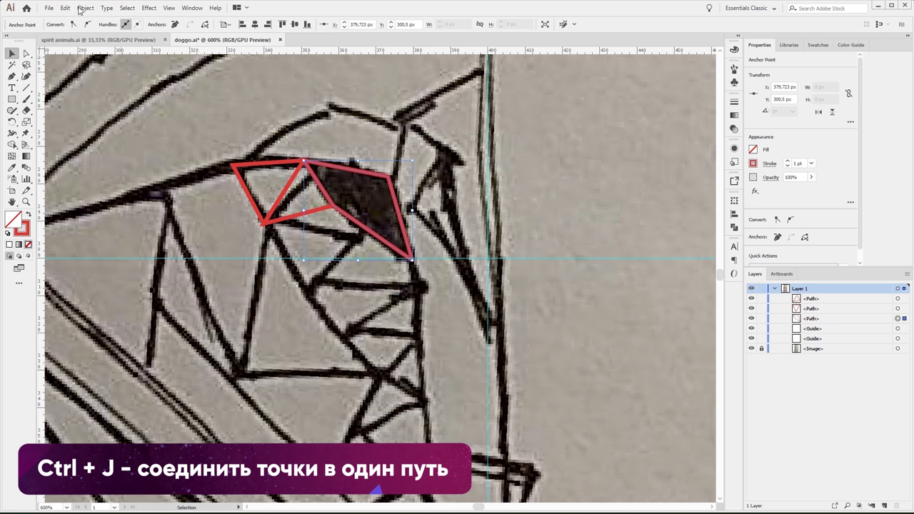
Zoom in on the eye's bottom tip and join the path's two ends with Ctrl+J.
click(85, 8)
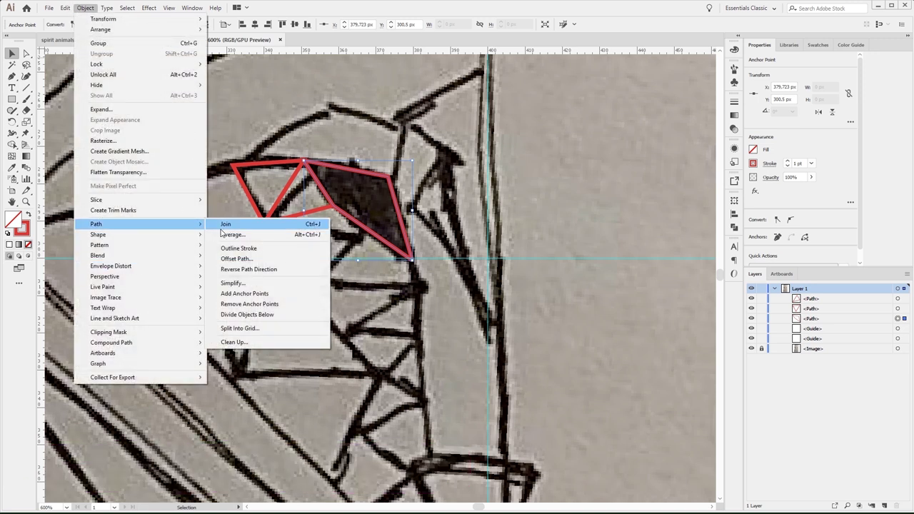
mouse_move(97, 224)
click(225, 224)
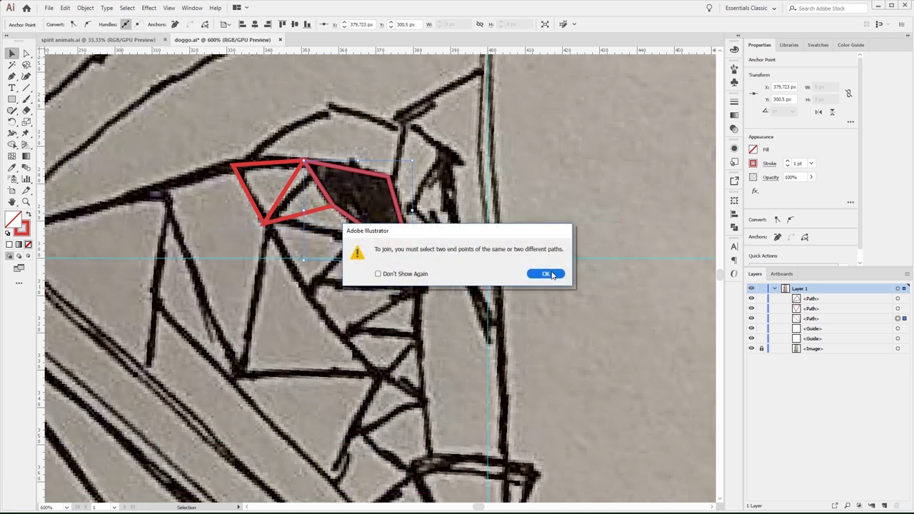
click(547, 273)
key(ctrl+plus)
key(ctrl+plus)
key(ctrl+plus)
key(ctrl+plus)
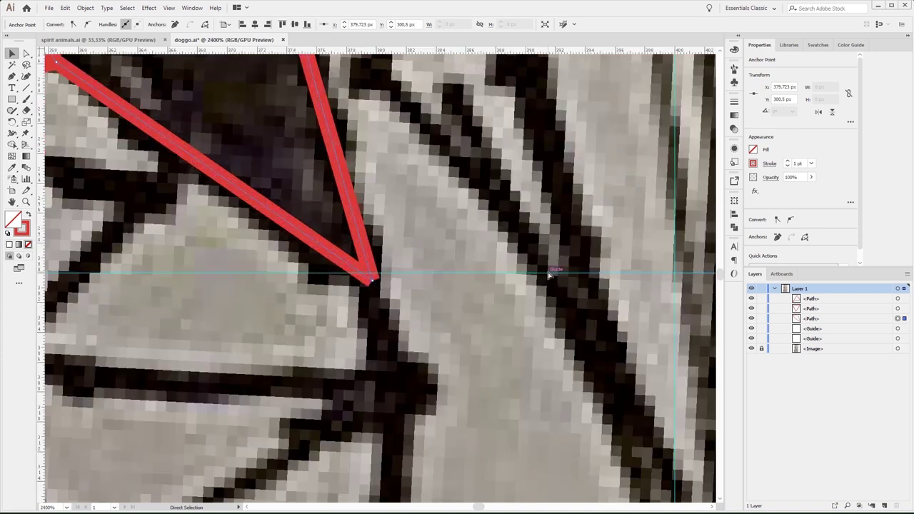
key(ctrl+plus)
key(v)
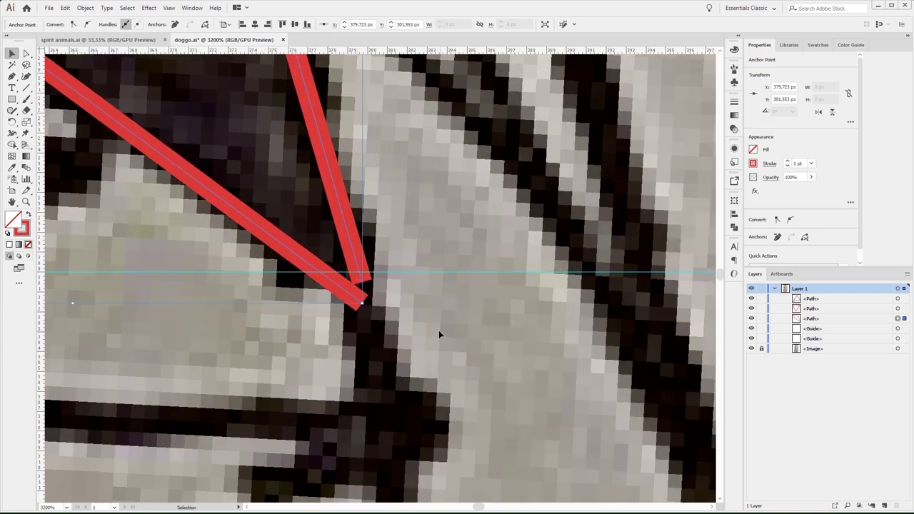
click(351, 312)
click(347, 298)
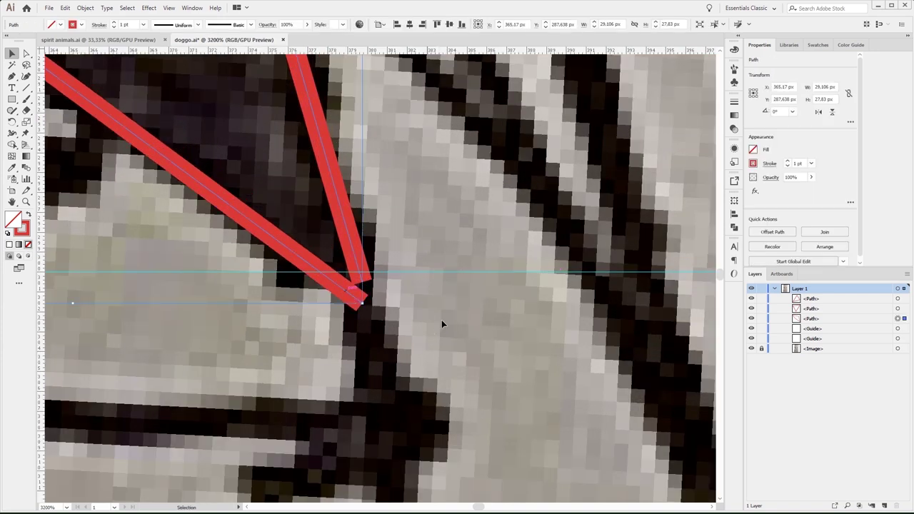
key(ctrl+j)
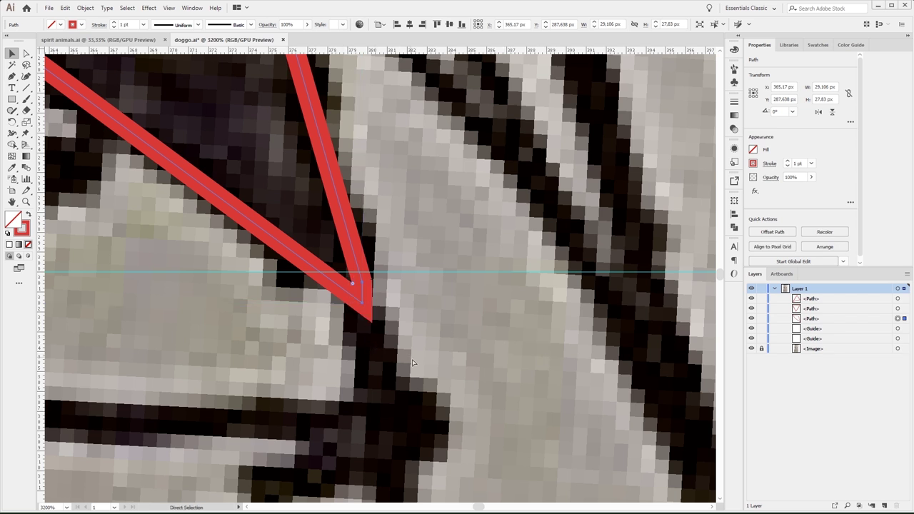
key(ctrl+y)
click(501, 385)
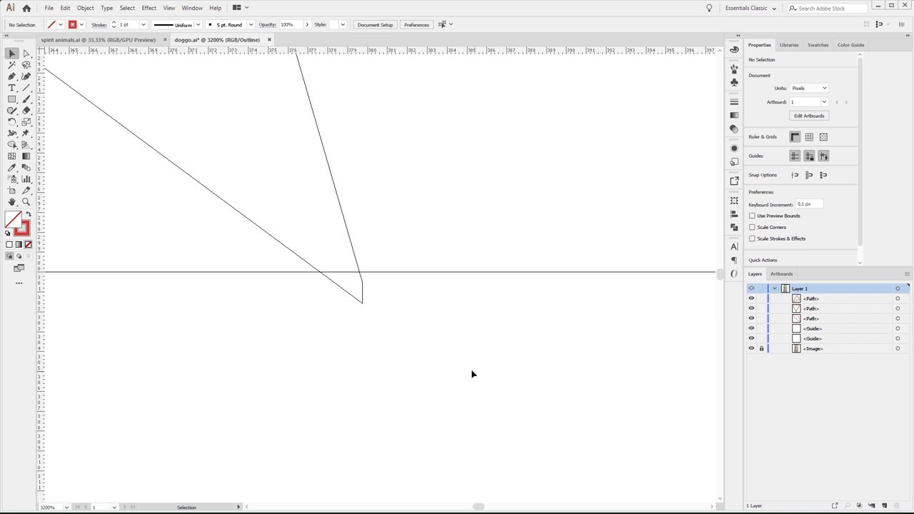
key(ctrl+y)
Delete the redundant anchor at the tip, deselect, and zoom back to 800%.
click(362, 301)
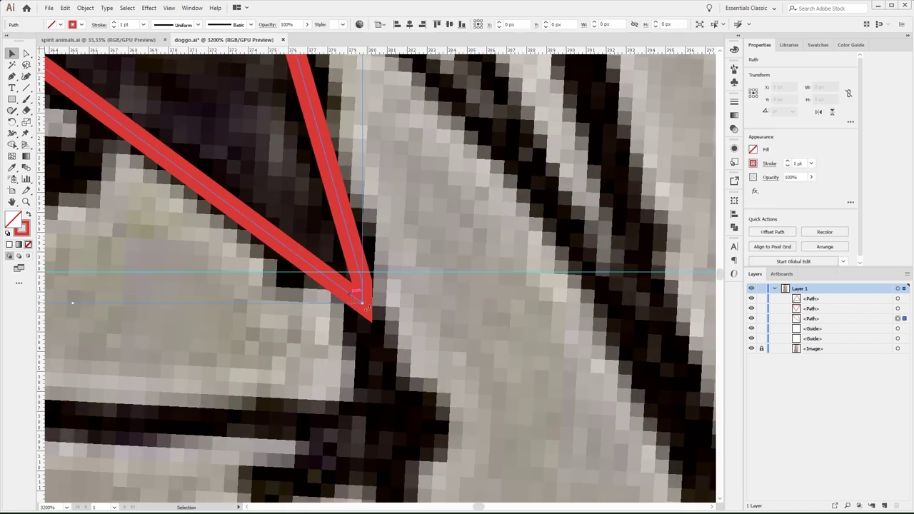
key(p)
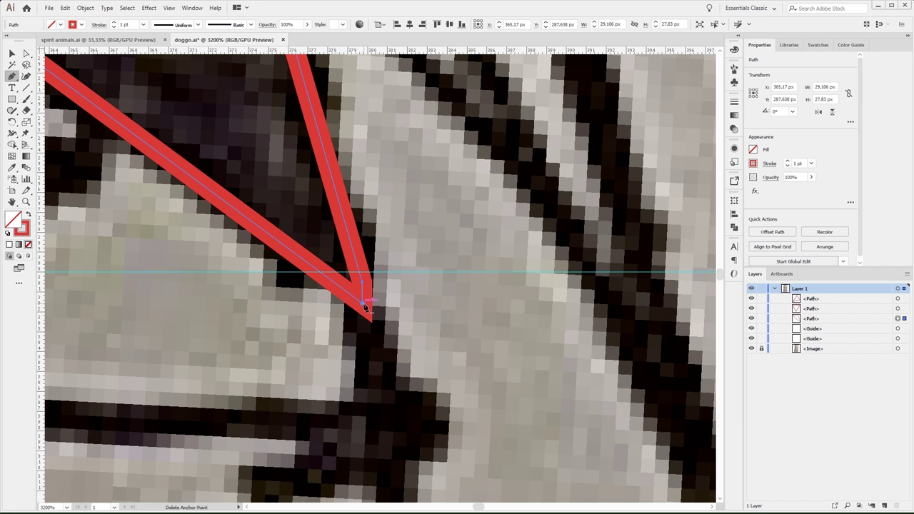
key(ctrl)
click(364, 305)
key(v)
click(435, 339)
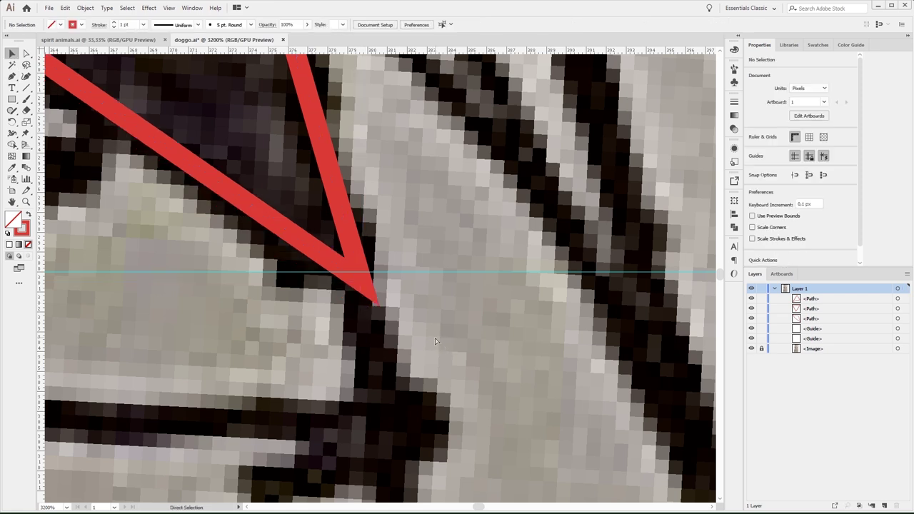
key(ctrl+minus)
key(ctrl+minus)
key(ctrl+minus)
key(ctrl+minus)
key(ctrl+minus)
key(ctrl+minus)
key(ctrl+plus)
key(ctrl+plus)
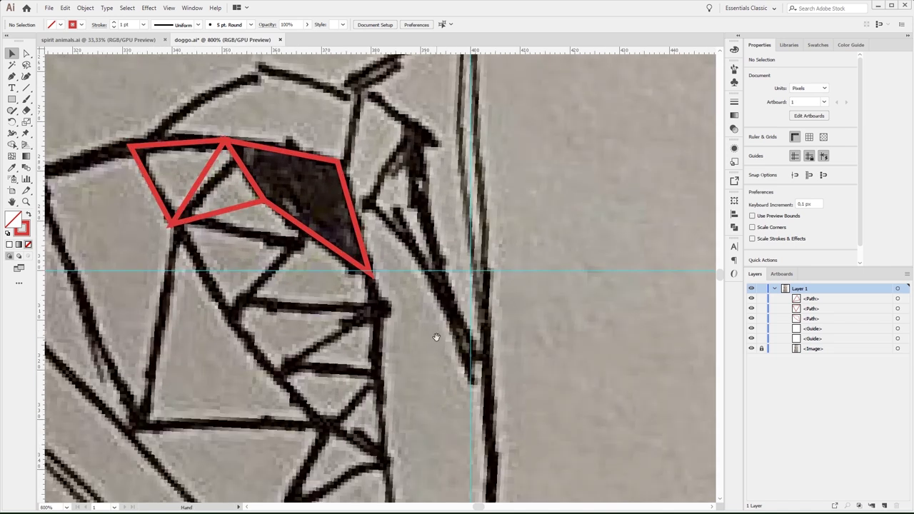
Trace a closed red outline around the sketch's ear, from its right corner.
drag(436, 336, 458, 327)
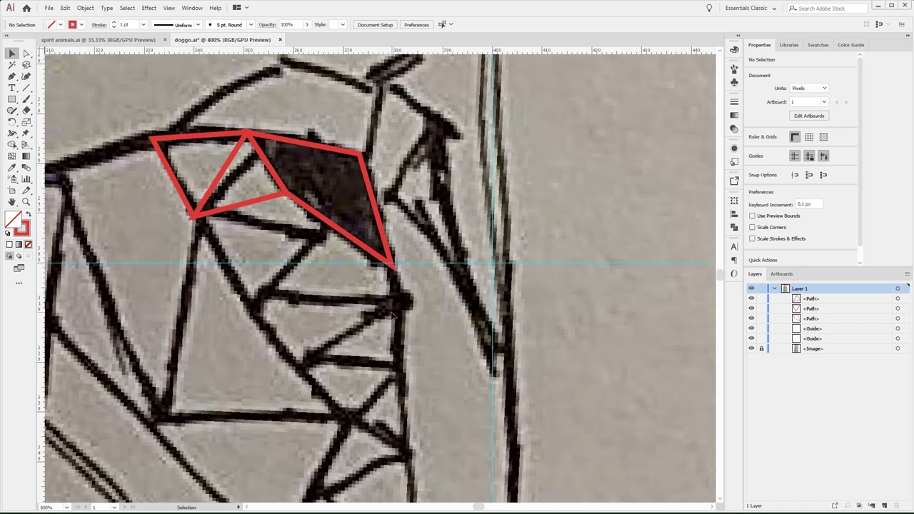
key(p)
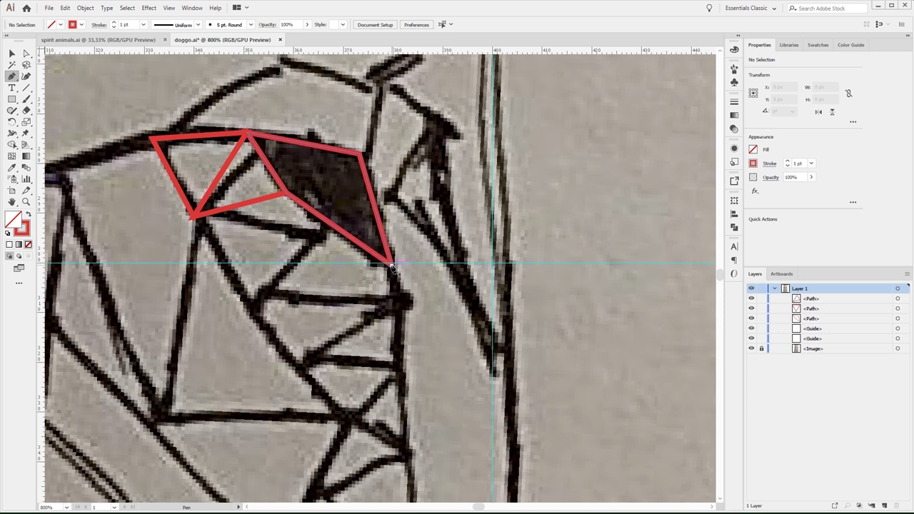
key(ctrl+minus)
key(ctrl+minus)
key(ctrl+minus)
key(ctrl+minus)
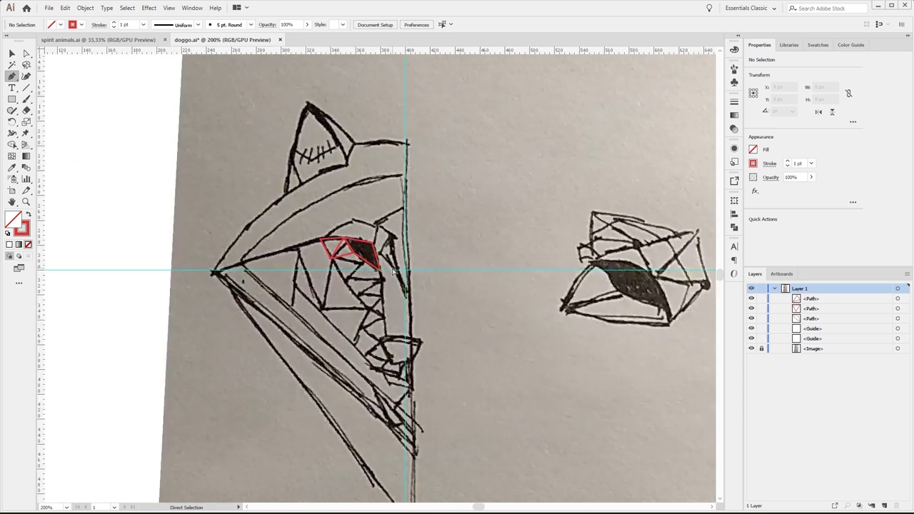
key(ctrl+plus)
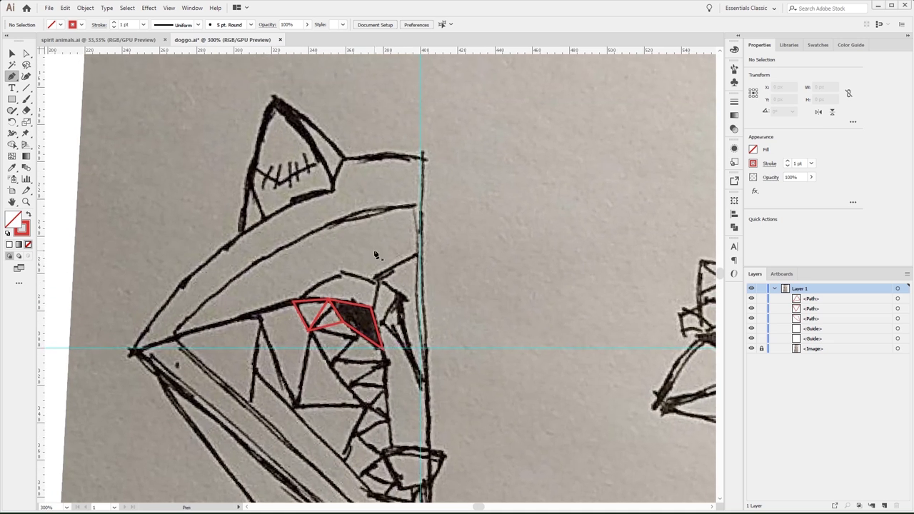
click(343, 157)
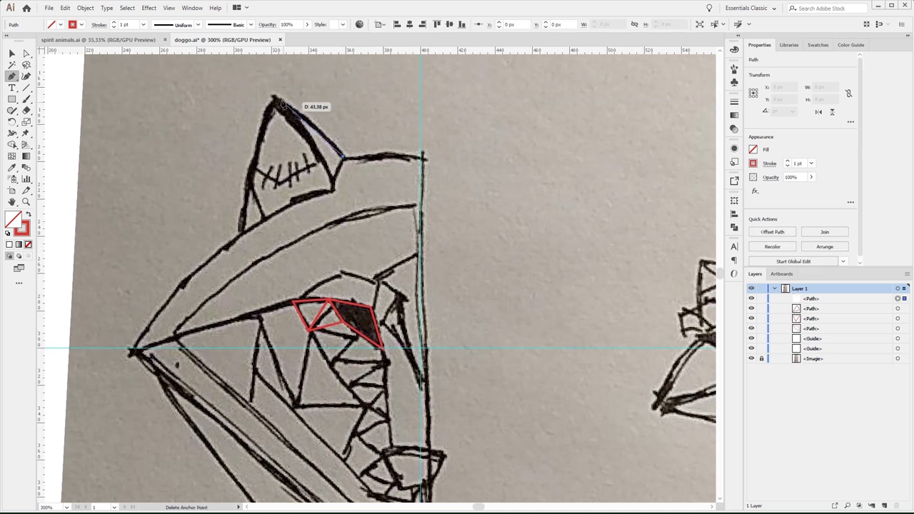
click(273, 97)
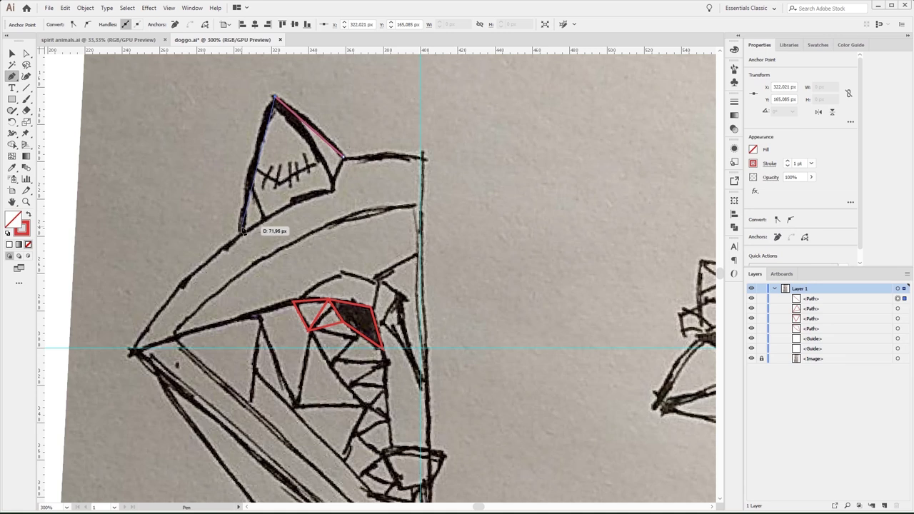
mouse_move(242, 228)
mouse_down()
mouse_move(234, 319)
mouse_move(242, 237)
mouse_up()
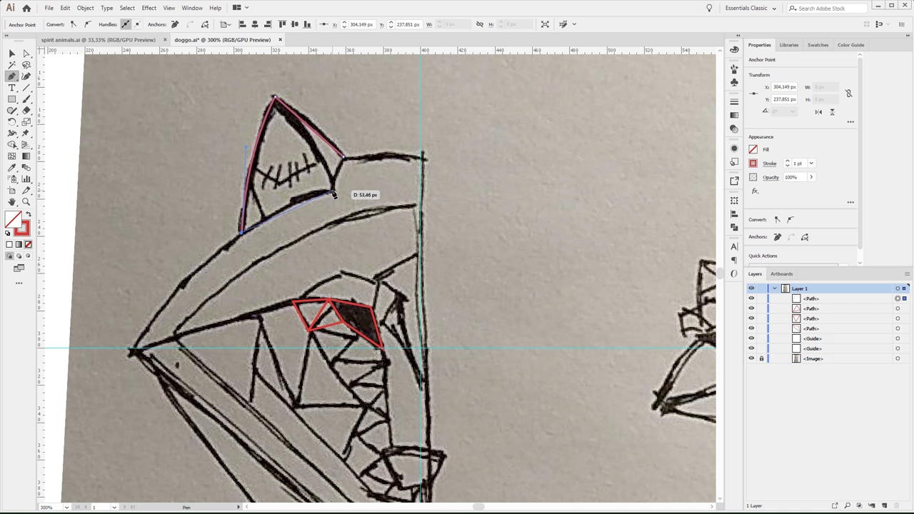
click(333, 192)
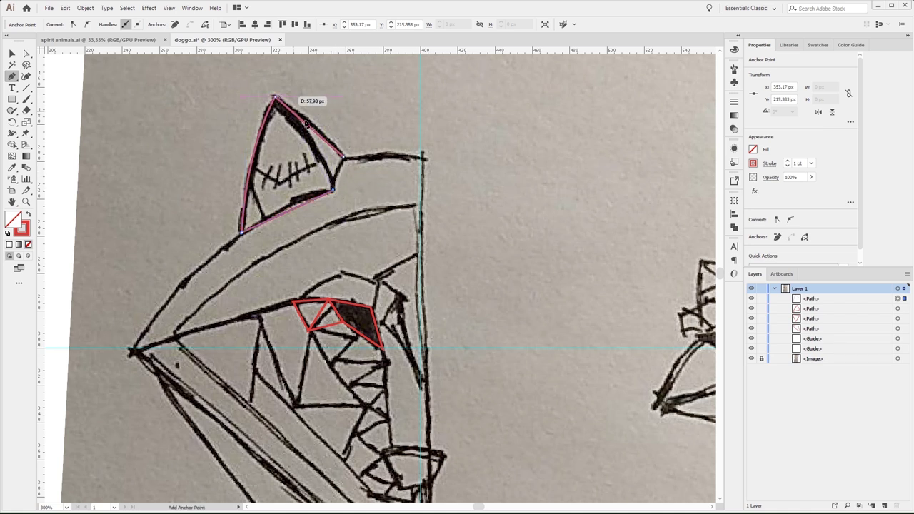
click(344, 157)
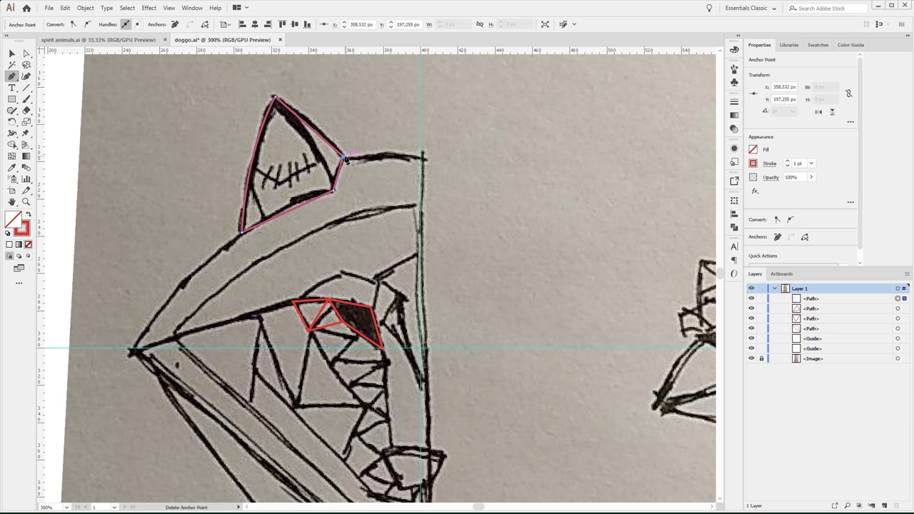
Adjust one of the ear outline's anchor points, then deselect it.
key(a)
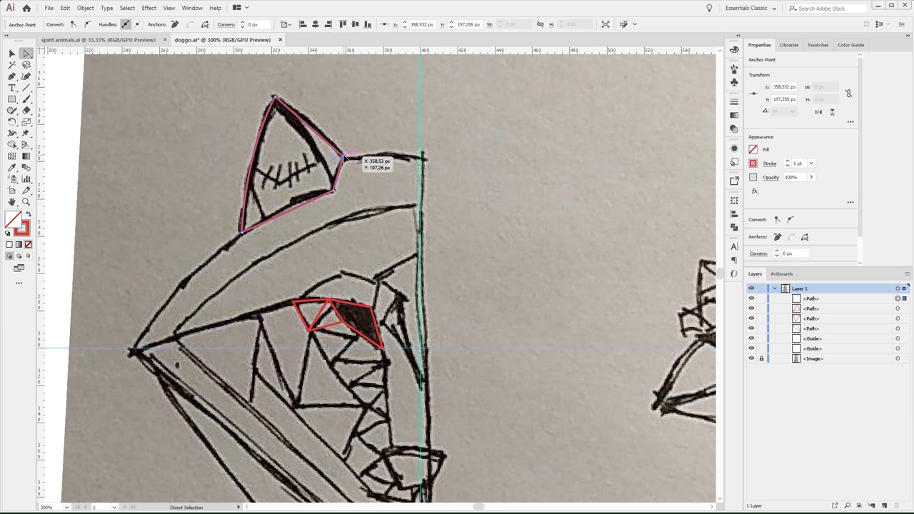
key(w)
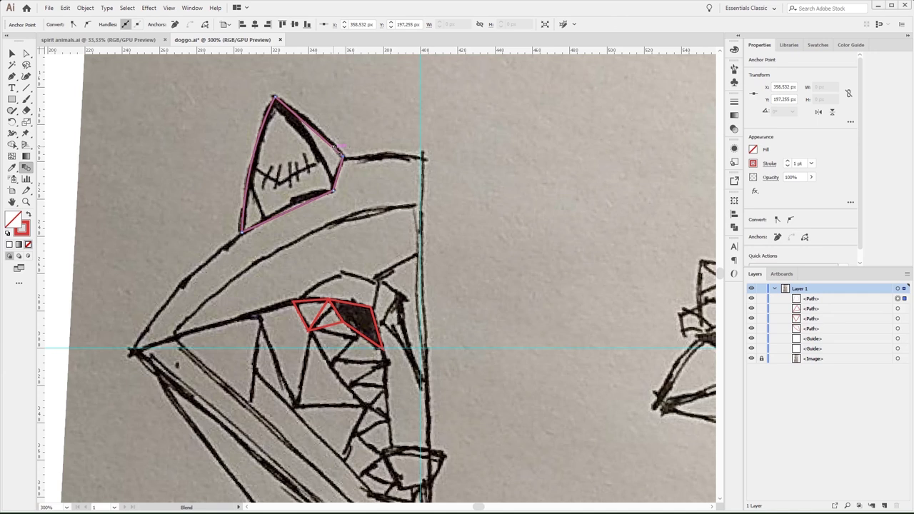
key(a)
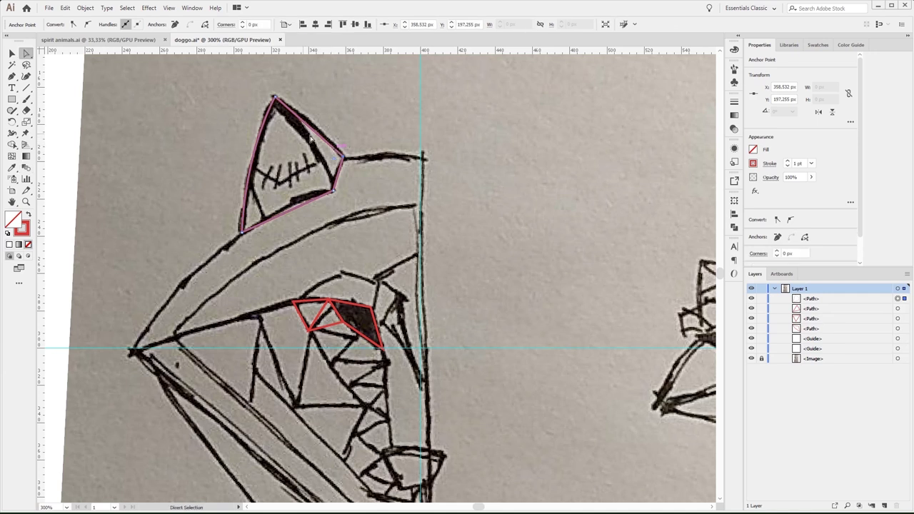
drag(316, 137, 322, 120)
key(v)
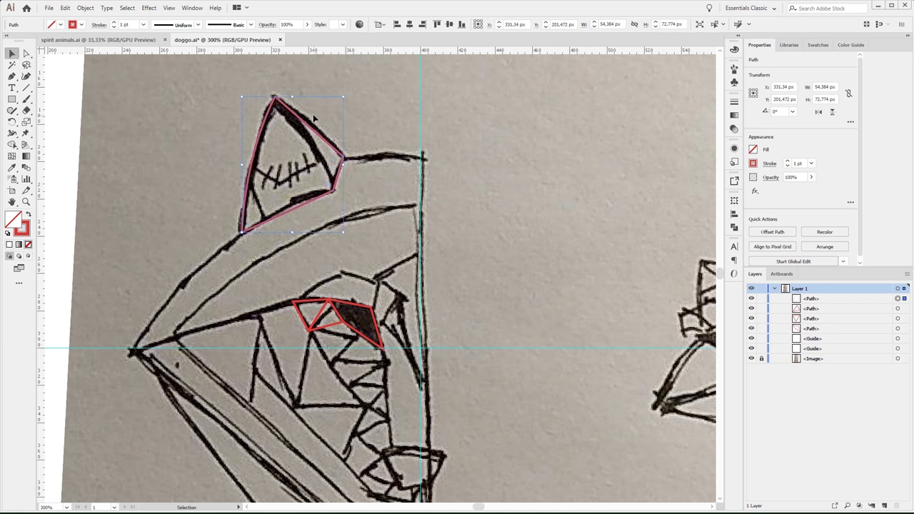
click(319, 119)
Draw the inner ear line from the apex to the lower corner and close it.
key(p)
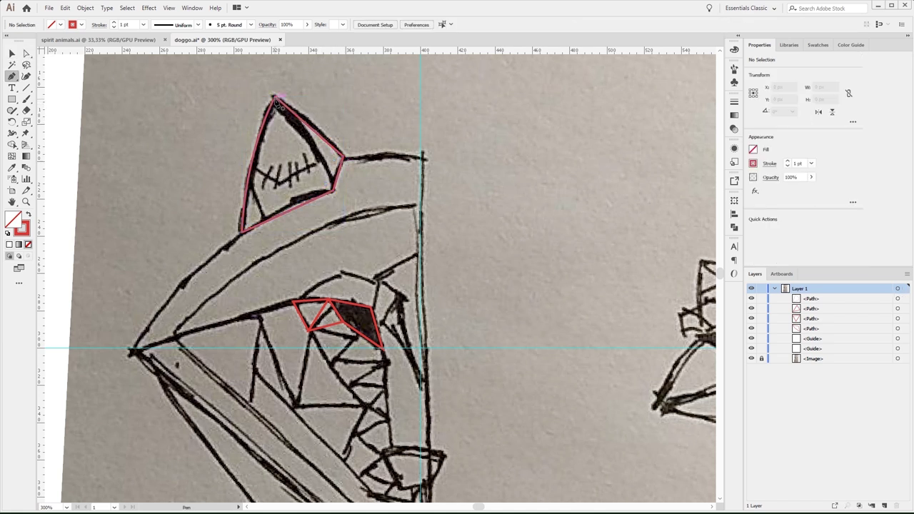
click(274, 98)
click(336, 191)
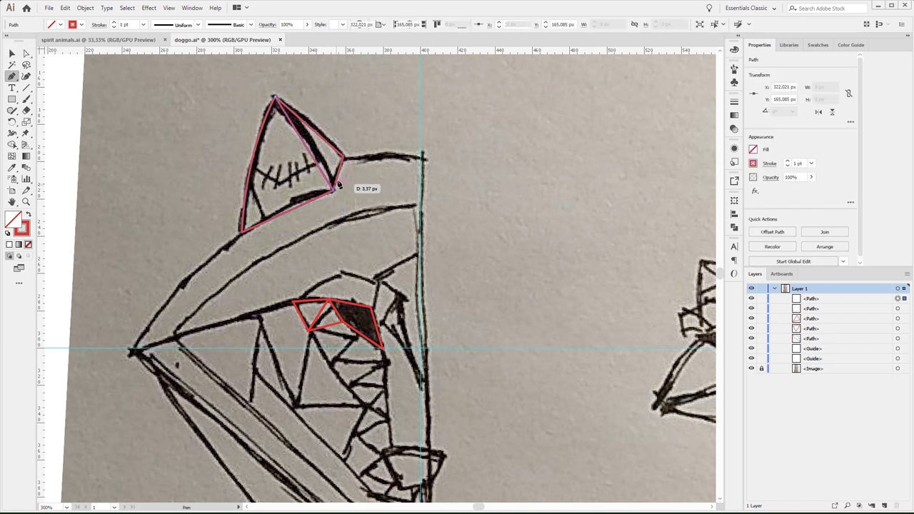
click(274, 97)
key(v)
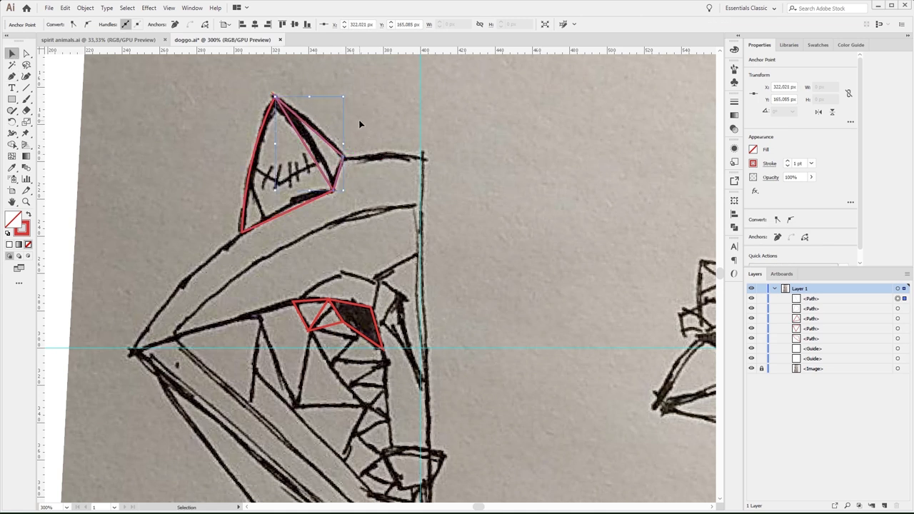
click(301, 127)
scroll(312, 132, up, 2)
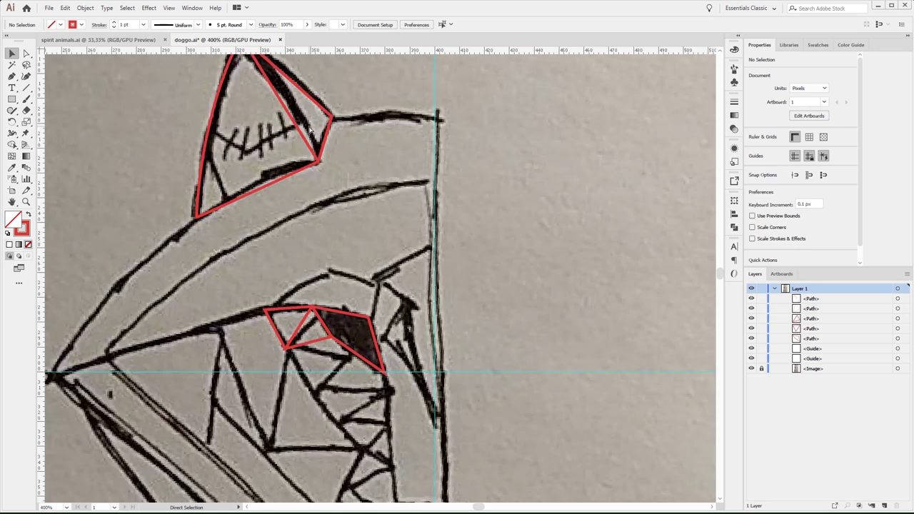
Give the red eye tracing's stroke rounded corners with Round Join.
scroll(312, 132, up, 2)
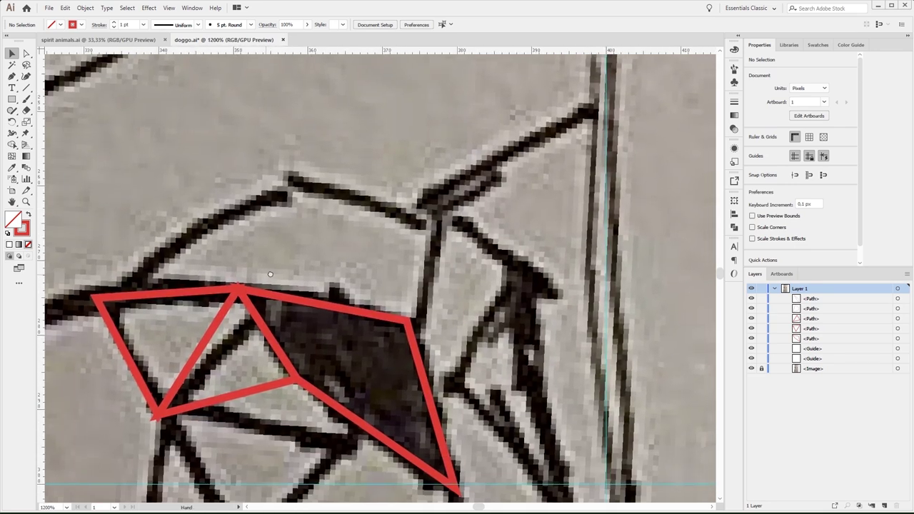
drag(270, 273, 291, 279)
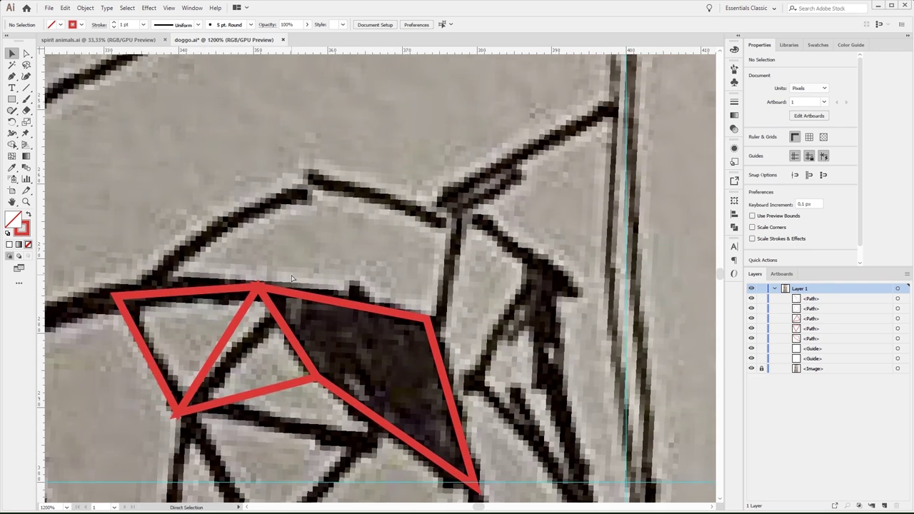
scroll(292, 278, up, 1)
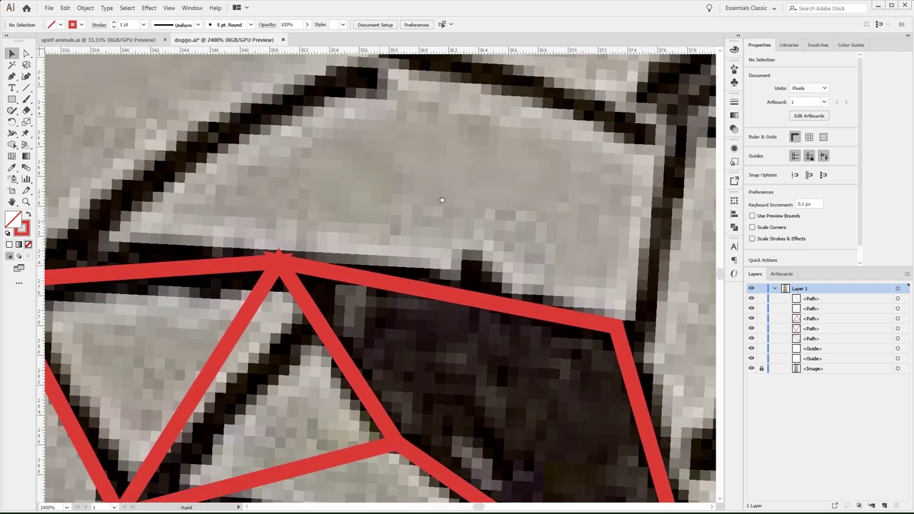
scroll(293, 235, down, 2)
scroll(292, 235, left, 3)
click(350, 230)
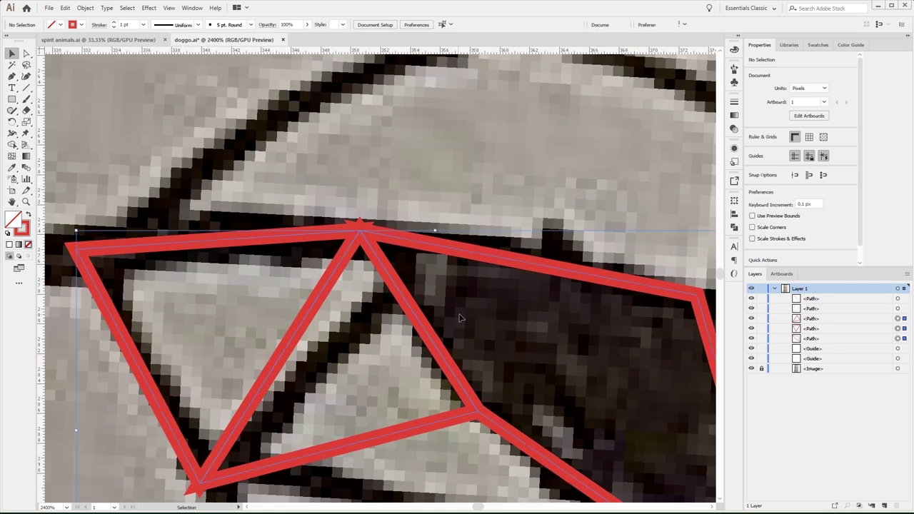
click(97, 25)
click(59, 75)
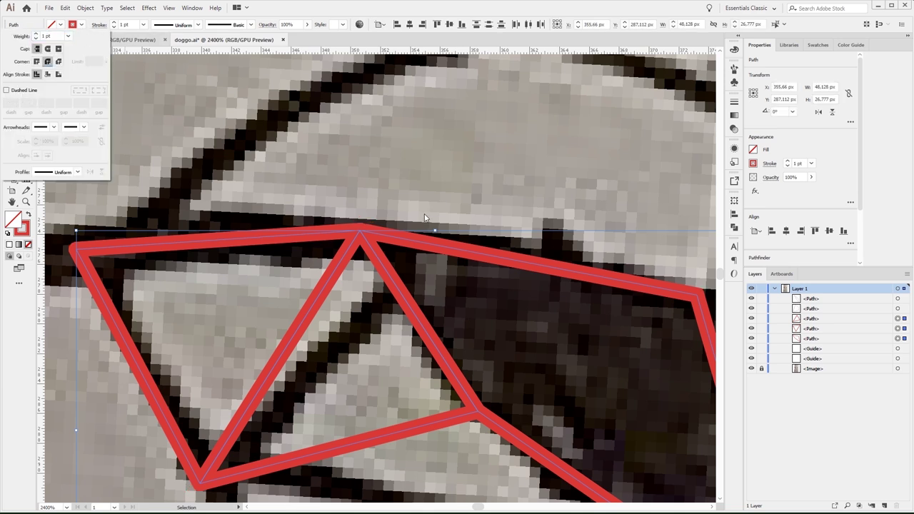
click(407, 201)
Set the red ear tracing's stroke to Round Cap and Round Join.
key(a)
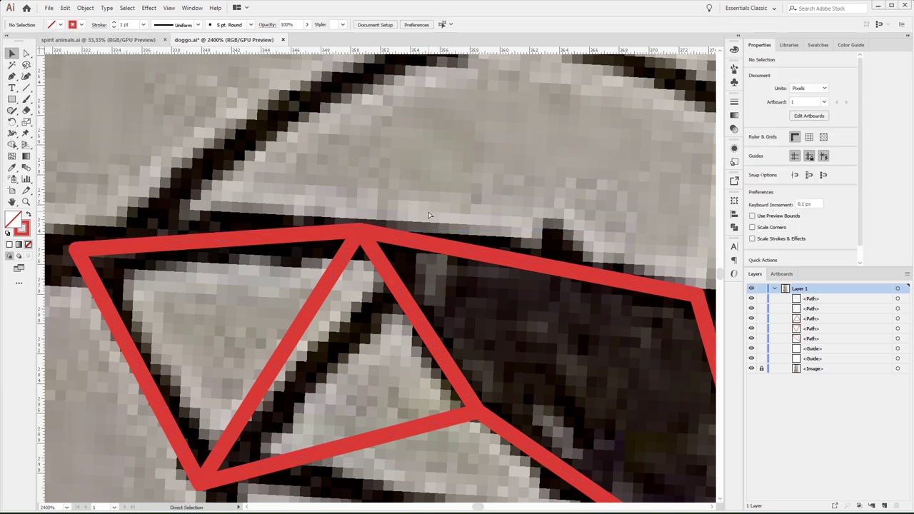
key(ctrl+minus)
key(ctrl+minus)
key(v)
scroll(289, 300, up, 5)
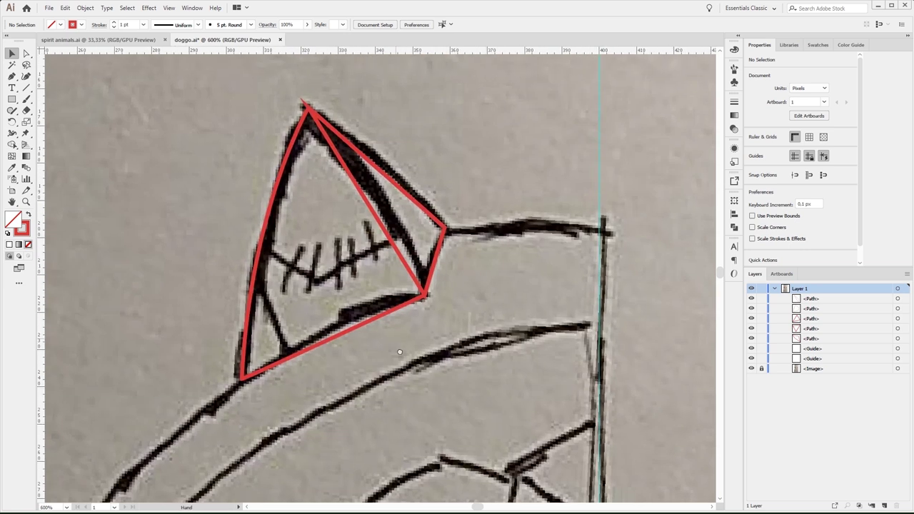
click(331, 173)
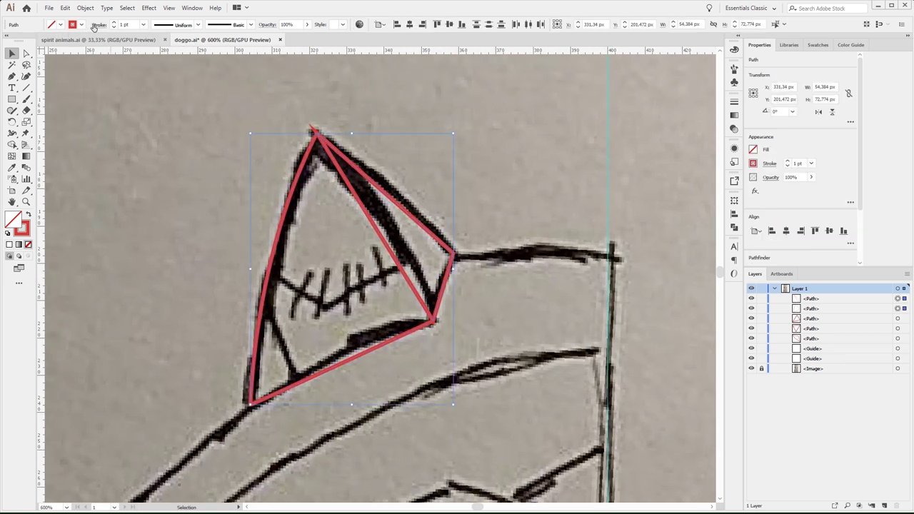
click(98, 25)
click(48, 50)
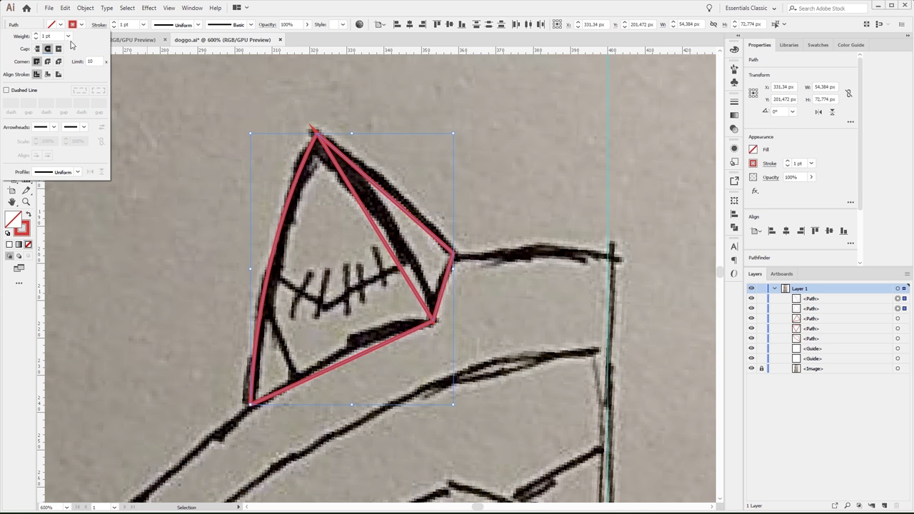
click(47, 62)
click(376, 106)
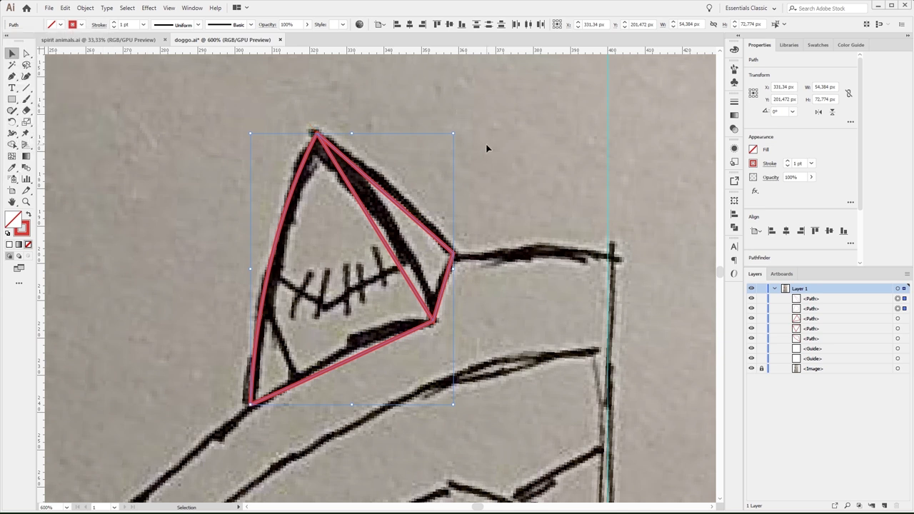
click(485, 147)
Zoom out and select all the red traced paths.
scroll(446, 132, right, 3)
key(ctrl+minus)
key(ctrl+minus)
key(ctrl+minus)
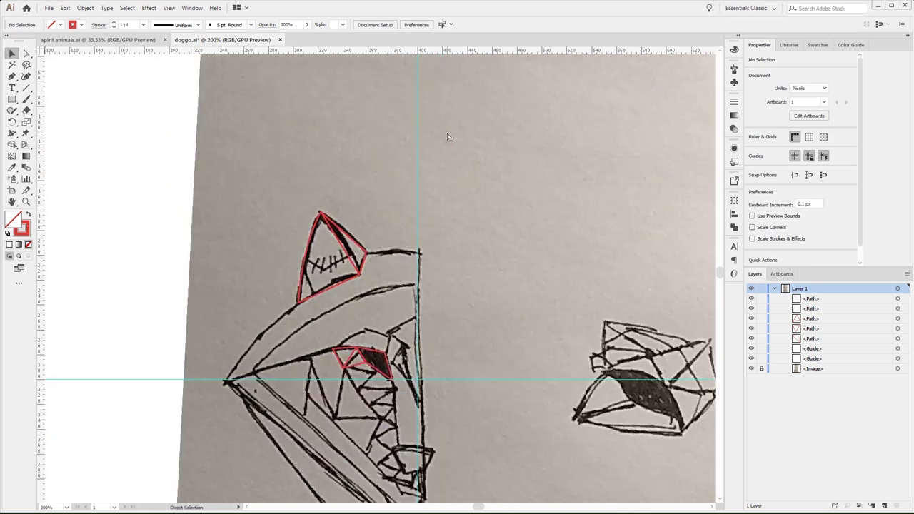
scroll(452, 128, down, 2)
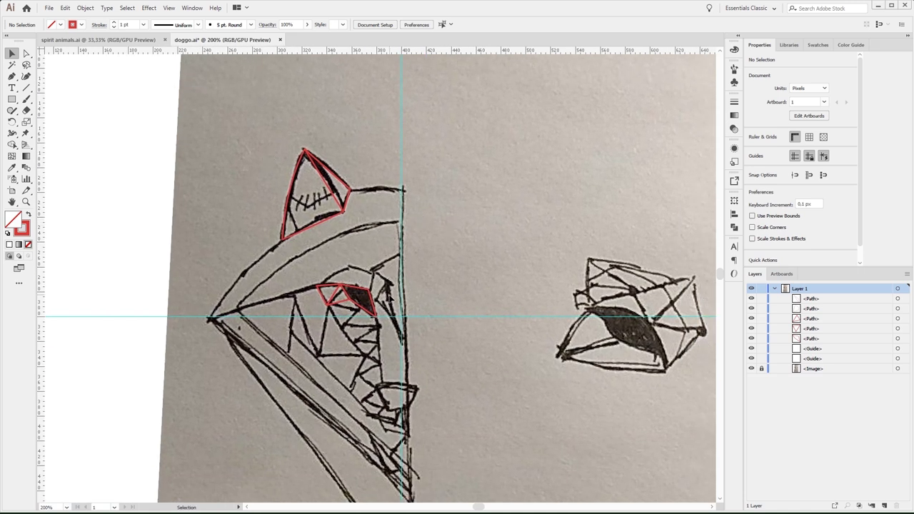
drag(264, 156, 392, 299)
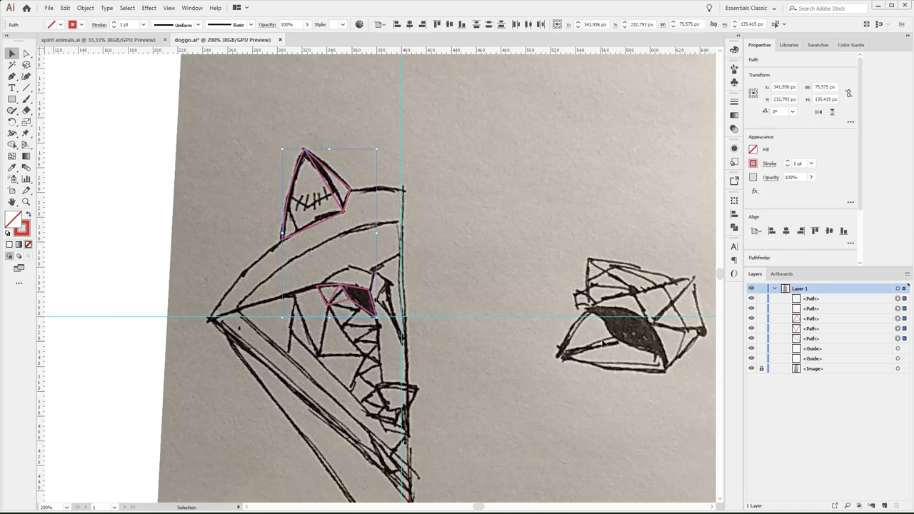
Group the red ear and eye paths and name the group 'wolf head' in Layers.
key(a)
key(ctrl+g)
key(v)
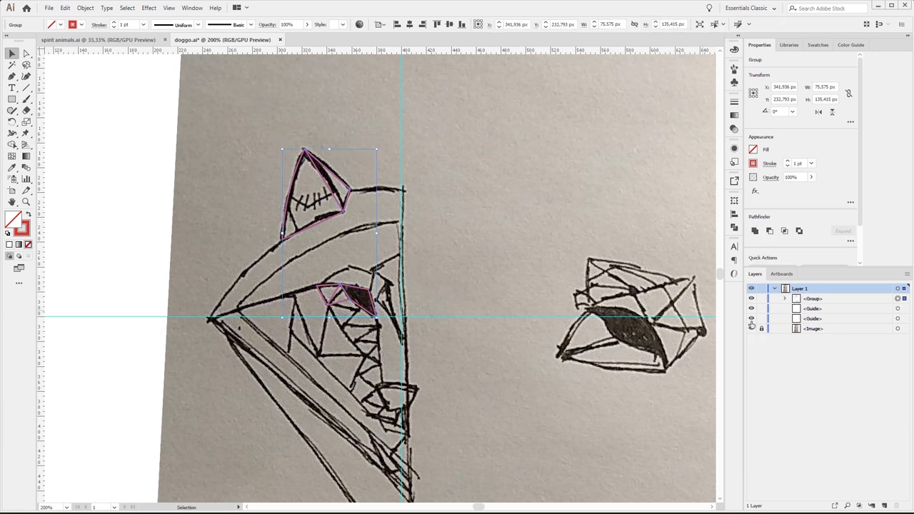
click(814, 300)
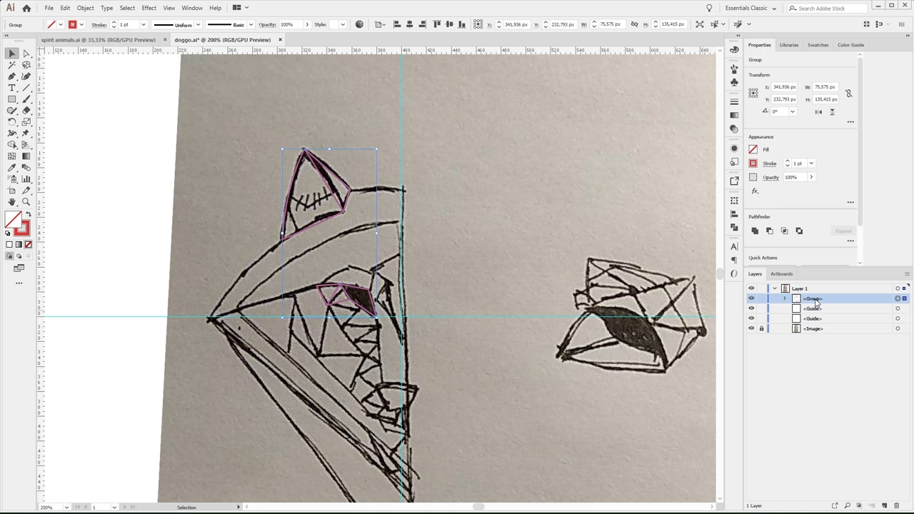
double_click(814, 299)
text(wolf)
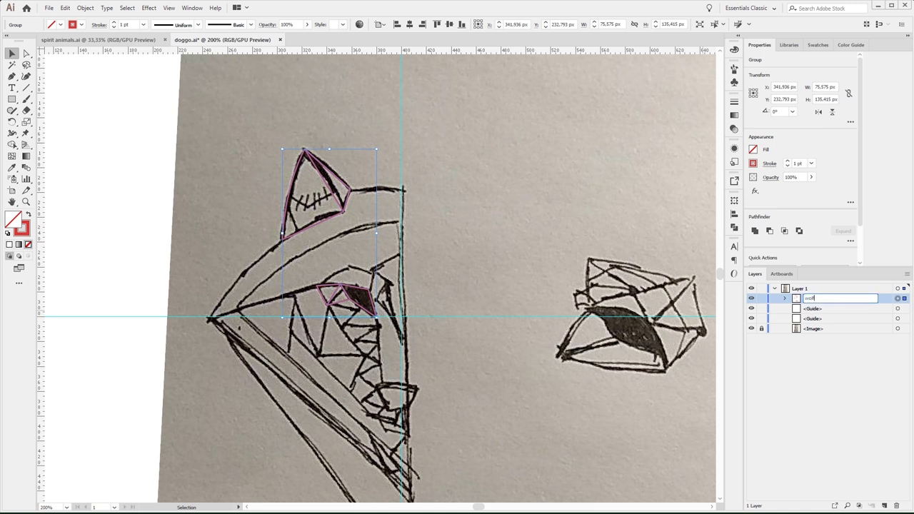
text( head)
key(Return)
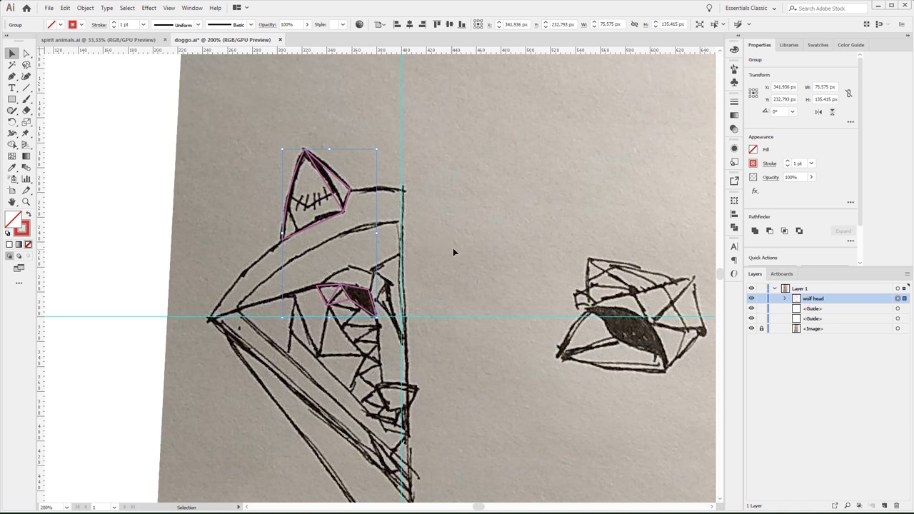
key(o)
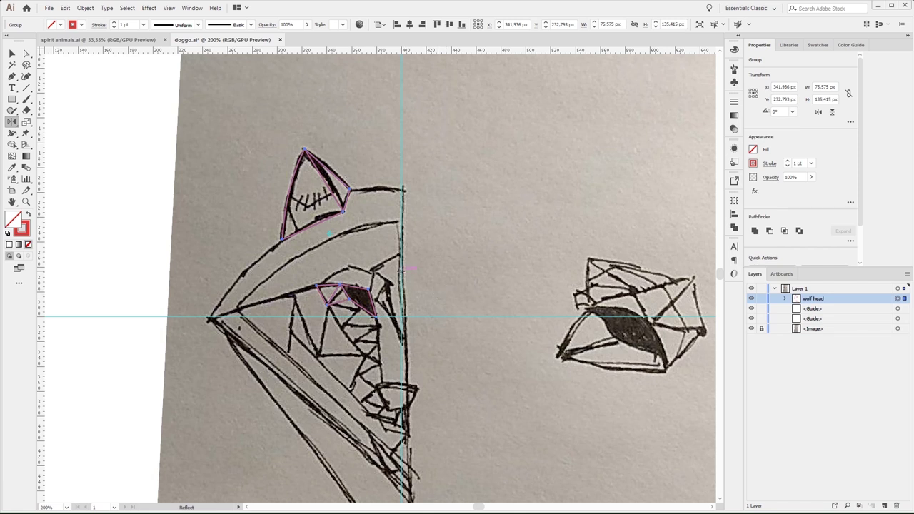
Hide the sketch photo and reflect a copy of the wolf head across the guide intersection.
click(750, 328)
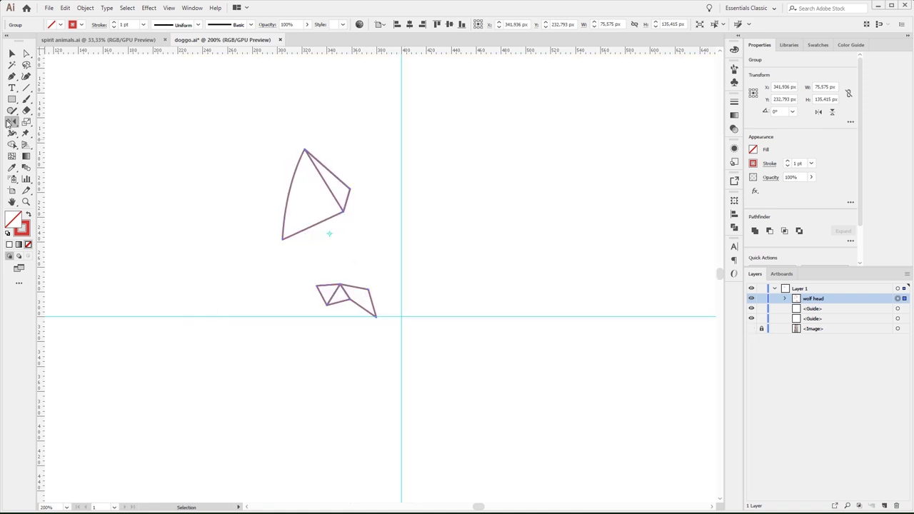
key(o)
alt+click(401, 306)
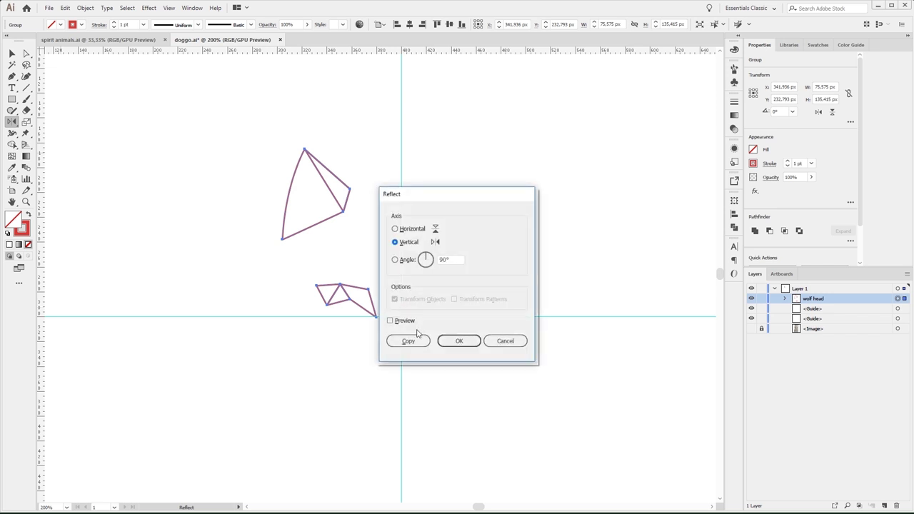
click(407, 341)
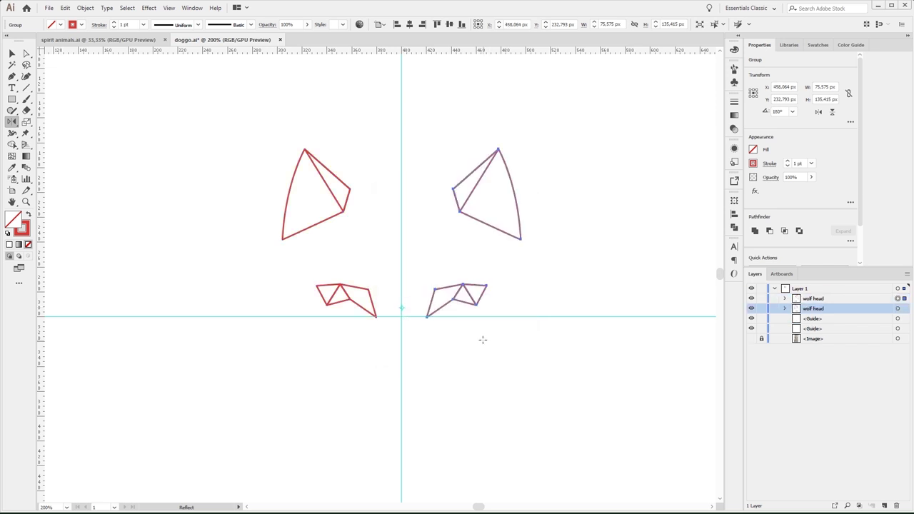
Delete the mirrored right-side copy and reselect the original wolf head group.
key(v)
click(436, 175)
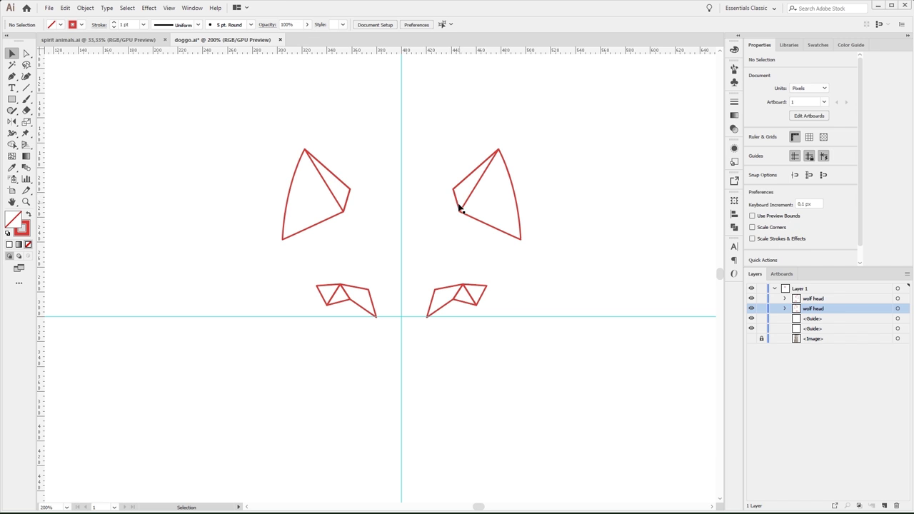
click(460, 206)
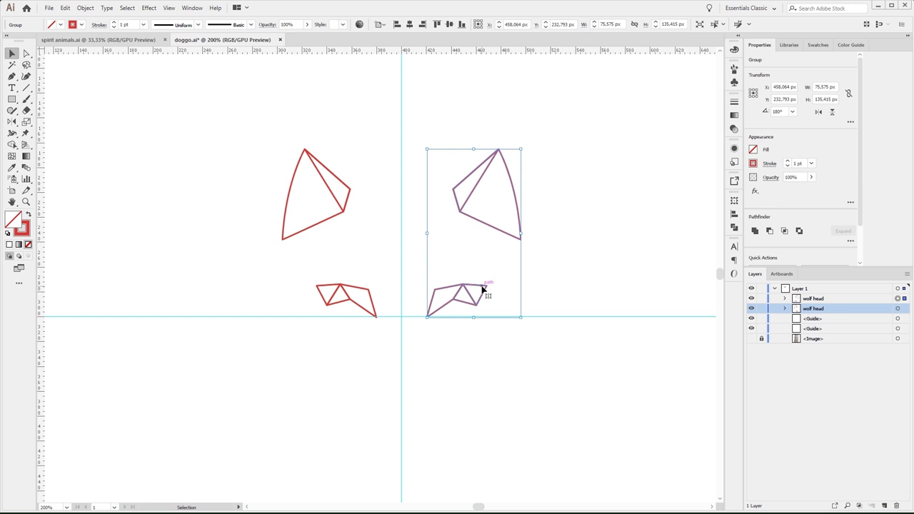
key(Delete)
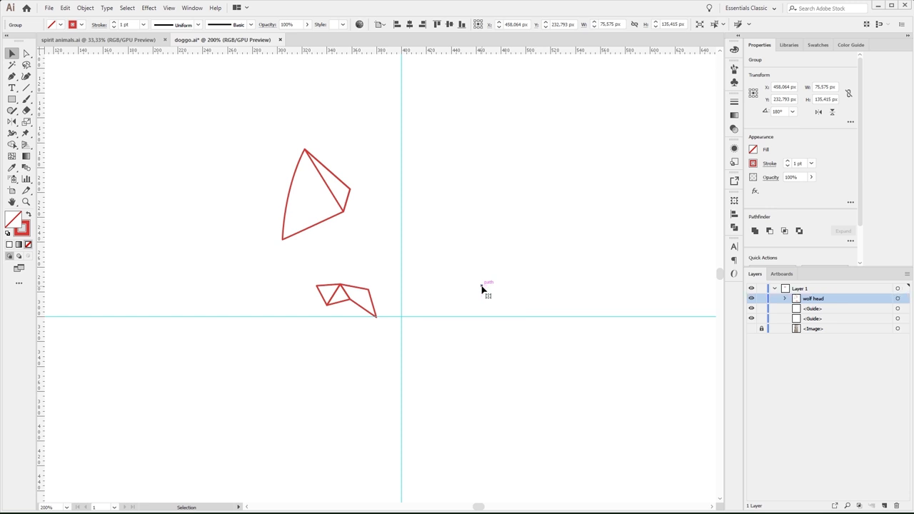
click(341, 208)
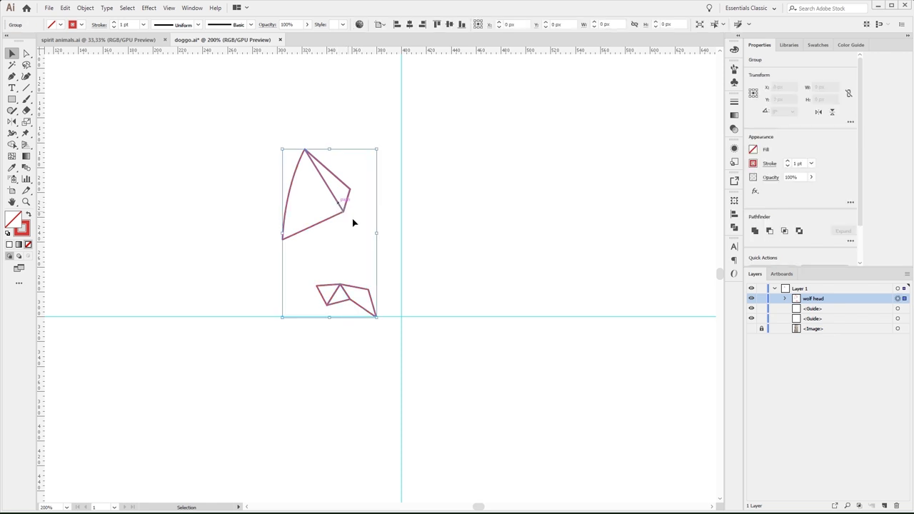
click(148, 9)
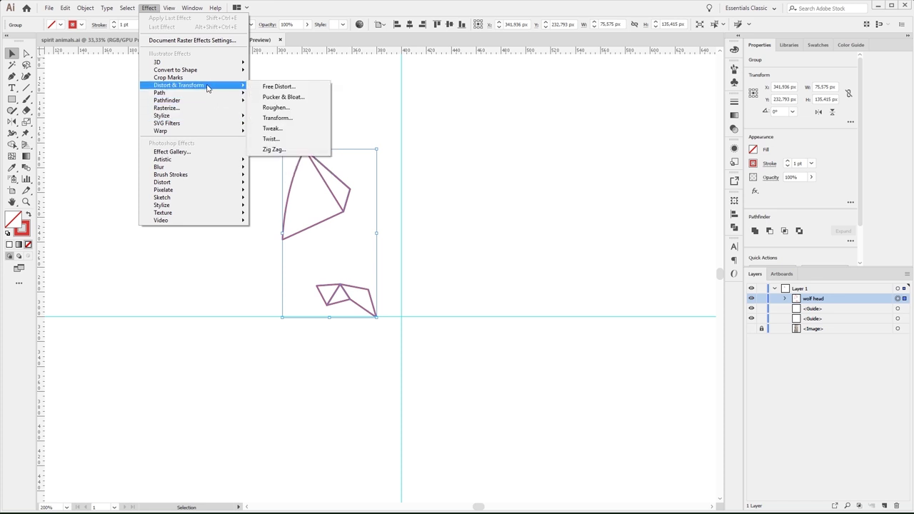
Dismiss the Effect menu, show the sketch photo again and zoom in.
click(406, 164)
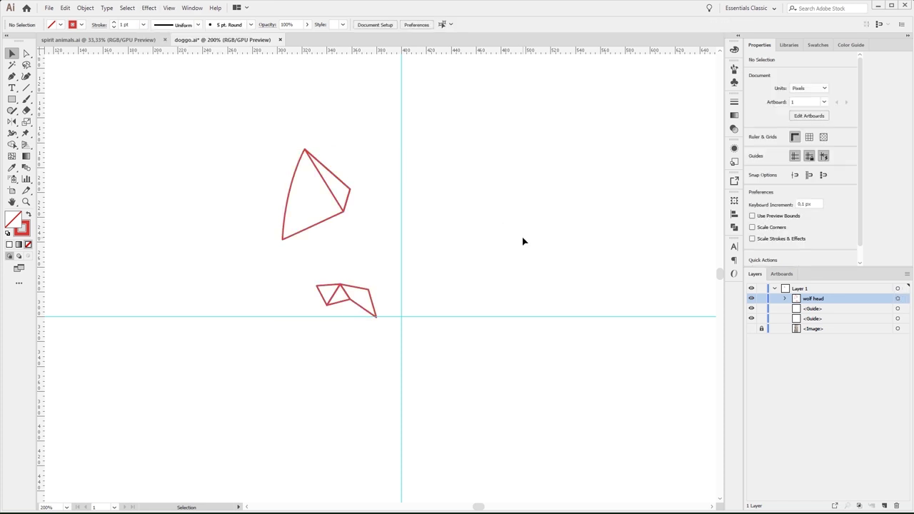
click(752, 329)
key(ctrl+plus)
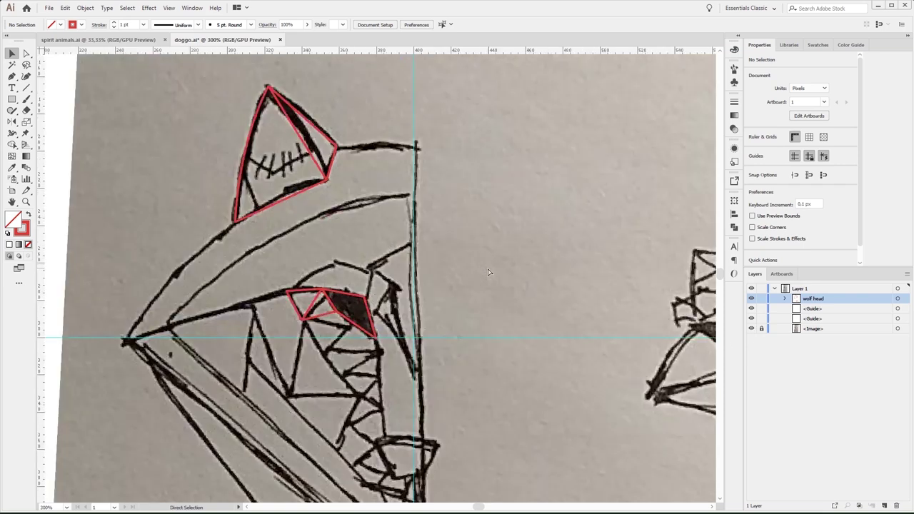
Inside the isolated wolf head group, draw the left nose half ending on the centre guide.
key(ctrl+plus)
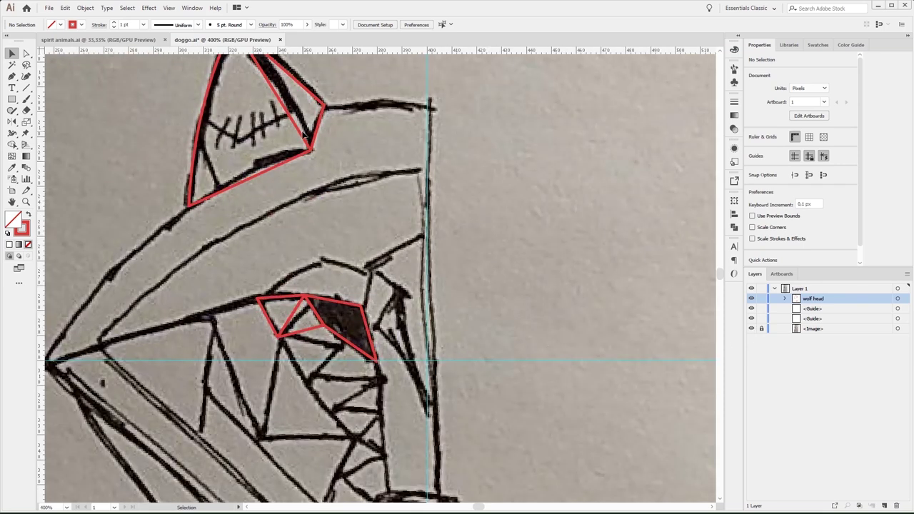
double_click(303, 137)
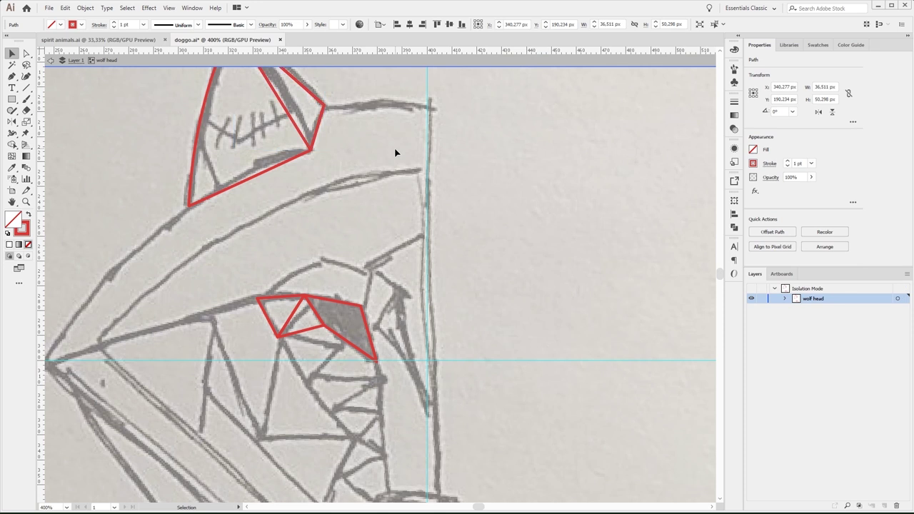
click(395, 149)
drag(395, 148, 389, 165)
key(p)
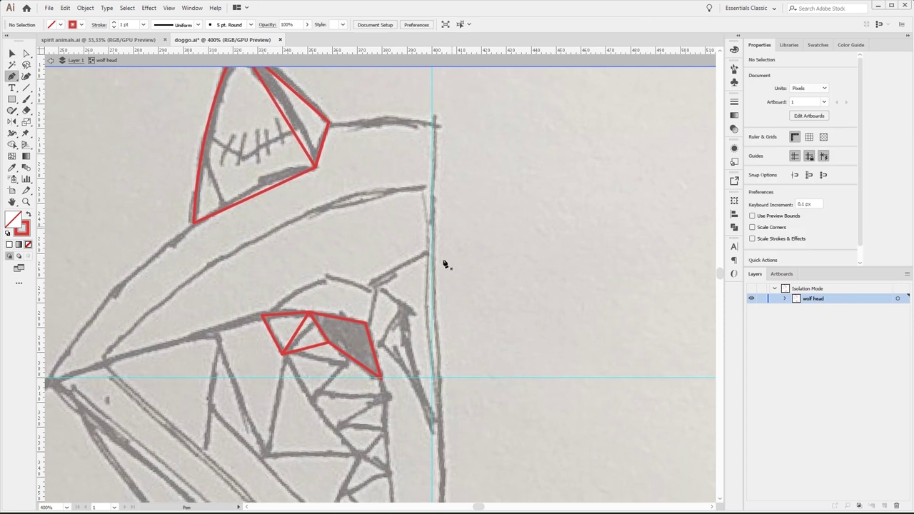
scroll(460, 279, down, 5)
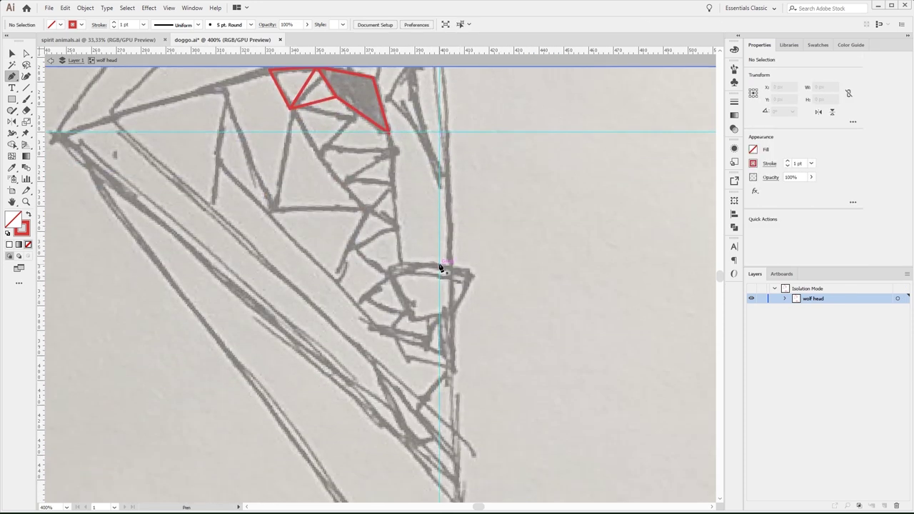
drag(440, 267, 422, 268)
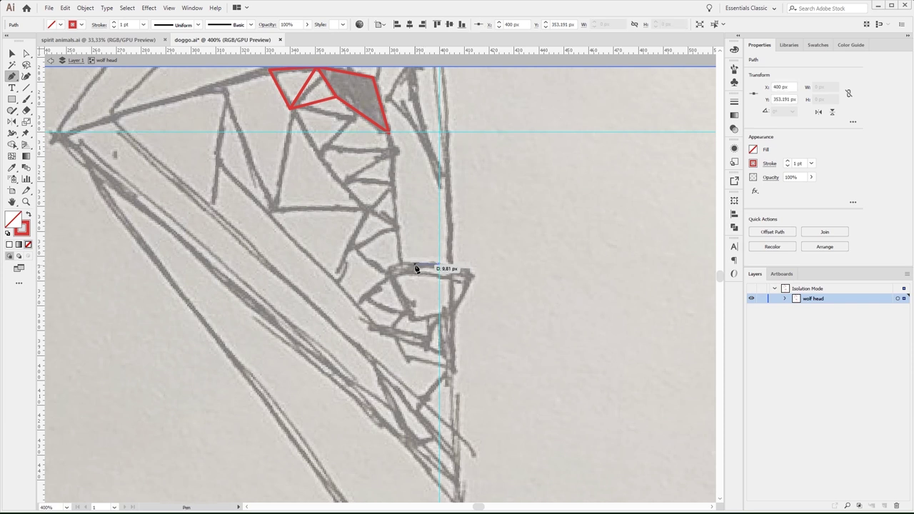
click(416, 268)
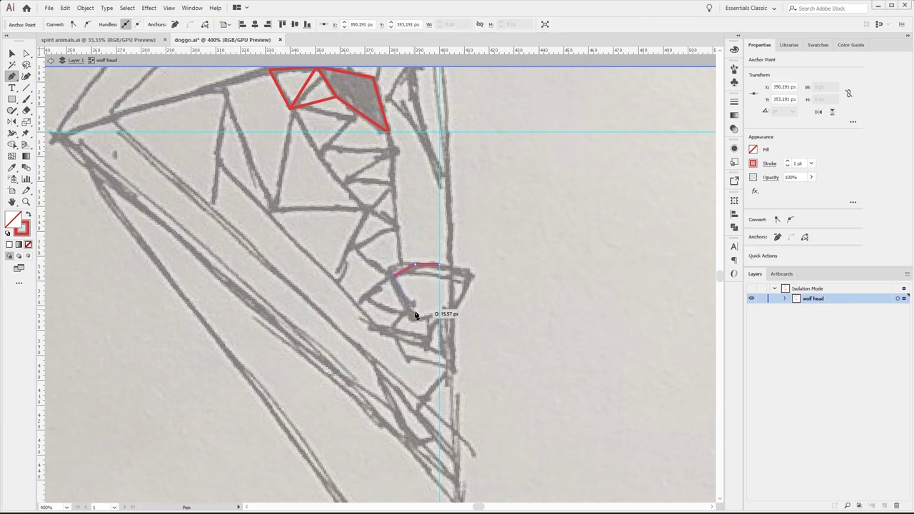
click(410, 313)
drag(439, 322, 447, 328)
Exit isolation, hide the sketch photo, fit the artboard and select the wolf head group.
key(v)
double_click(494, 293)
scroll(492, 292, up, 2)
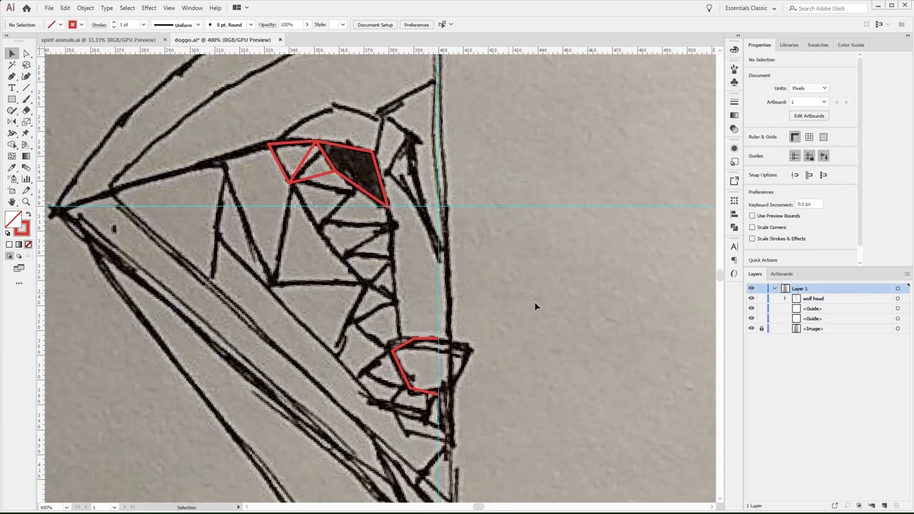
click(749, 329)
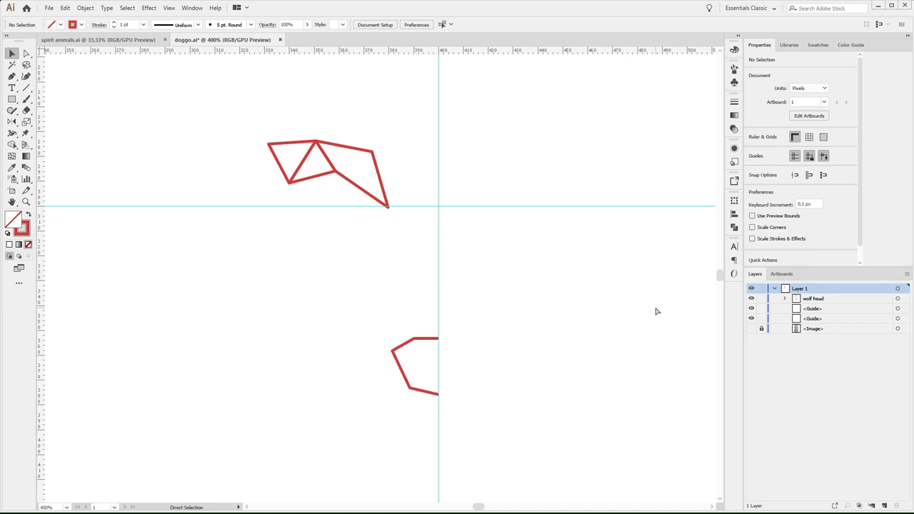
key(ctrl+0)
key(ctrl+plus)
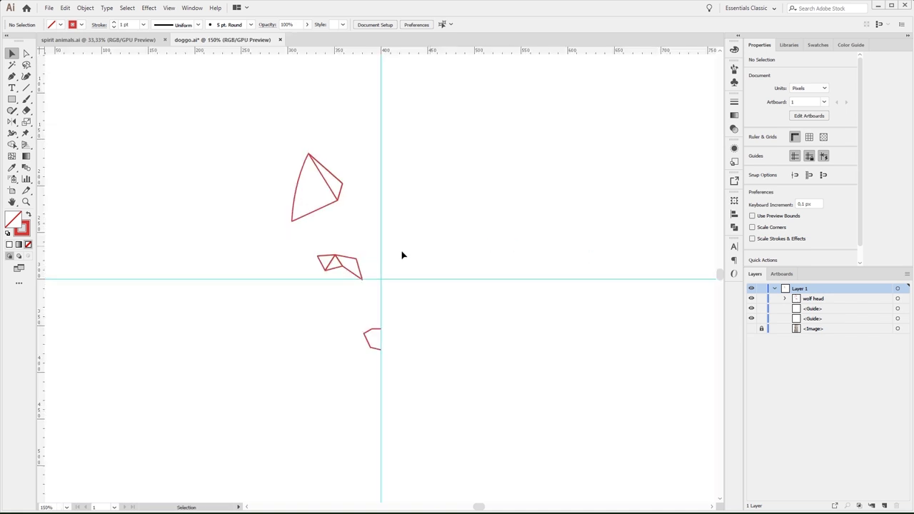
click(359, 265)
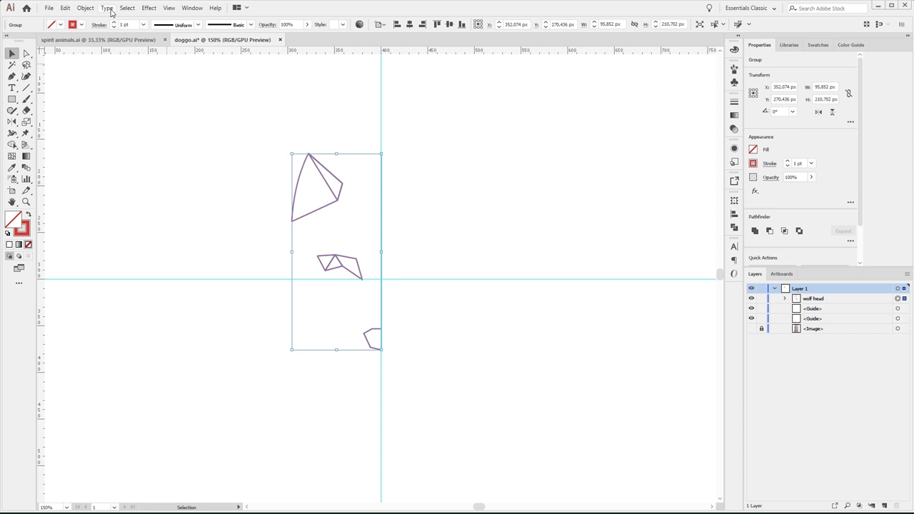
Apply a Transform effect to the wolf head: Reflect X, 1 copy, right-middle reference point.
click(149, 8)
mouse_move(179, 85)
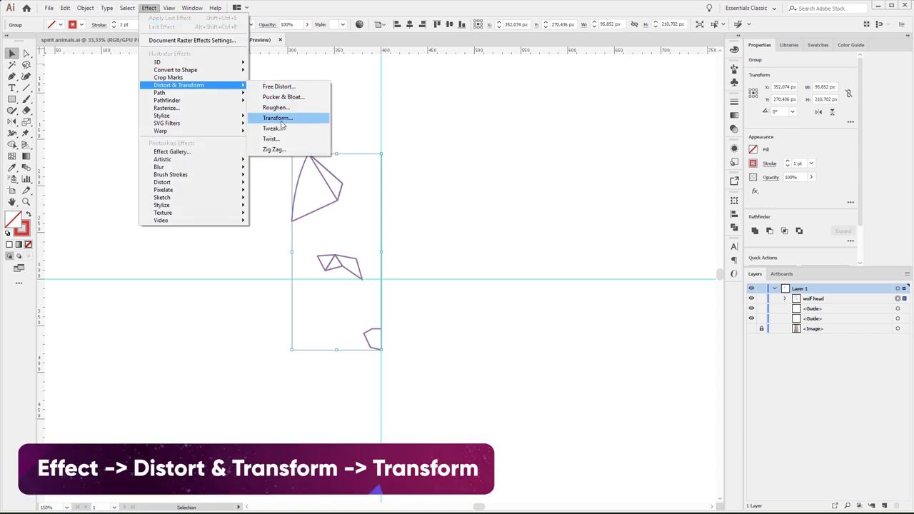
click(284, 118)
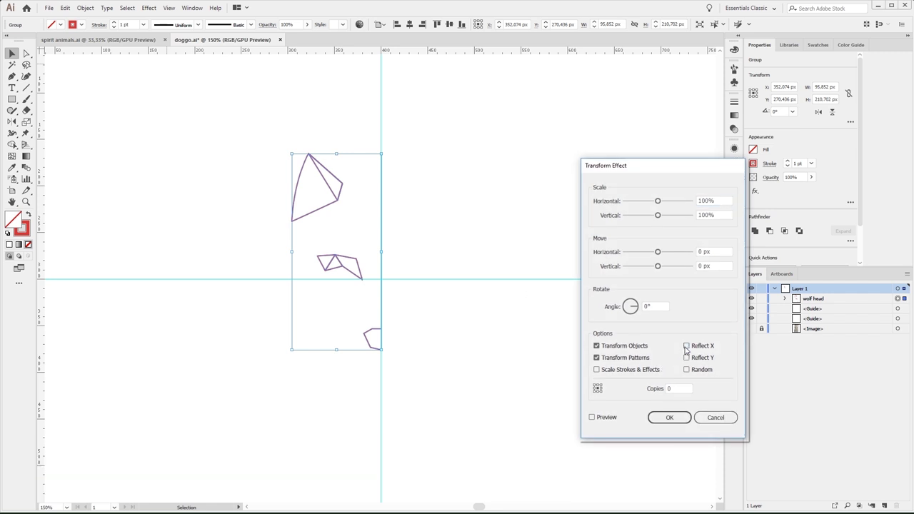
click(592, 418)
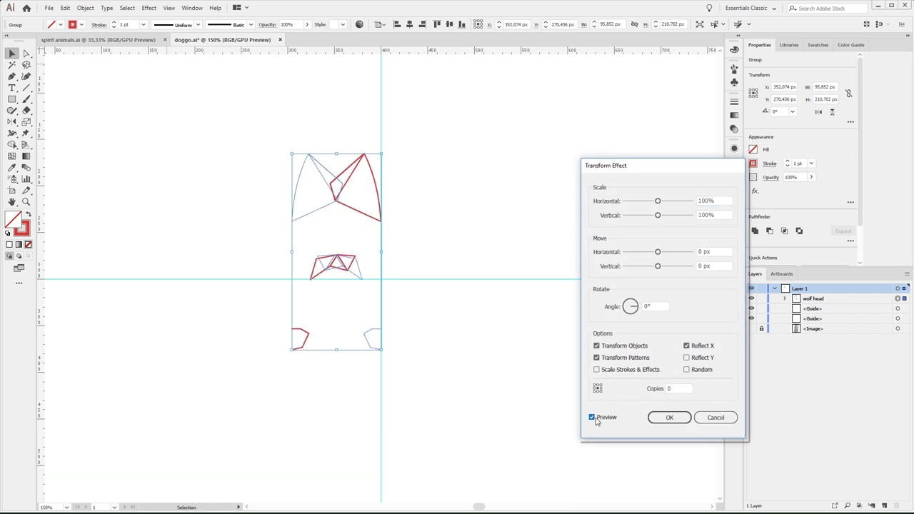
key(Up)
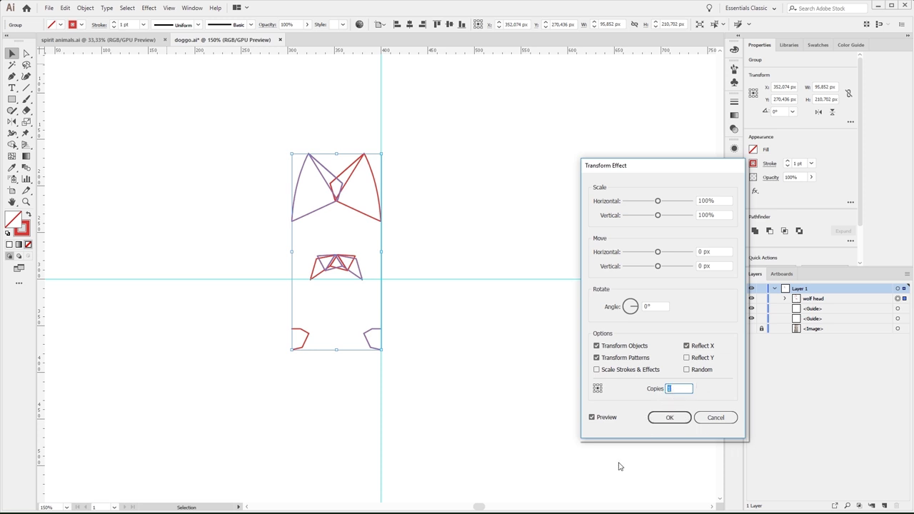
click(595, 389)
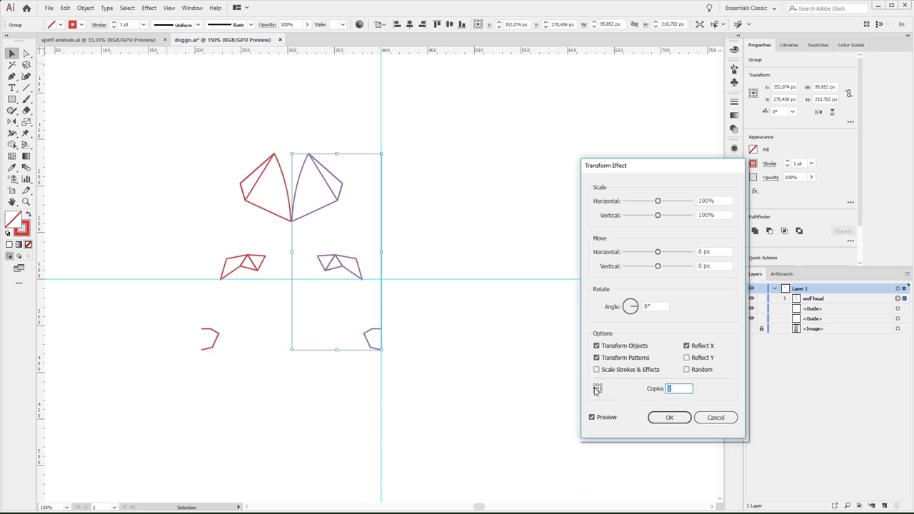
click(601, 390)
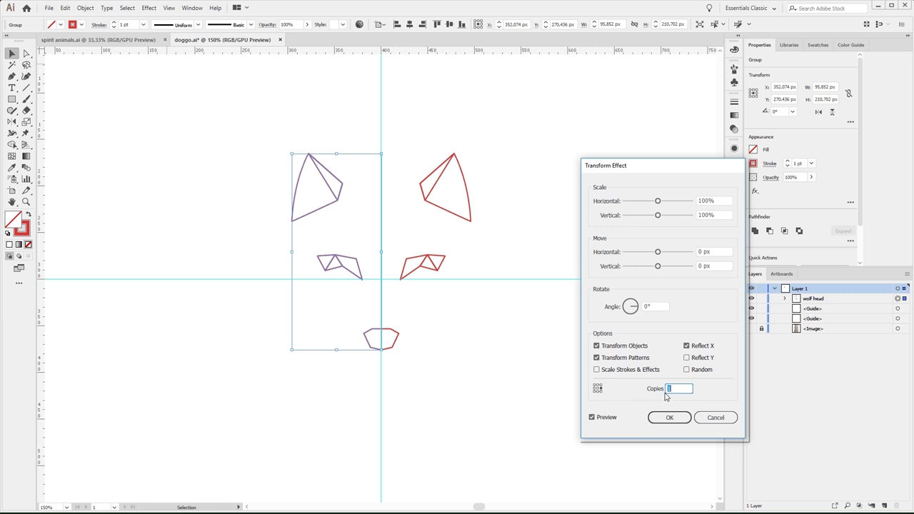
click(670, 417)
click(361, 307)
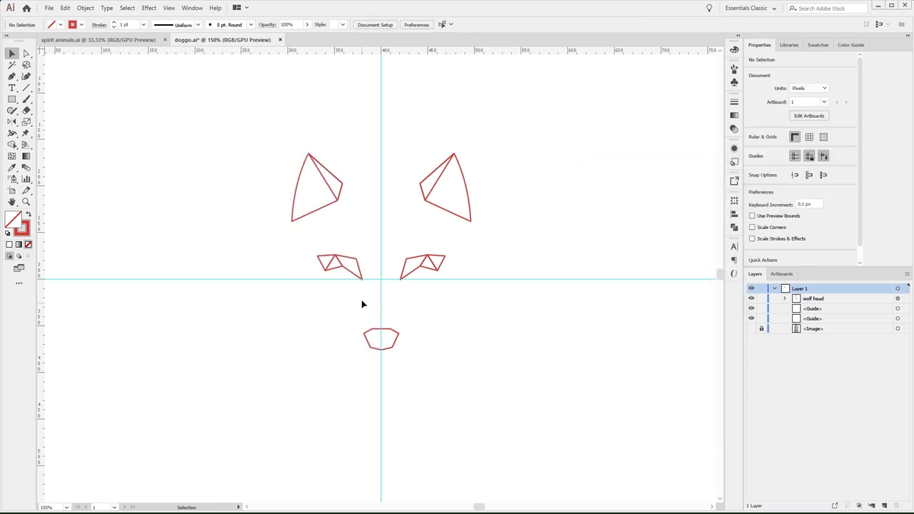
Enter the wolf head group in isolation and zoom in on the eyes and ears.
double_click(354, 262)
click(355, 263)
key(a)
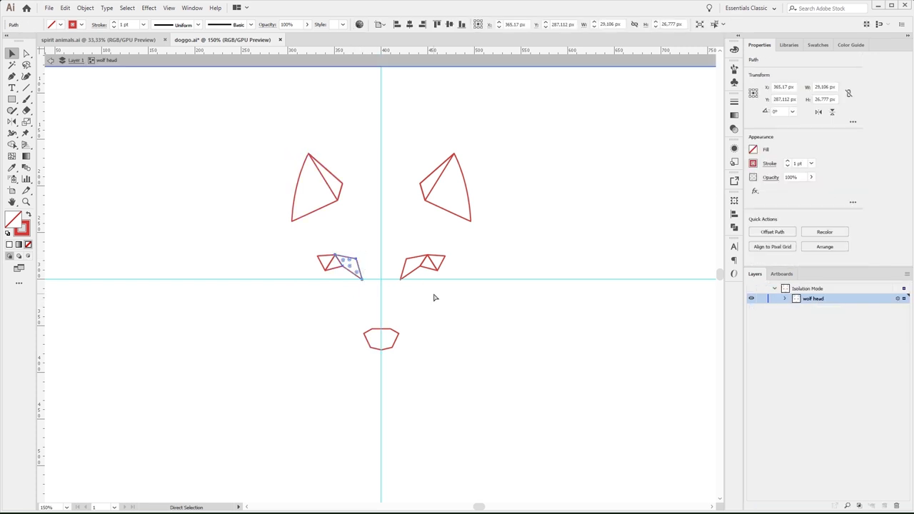
key(ctrl+plus)
key(ctrl+plus)
key(v)
click(370, 229)
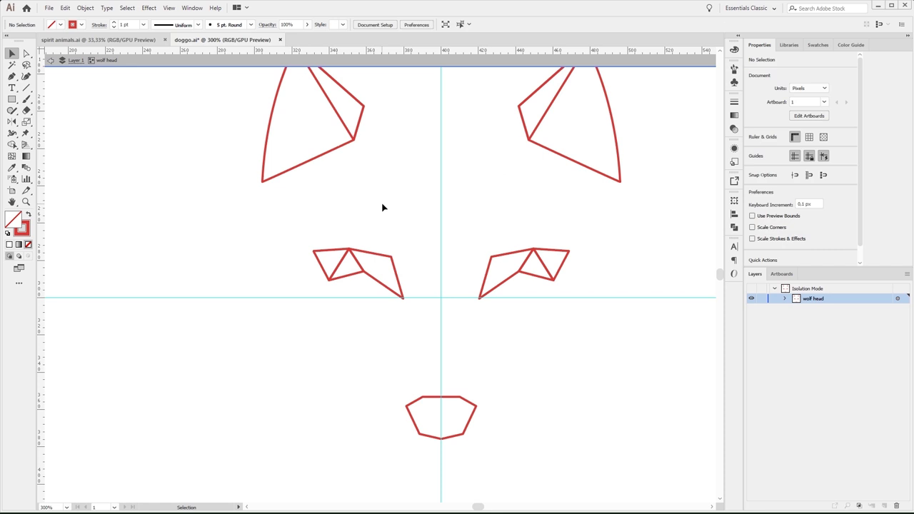
Draw a trial facet linking the left eye's inner corner, centre apex and left ear.
key(p)
click(391, 255)
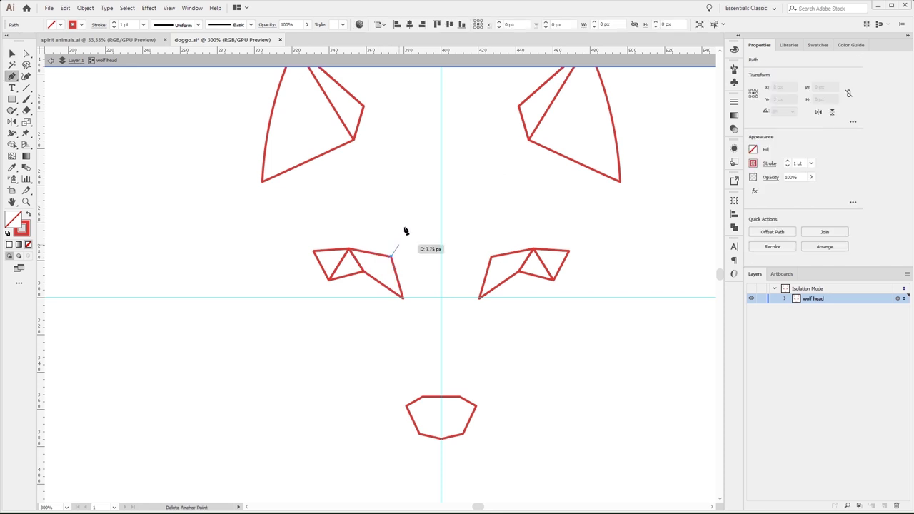
click(440, 151)
click(363, 108)
click(353, 141)
click(391, 255)
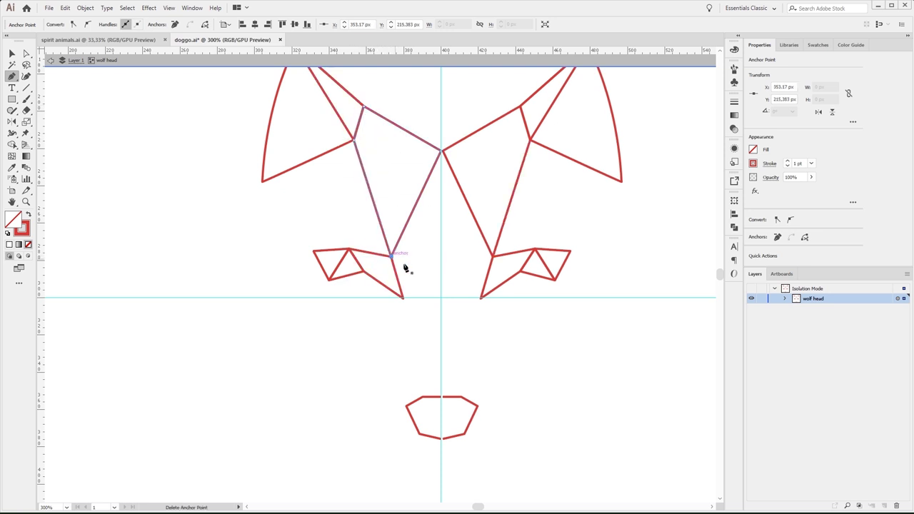
ctrl+click(409, 253)
key(v)
Select and delete the trial facet along with its mirrored copy.
drag(430, 212, 406, 258)
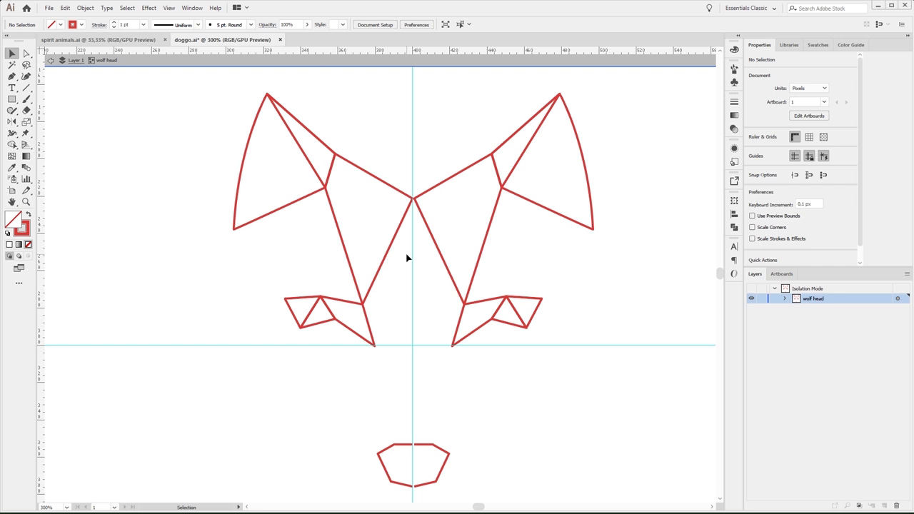
scroll(406, 257, down, 1)
scroll(407, 258, down, 2)
scroll(406, 258, up, 2)
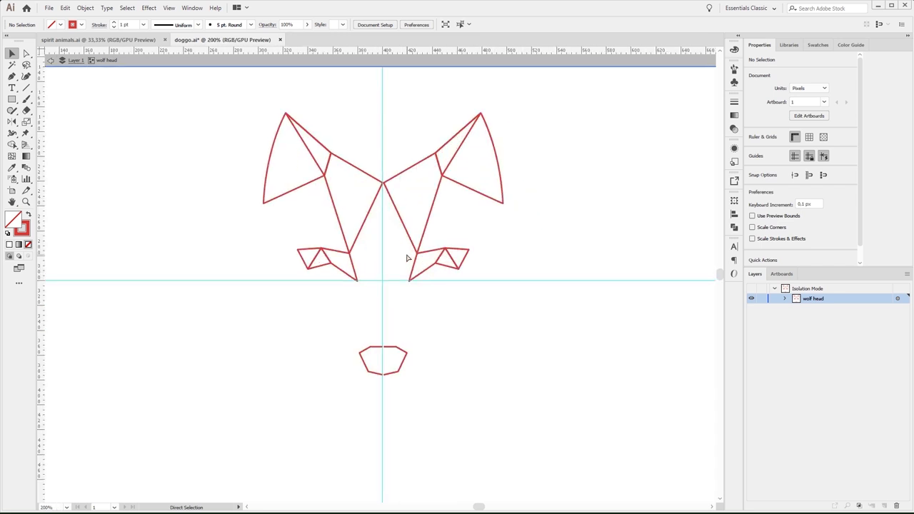
scroll(406, 258, up, 1)
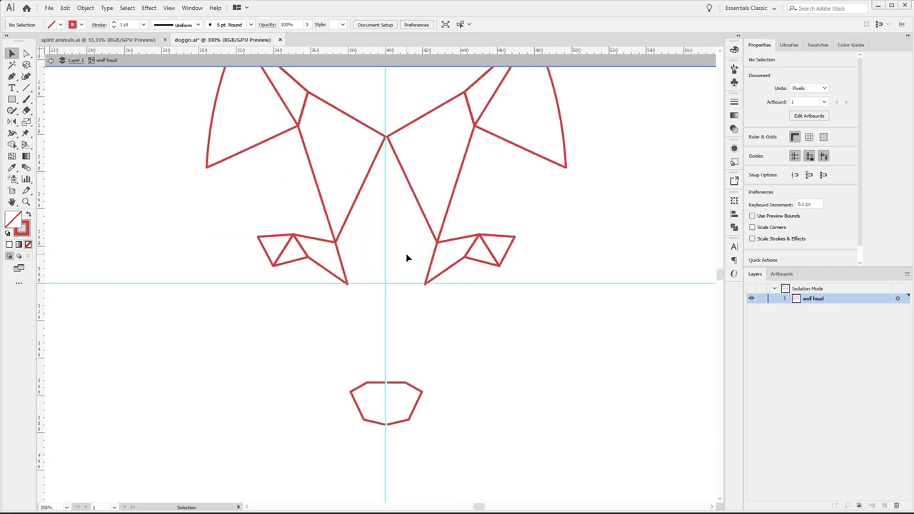
click(316, 179)
key(Delete)
Exit the wolf head group and show the reference sketch photo.
drag(311, 207, 323, 230)
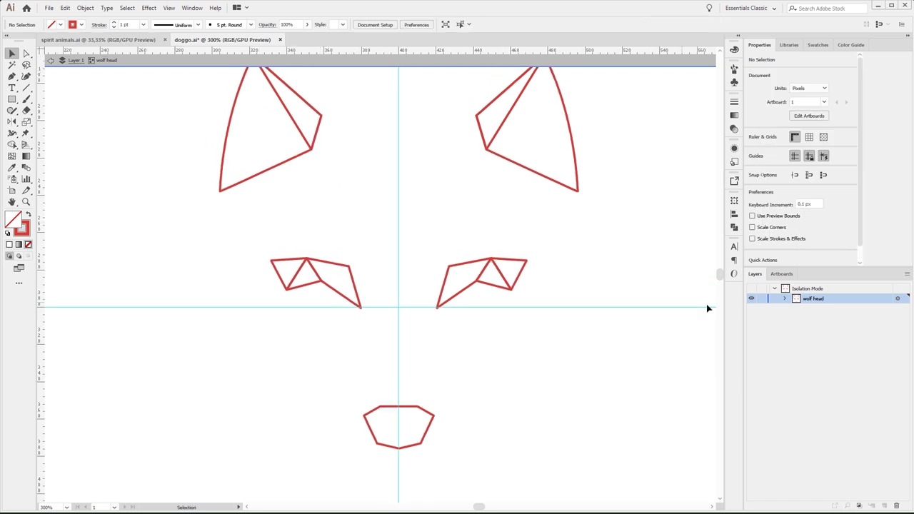
click(73, 62)
click(750, 338)
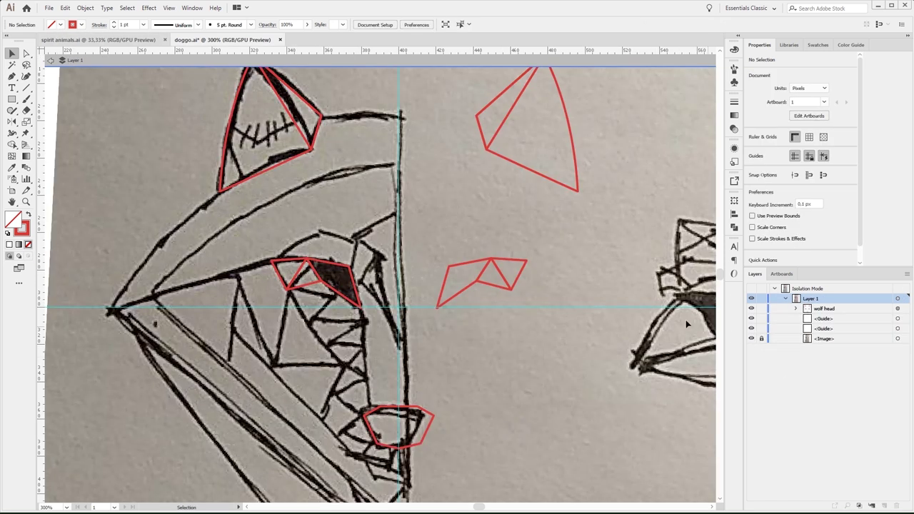
Re-enter the wolf head group in isolation mode for editing.
double_click(305, 143)
scroll(365, 214, up, 1)
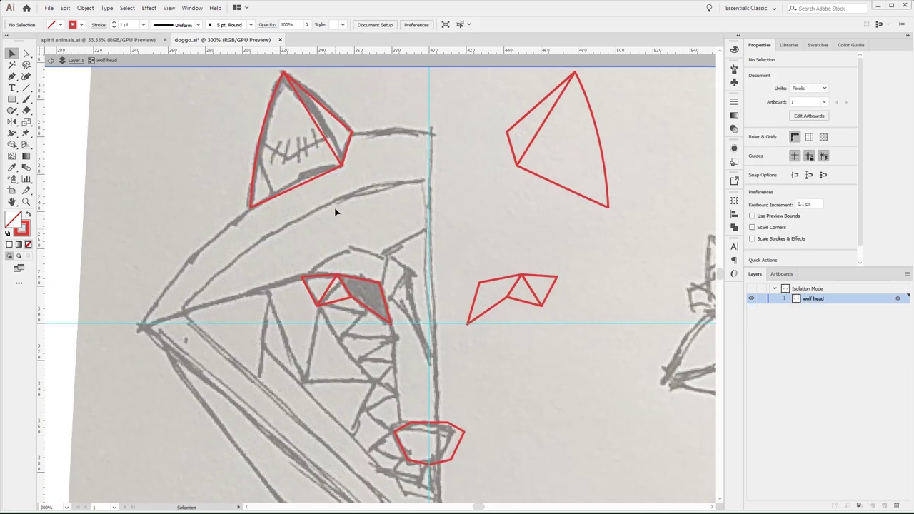
click(328, 147)
click(373, 223)
scroll(386, 267, left, 1)
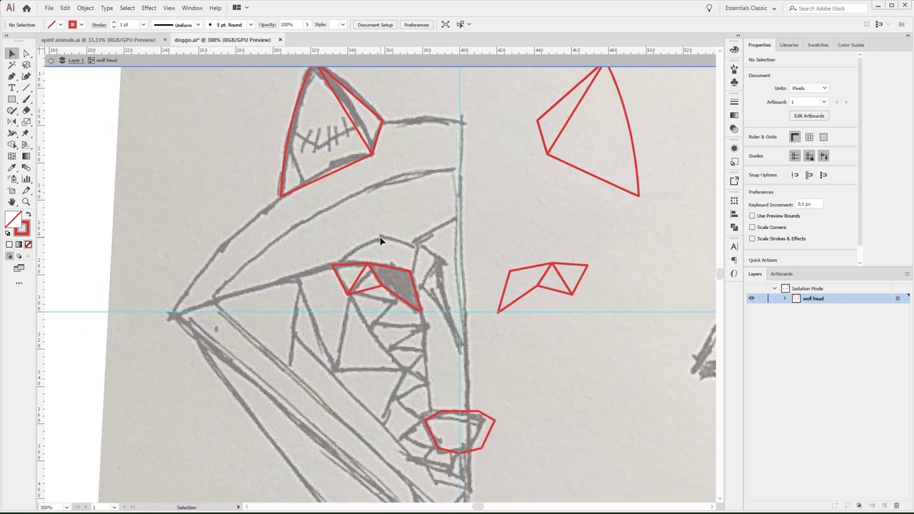
Trace a triangular facet below the eye's lower corner with the Pen tool.
key(p)
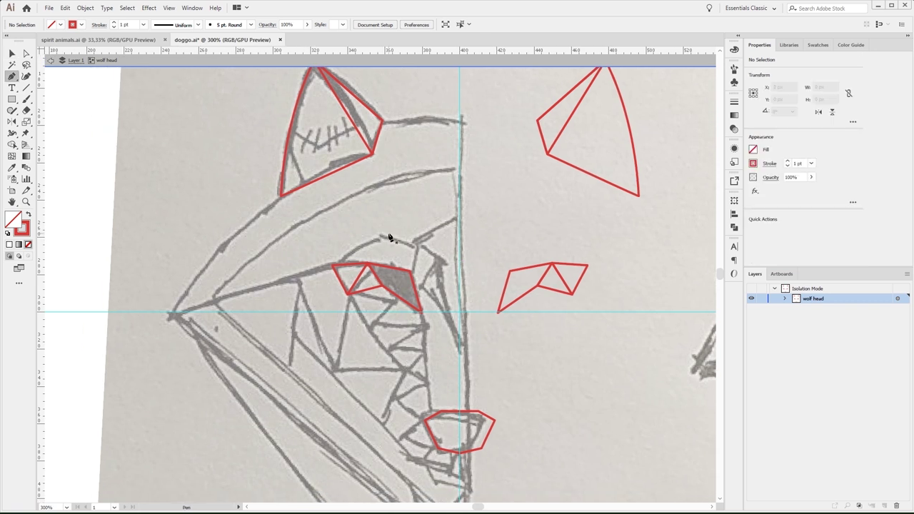
drag(383, 234, 374, 197)
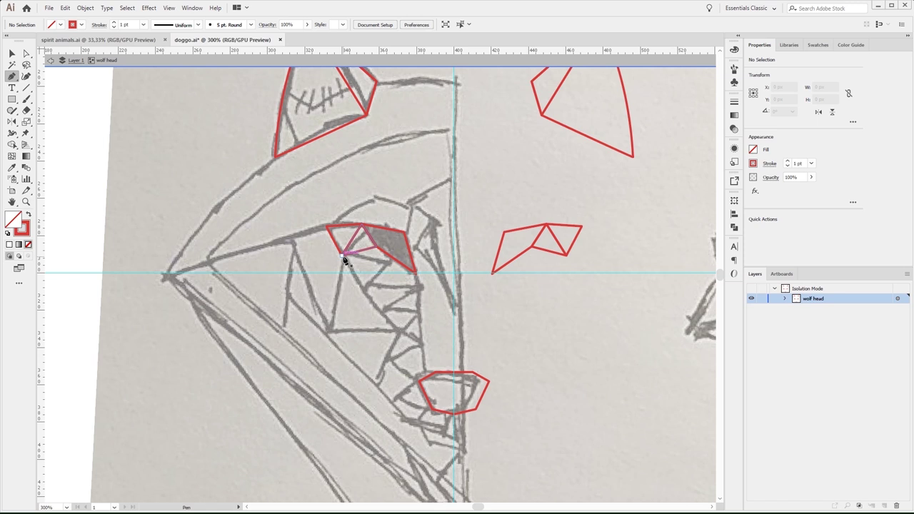
click(344, 254)
click(365, 284)
click(418, 288)
Trace the facet above the left eye along the brow line.
click(471, 221)
click(532, 196)
click(410, 205)
click(376, 196)
click(327, 227)
click(473, 222)
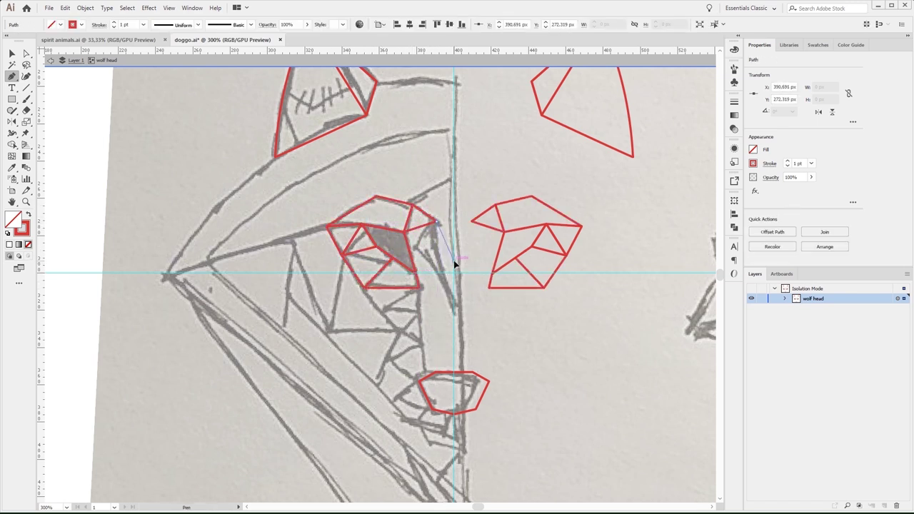
Draw a path from the eye to the centre guide and down the muzzle.
click(453, 260)
click(412, 247)
click(421, 287)
key(v)
click(427, 204)
scroll(394, 283, up, 2)
Connect the eye's inner corner to the centre guide with new segments.
key(p)
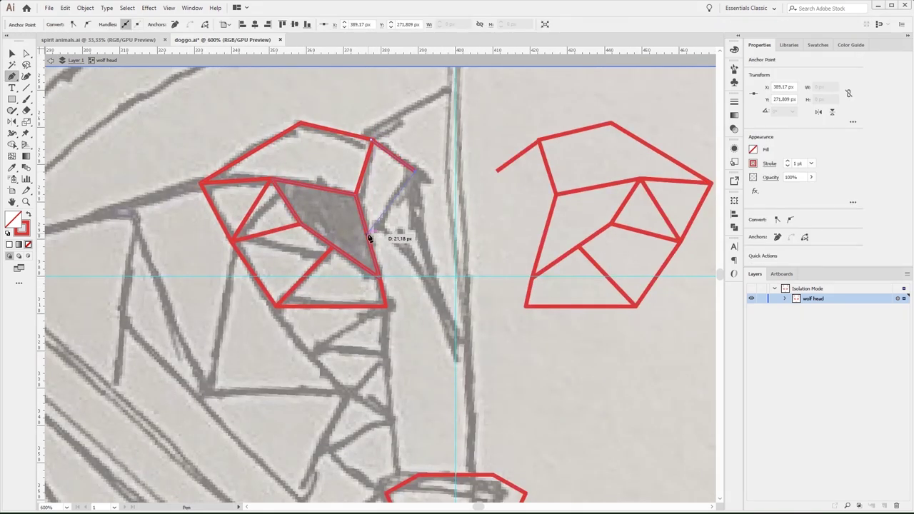
click(376, 238)
click(414, 171)
click(372, 142)
click(382, 142)
Extend a path from the eye's bottom corner down to the top of the nose.
click(414, 171)
click(386, 306)
scroll(363, 265, down, 3)
scroll(399, 300, left, 1)
click(452, 356)
scroll(461, 269, up, 3)
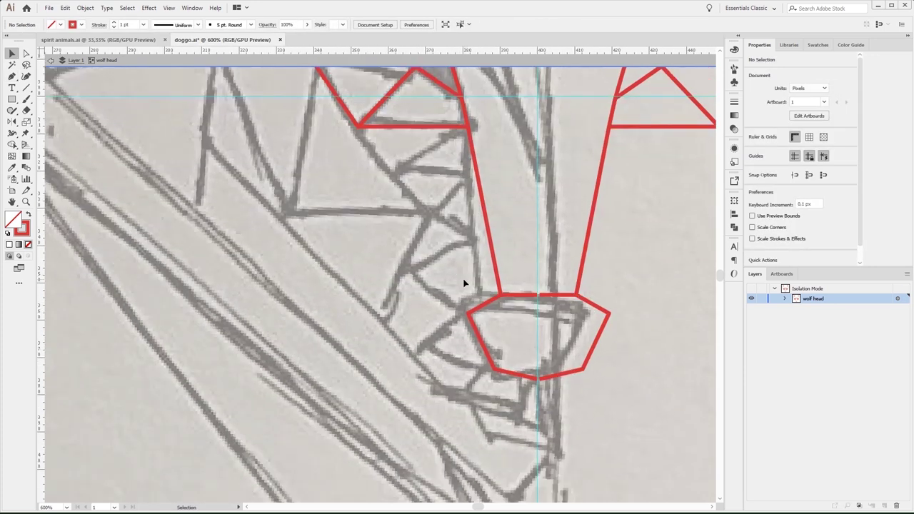
scroll(452, 255, up, 5)
scroll(449, 251, up, 4)
Draw the brow line to the forehead centre and link the eye corner to the nose.
click(382, 146)
click(463, 121)
click(535, 117)
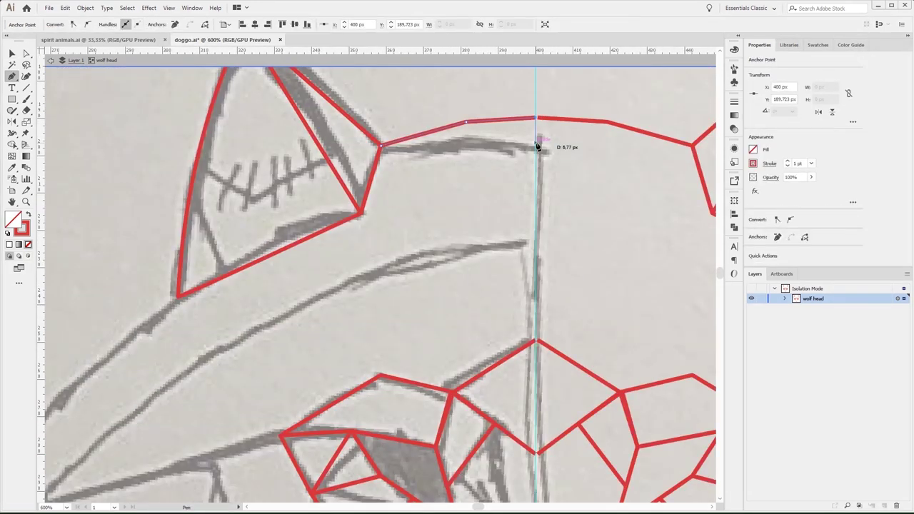
scroll(428, 157, down, 1)
click(333, 198)
click(421, 375)
click(249, 419)
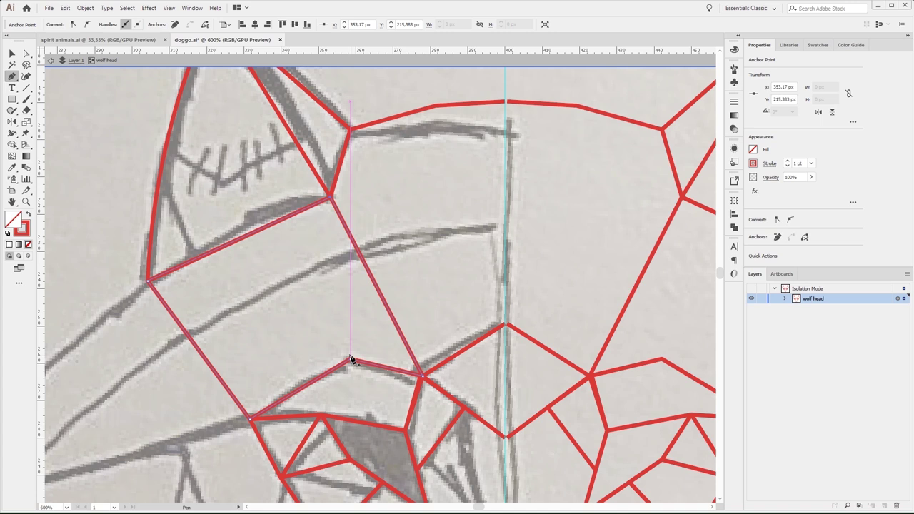
key(v)
Trace a forehead facet between the brow corner and the centre guide.
key(p)
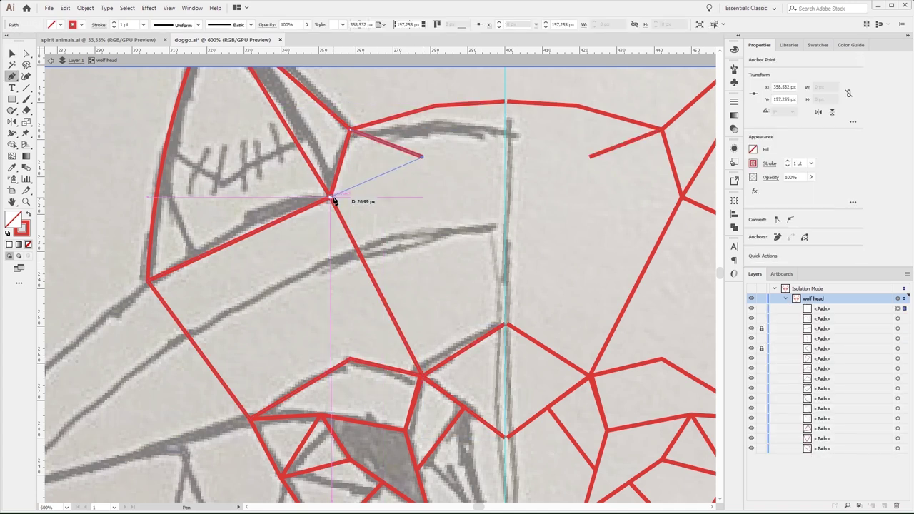
click(506, 101)
click(434, 106)
click(421, 157)
click(505, 178)
scroll(531, 212, up, 1)
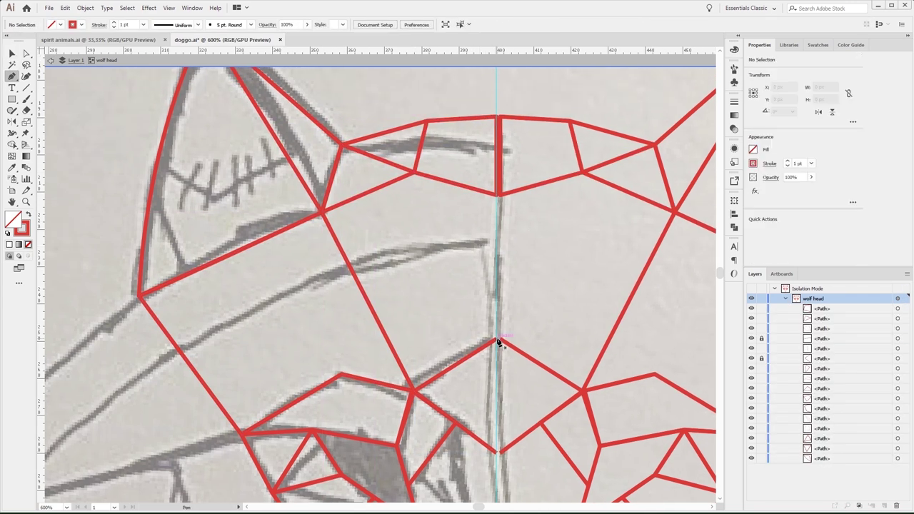
Trace the cheek facets joining the anchors around the eye, then deselect.
click(414, 173)
click(448, 244)
click(495, 193)
click(448, 244)
click(412, 390)
click(438, 314)
click(420, 152)
click(510, 328)
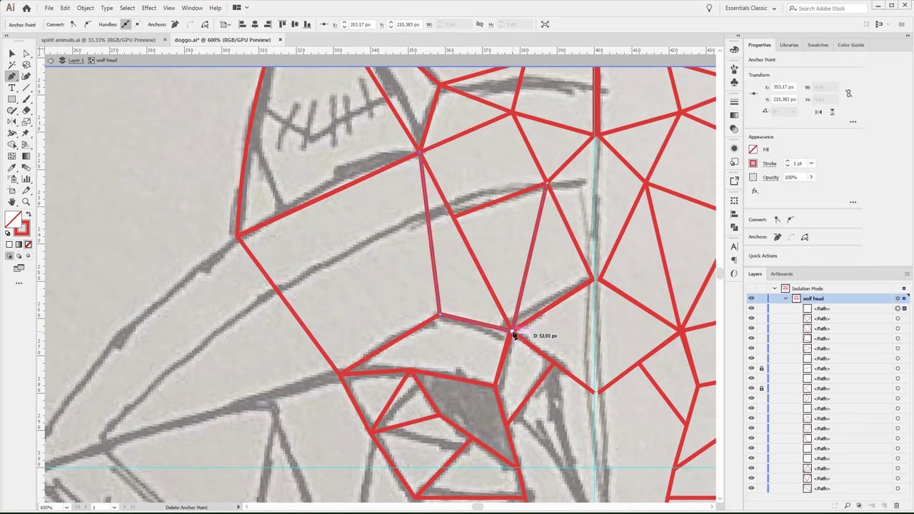
key(ctrl+shift+a)
key(v)
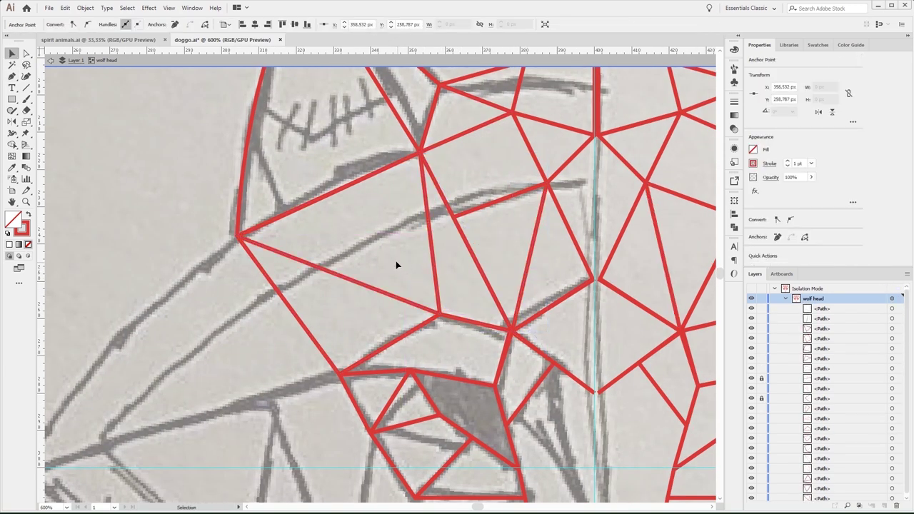
scroll(395, 260, down, 5)
scroll(457, 309, up, 4)
Draw the small outer nose outline shape.
key(p)
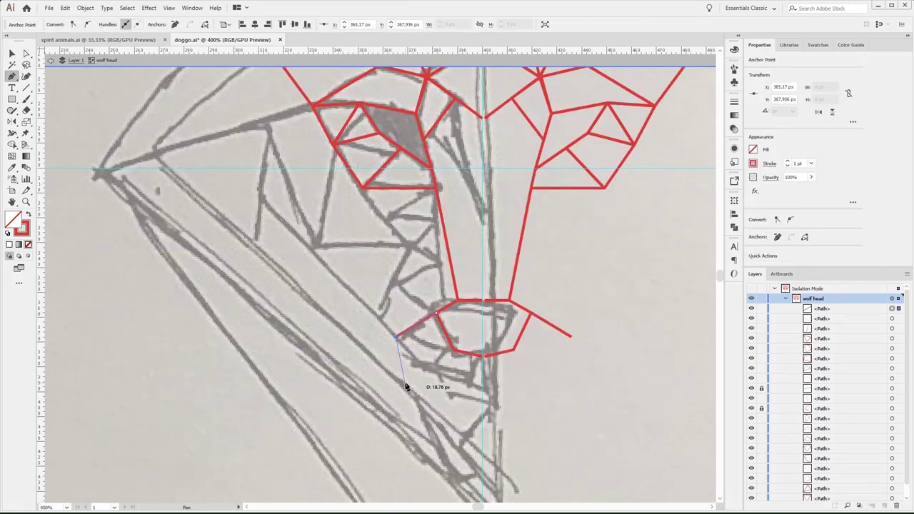
click(411, 347)
click(421, 369)
click(451, 380)
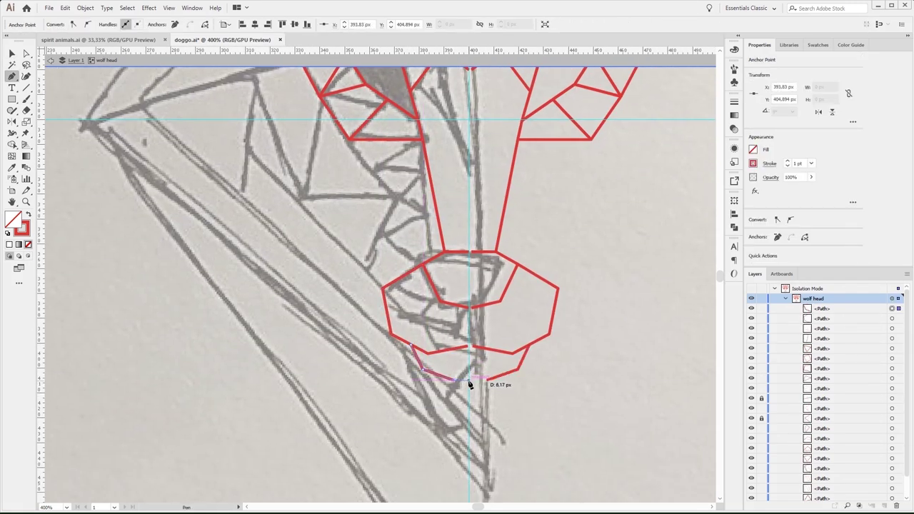
click(517, 368)
click(428, 354)
click(467, 351)
click(428, 353)
key(shift+x)
key(v)
Inspect the nose path's anchors with the Direct Selection tool.
scroll(464, 339, up, 5)
scroll(464, 339, down, 5)
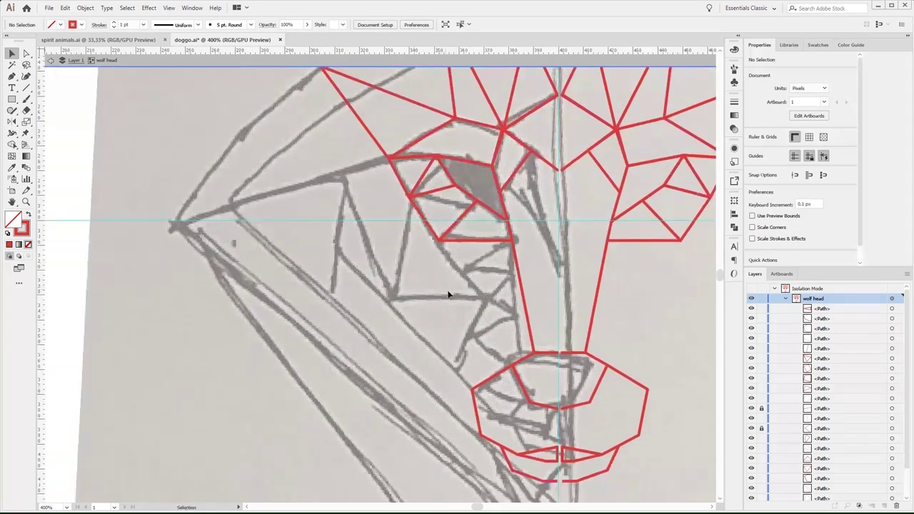
key(a)
click(421, 339)
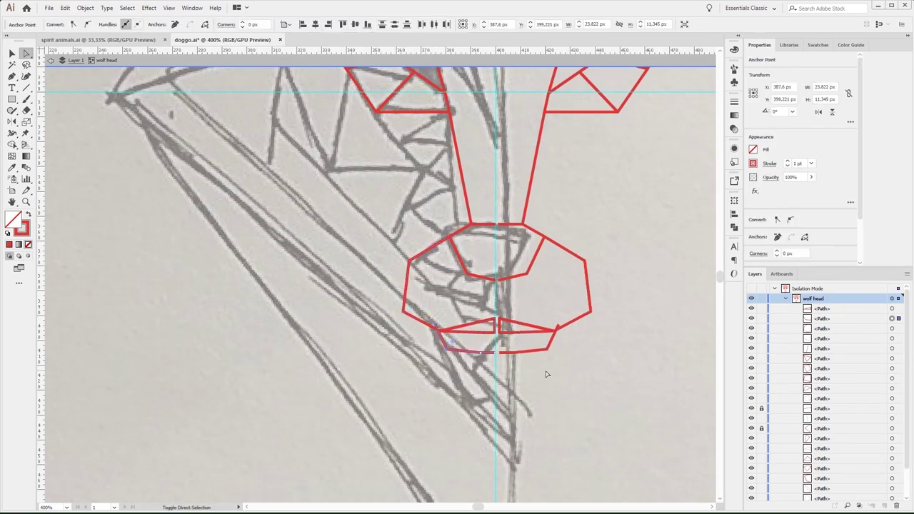
click(547, 357)
click(464, 351)
click(464, 368)
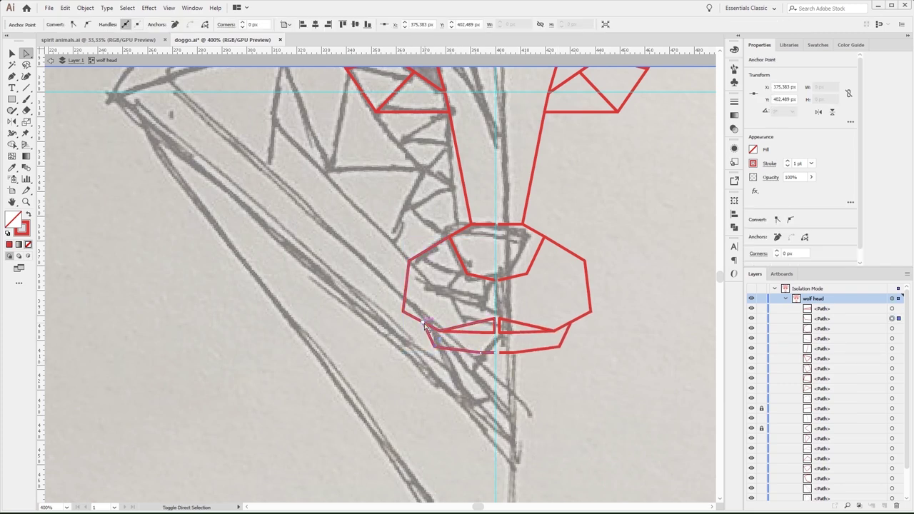
scroll(464, 367, up, 3)
scroll(293, 229, left, 3)
Close the pink path at its start point.
key(p)
click(204, 293)
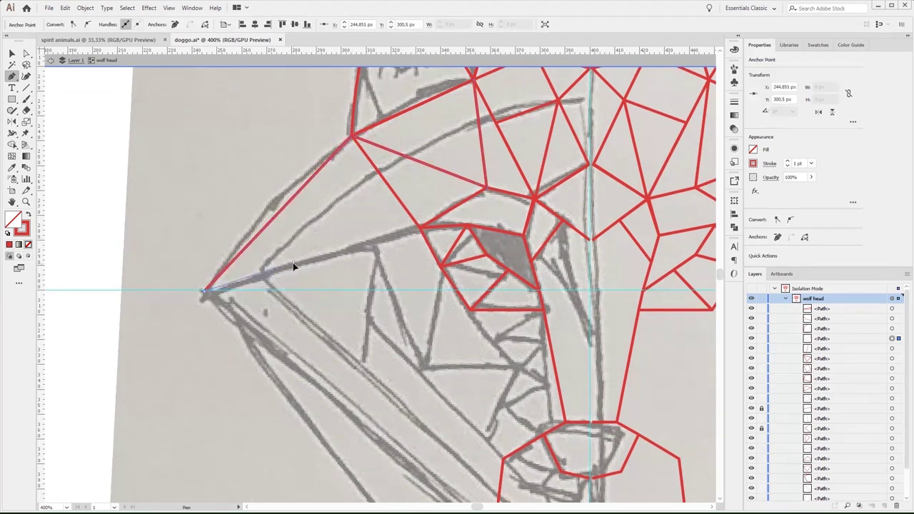
click(352, 137)
key(ctrl+2)
Trace two adjacent triangles beside the muzzle from the nose-tip anchor.
click(204, 292)
scroll(326, 261, down, 3)
click(382, 374)
click(412, 290)
click(224, 177)
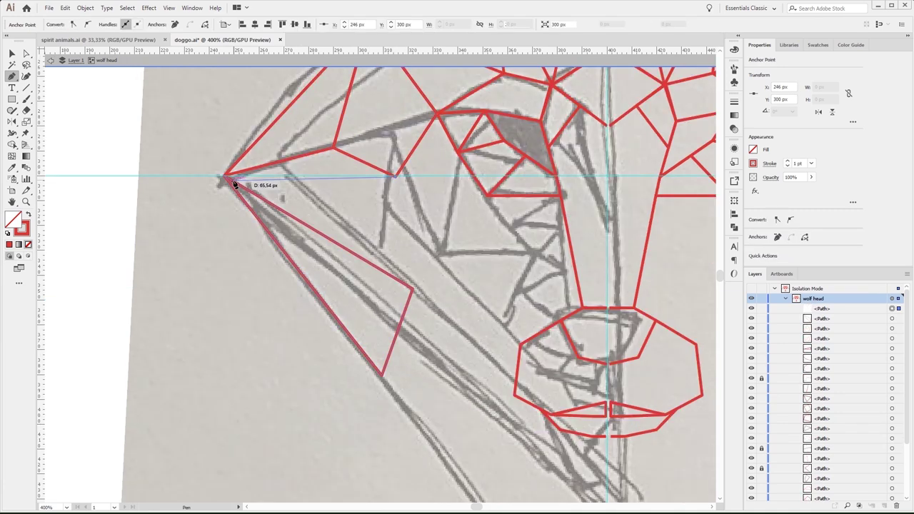
click(395, 178)
click(412, 289)
click(223, 178)
Add further corners to the muzzle triangles and end the path.
scroll(458, 222, right, 2)
click(429, 160)
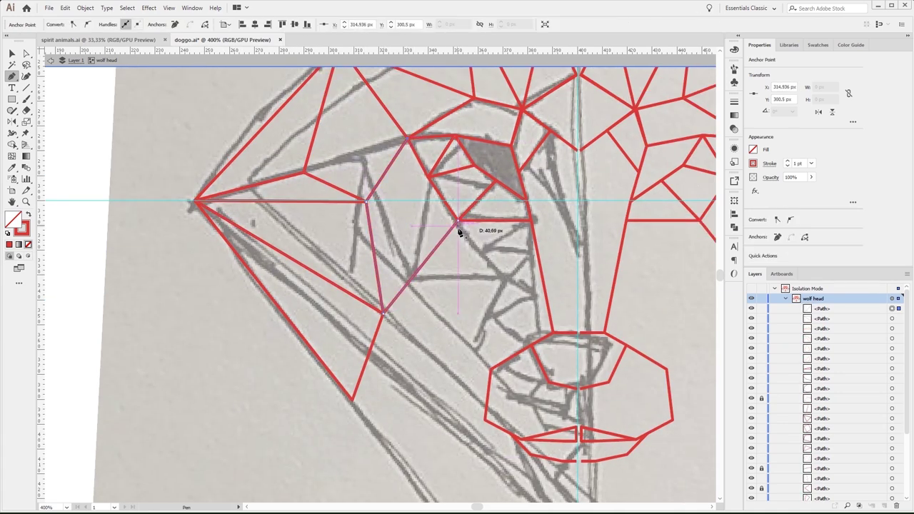
scroll(428, 159, up, 3)
click(377, 400)
key(v)
scroll(386, 241, down, 5)
scroll(385, 241, down, 3)
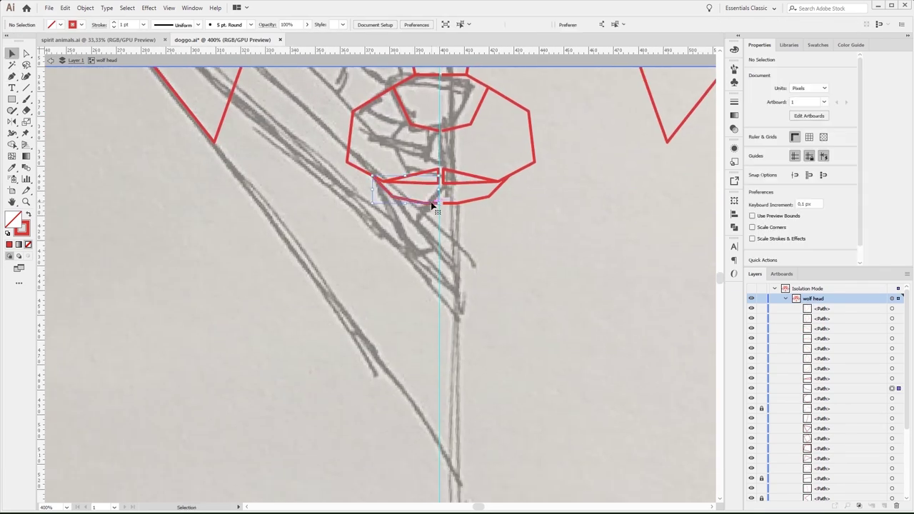
Close one more triangle at an existing anchor, then fit the whole wolf in view.
key(p)
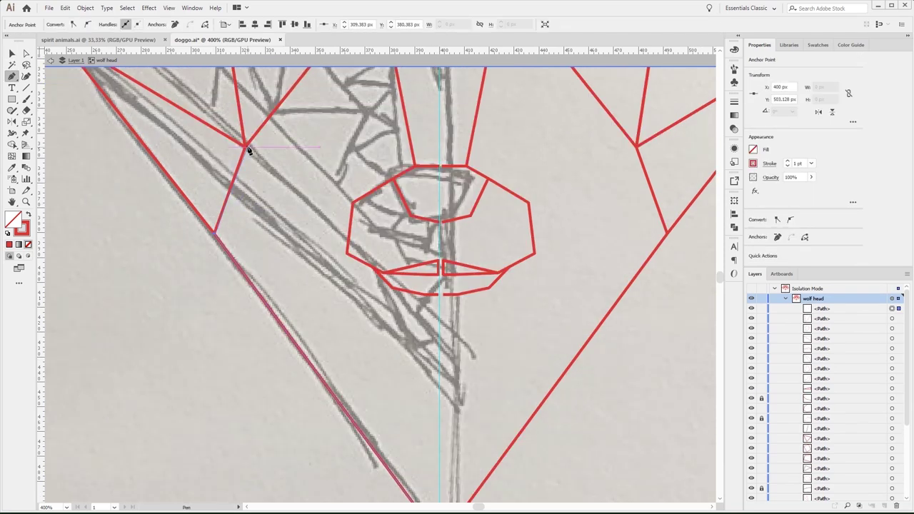
scroll(445, 443, up, 5)
click(267, 274)
key(v)
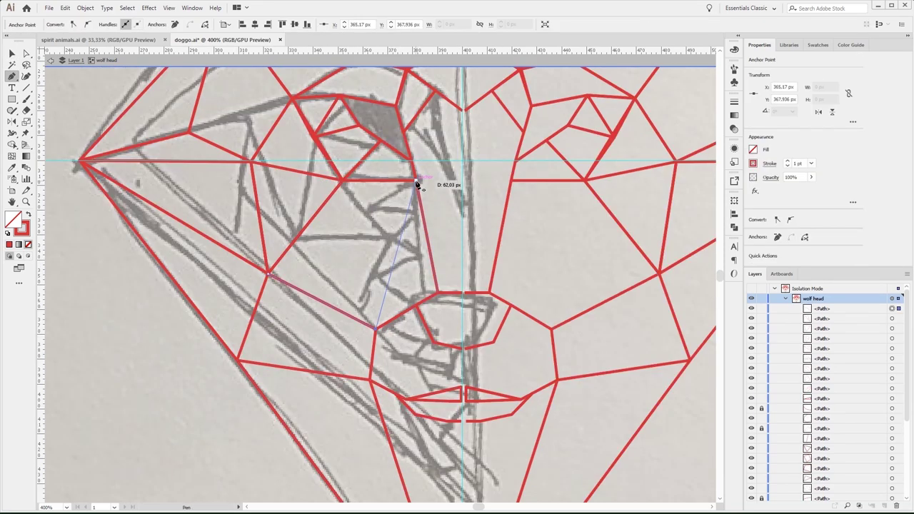
click(438, 275)
click(347, 255)
scroll(483, 305, up, 1)
scroll(483, 306, right, 2)
key(ctrl+0)
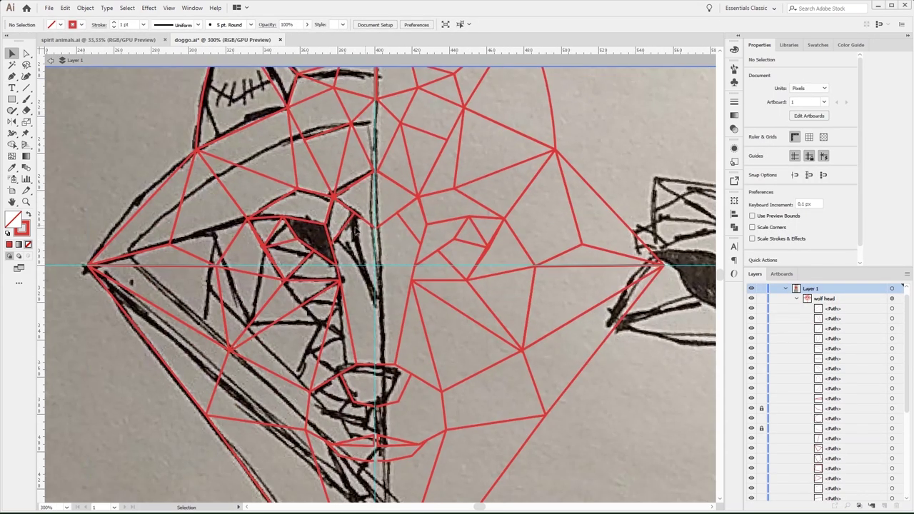
Exit the wolf head's isolation mode, zoom to 150%, and collapse its group in Layers.
click(325, 235)
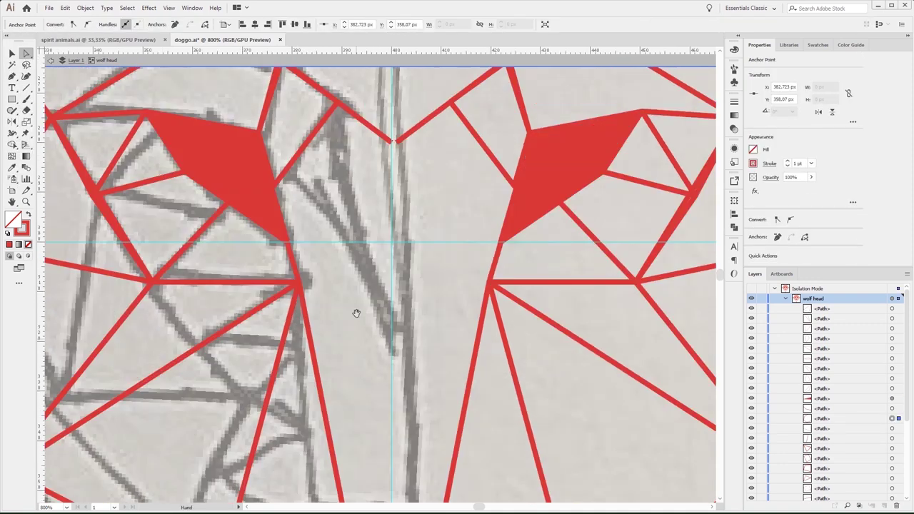
key(v)
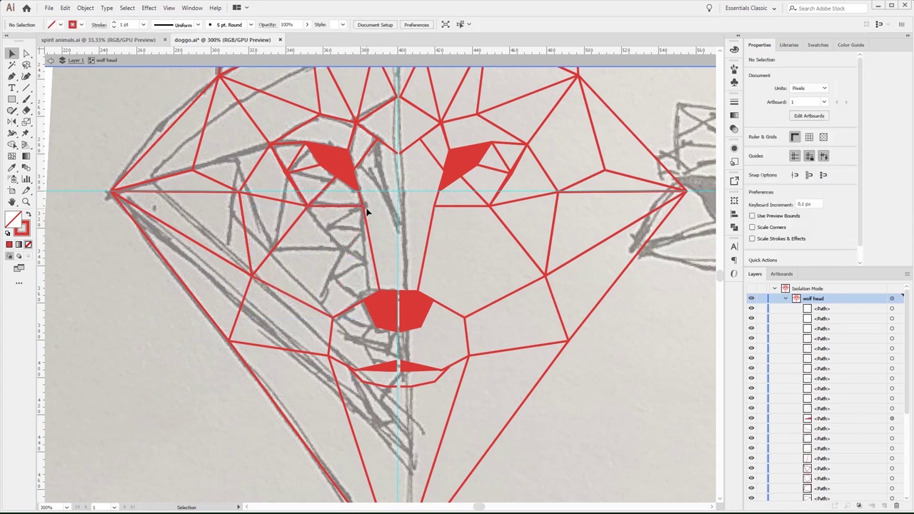
key(Escape)
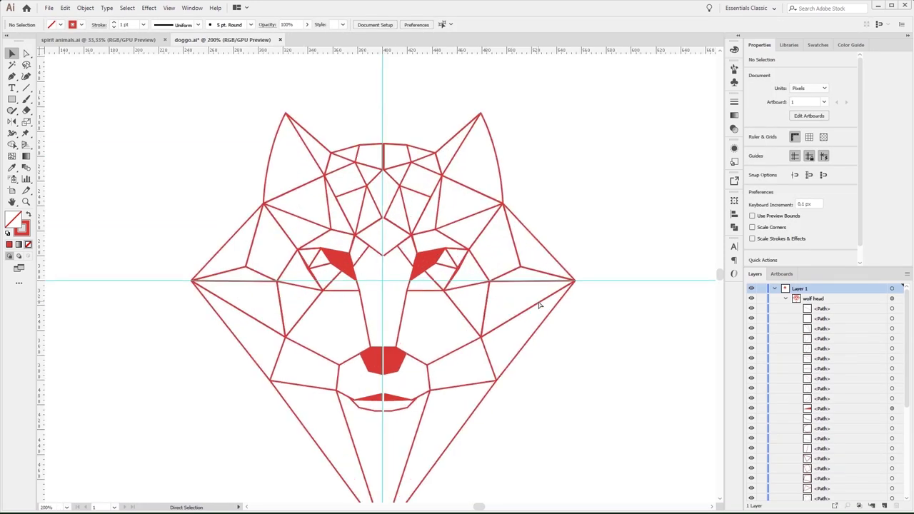
key(ctrl+plus)
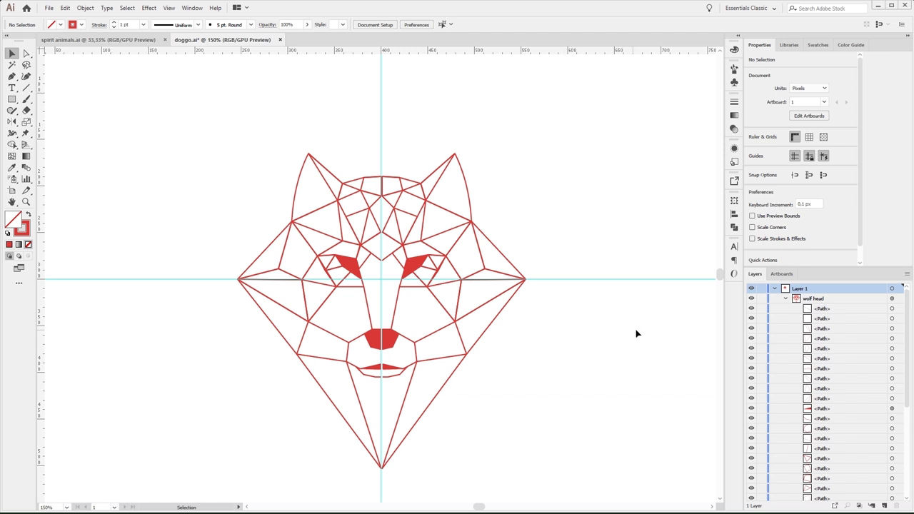
click(785, 299)
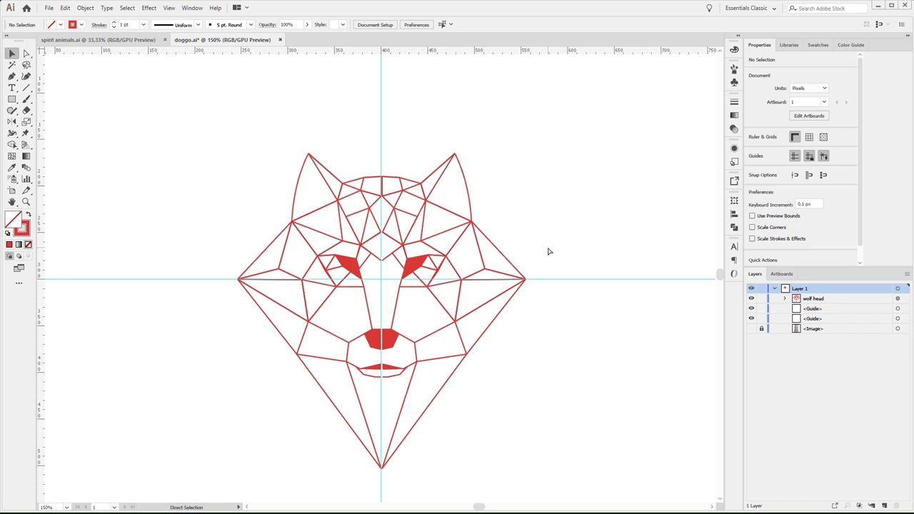
Hide the guides and zoom to 300% on the wolf head.
key(ctrl+semicolon)
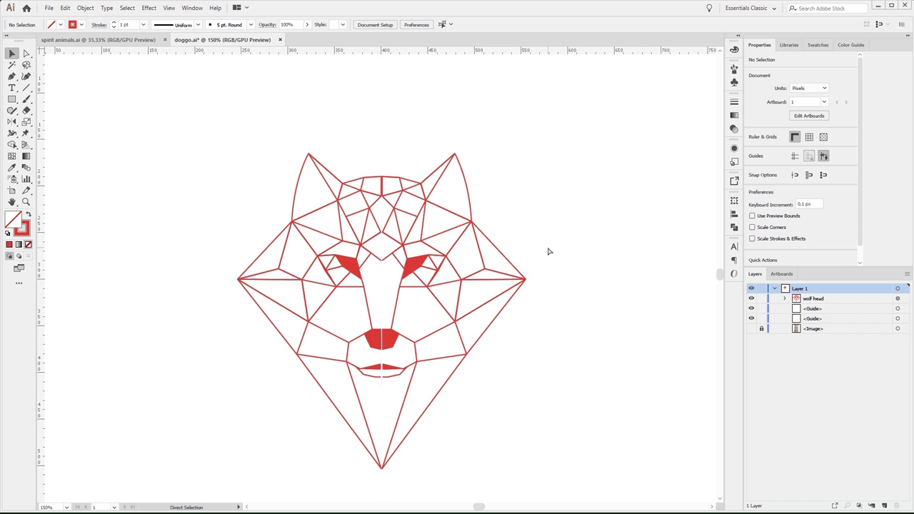
key(ctrl+equal)
key(ctrl+equal)
drag(451, 285, 444, 240)
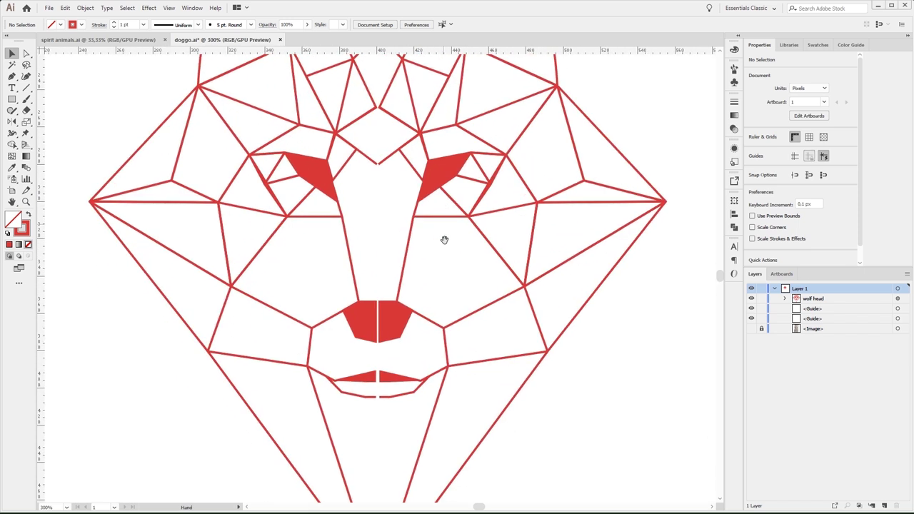
drag(392, 205, 392, 321)
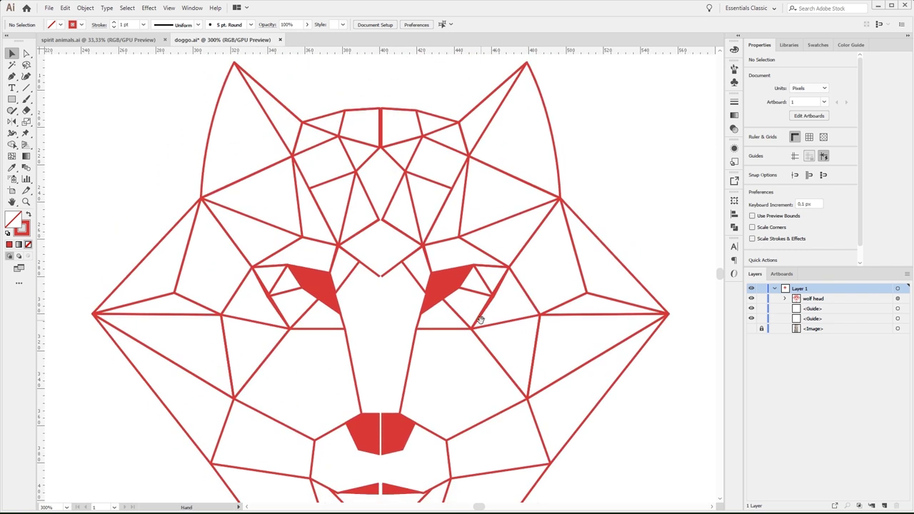
Select the wolf's left-half group and reopen its Transform effect from the Appearance panel.
click(897, 299)
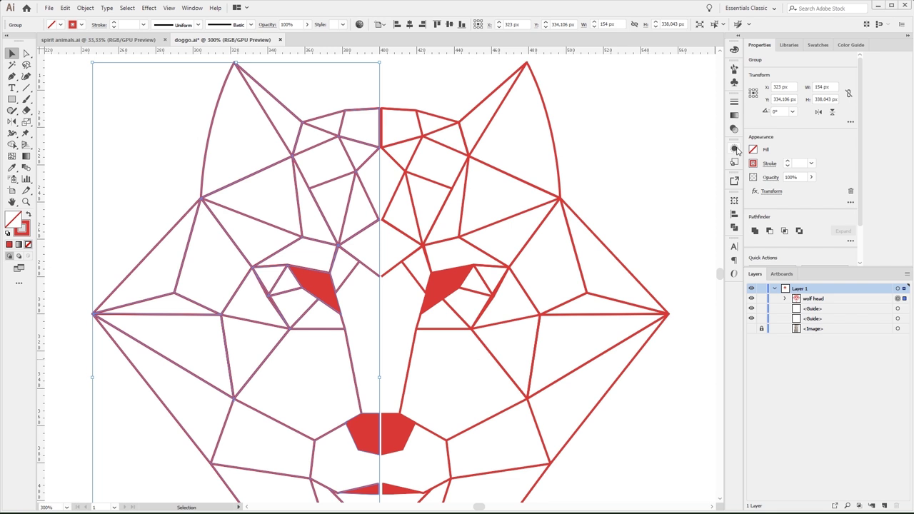
key(shift+F6)
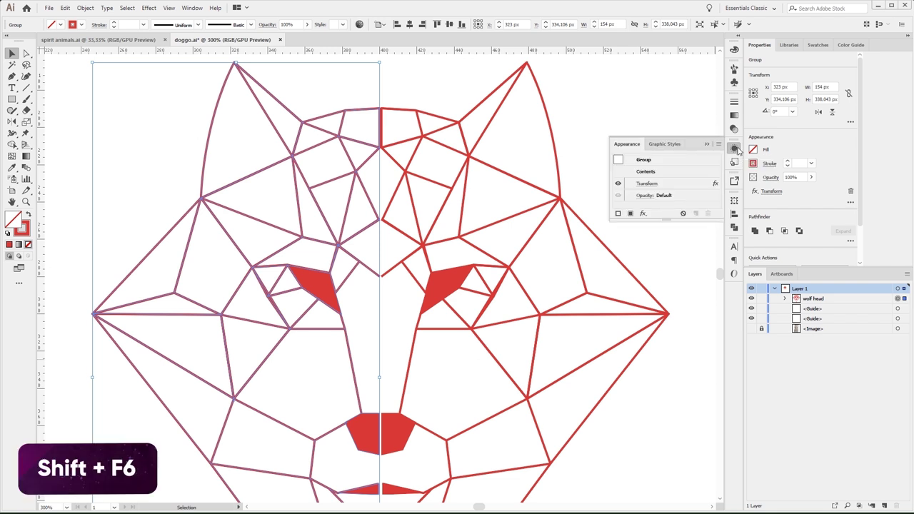
click(191, 8)
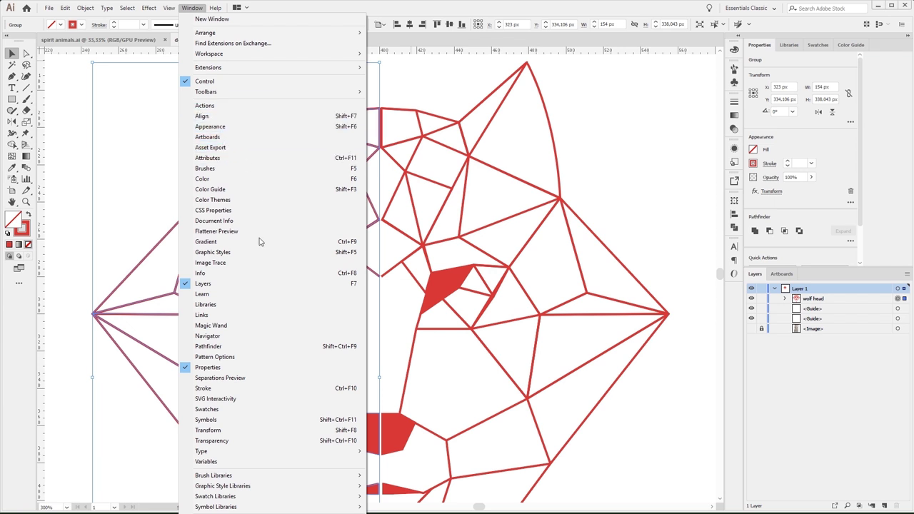
click(211, 127)
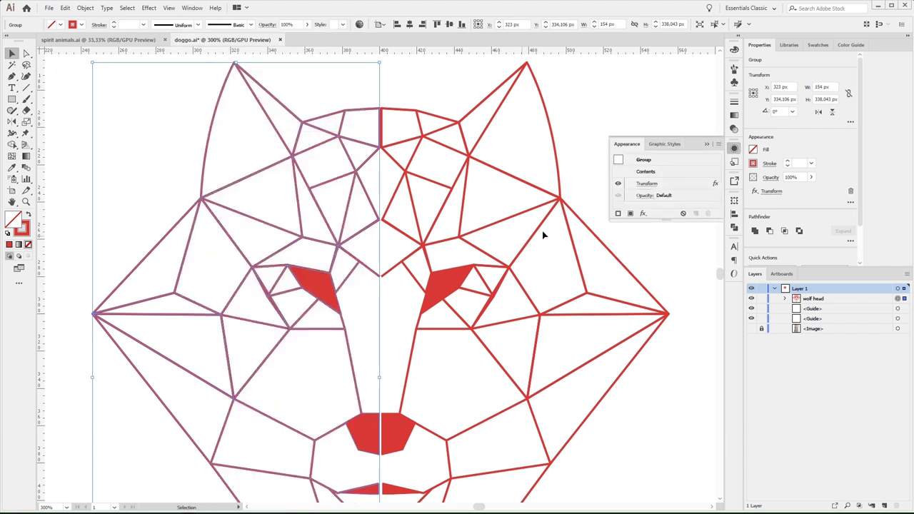
click(645, 185)
Enable Transform preview and toggle copies between 0 and 1 to compare the mirror.
mouse_move(611, 142)
mouse_down()
mouse_move(699, 129)
mouse_move(591, 94)
mouse_up()
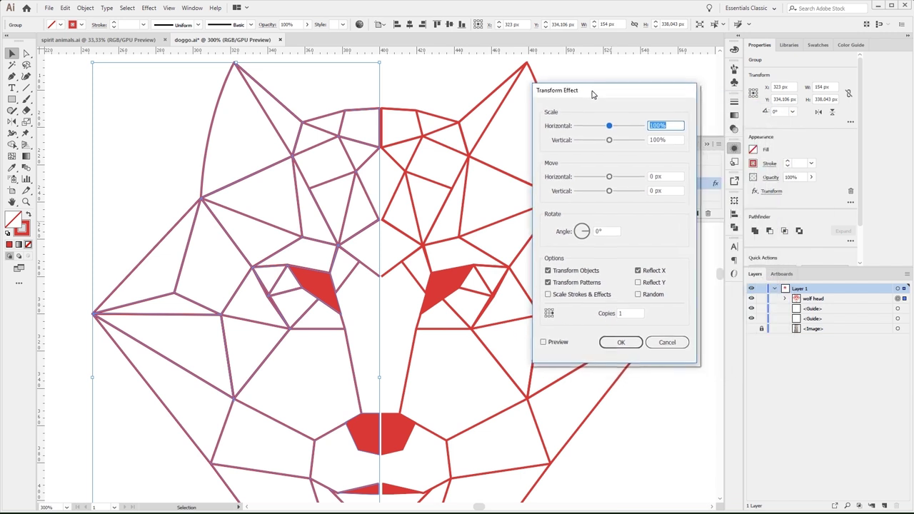
click(549, 342)
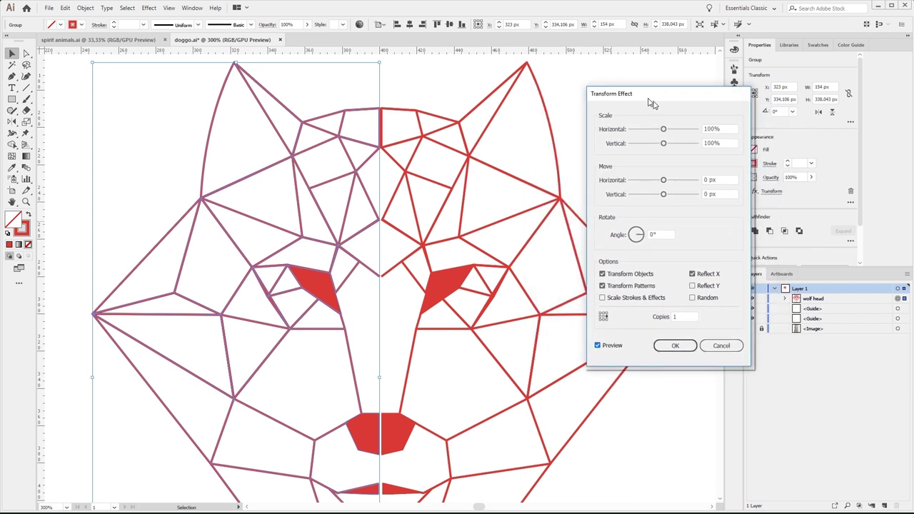
drag(593, 100, 674, 115)
double_click(716, 326)
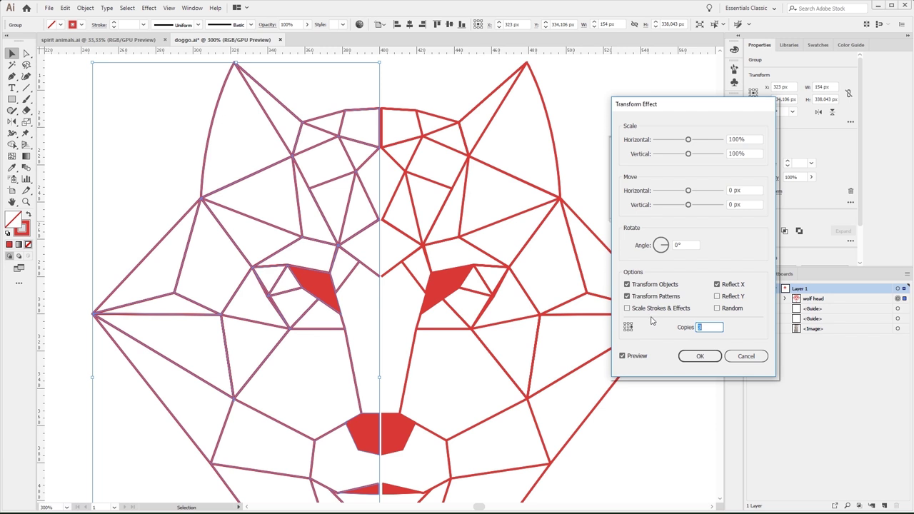
key(Down)
key(Up)
key(Down)
key(Up)
Set Move Horizontal to -1 px and apply the Transform effect.
click(749, 190)
key(Down)
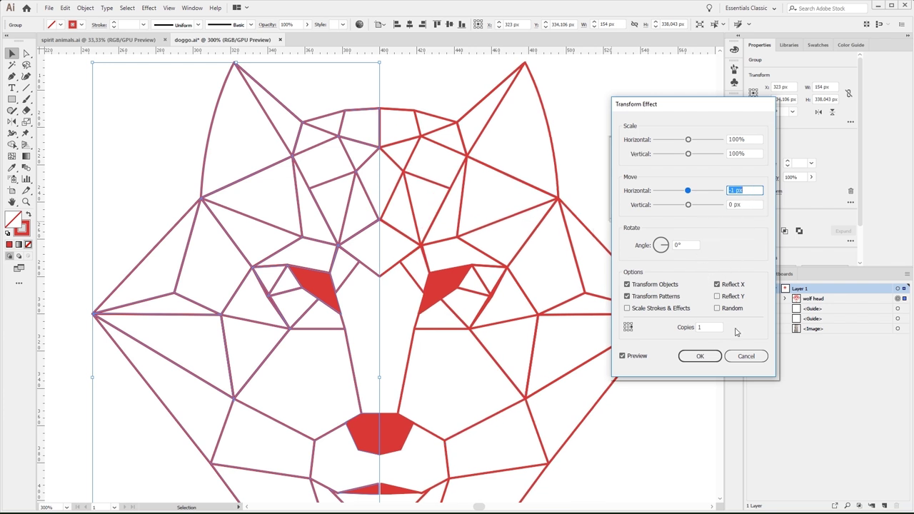
click(700, 355)
click(504, 183)
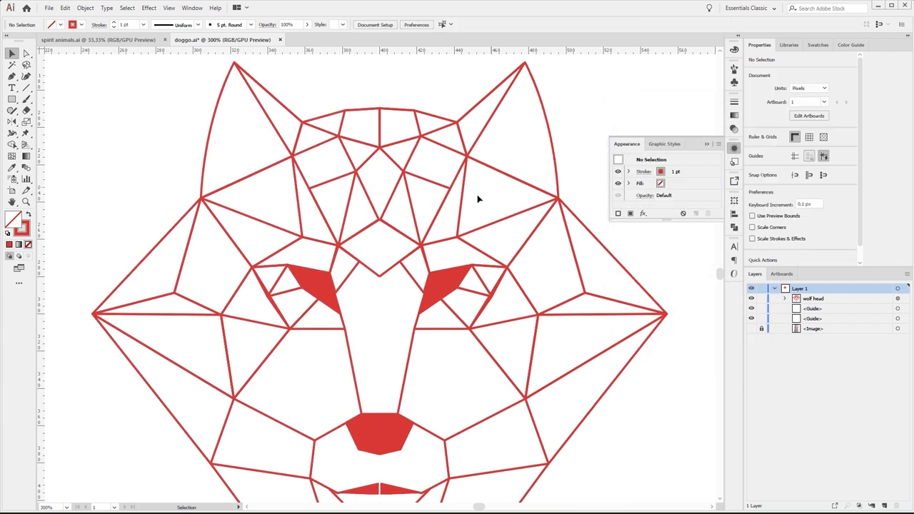
Zoom to the mouth and select the left mouth and jaw anchors with Direct Selection.
mouse_move(478, 374)
mouse_down()
mouse_move(478, 193)
mouse_move(476, 365)
mouse_up()
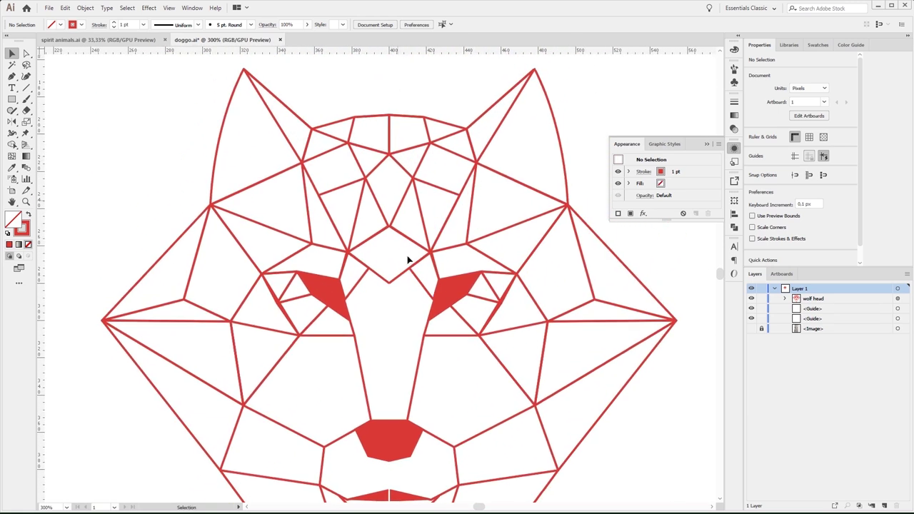
scroll(396, 198, down, 5)
scroll(414, 179, down, 2)
scroll(434, 279, up, 1)
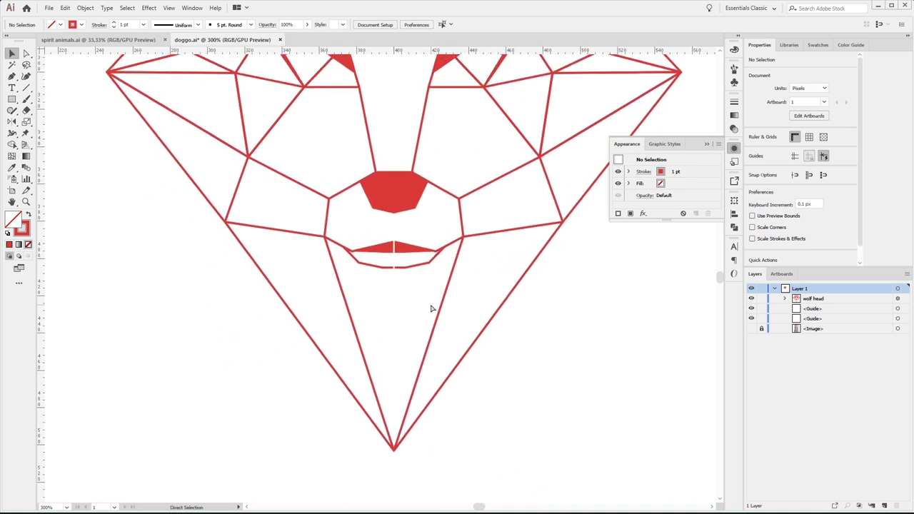
scroll(431, 308, up, 2)
scroll(430, 308, up, 1)
drag(428, 304, 408, 344)
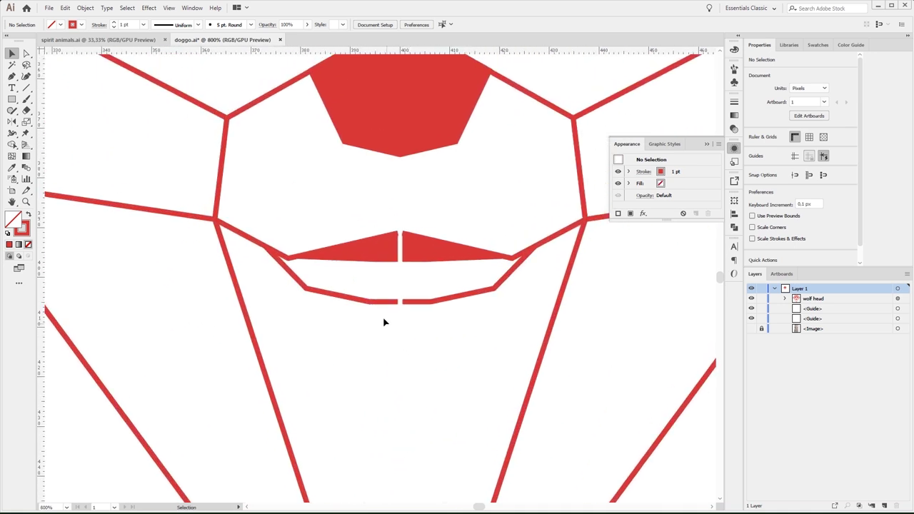
key(a)
click(397, 234)
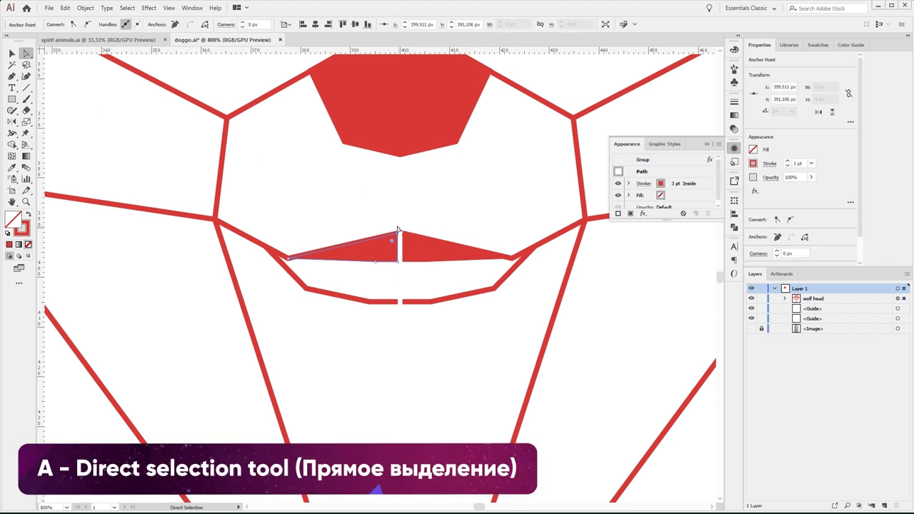
drag(402, 265, 397, 308)
shift+click(398, 301)
Nudge the selected anchors right two steps to close the centre gap, then zoom out to check.
key(Right)
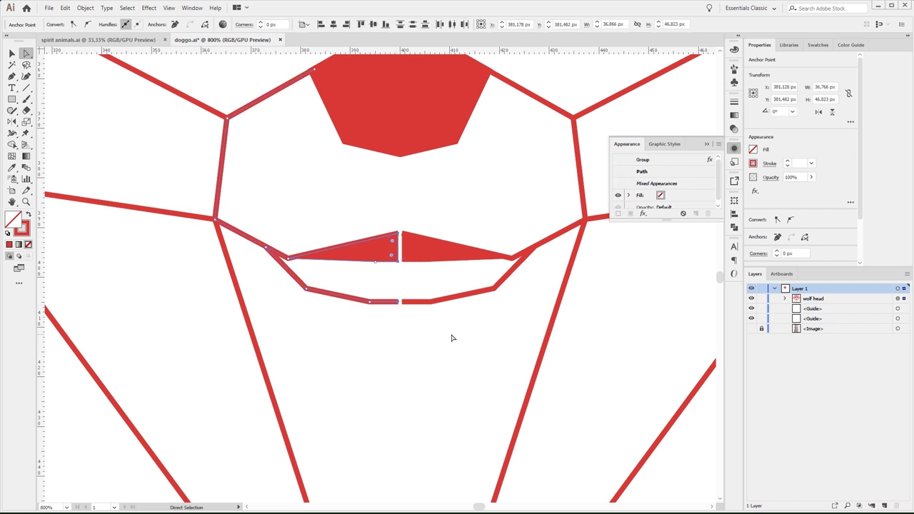
key(Right)
key(Right)
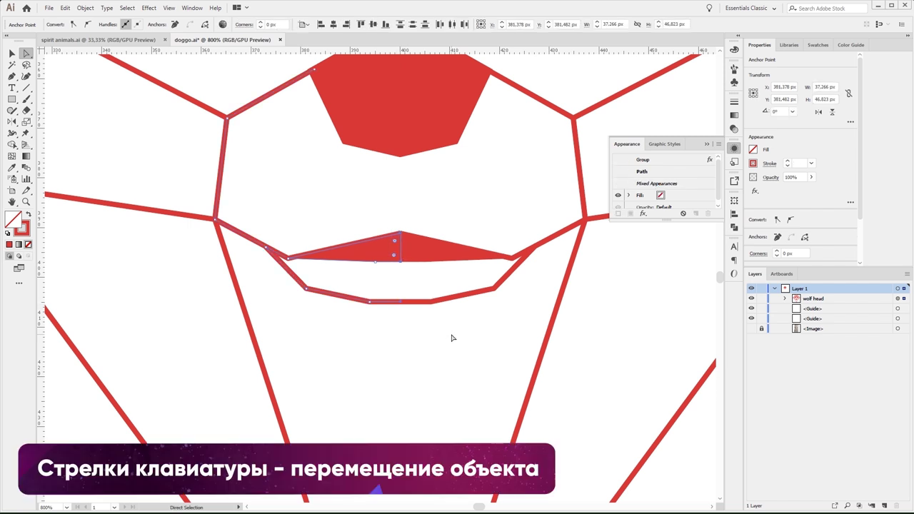
click(461, 331)
key(v)
key(ctrl+0)
key(ctrl+plus)
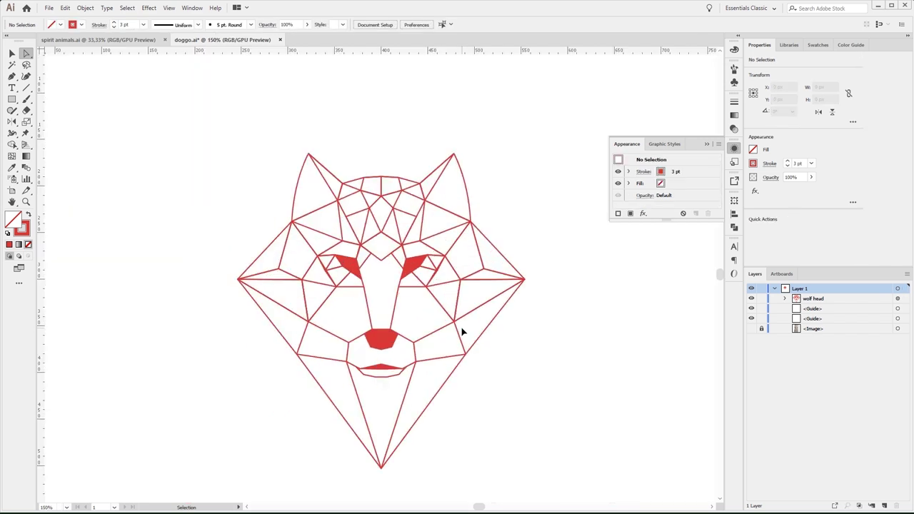
Enter the wolf head group in Isolation Mode and check the nose's 10 pt inside-aligned stroke.
key(ctrl+plus)
drag(477, 319, 483, 255)
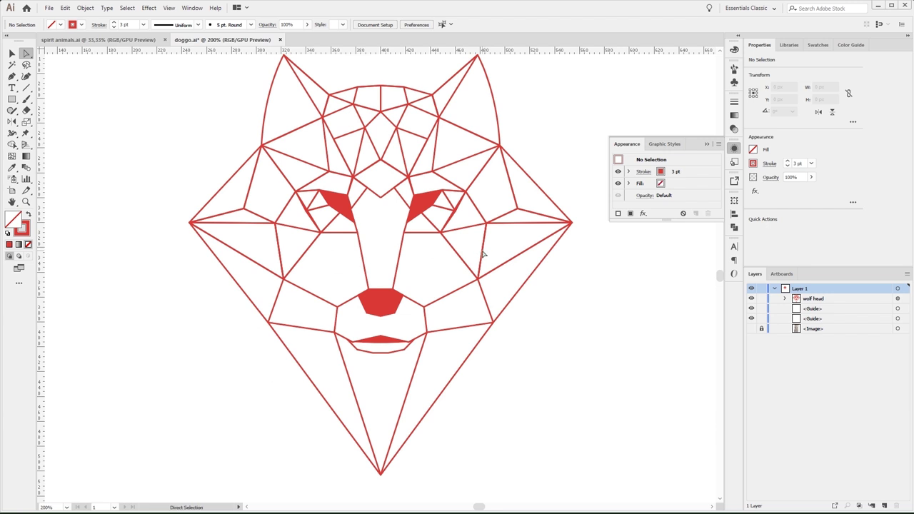
key(v)
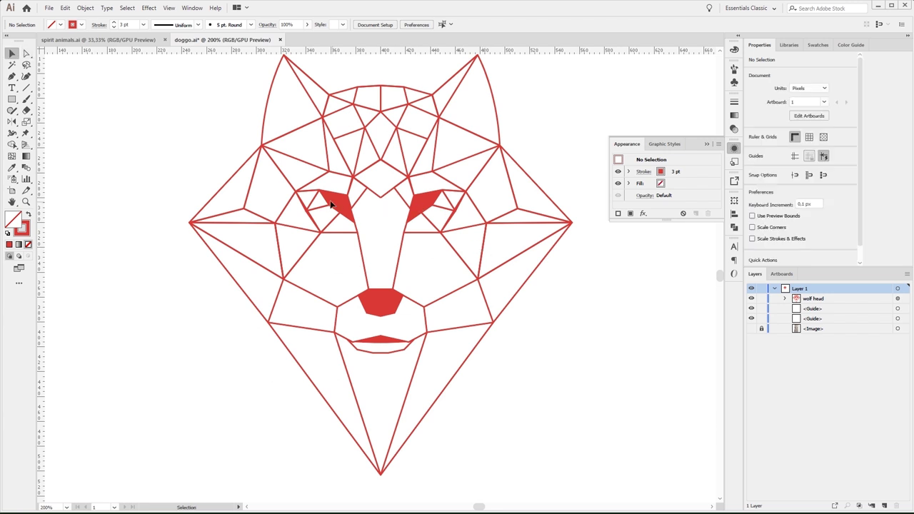
double_click(366, 304)
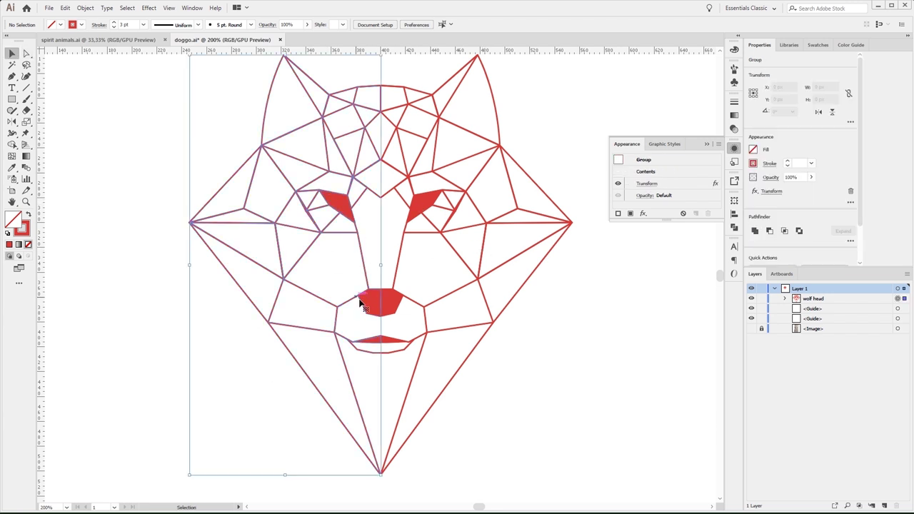
click(363, 305)
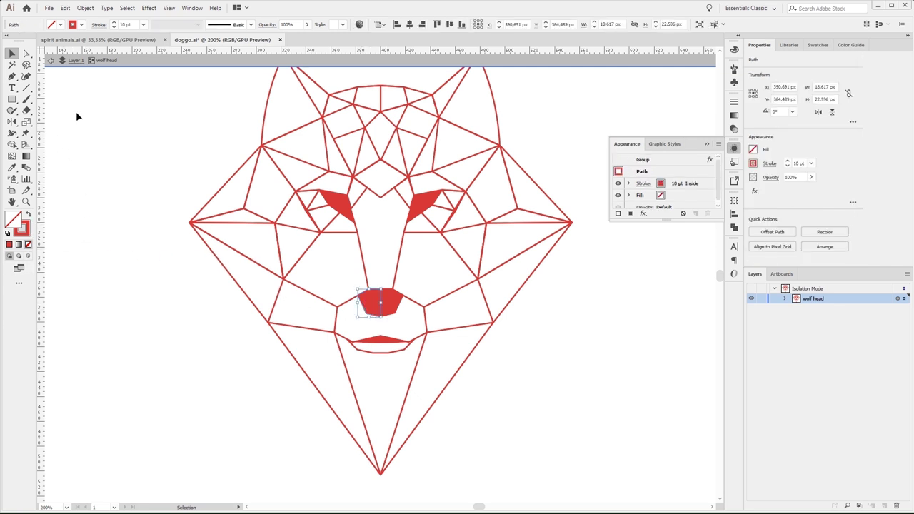
click(99, 24)
Deselect the nose and view the whole artboard at 100%.
click(154, 179)
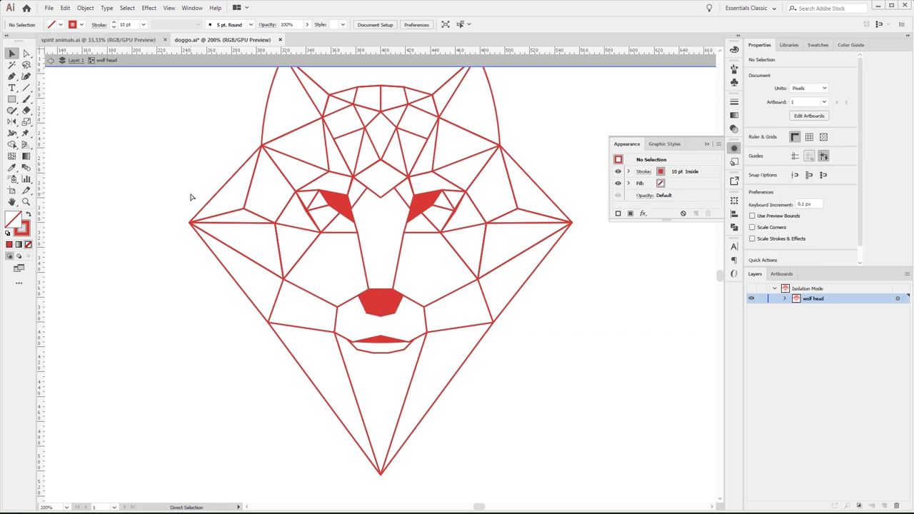
key(ctrl+1)
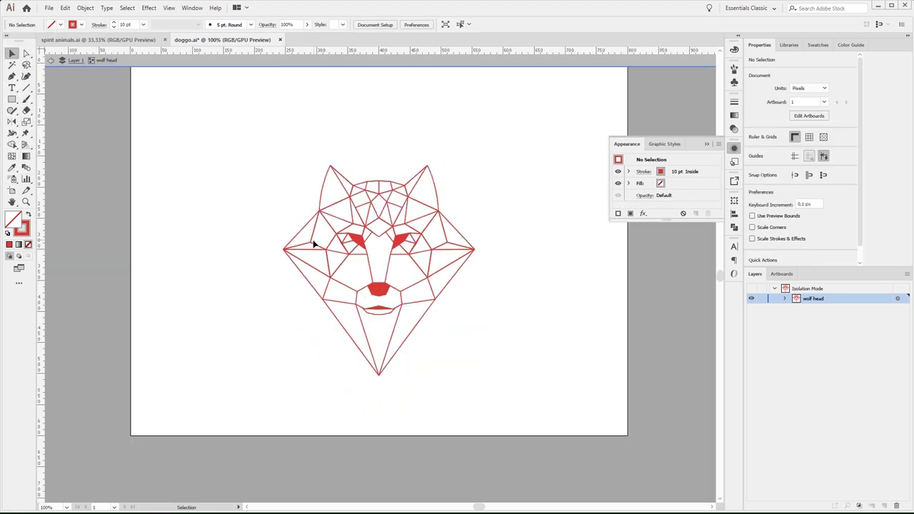
click(306, 247)
click(273, 179)
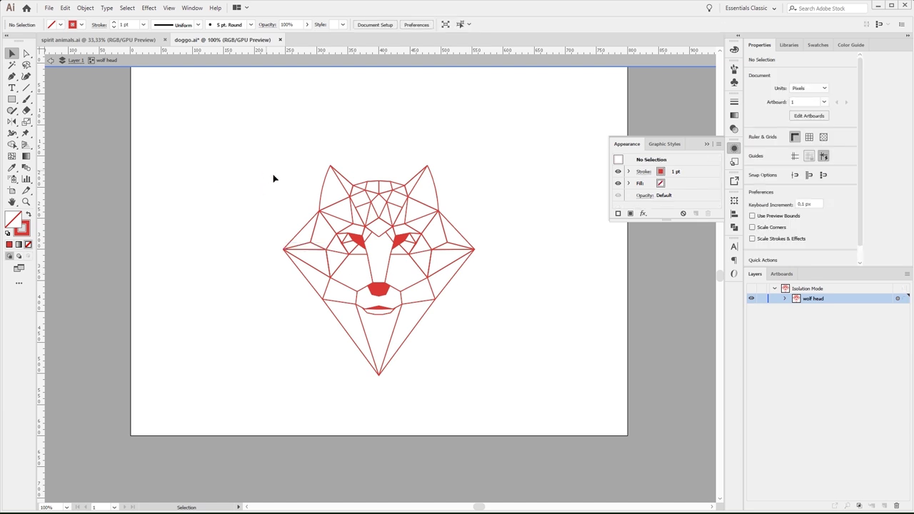
Exit isolation, try a CMYK Cyan stroke on the wolf head, then undo back to red.
double_click(467, 154)
click(356, 187)
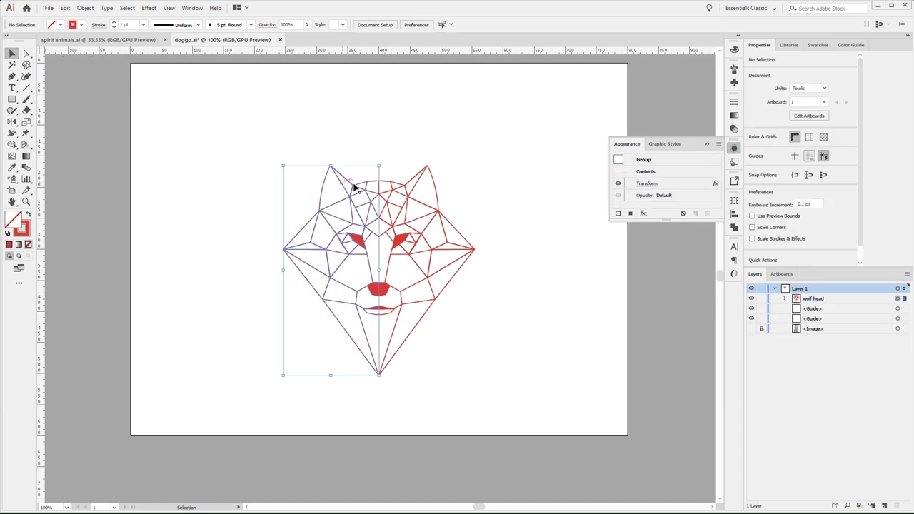
click(82, 25)
click(51, 45)
click(261, 106)
click(298, 131)
key(ctrl+z)
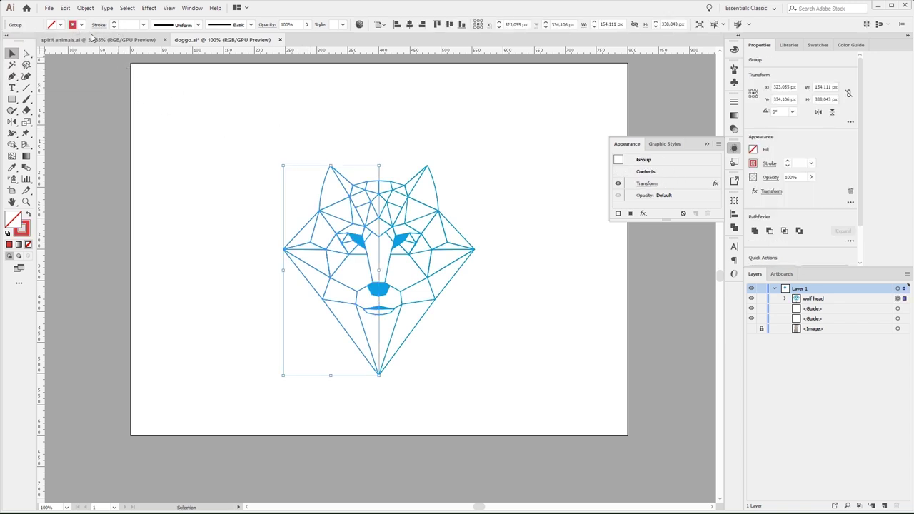
key(ctrl+z)
Show the horizontal and vertical guides across the wolf with Ctrl+;.
key(a)
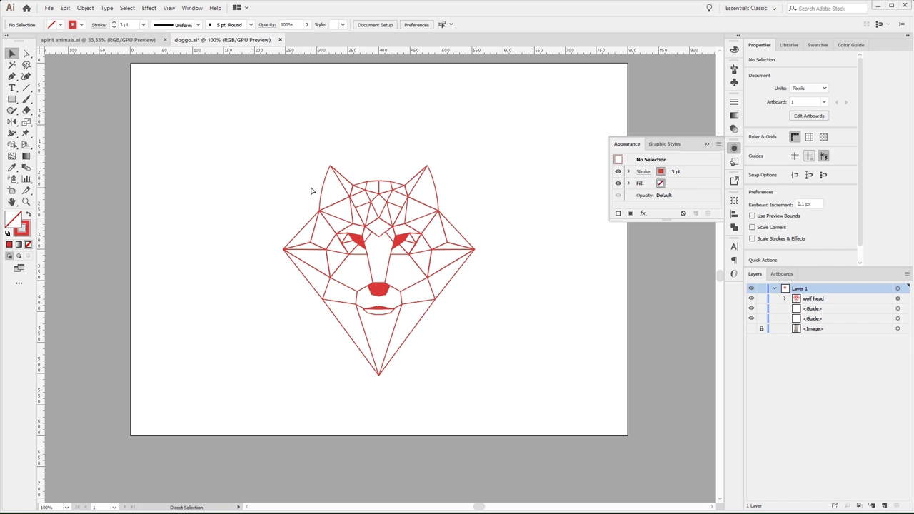
key(ctrl+plus)
key(ctrl+minus)
key(ctrl+semicolon)
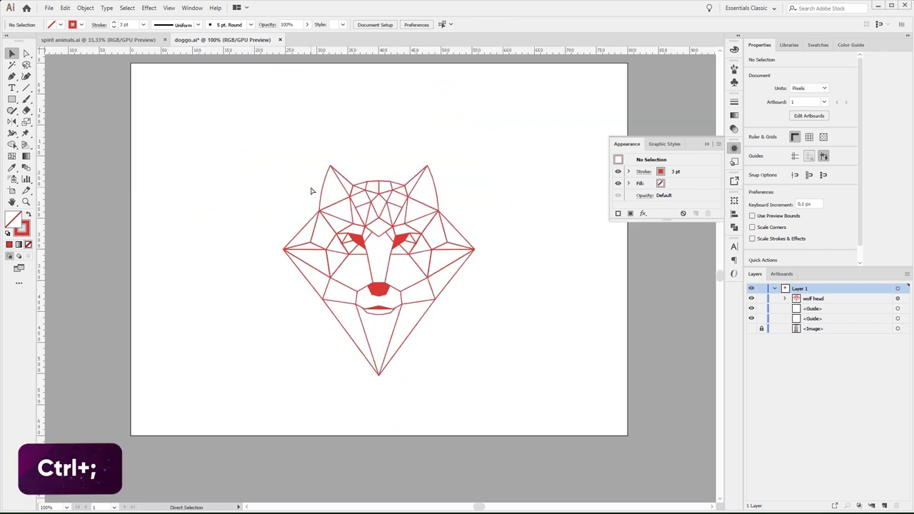
key(ctrl+semicolon)
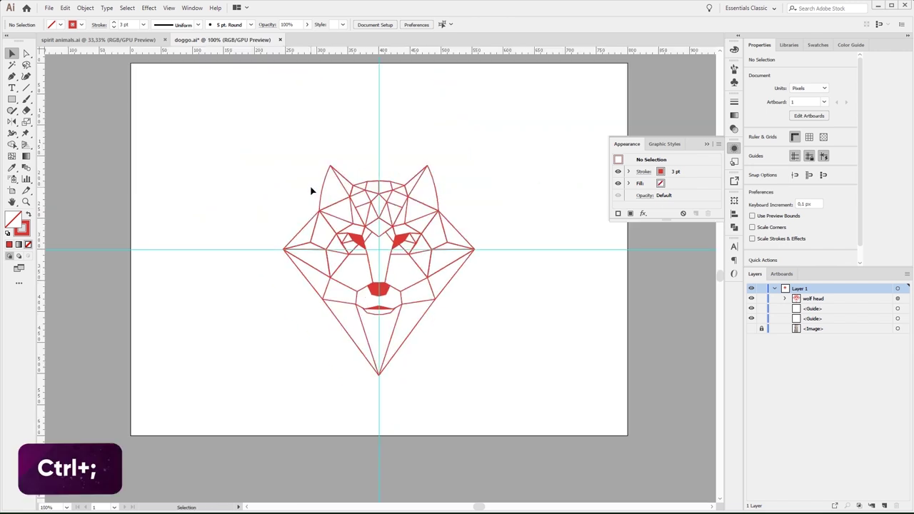
Nudge the chin anchor upward, inspect the left cheek point, then reselect the wolf group.
scroll(364, 229, up, 1)
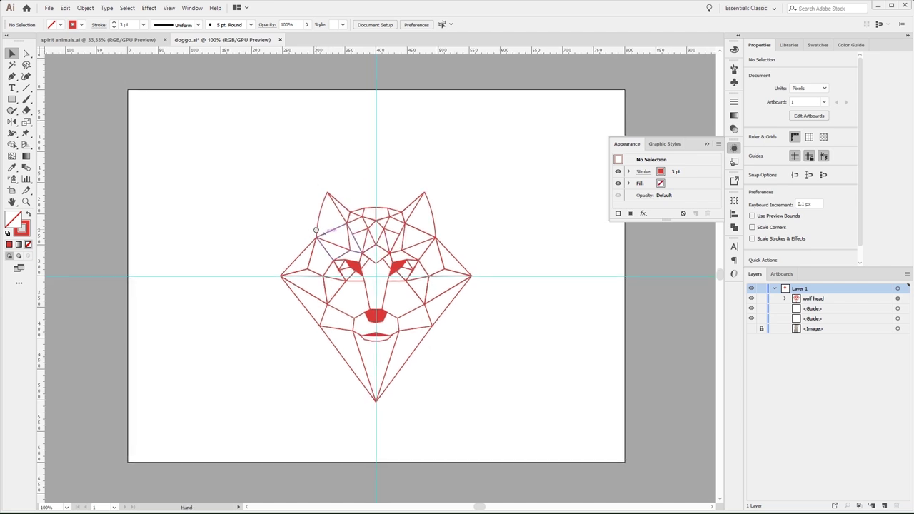
ctrl+click(376, 401)
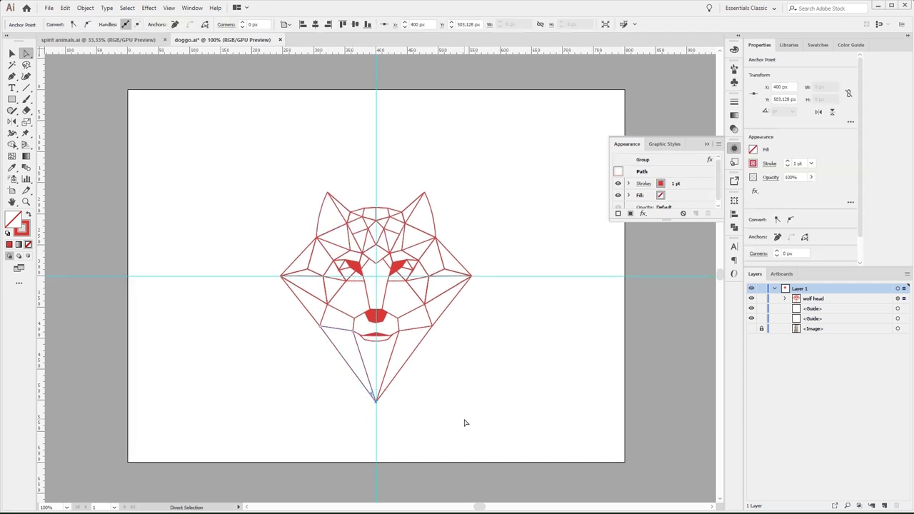
key(Up)
key(Up)
key(Up)
key(Up)
key(Up)
key(Up)
key(Up)
key(Up)
key(Up)
key(Up)
key(Up)
key(Up)
key(Up)
key(Up)
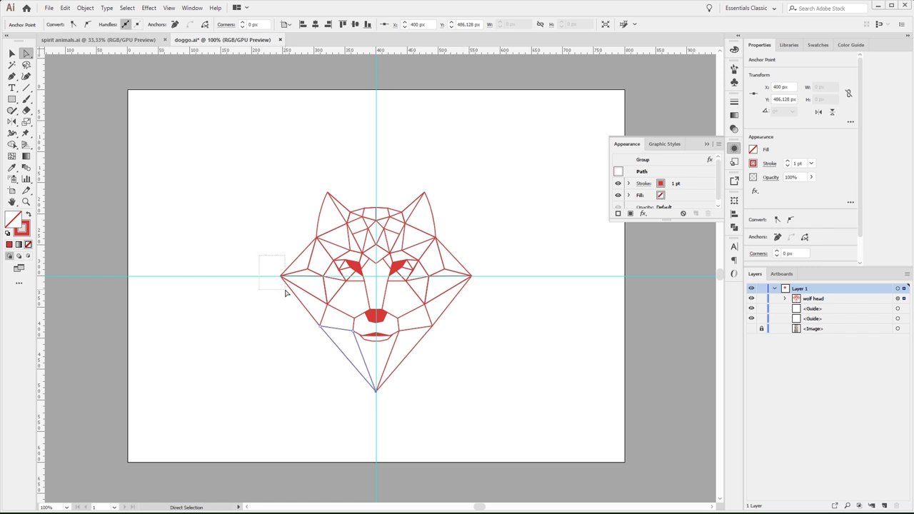
drag(261, 255, 285, 292)
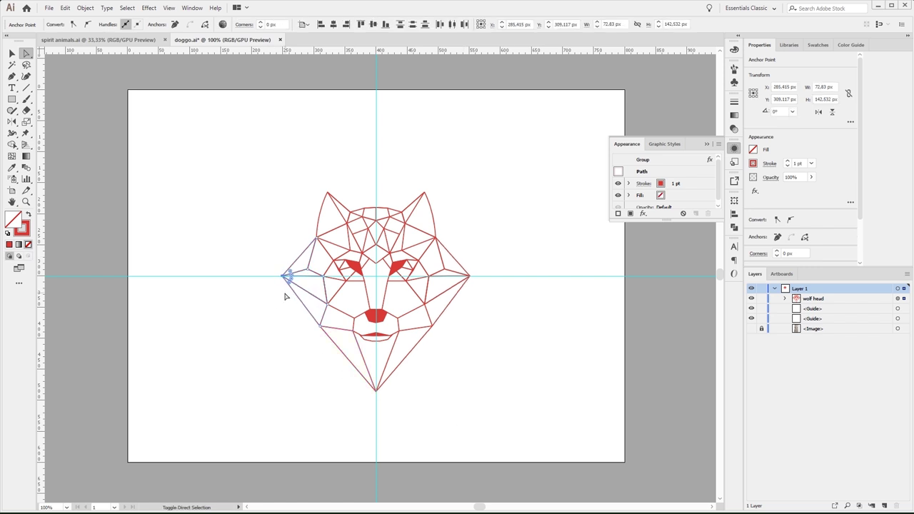
click(515, 313)
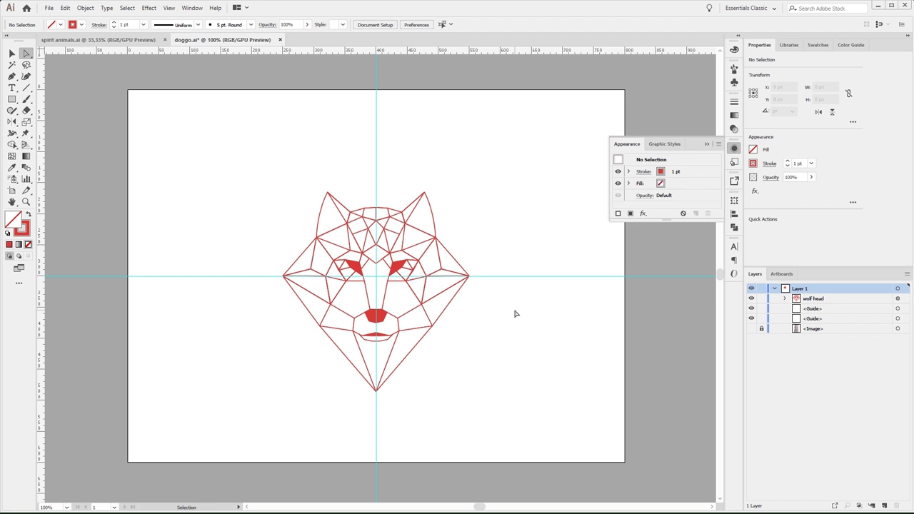
key(v)
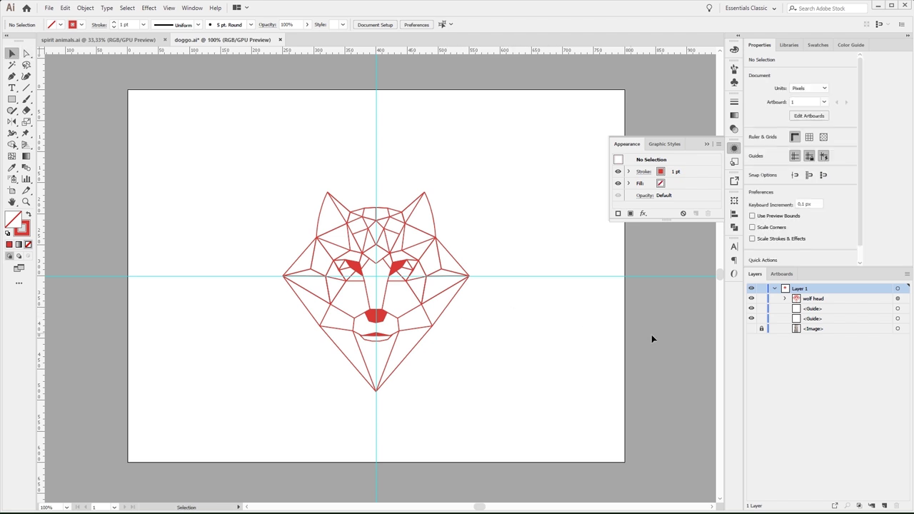
click(897, 297)
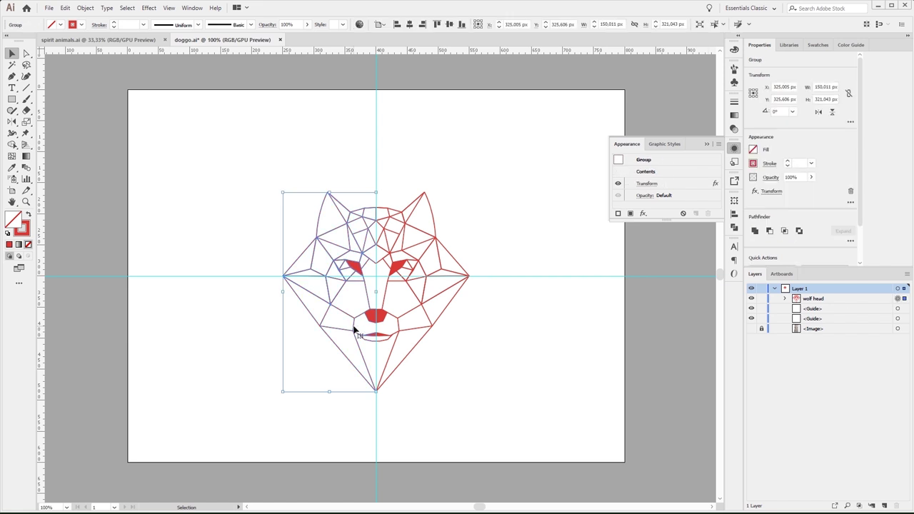
Narrow the wolf head with two small inward drags of its left-middle handle.
drag(284, 291, 296, 292)
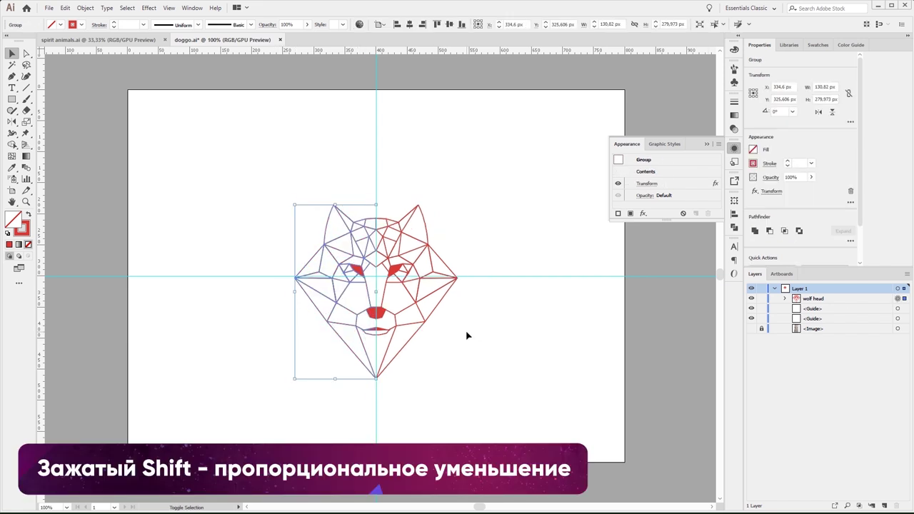
click(466, 335)
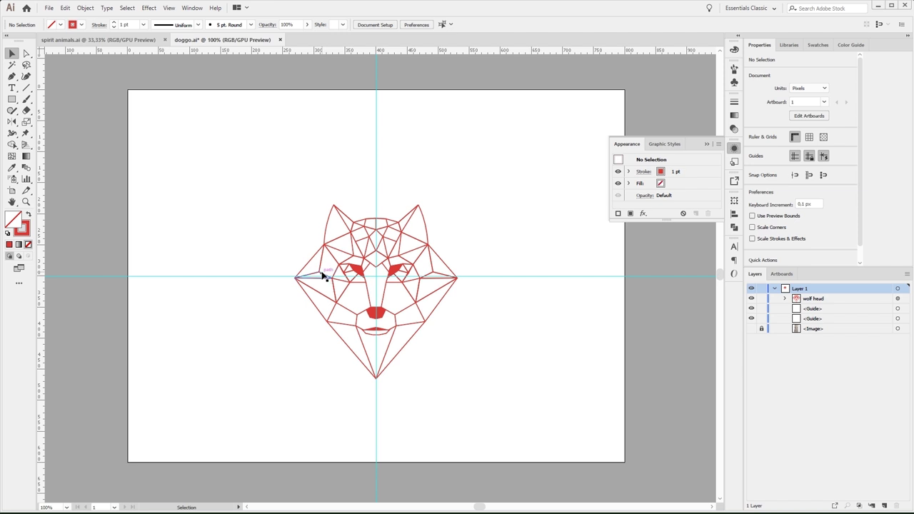
click(295, 278)
drag(296, 292, 303, 290)
click(512, 350)
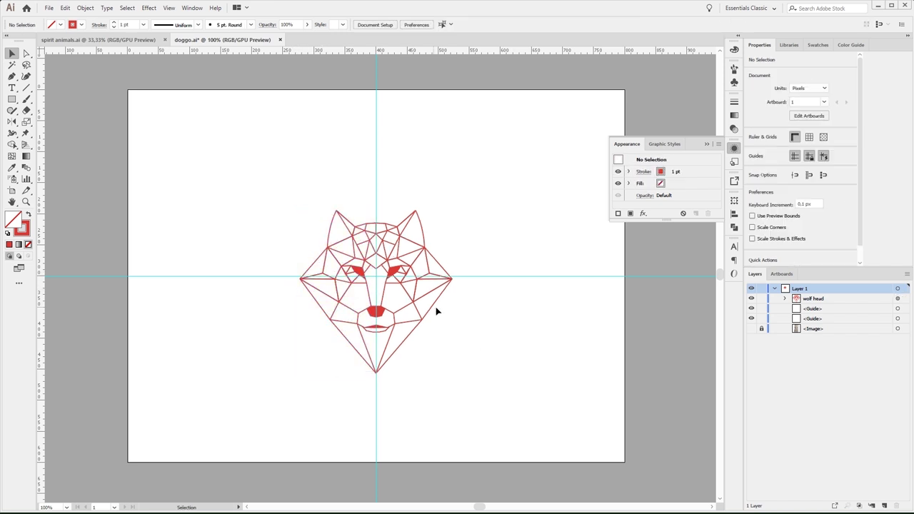
key(l)
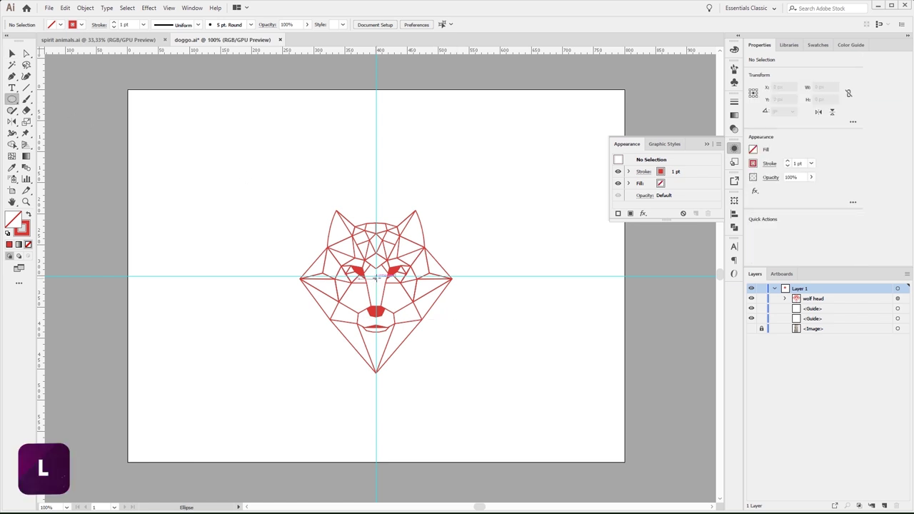
Draw a circle around the wolf from the guide crossing and set circle and wolf Y to 300 px.
mouse_move(376, 274)
mouse_down()
mouse_move(292, 389)
mouse_move(270, 383)
mouse_up()
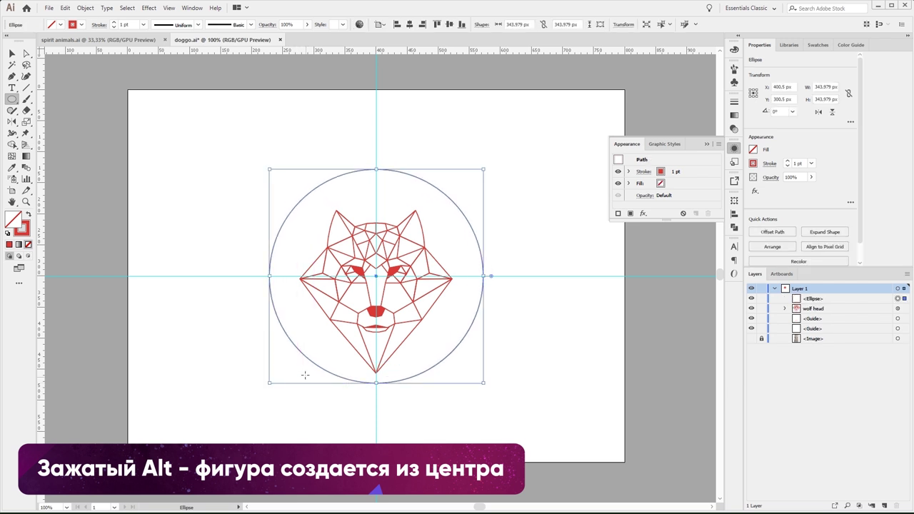
key(v)
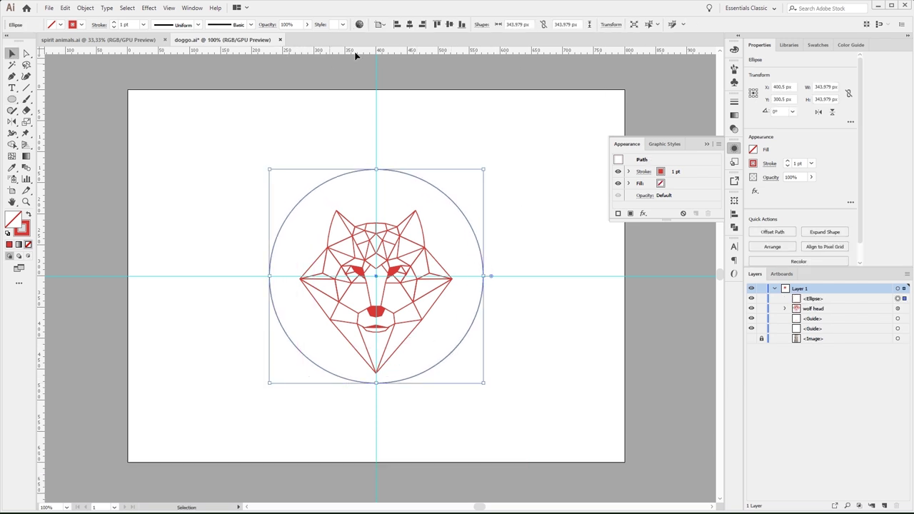
click(449, 24)
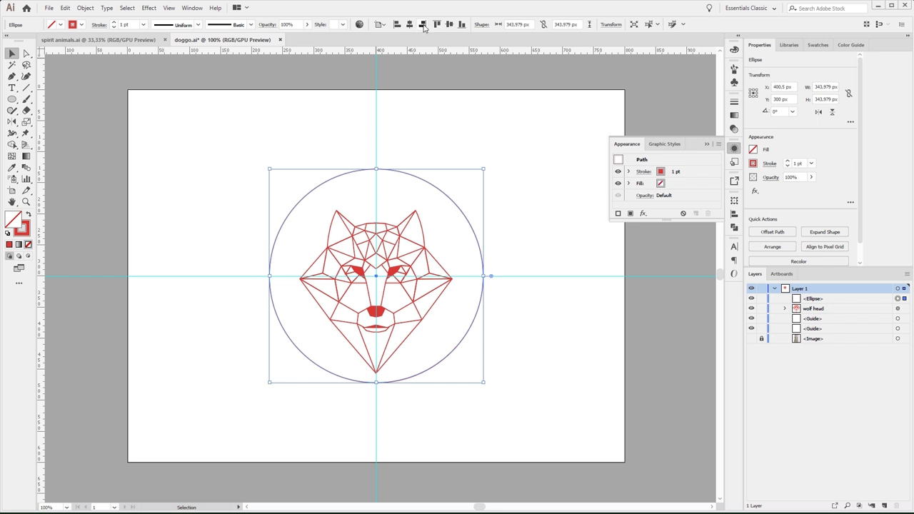
click(897, 308)
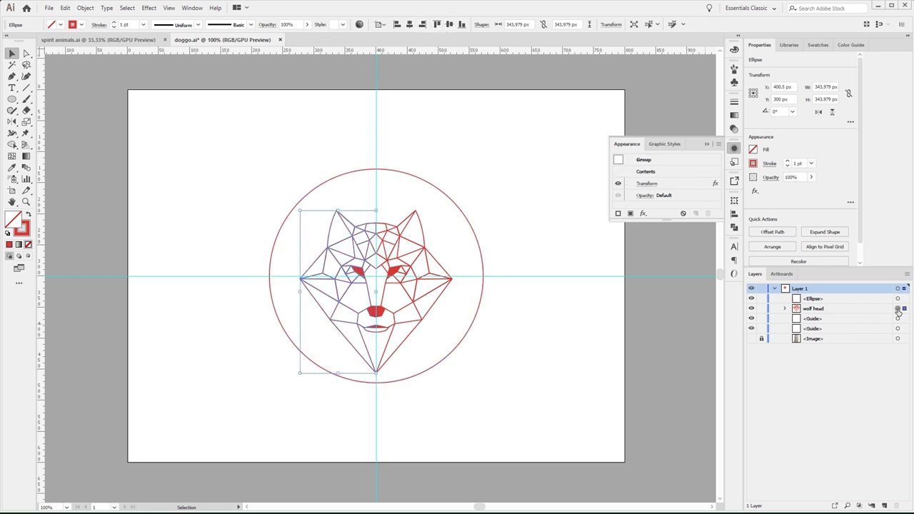
click(449, 24)
Test the wolf head at Y 310 px, return it to 300 px, then undo slightly.
key(Down)
key(Down)
key(Down)
key(Down)
key(Down)
key(Down)
key(Down)
key(Down)
key(shift+Down)
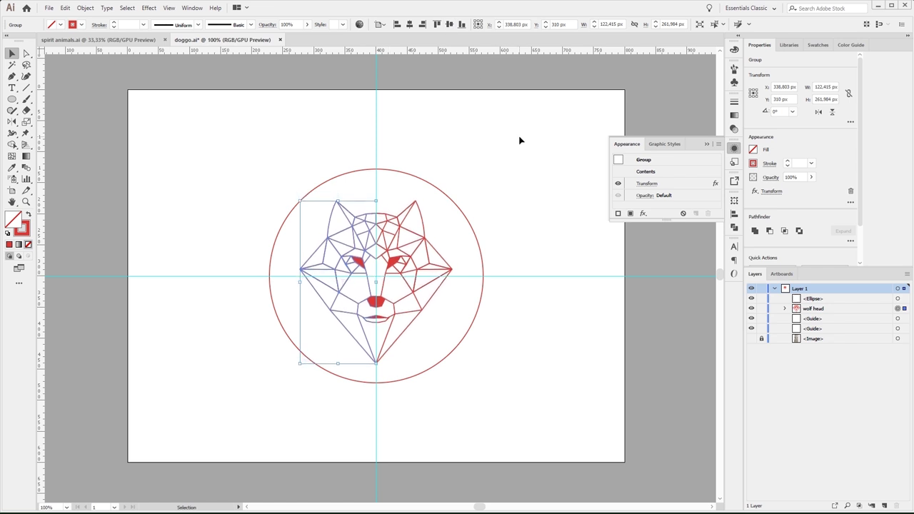
click(533, 182)
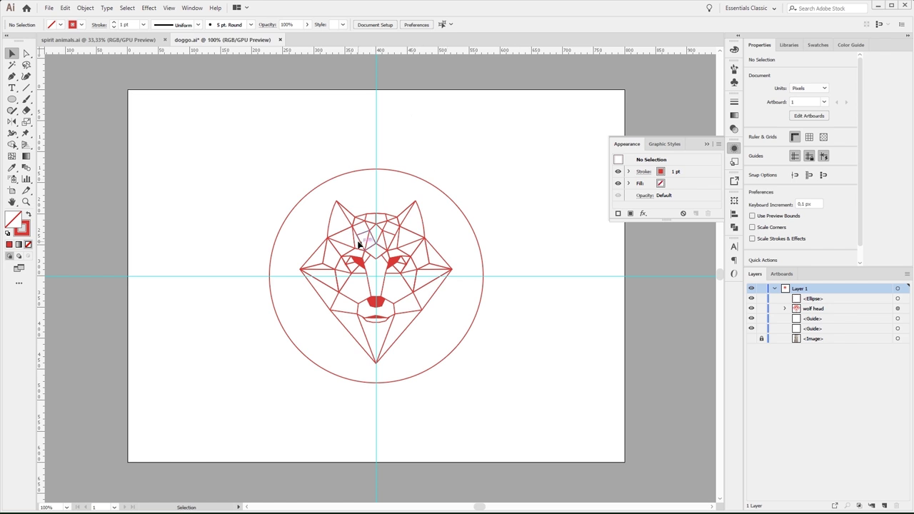
click(359, 243)
key(shift+Up)
click(526, 178)
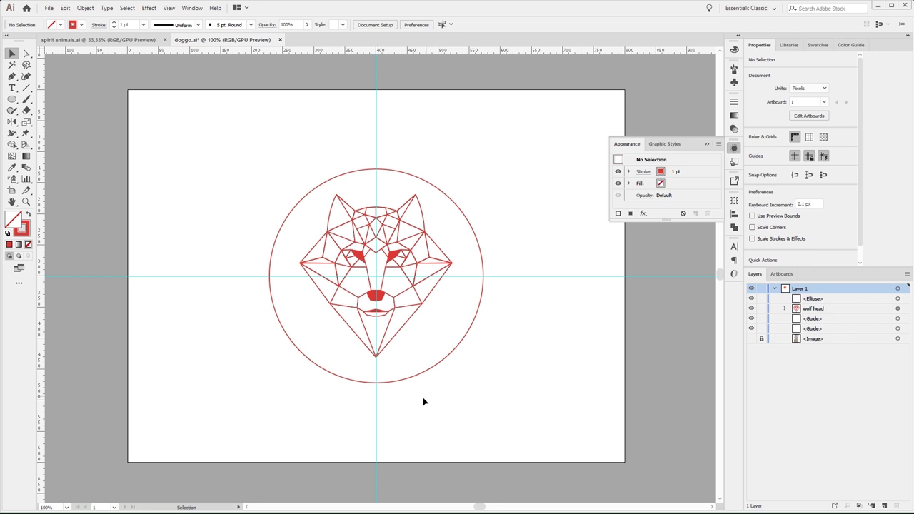
key(a)
key(ctrl+z)
Hide the wolf head artwork in the Layers panel, leaving only the red circle and guides.
click(541, 216)
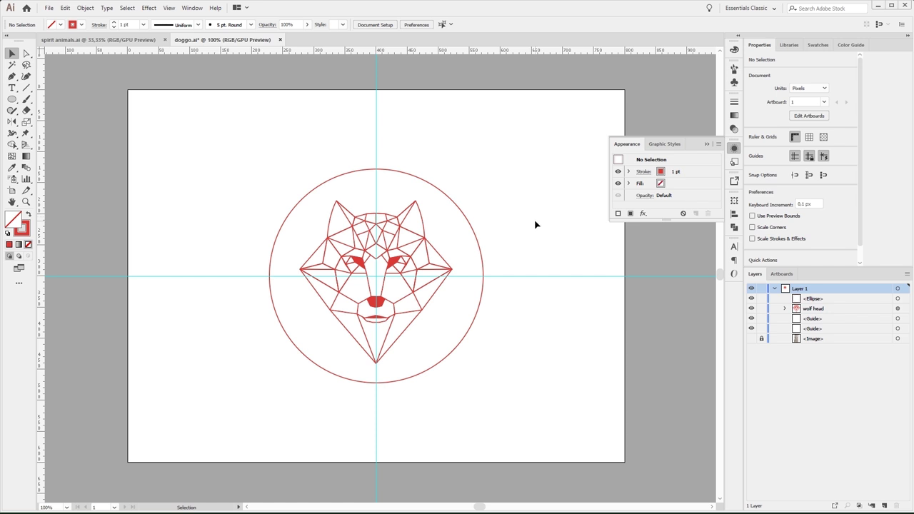
key(ctrl+equal)
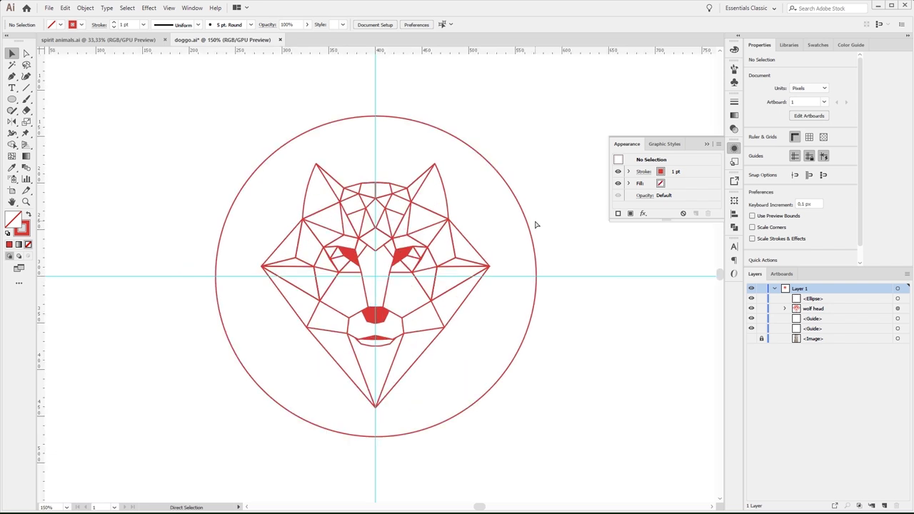
click(750, 308)
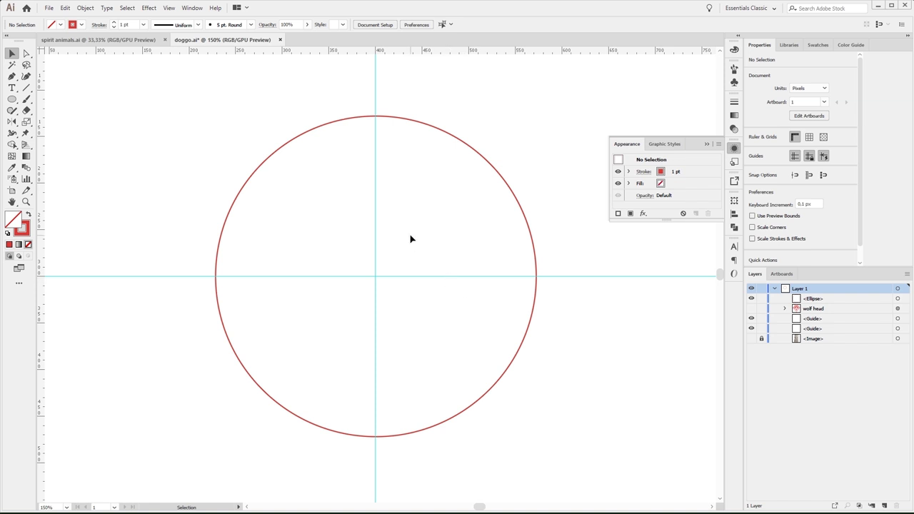
key(ctrl+plus)
key(ctrl+minus)
click(132, 40)
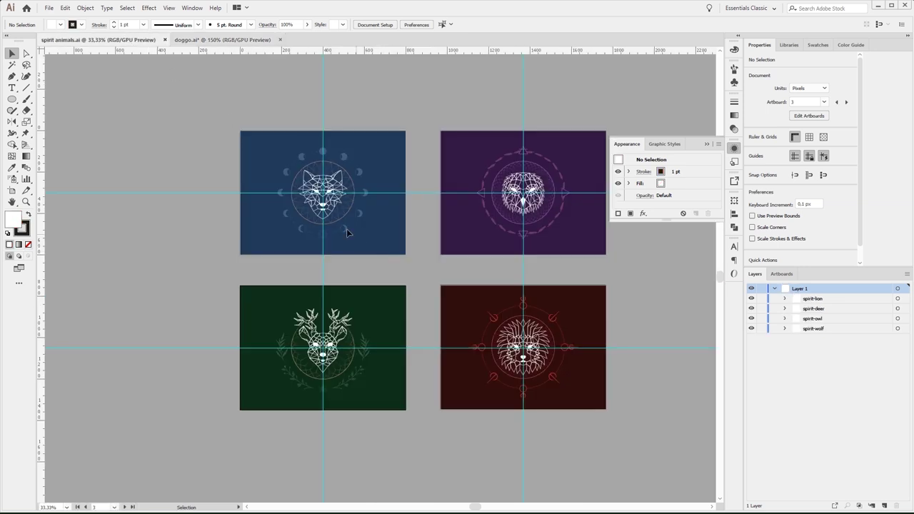
key(ctrl+plus)
key(ctrl+plus)
key(ctrl+plus)
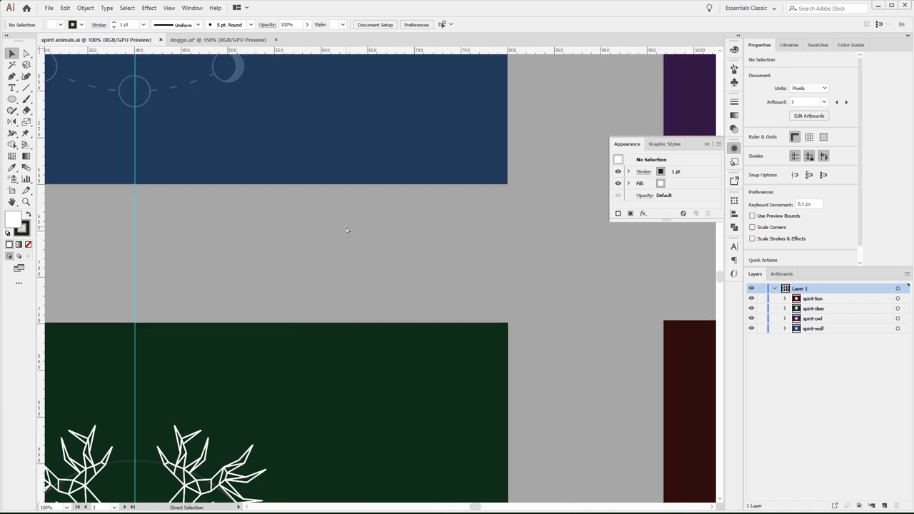
key(ctrl+plus)
drag(387, 328, 430, 402)
key(space)
drag(523, 234, 333, 226)
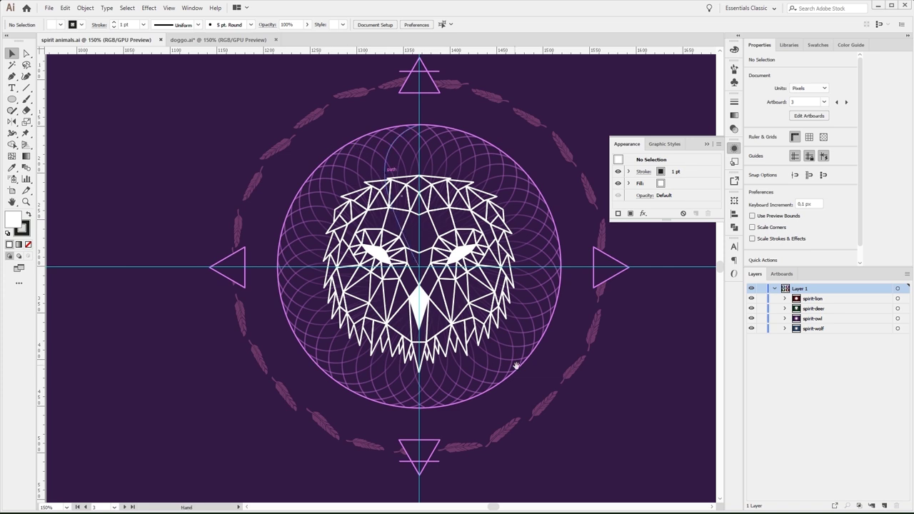
mouse_move(516, 367)
mouse_down()
mouse_move(414, 236)
mouse_move(431, 247)
mouse_up()
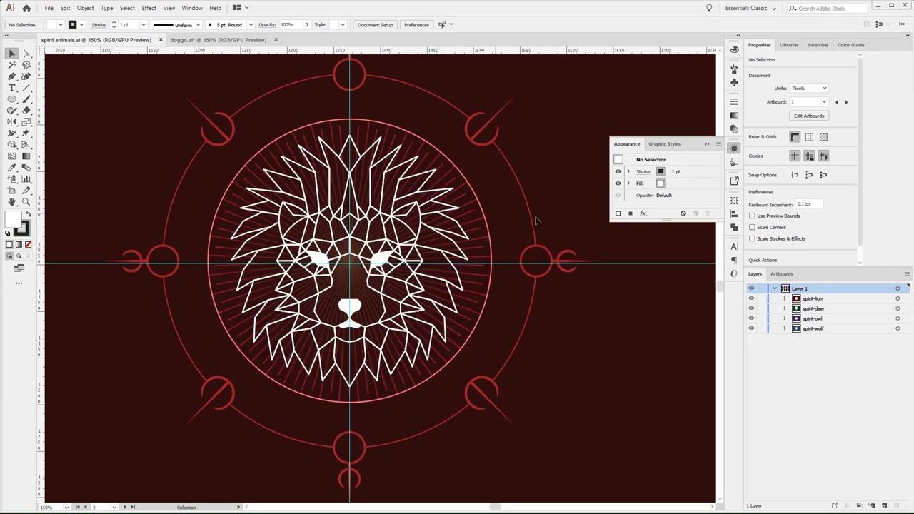
click(729, 150)
drag(152, 252, 379, 258)
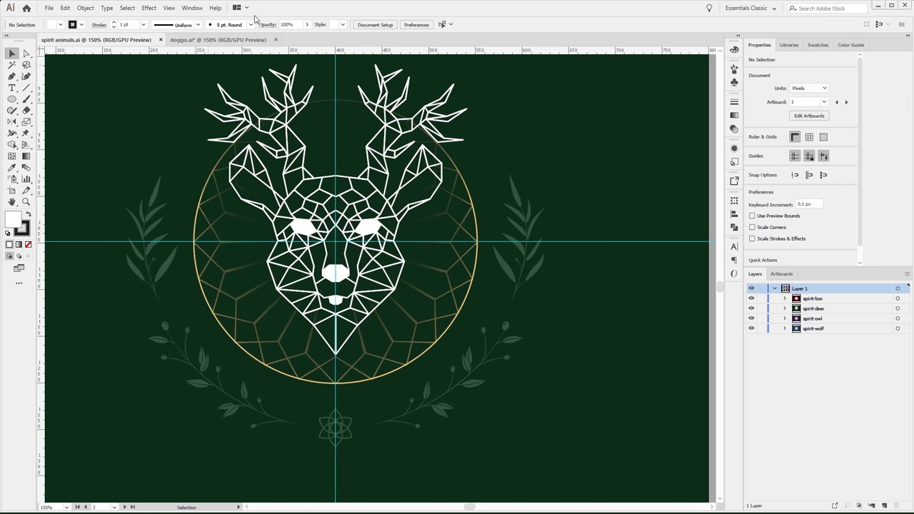
key(space)
key(ctrl+minus)
key(ctrl+minus)
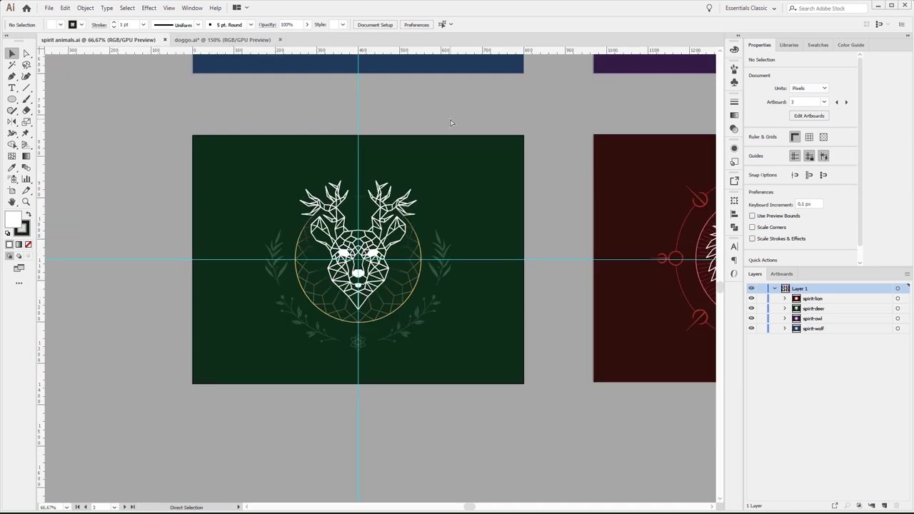
drag(449, 118, 361, 253)
drag(384, 220, 347, 111)
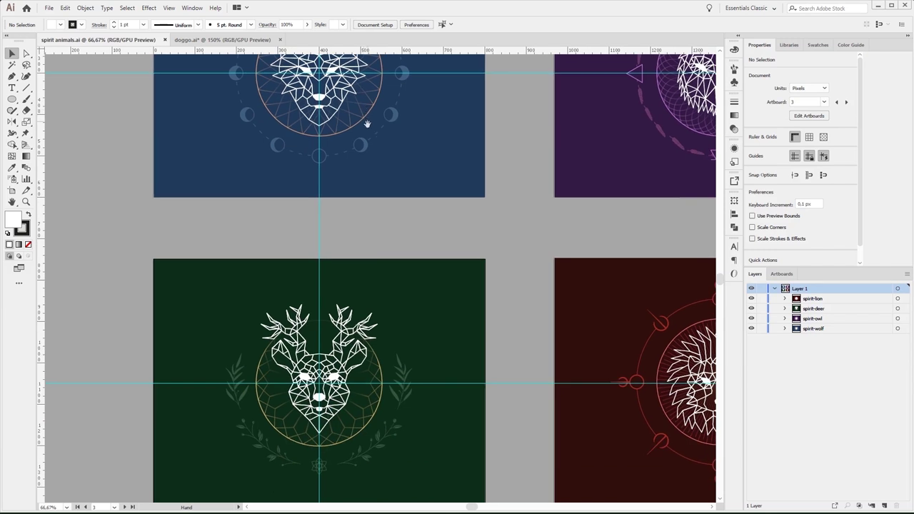
click(214, 40)
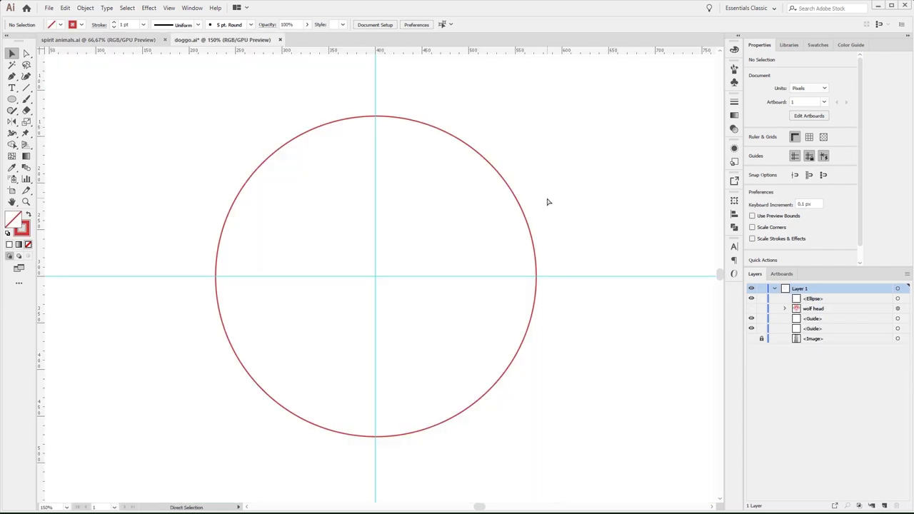
key(ctrl+plus)
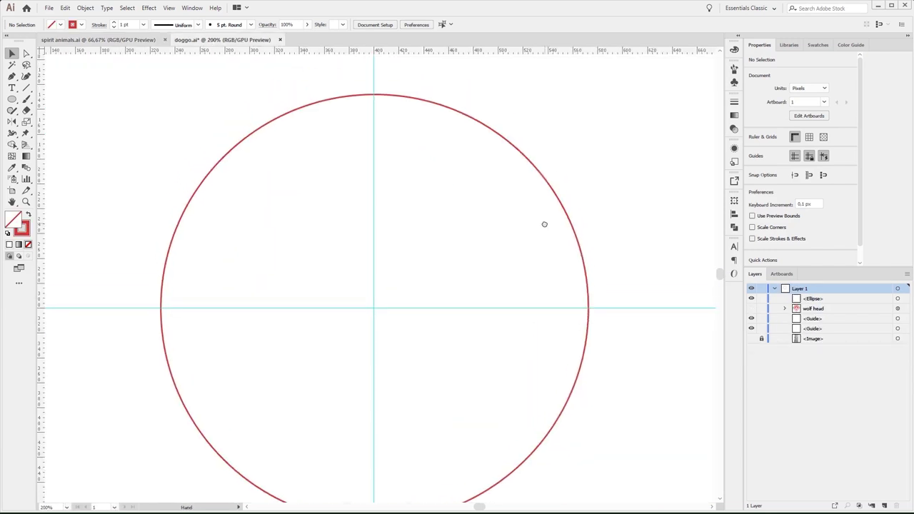
click(12, 99)
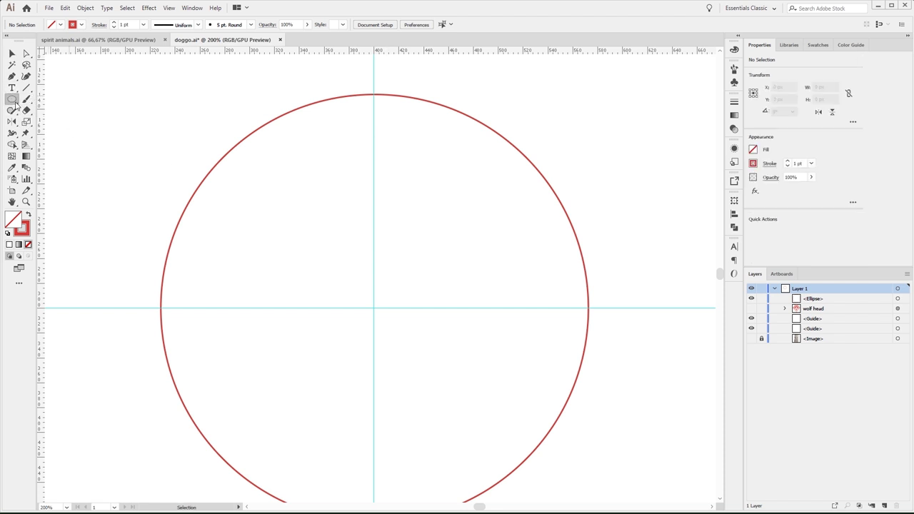
mouse_move(13, 104)
mouse_down()
mouse_move(50, 96)
mouse_move(49, 136)
mouse_up()
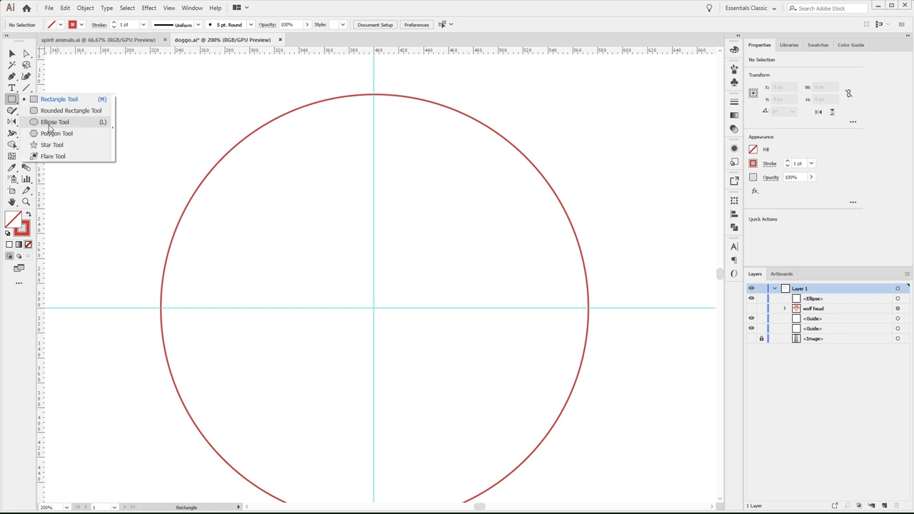
click(48, 135)
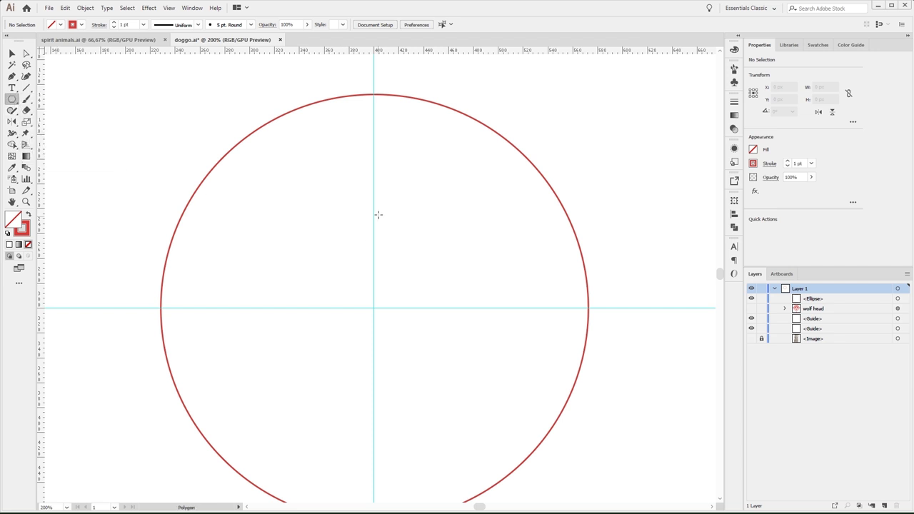
drag(374, 203, 325, 284)
key(Down)
key(Down)
key(Down)
mouse_move(325, 285)
mouse_down()
mouse_move(382, 270)
mouse_move(369, 310)
mouse_move(374, 362)
mouse_move(373, 292)
mouse_up()
key(Up)
key(Up)
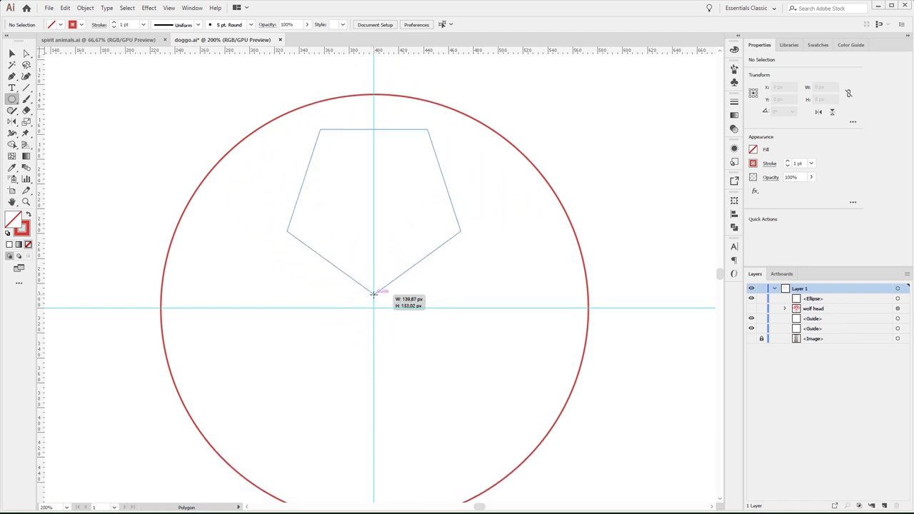
key(Up)
key(Up)
key(Up)
key(Up)
key(Up)
key(Up)
key(Up)
key(Up)
key(Up)
key(Up)
key(Up)
key(Up)
key(Up)
key(Up)
key(Up)
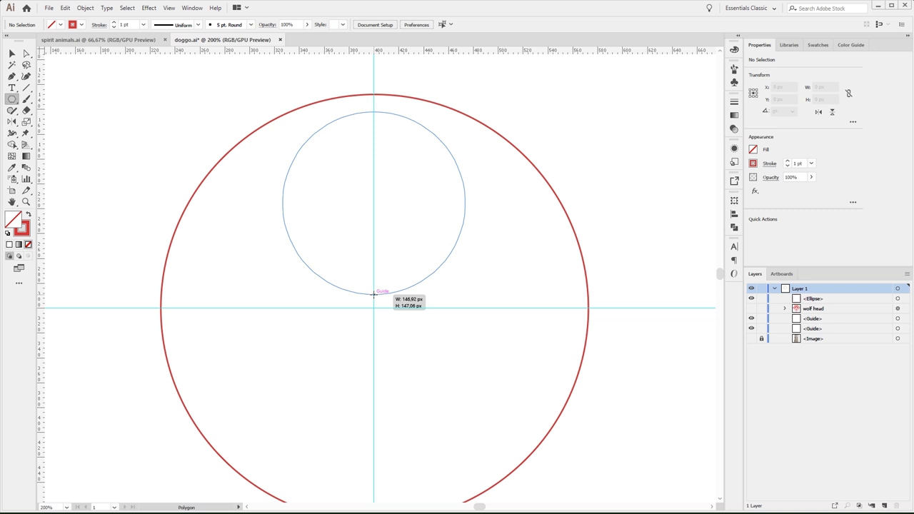
key(Up)
key(Up)
key(Down)
key(Down)
key(Down)
key(Down)
key(Down)
key(Down)
key(Down)
key(Down)
key(Down)
key(Up)
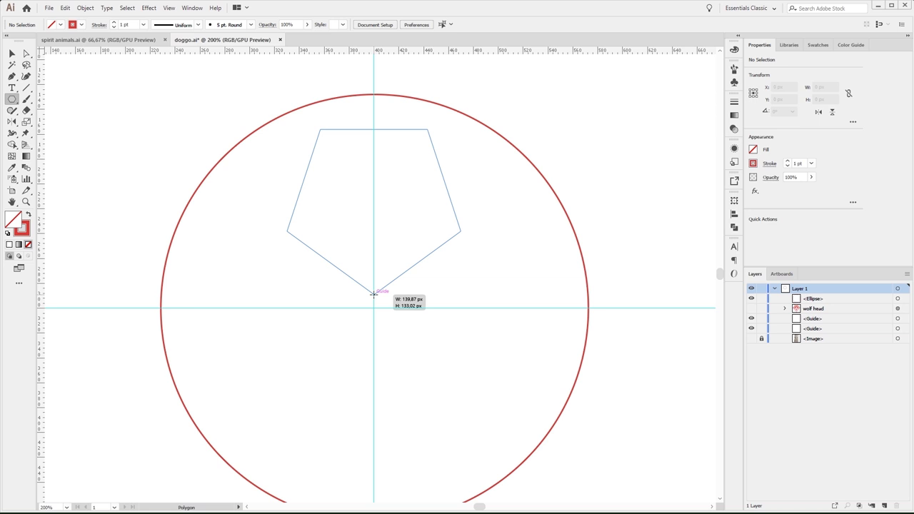
mouse_move(373, 293)
mouse_down()
mouse_move(375, 235)
mouse_move(349, 289)
mouse_move(362, 234)
mouse_move(333, 240)
mouse_move(361, 218)
mouse_move(338, 255)
mouse_move(382, 255)
mouse_move(361, 261)
mouse_move(348, 247)
mouse_move(302, 263)
mouse_move(307, 238)
mouse_move(353, 233)
mouse_move(333, 268)
mouse_up()
key(Up)
key(Down)
key(Down)
key(Down)
key(Up)
key(Up)
key(a)
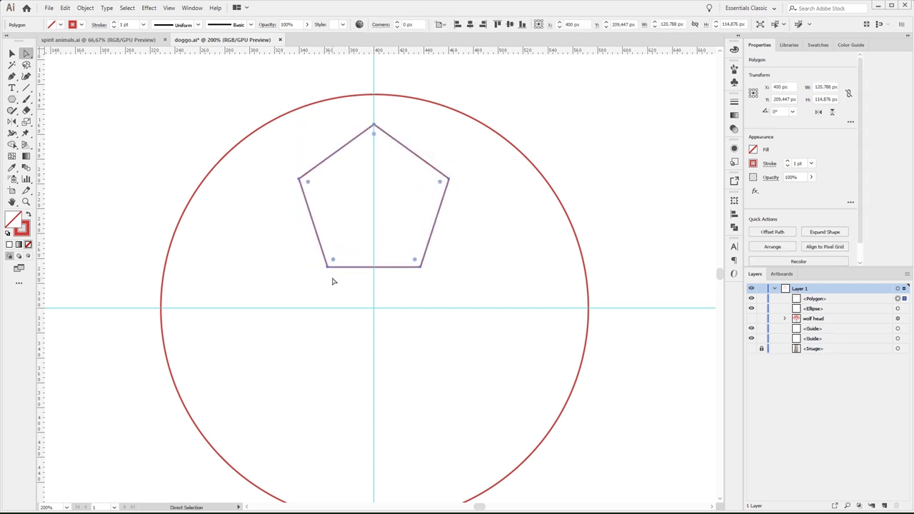
click(329, 269)
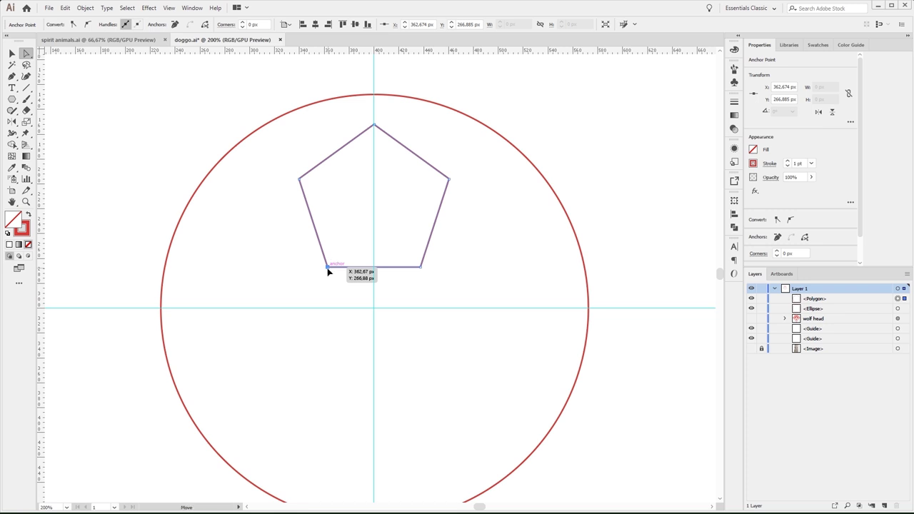
drag(328, 268, 372, 308)
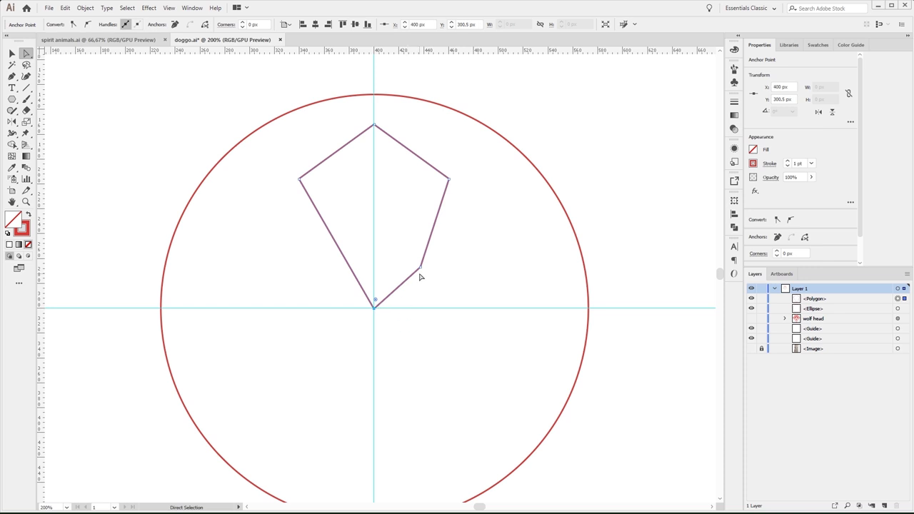
key(Delete)
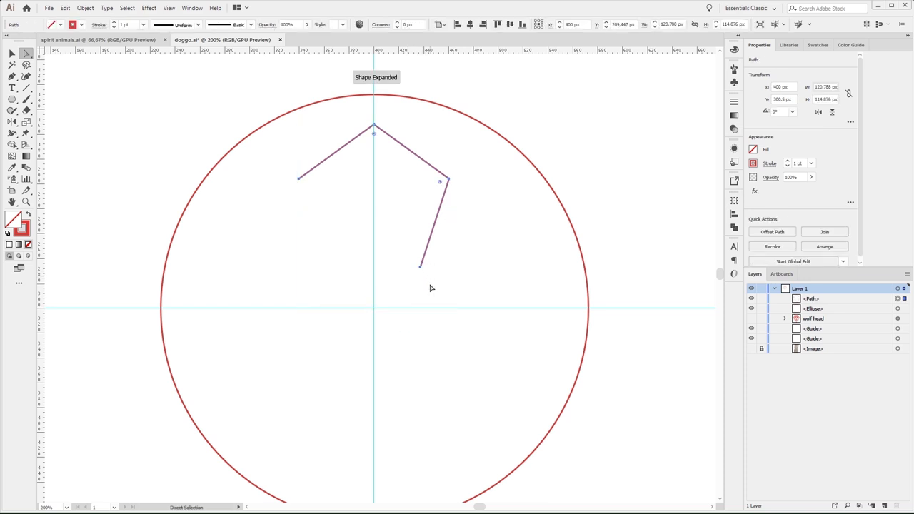
key(Delete)
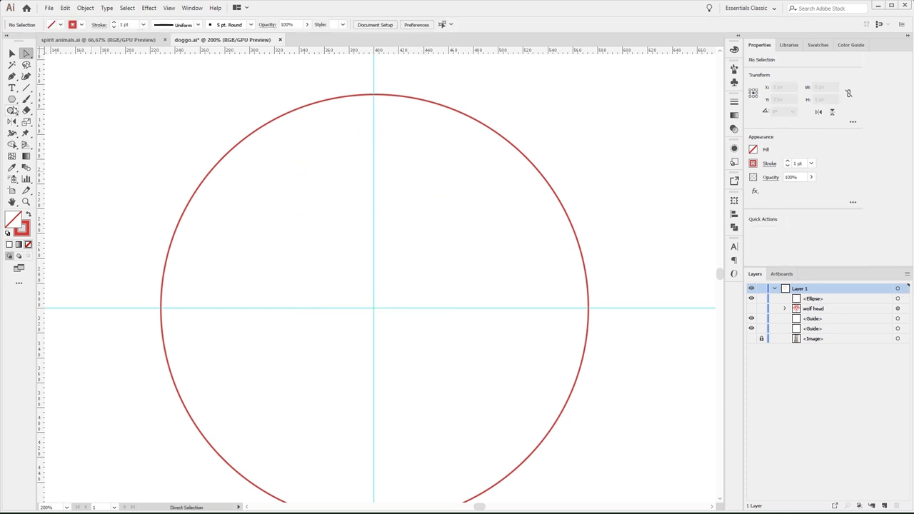
click(11, 99)
Draw a four-sided polygon from the guide crossing and try rotating it by its corner.
drag(373, 196, 355, 258)
key(Down)
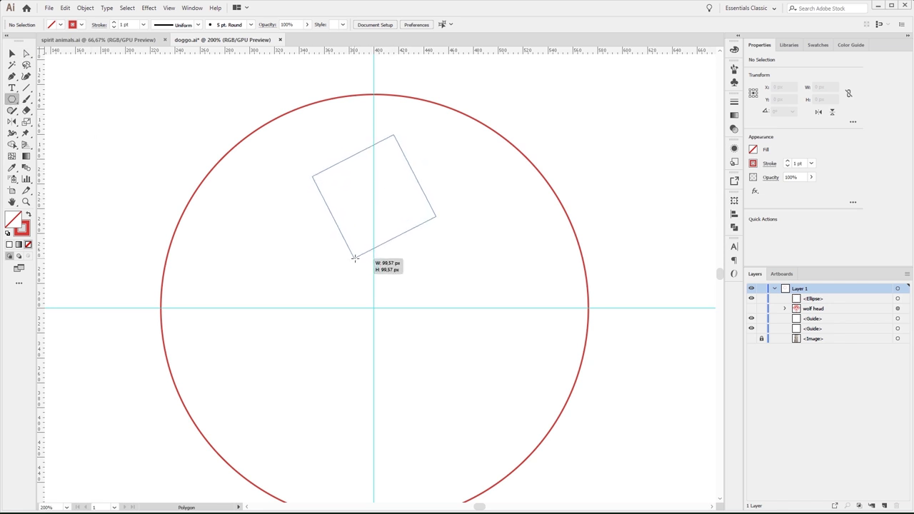
mouse_move(355, 257)
mouse_down()
mouse_move(370, 267)
mouse_move(352, 240)
mouse_up()
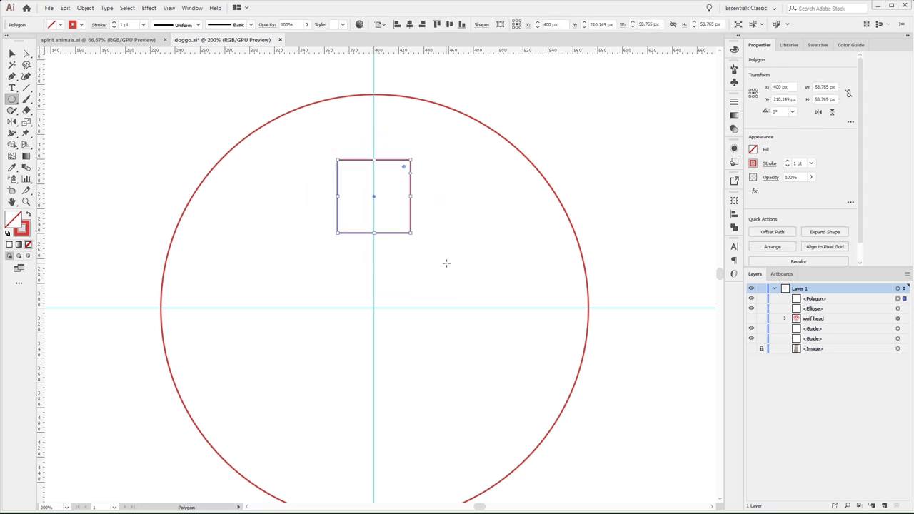
key(v)
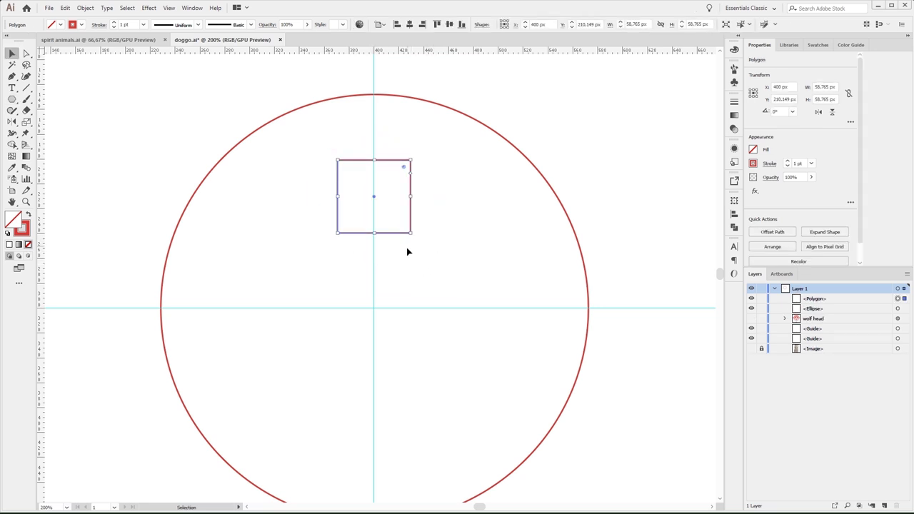
click(407, 251)
click(407, 232)
drag(413, 236, 421, 243)
Try rotation angles of -45°, 45°, 90° and 33° on the square, then reset to 0°.
click(782, 112)
scroll(786, 112, up, 10)
scroll(786, 112, up, 15)
scroll(785, 112, up, 15)
scroll(783, 112, up, 5)
scroll(783, 112, up, 2)
scroll(783, 112, up, 2)
scroll(783, 112, up, 1)
scroll(783, 112, up, 1)
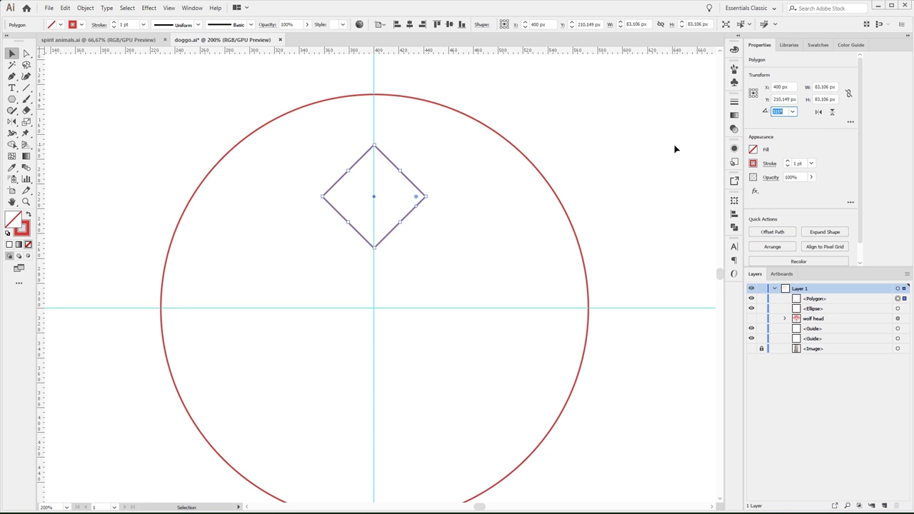
text(45)
key(Return)
click(778, 112)
key(Return)
click(770, 110)
text(90)
key(Return)
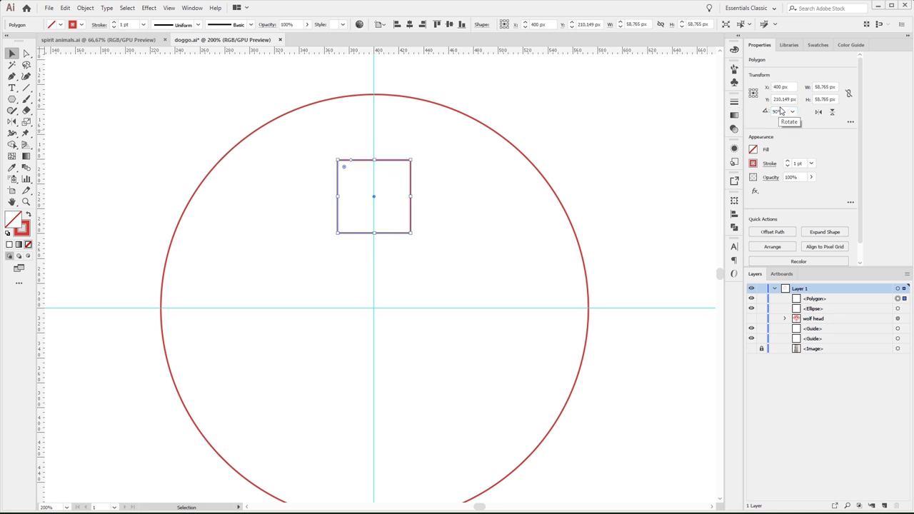
click(780, 110)
text(33)
key(Return)
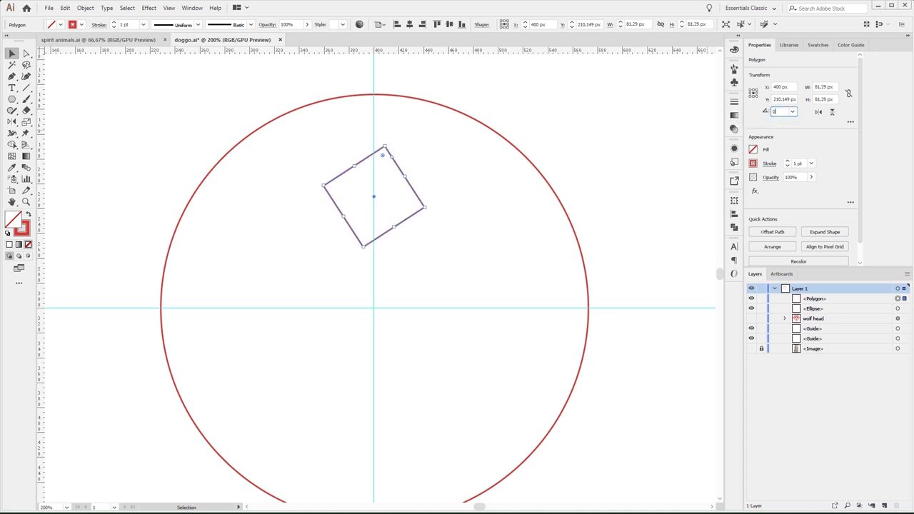
key(Return)
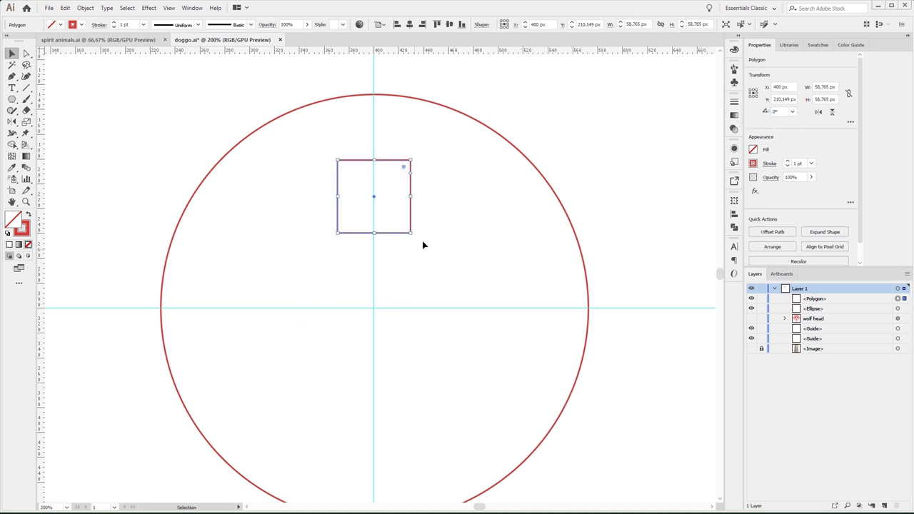
Rotate the square into a diamond, stretching its top to the circle's top and bottom to the guide crossing.
click(421, 245)
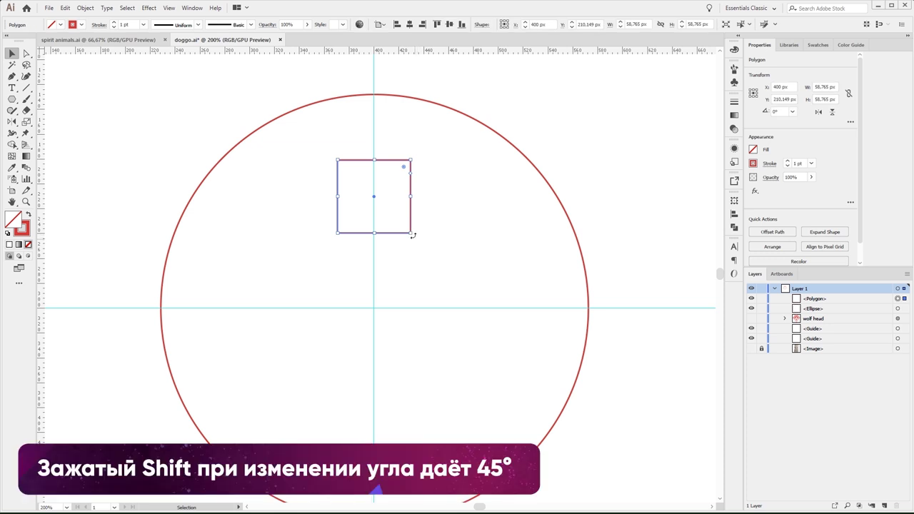
mouse_move(413, 234)
mouse_down()
mouse_move(416, 259)
mouse_move(433, 187)
mouse_up()
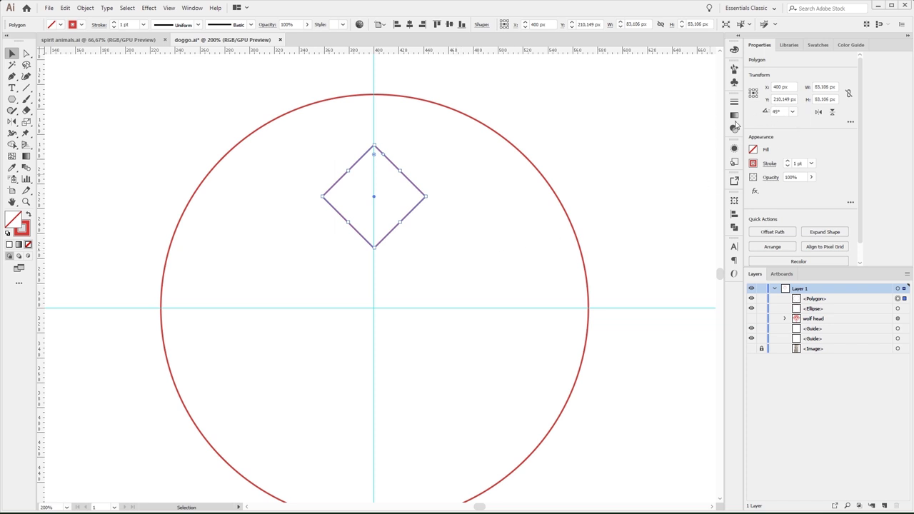
click(435, 234)
click(372, 249)
drag(374, 145, 374, 94)
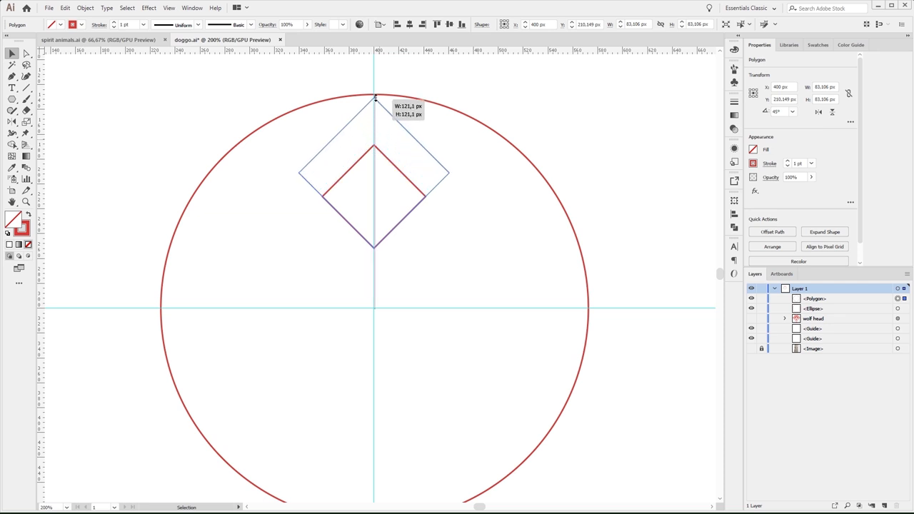
drag(373, 247, 373, 307)
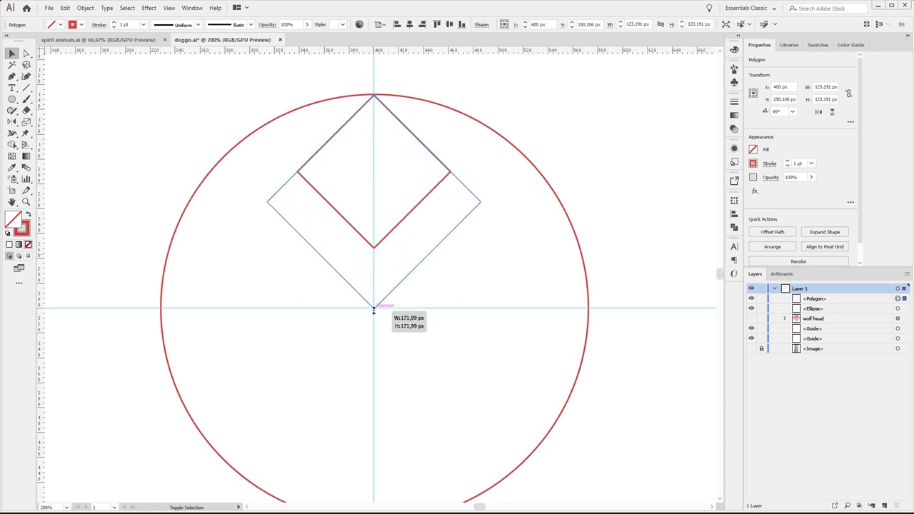
drag(373, 307, 374, 310)
click(334, 315)
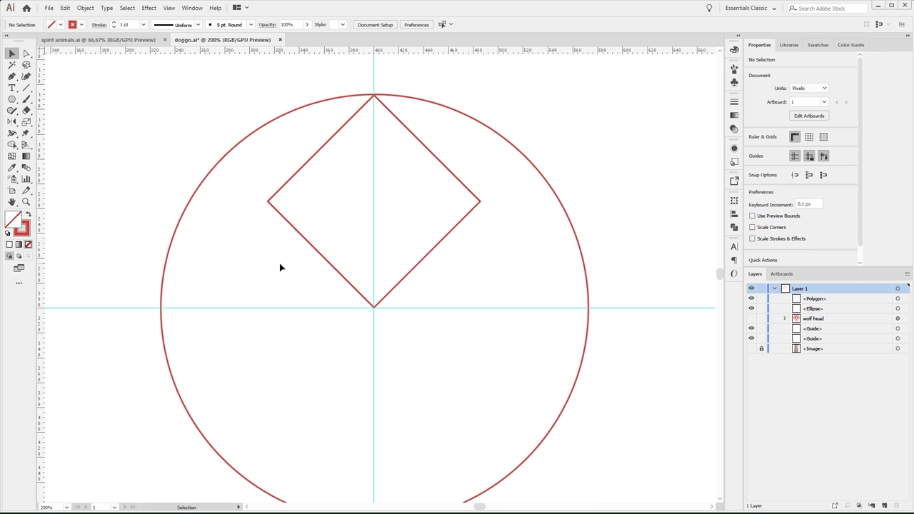
Try moving the left corner inward and deleting the right corner, then undo to the full diamond.
key(a)
mouse_move(268, 201)
mouse_down()
mouse_move(296, 161)
mouse_move(334, 135)
mouse_up()
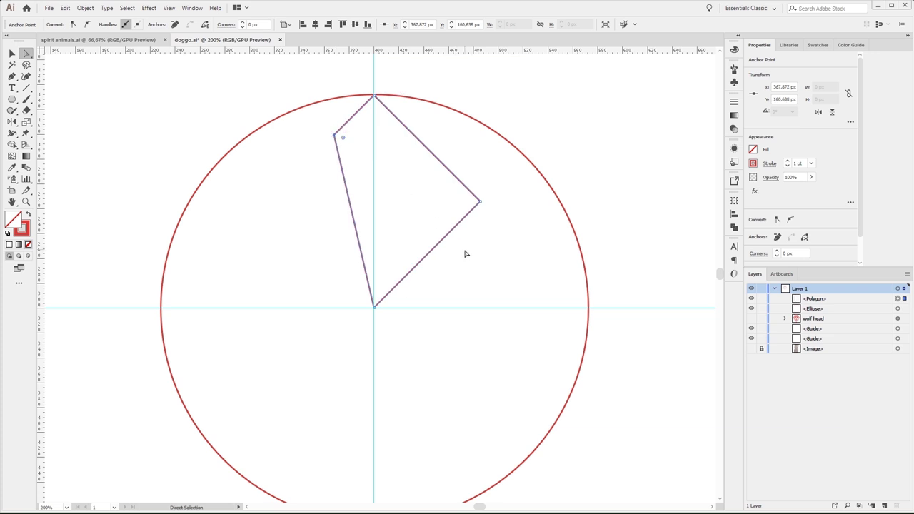
click(479, 202)
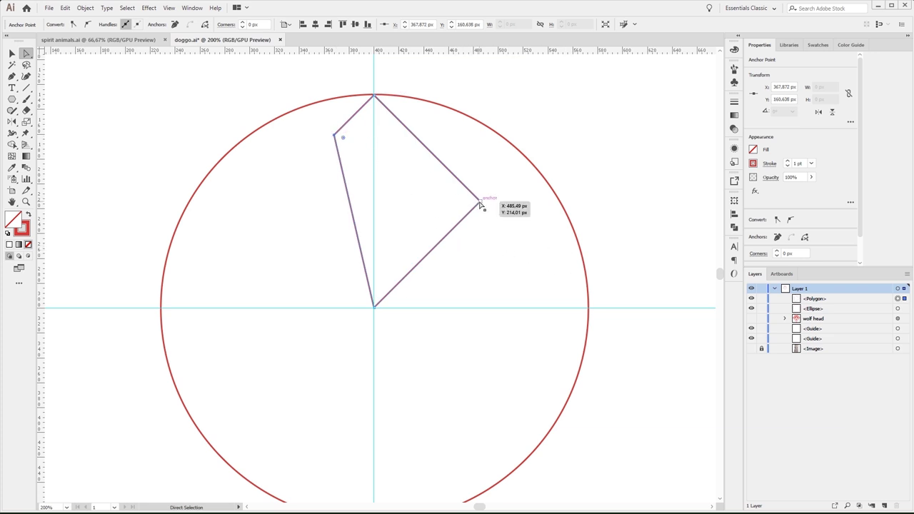
key(Delete)
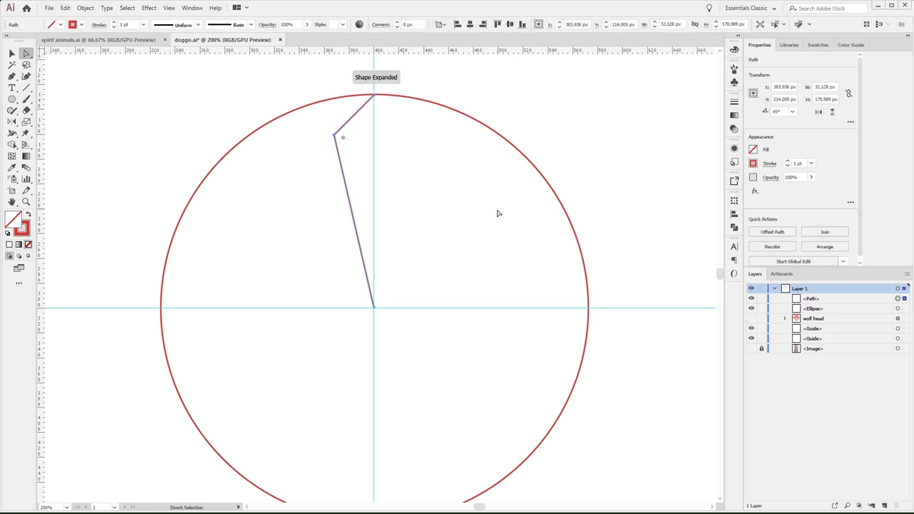
key(v)
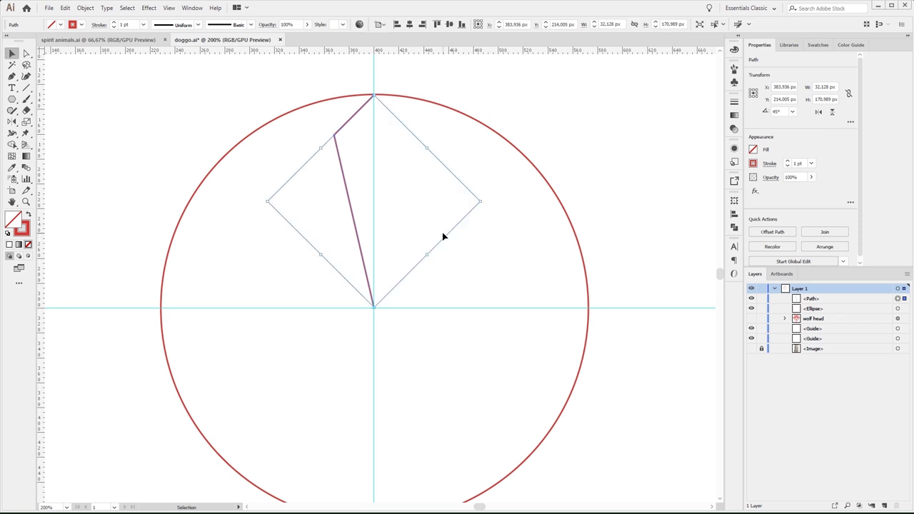
click(446, 234)
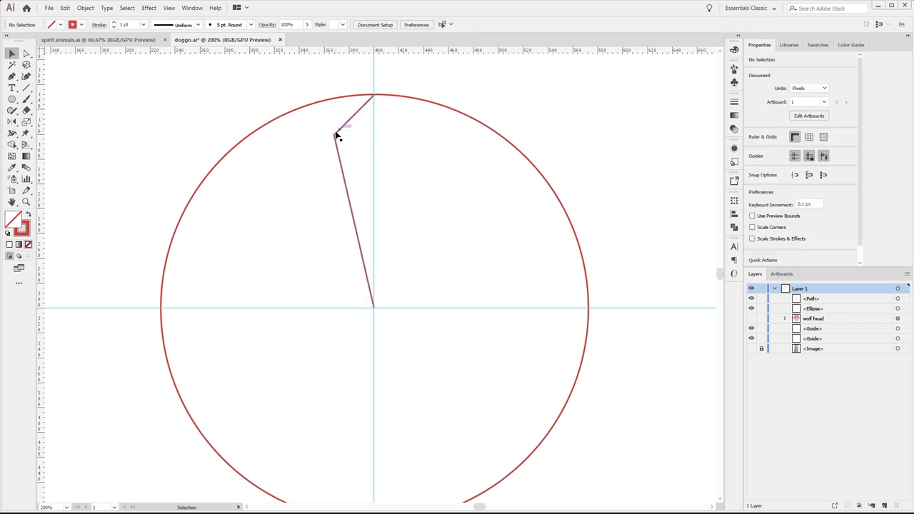
key(a)
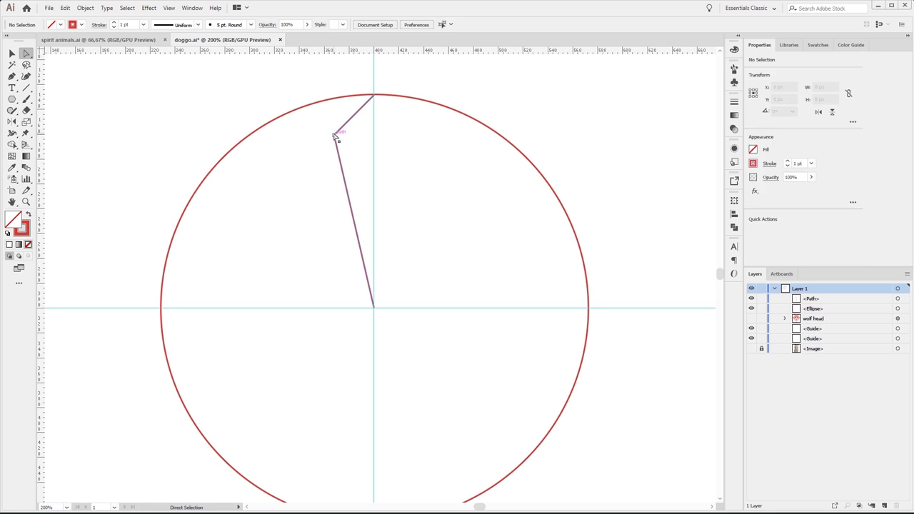
click(334, 135)
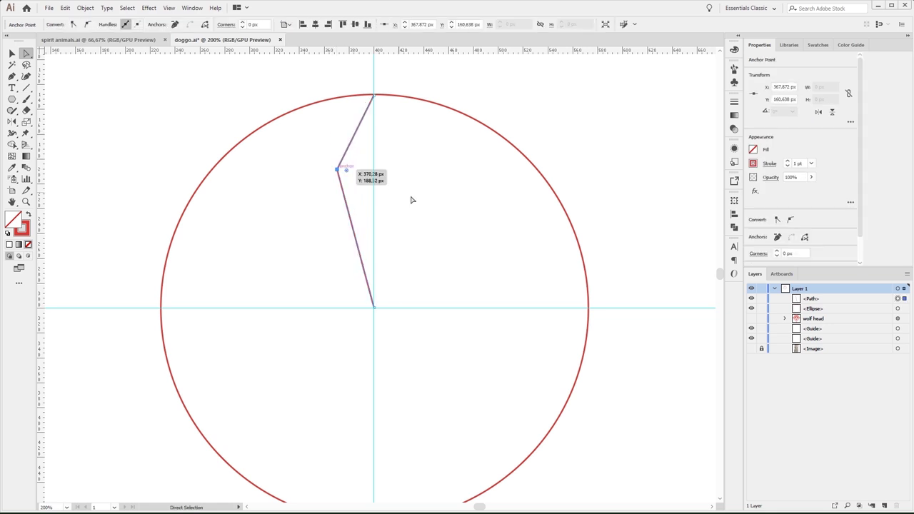
key(ctrl+z)
key(ctrl+z)
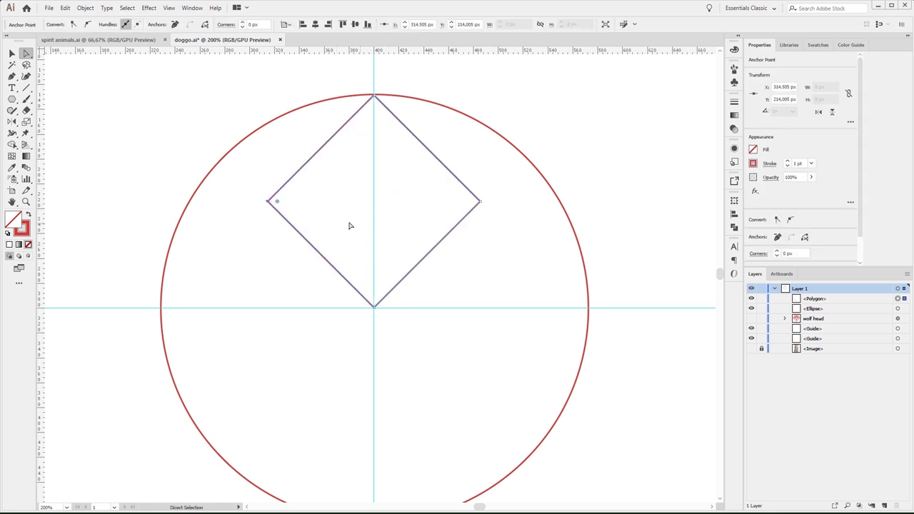
Try moving both side corners together, then undo the distortion.
drag(249, 225, 285, 180)
mouse_move(498, 222)
mouse_down()
mouse_move(464, 183)
mouse_move(550, 169)
mouse_up()
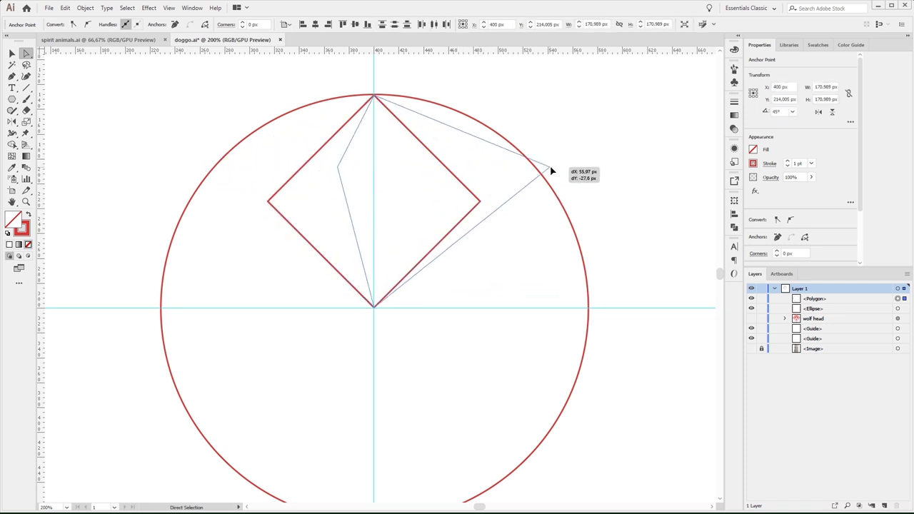
drag(550, 170, 583, 169)
key(ctrl+z)
click(528, 230)
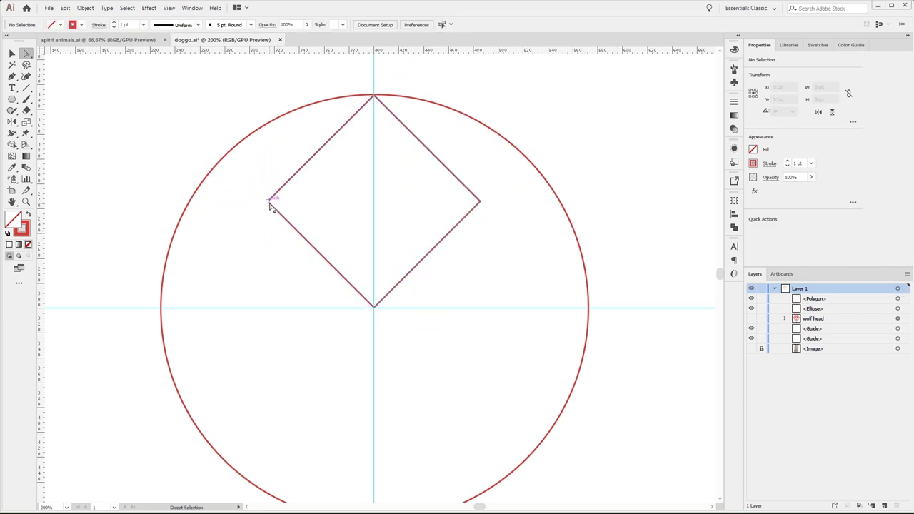
Delete the diamond's right corner and pull the left corner up and inward to bend the outline.
drag(529, 200, 457, 226)
key(Delete)
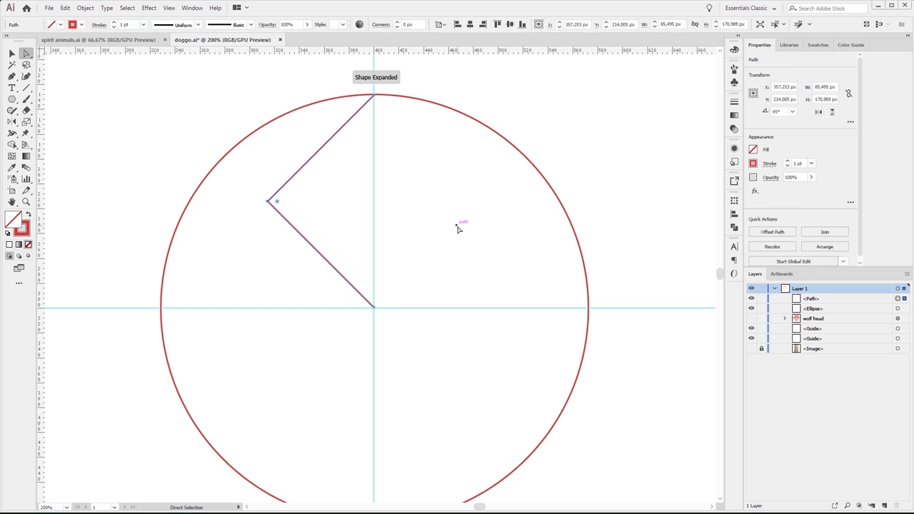
drag(267, 202, 329, 145)
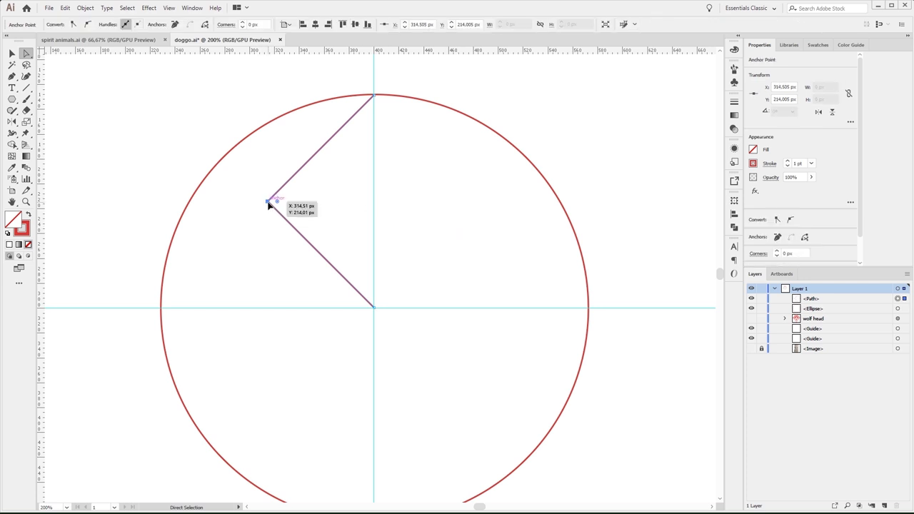
drag(328, 141, 328, 140)
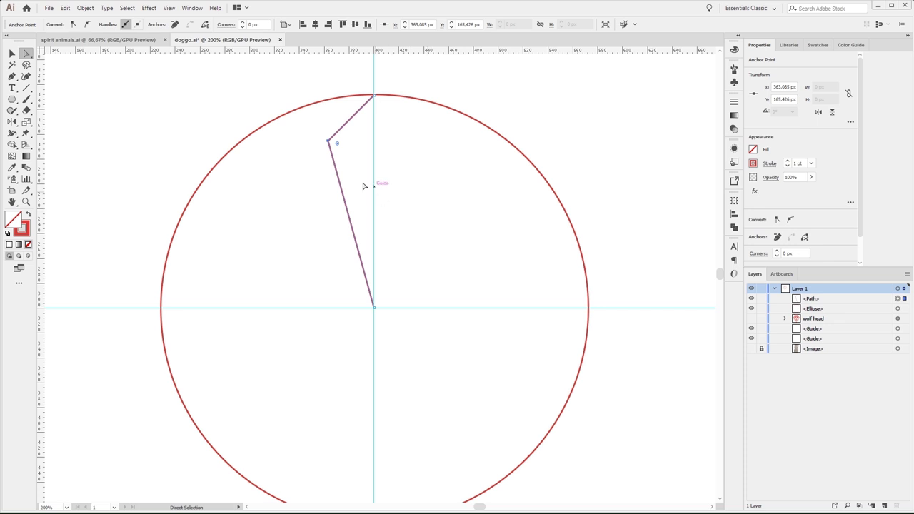
drag(328, 141, 332, 165)
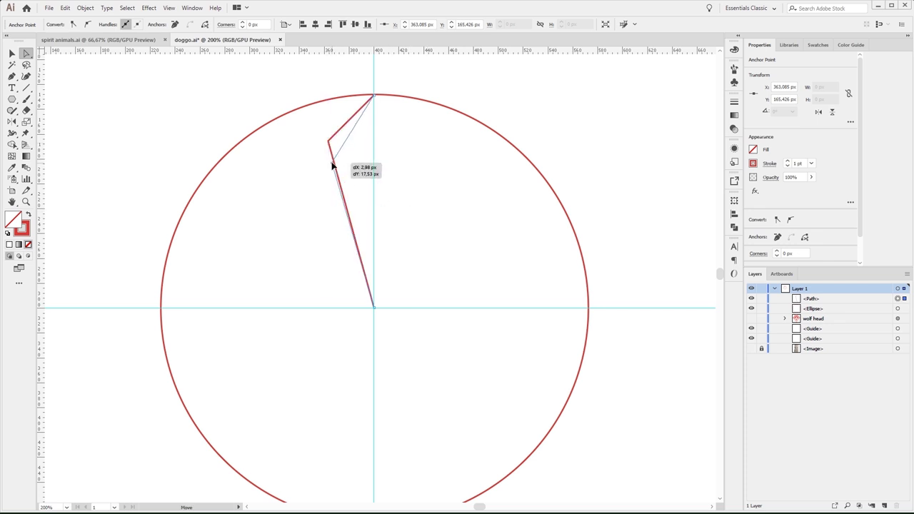
drag(332, 166, 334, 162)
Select the bent half-outline path with the Selection tool.
key(v)
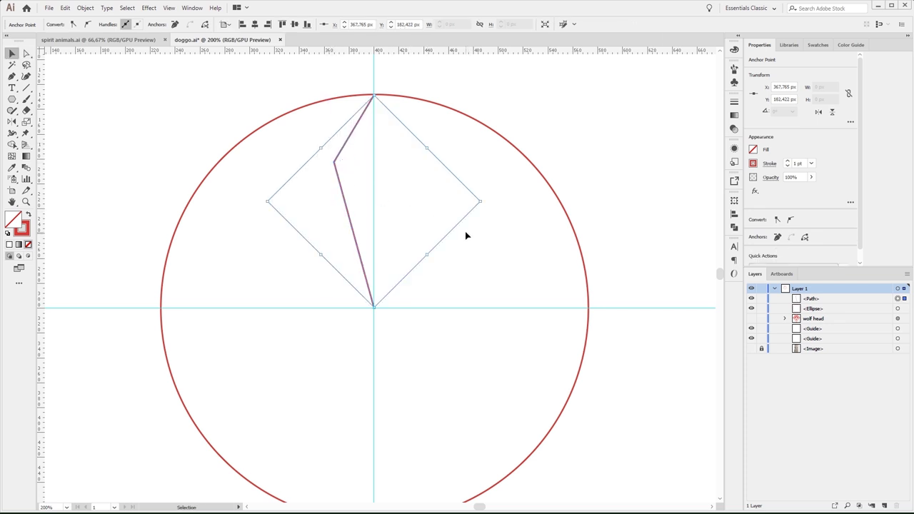
click(465, 235)
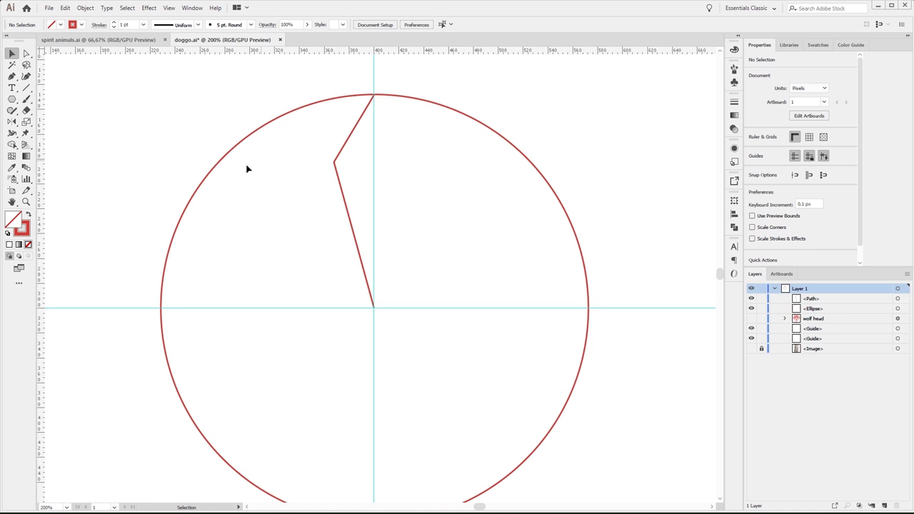
click(341, 184)
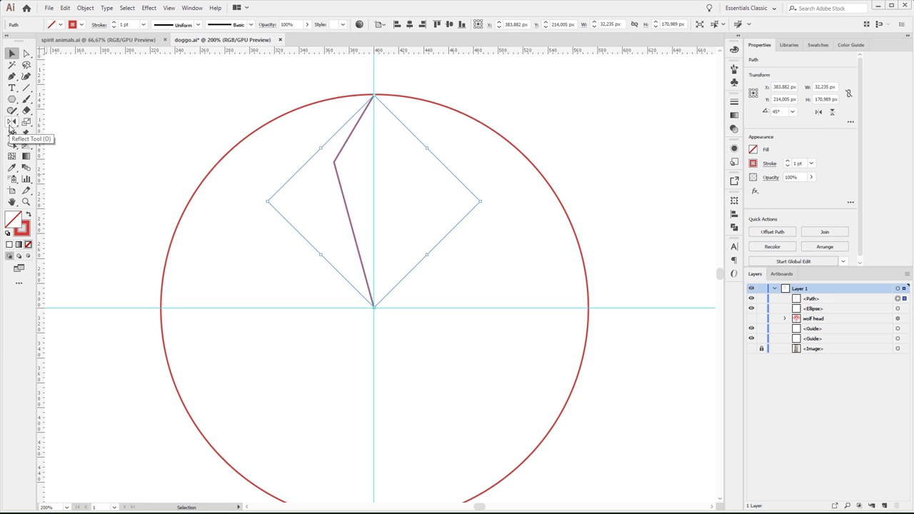
key(o)
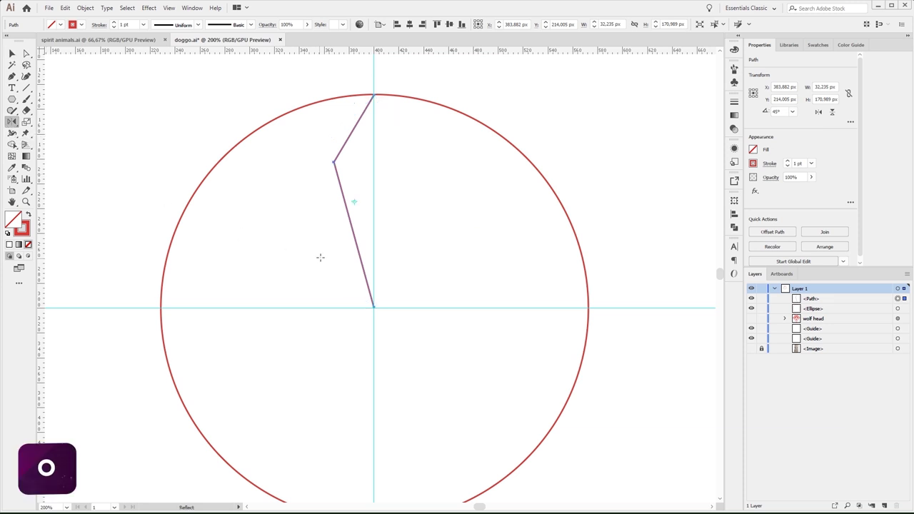
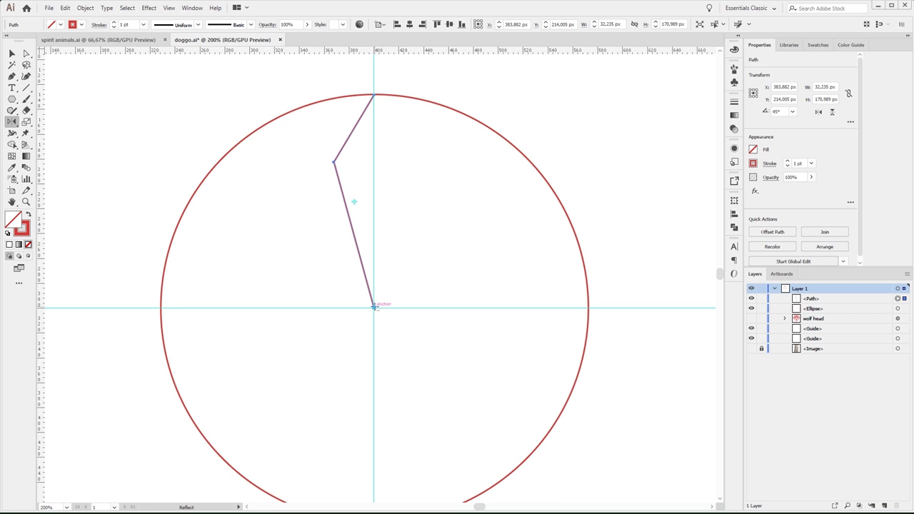
Reflect a copy of the half-petal line across the vertical axis to form a kite.
alt+click(374, 305)
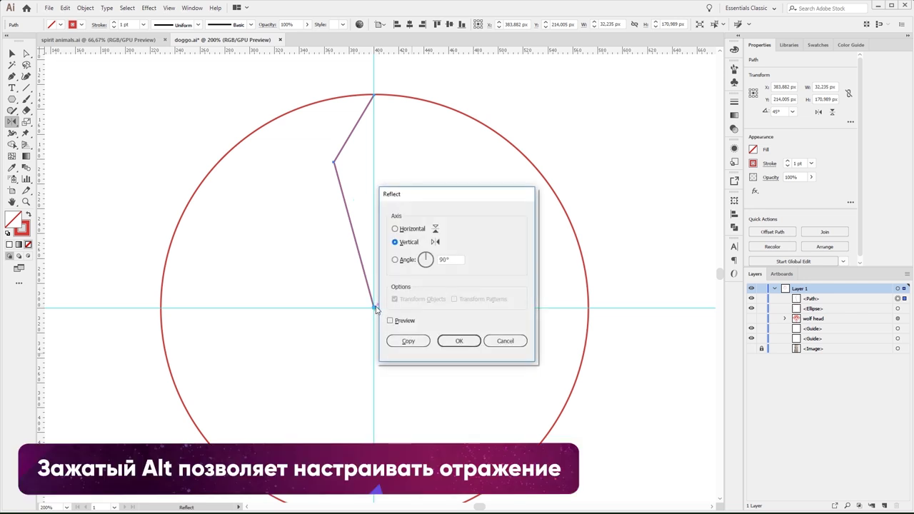
drag(415, 249, 555, 139)
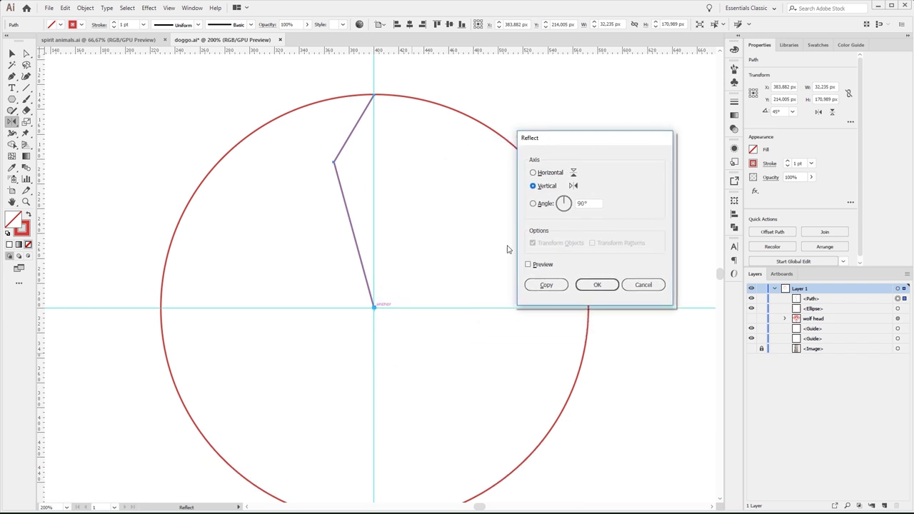
click(528, 264)
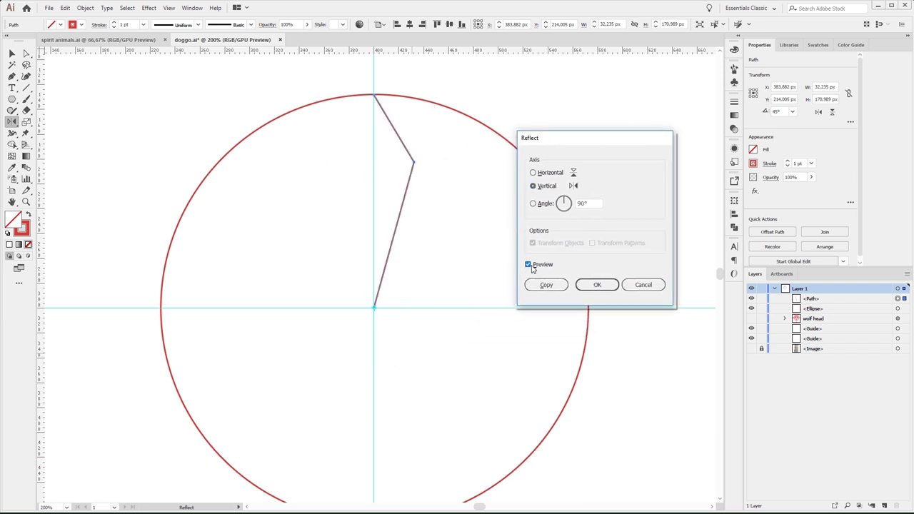
click(532, 173)
click(532, 186)
drag(562, 207, 572, 210)
click(533, 187)
click(546, 285)
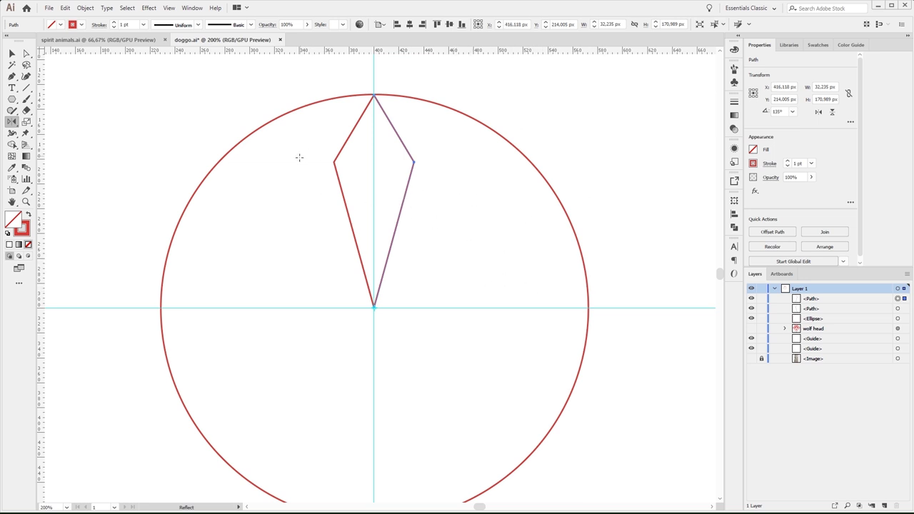
Select both petal halves and attempt a Ctrl+J join, dismissing the join warning.
key(v)
click(416, 228)
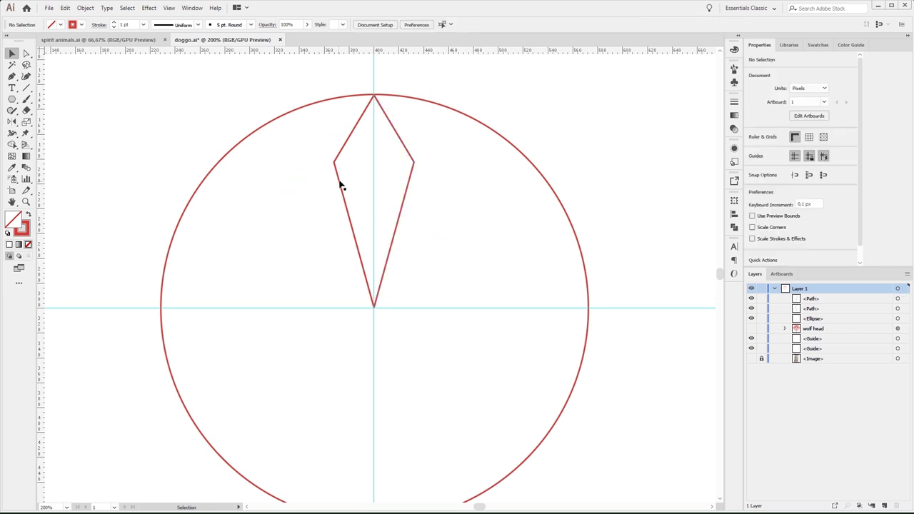
drag(364, 192, 410, 179)
key(ctrl+j)
key(a)
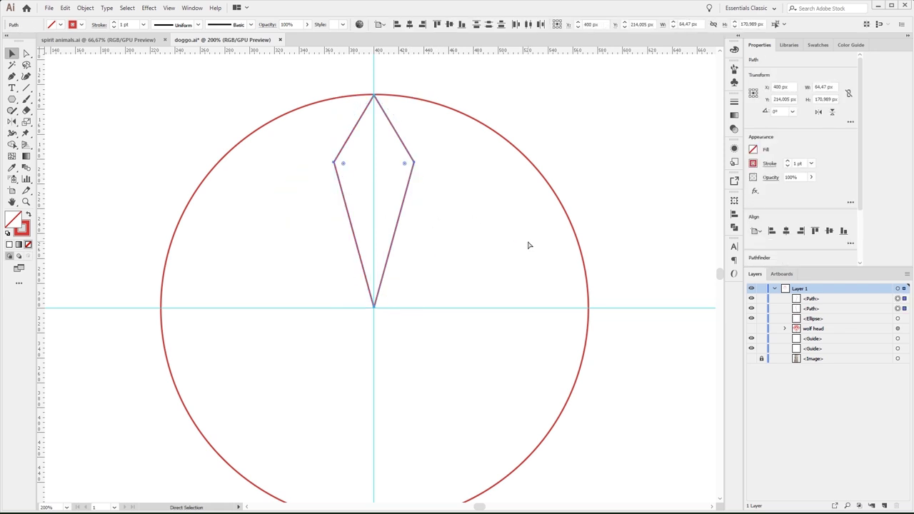
key(v)
key(a)
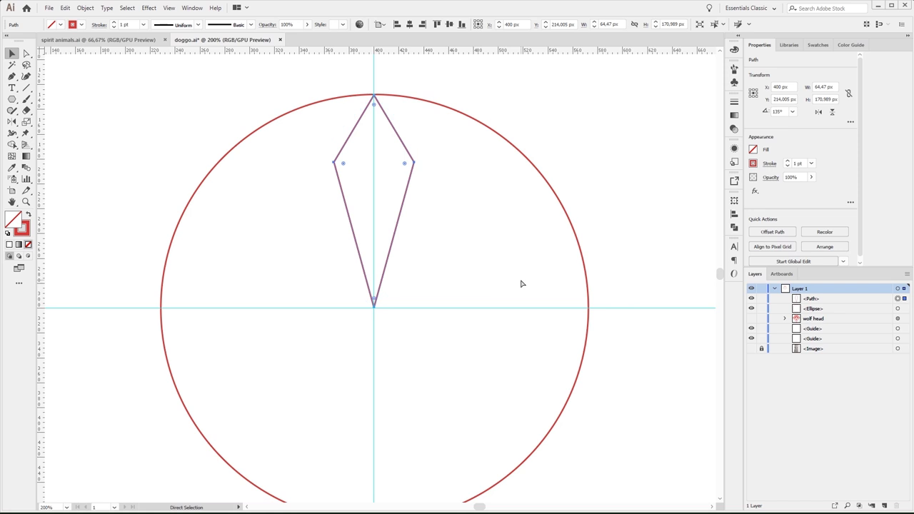
key(ctrl+j)
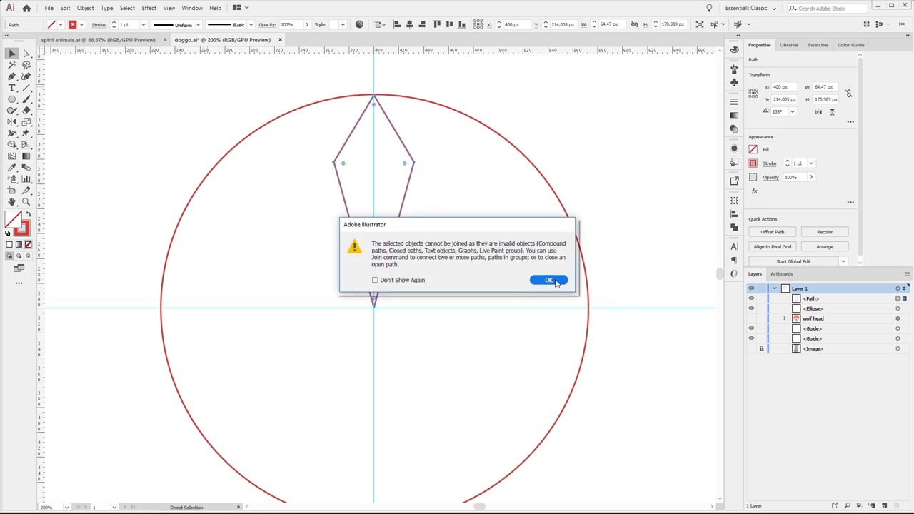
click(548, 279)
Reselect the closed kite petal path on its own.
key(v)
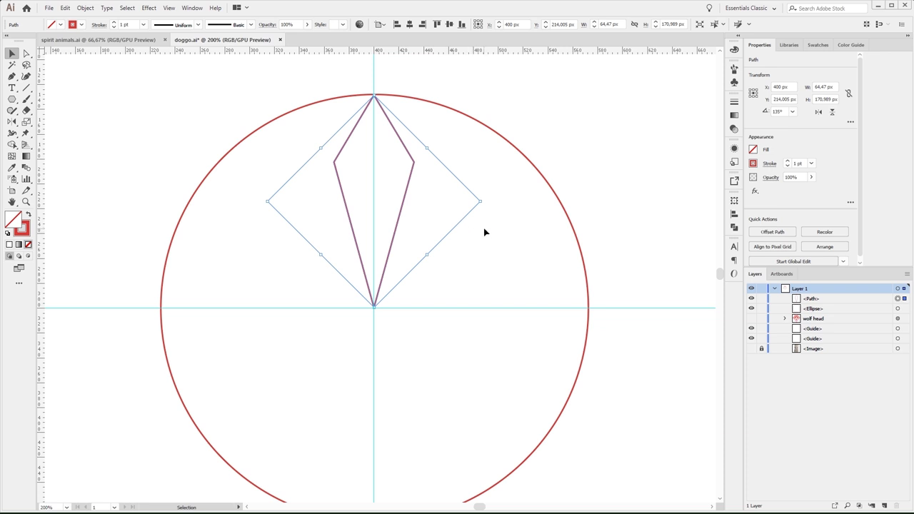
click(483, 232)
click(408, 154)
Apply Effect > Distort & Transform > Transform to the petal with Preview on and Reflect X off.
click(148, 8)
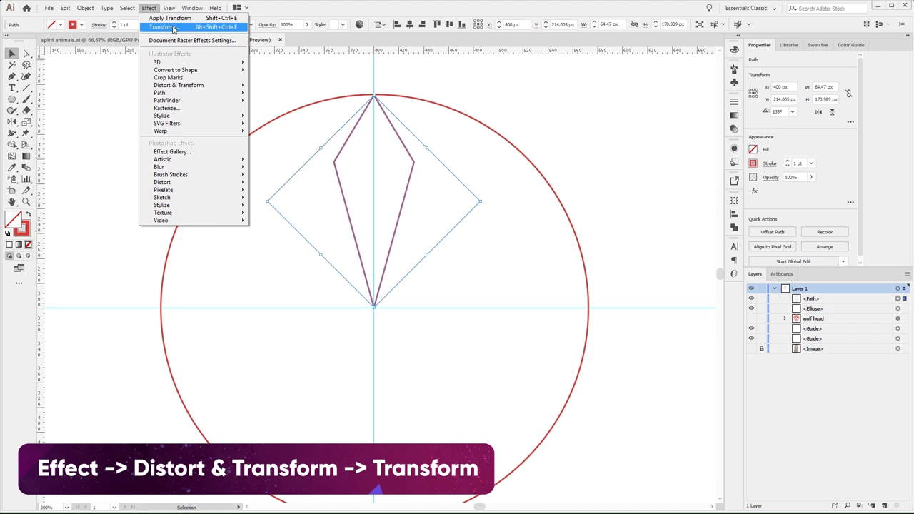
click(172, 29)
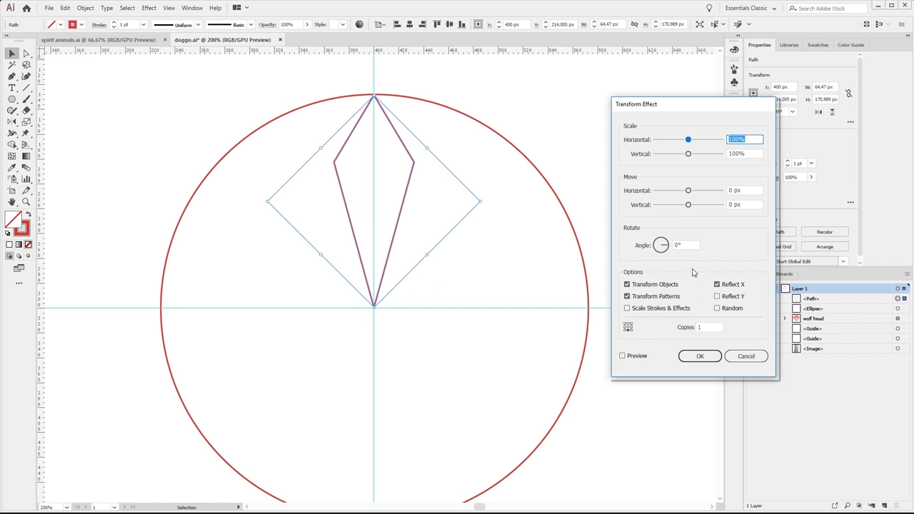
double_click(688, 246)
click(634, 355)
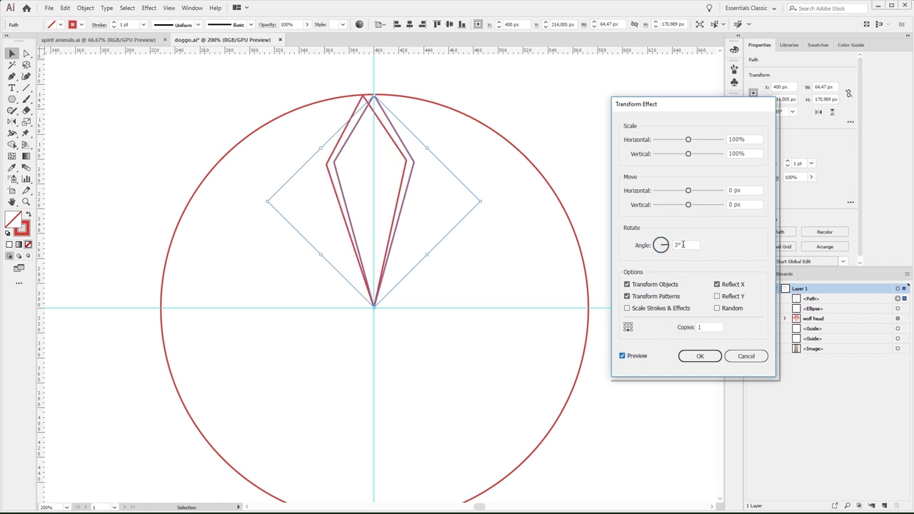
scroll(683, 244, up, 5)
scroll(683, 244, up, 10)
scroll(685, 245, up, 3)
scroll(685, 245, up, 3)
scroll(685, 245, up, 3)
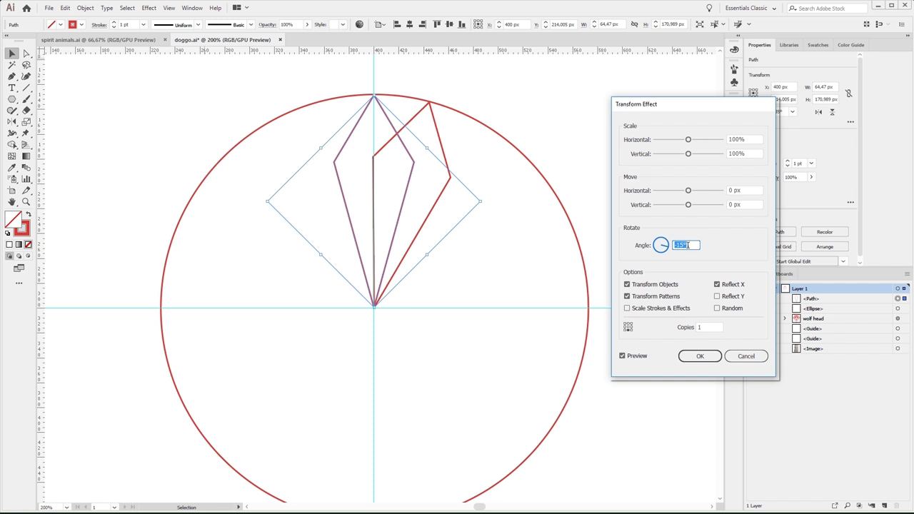
double_click(707, 326)
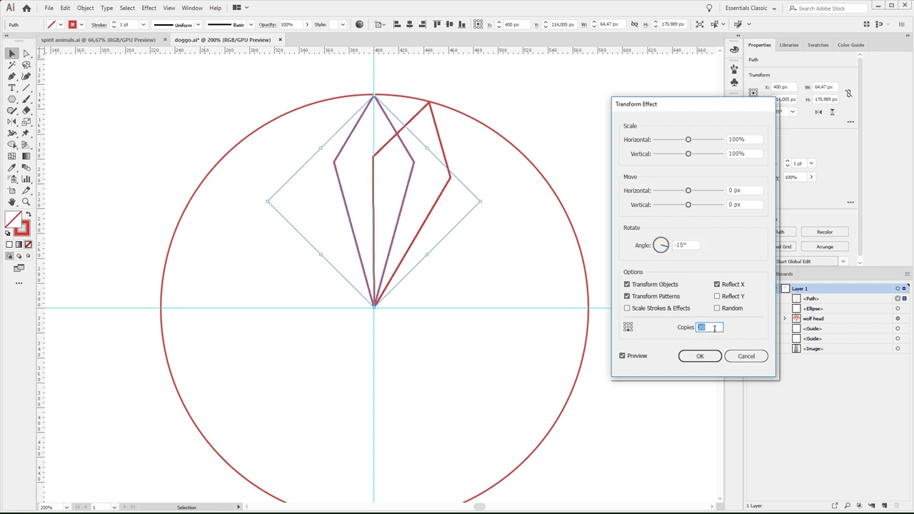
text(30)
click(682, 244)
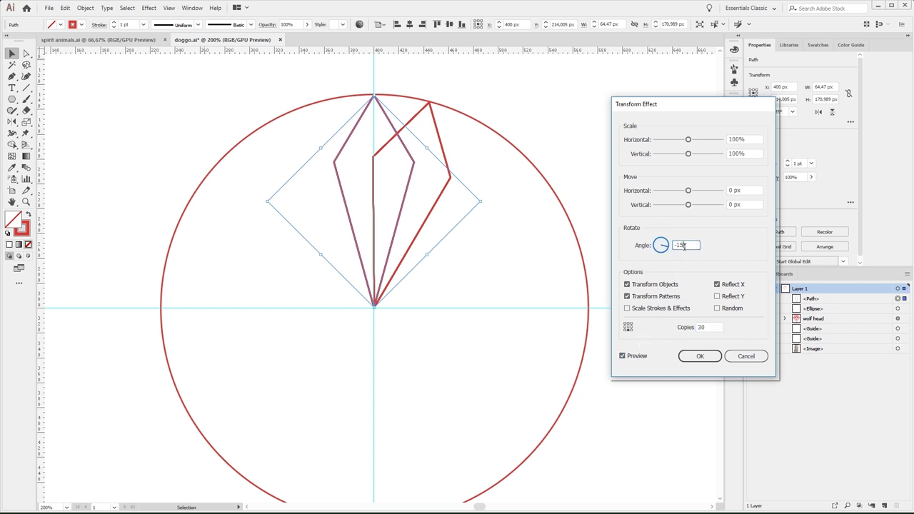
click(717, 284)
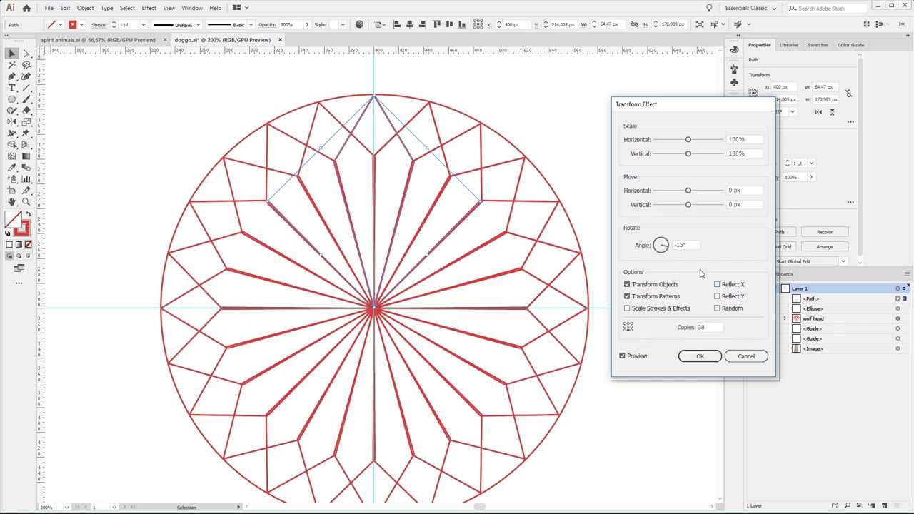
Try various rotation angles (-20°, -15°) and copy counts in the Transform effect.
click(681, 244)
key(Down)
key(Down)
key(Down)
key(Down)
key(Down)
key(Down)
key(Down)
key(Down)
click(709, 326)
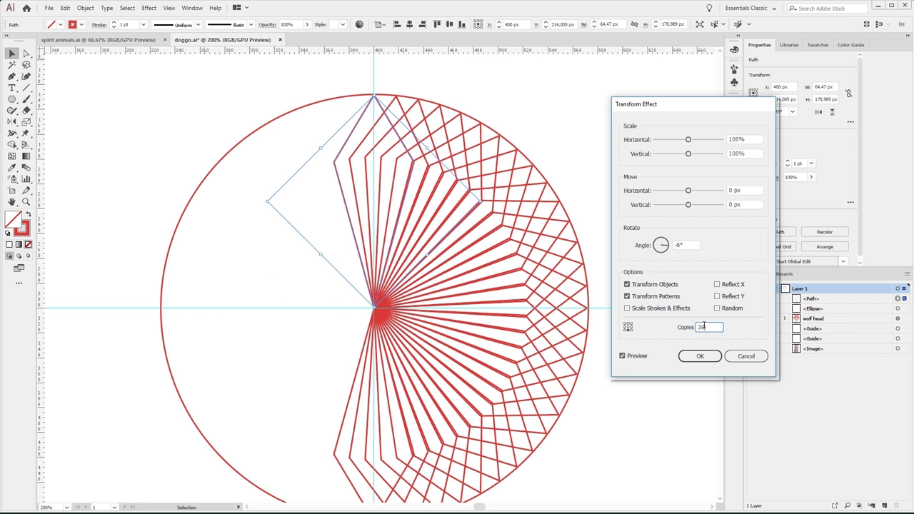
key(shift+Down)
key(shift+Down)
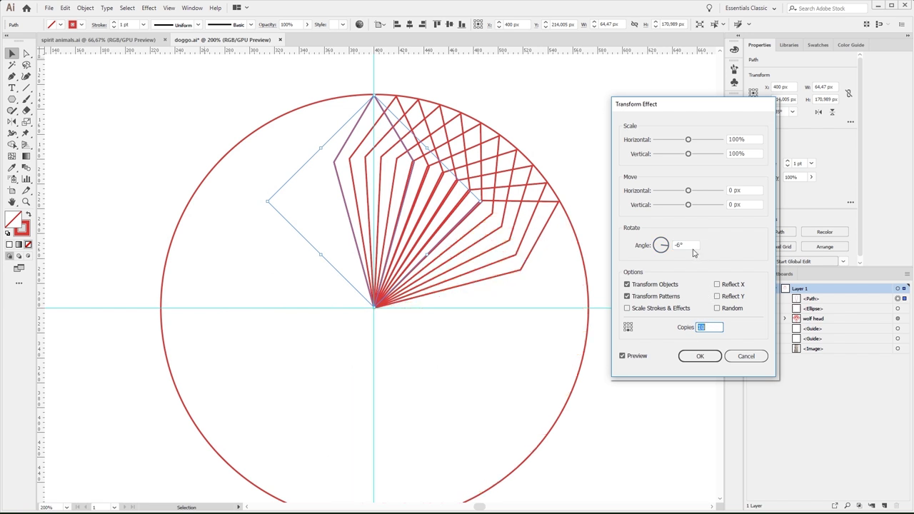
click(691, 244)
key(shift+Down)
key(shift+Down)
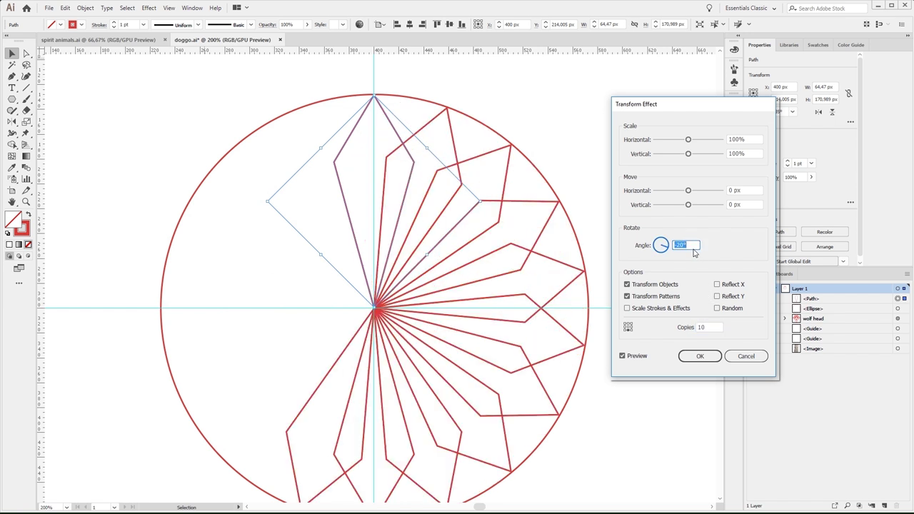
key(Up)
key(Up)
key(Up)
key(Up)
key(Up)
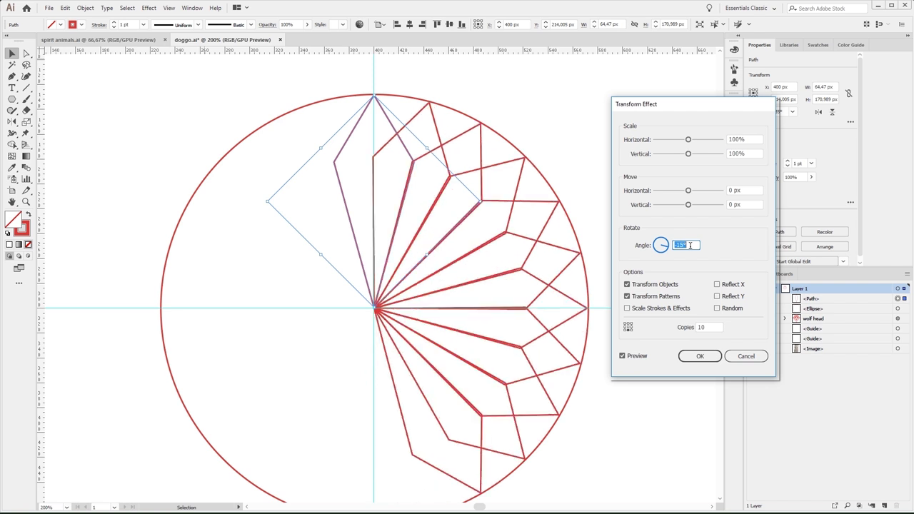
double_click(708, 326)
key(shift+Up)
key(Up)
key(Up)
key(Up)
key(Up)
key(Up)
key(Up)
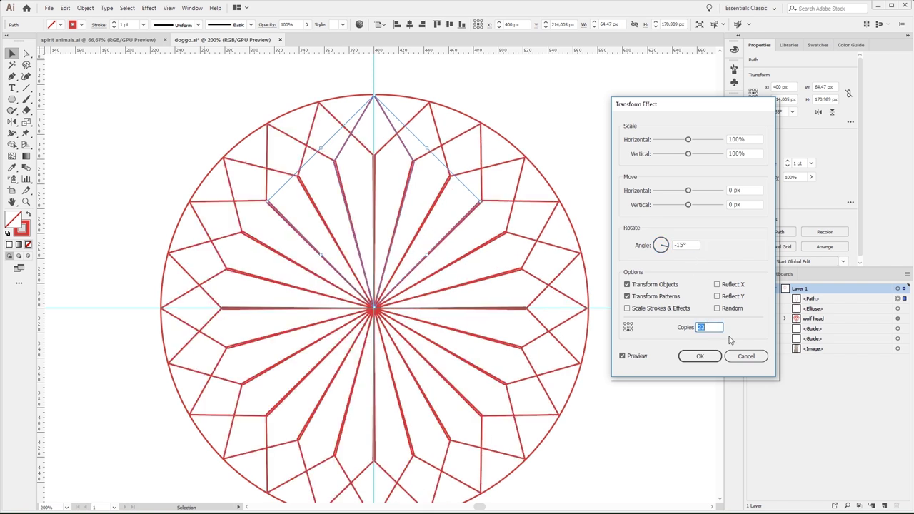
double_click(687, 245)
key(Up)
key(Up)
key(Up)
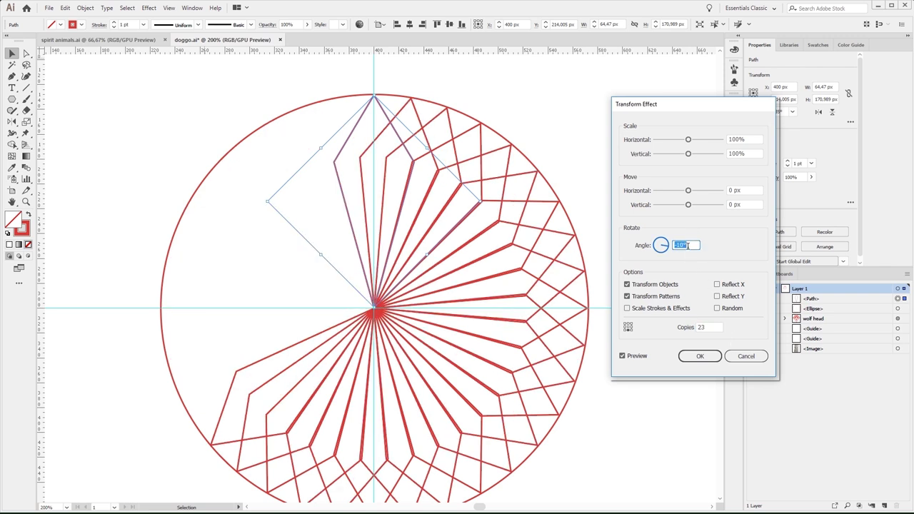
key(Up)
key(Up)
key(Up)
key(Up)
key(Up)
key(Down)
key(Down)
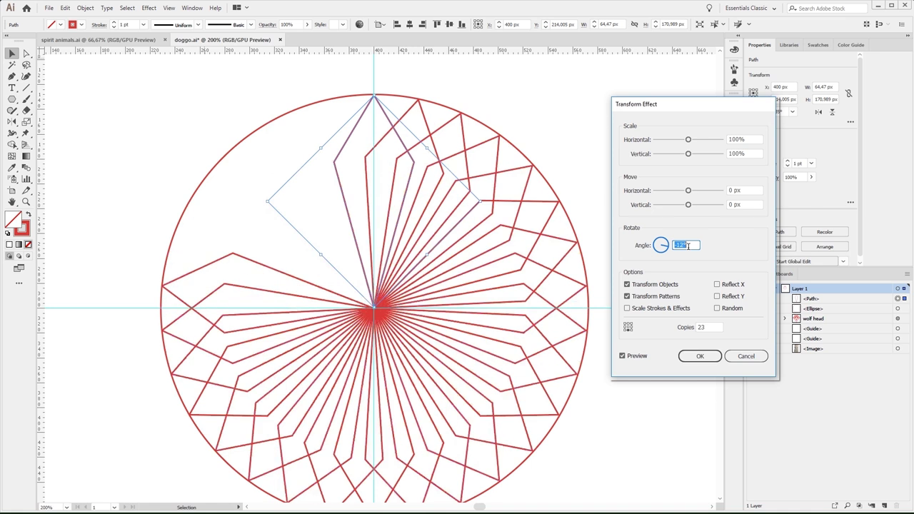
key(Down)
key(Up)
key(Up)
key(Up)
click(713, 326)
key(shift+Down)
key(shift+Down)
key(Down)
key(Down)
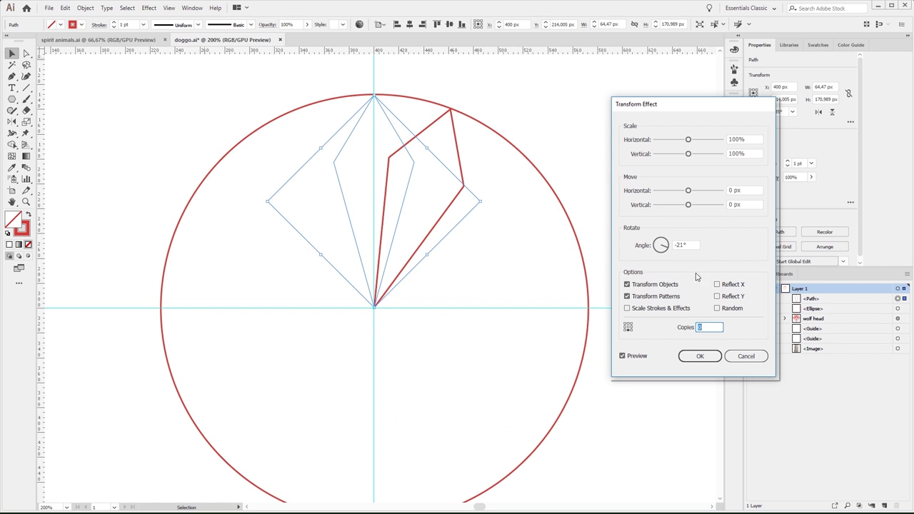
key(Up)
key(Up)
key(Up)
key(Up)
key(Up)
key(Up)
key(Up)
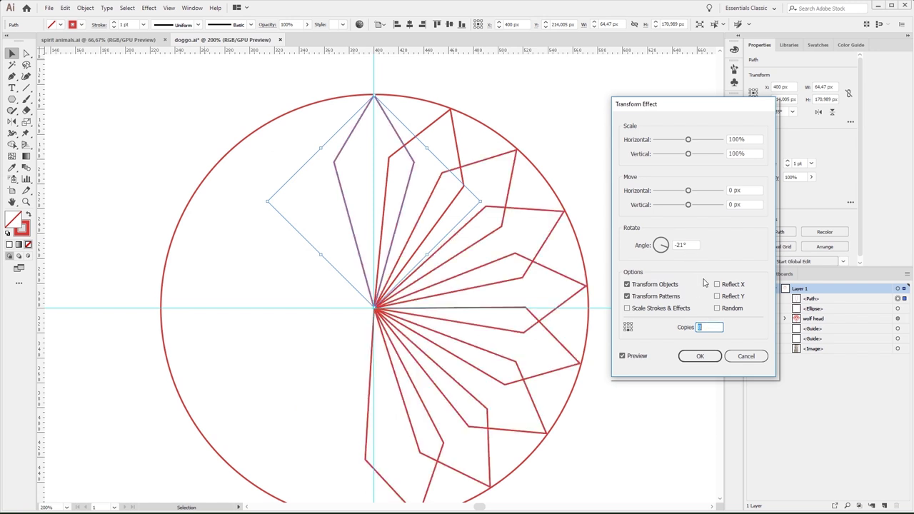
Settle on -30° rotation with 11 copies and apply the Transform effect.
click(685, 244)
key(Down)
key(Down)
key(Down)
key(Down)
key(Down)
key(Down)
key(Down)
key(Down)
key(Down)
key(Down)
key(Down)
key(Down)
key(Down)
key(Down)
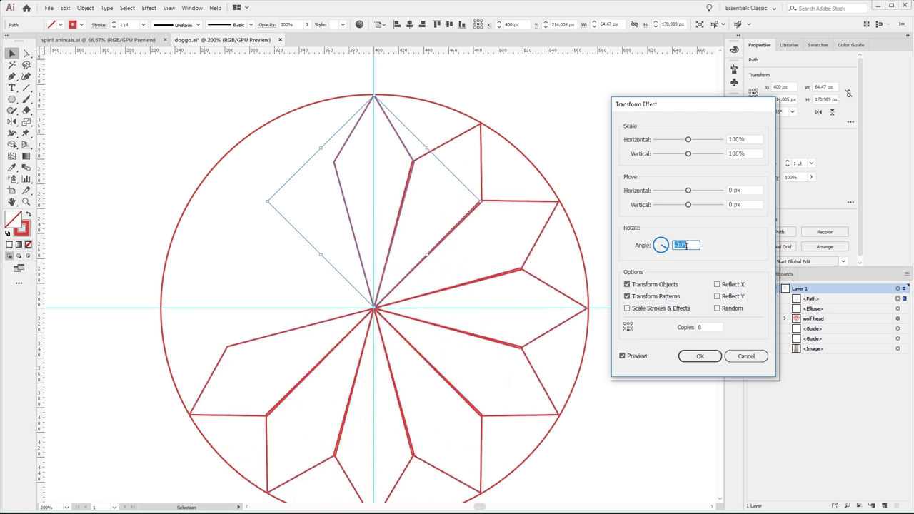
key(Down)
key(Down)
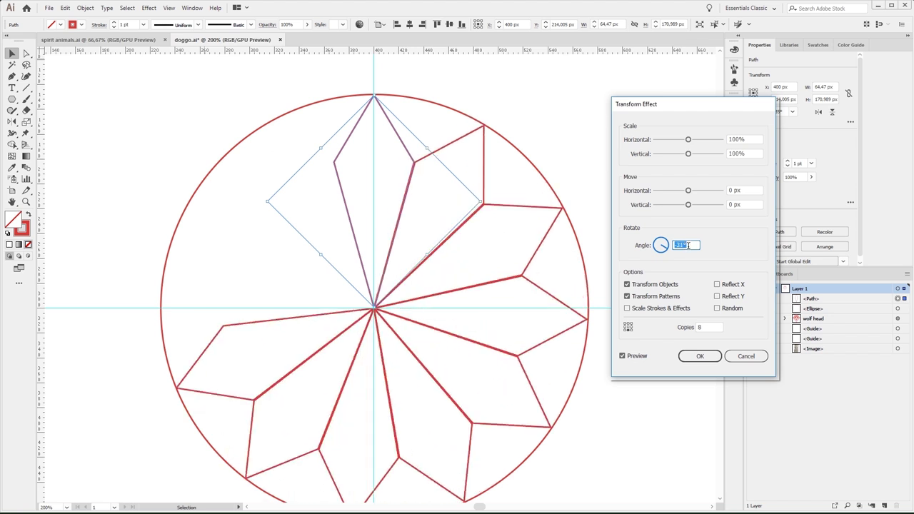
click(711, 326)
key(Up)
key(Up)
key(Up)
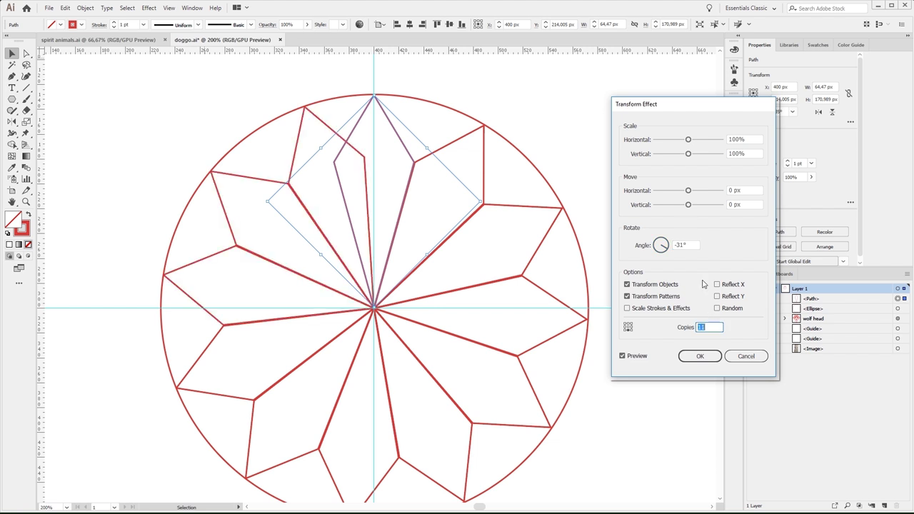
click(681, 244)
key(Up)
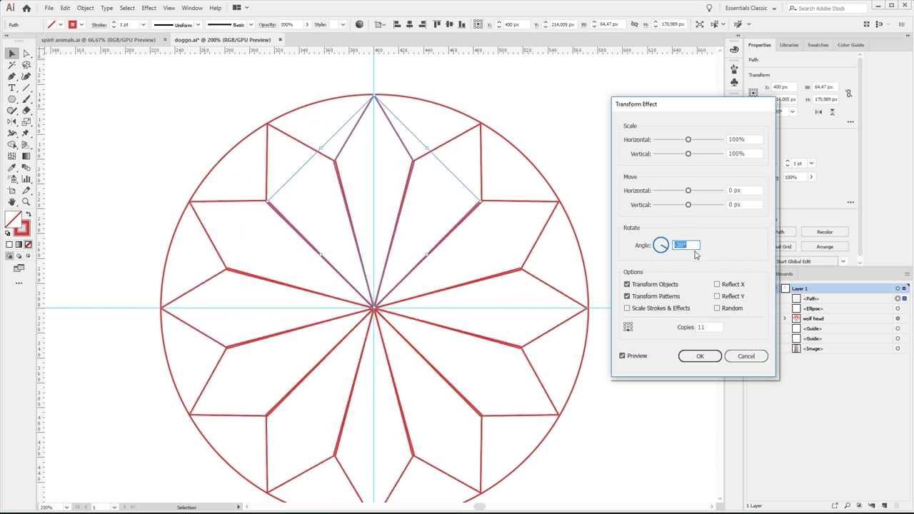
click(702, 356)
click(607, 191)
Select the twelve-petal rosette path in the Layers panel and delete it.
key(a)
key(ctrl+minus)
key(ctrl+minus)
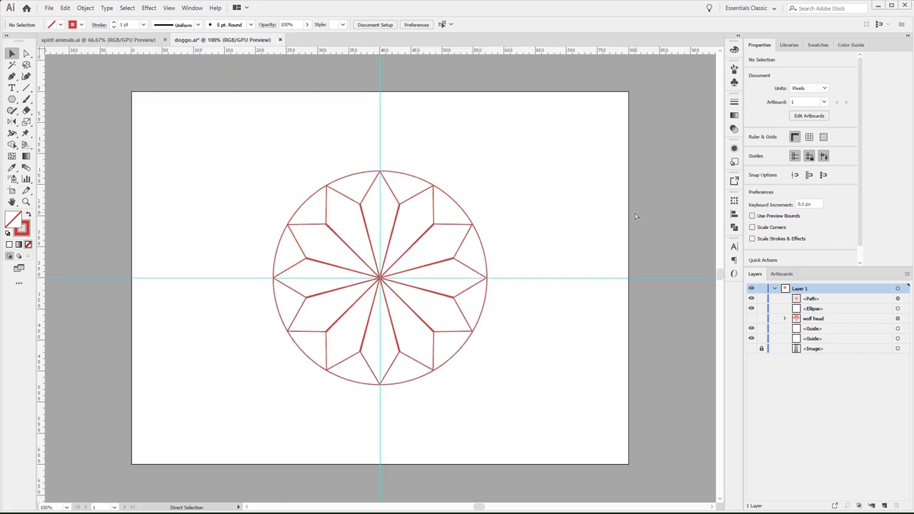
key(ctrl+minus)
key(ctrl+minus)
key(ctrl+plus)
key(ctrl+plus)
key(ctrl+plus)
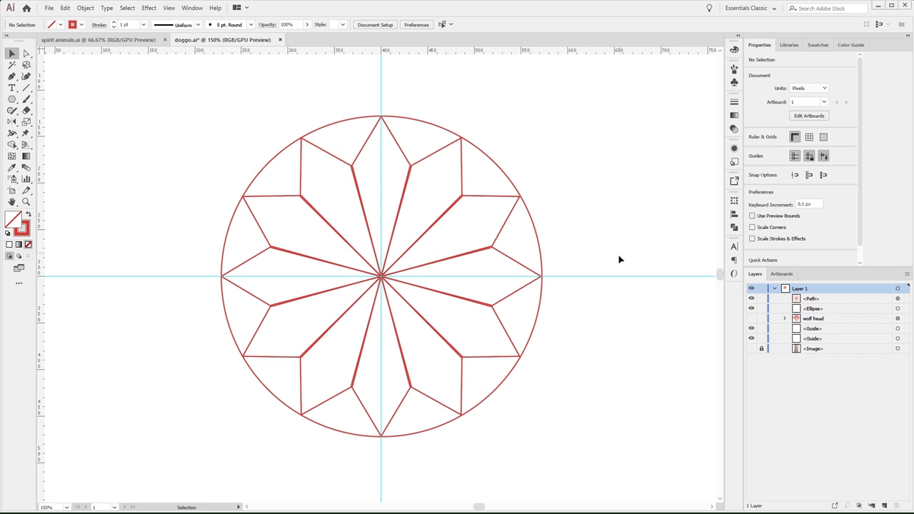
click(896, 299)
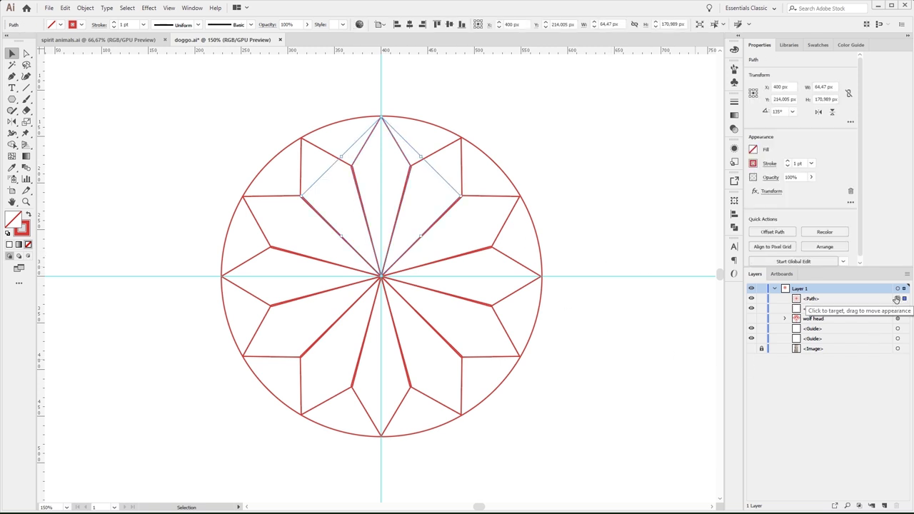
key(Delete)
key(ctrl+plus)
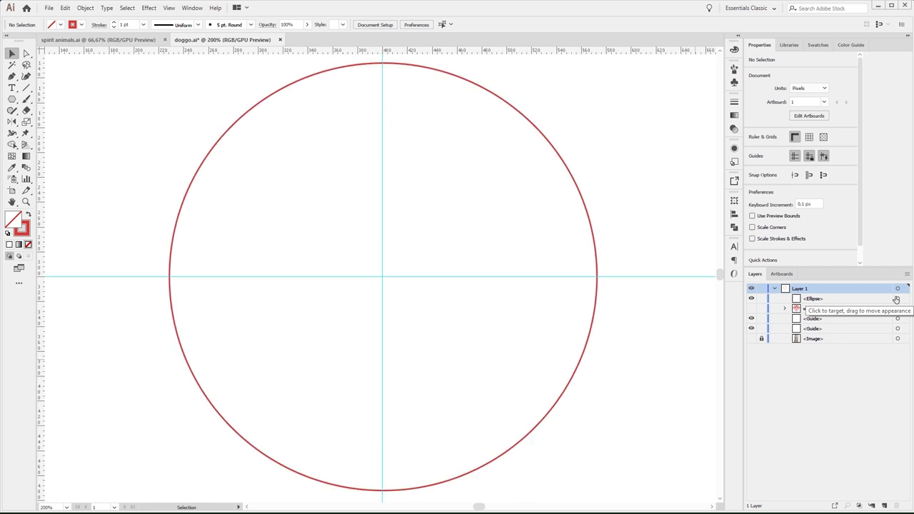
key(p)
scroll(428, 167, up, 1)
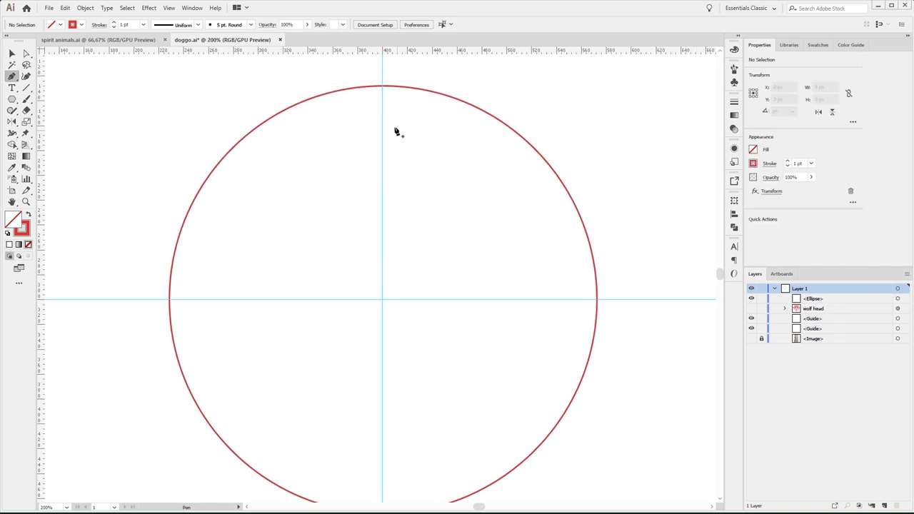
Draw a curved Pen path from the circle's top point down to its centre.
click(381, 87)
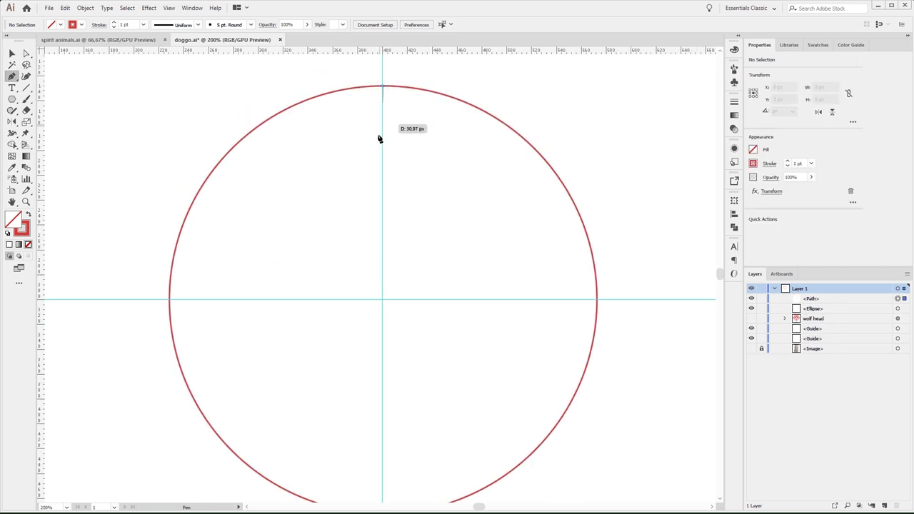
drag(330, 203, 331, 237)
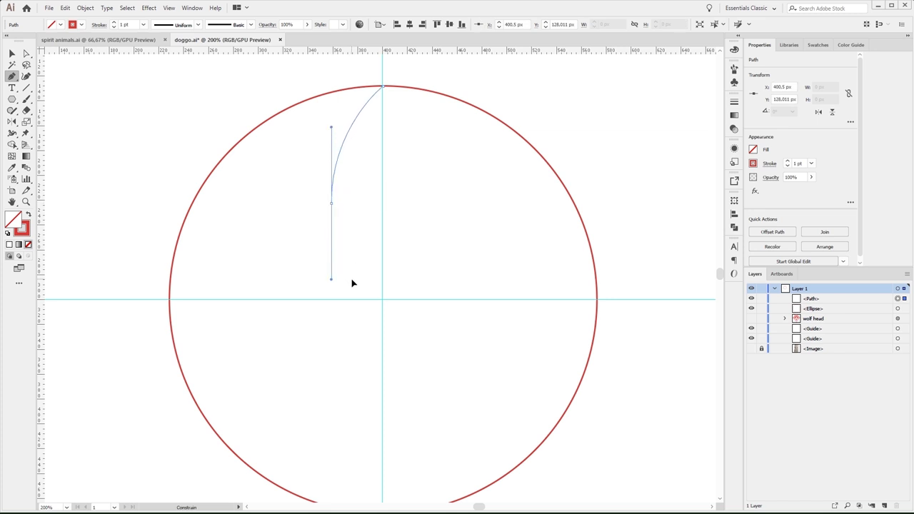
drag(382, 302, 383, 304)
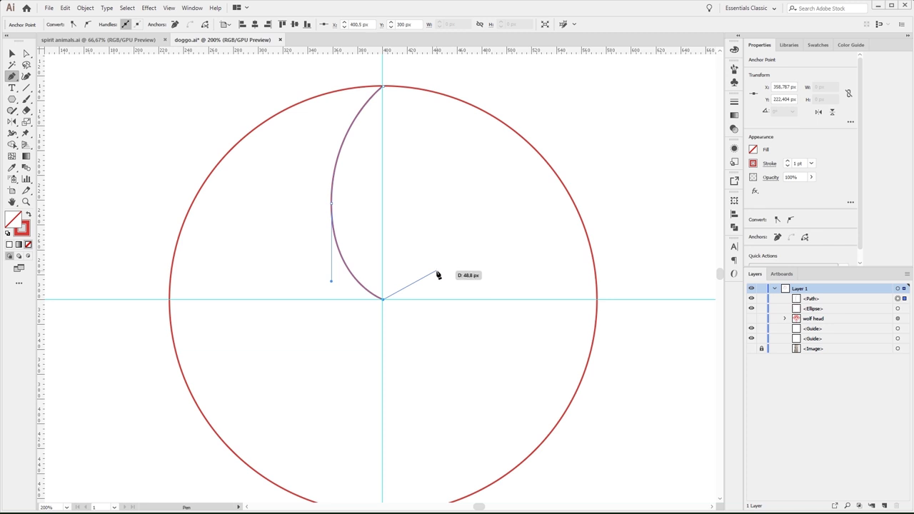
key(ctrl+z)
click(382, 300)
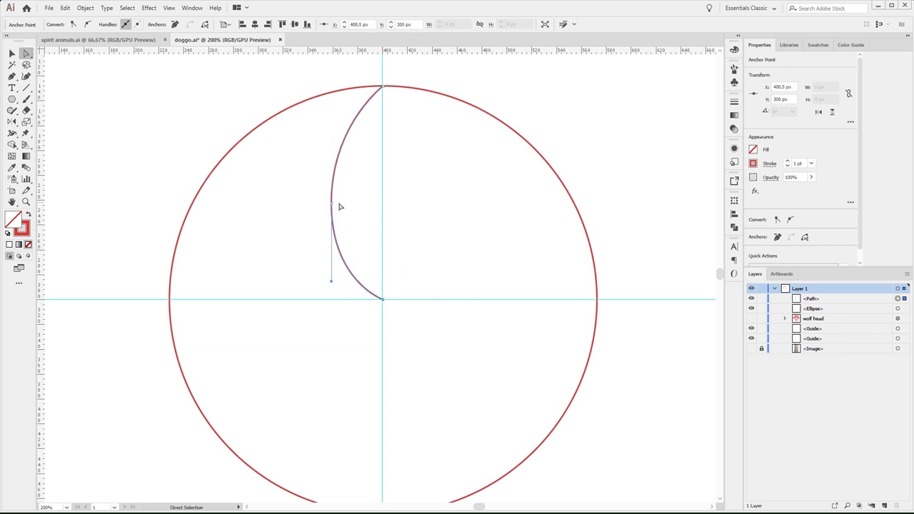
Raise the arc's middle anchor to reshape the curve, then select the arc.
key(a)
drag(330, 202, 331, 177)
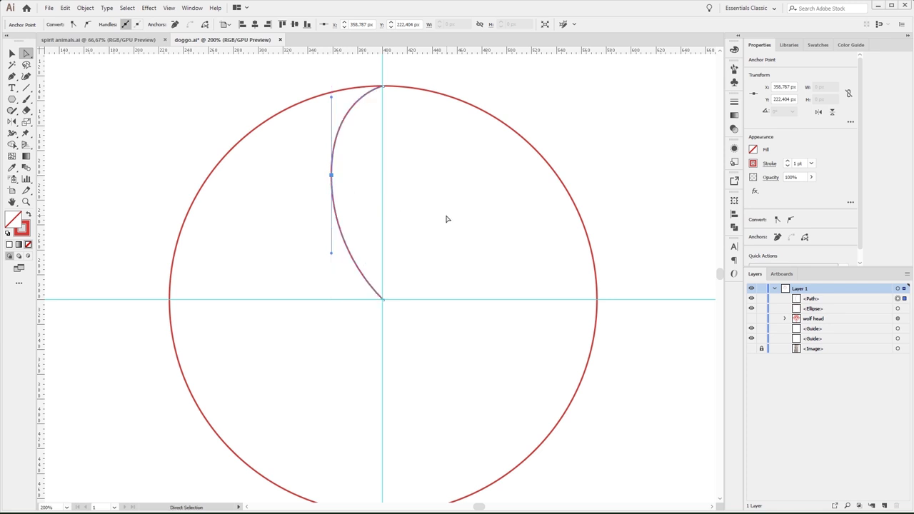
click(453, 220)
key(v)
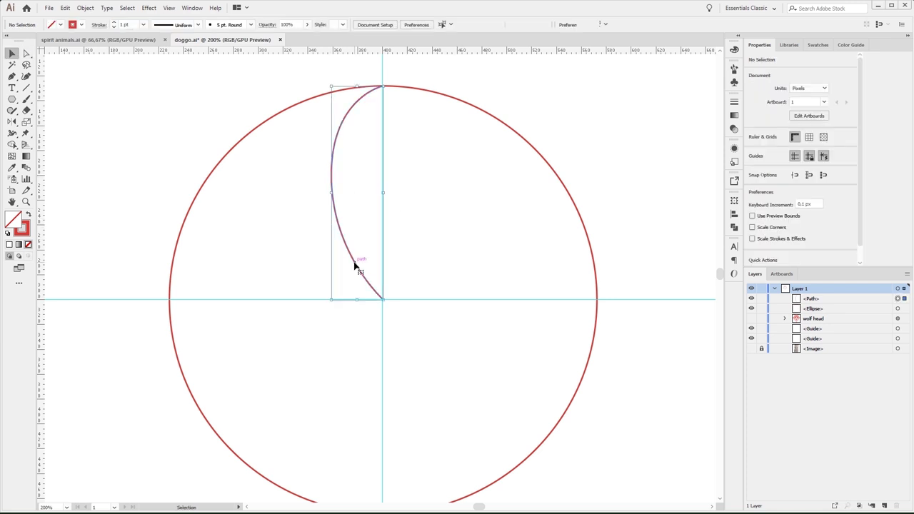
click(356, 265)
click(149, 8)
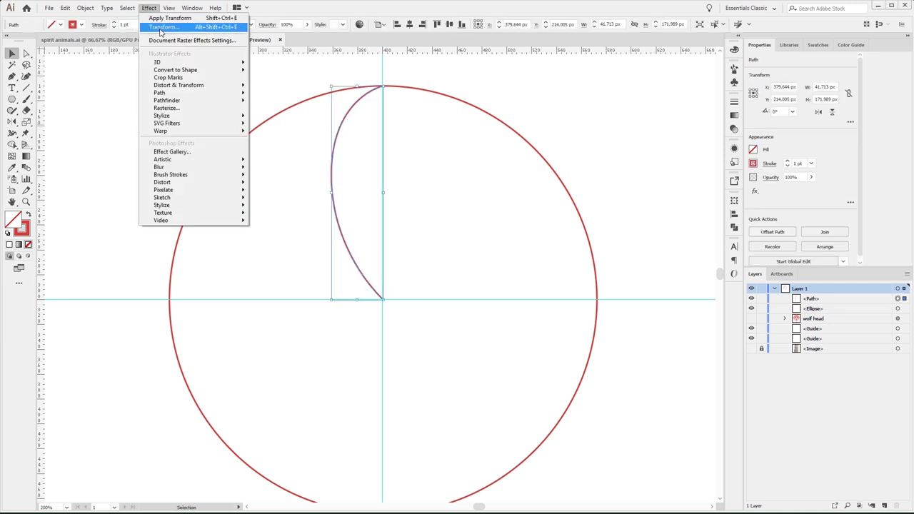
Apply a Transform effect rotating the arc -15° about its bottom point with 23 copies.
click(171, 32)
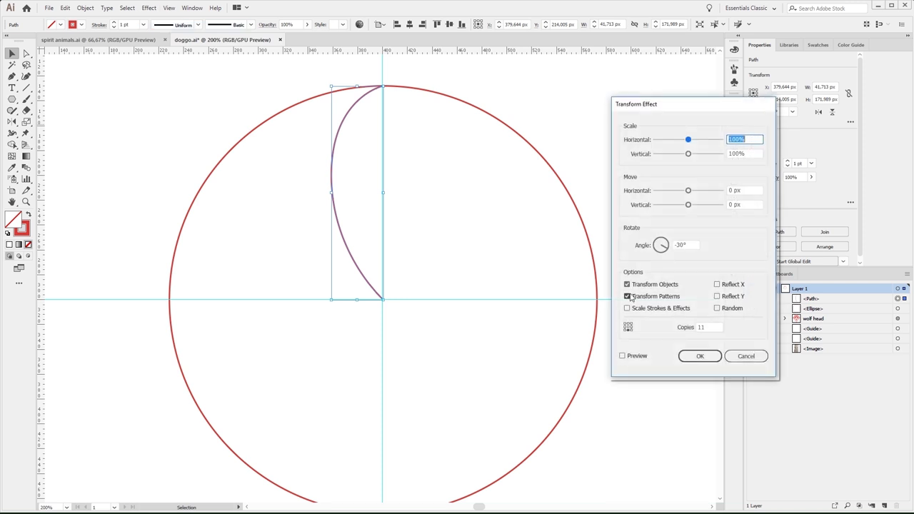
click(622, 355)
click(628, 327)
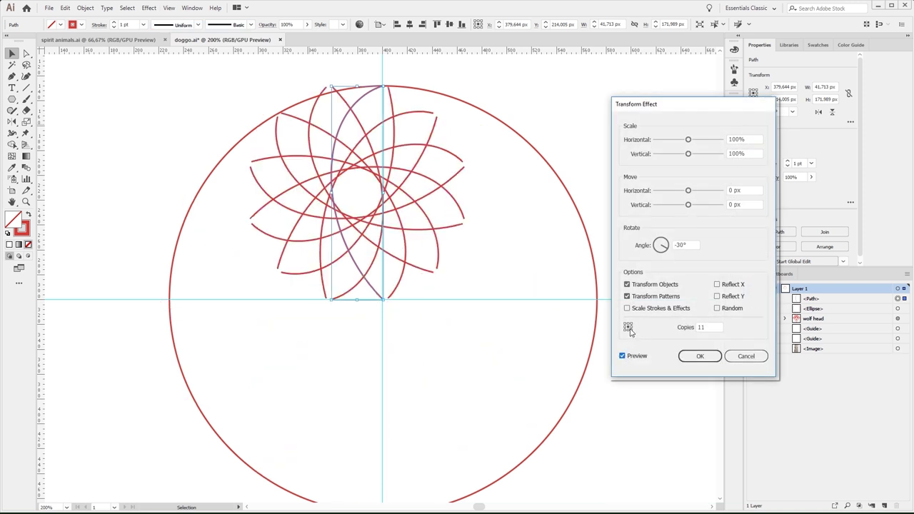
click(625, 330)
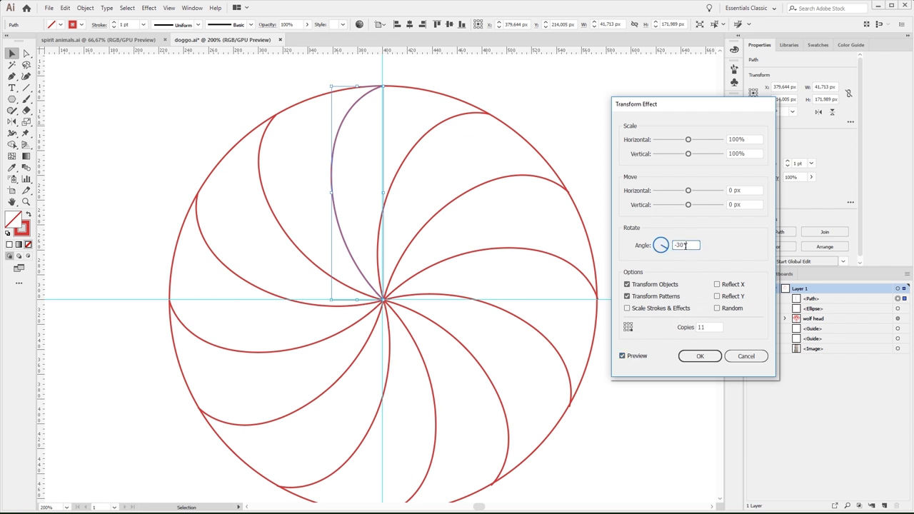
key(shift+Up)
key(Up)
key(Up)
key(Up)
key(Up)
key(Up)
click(707, 326)
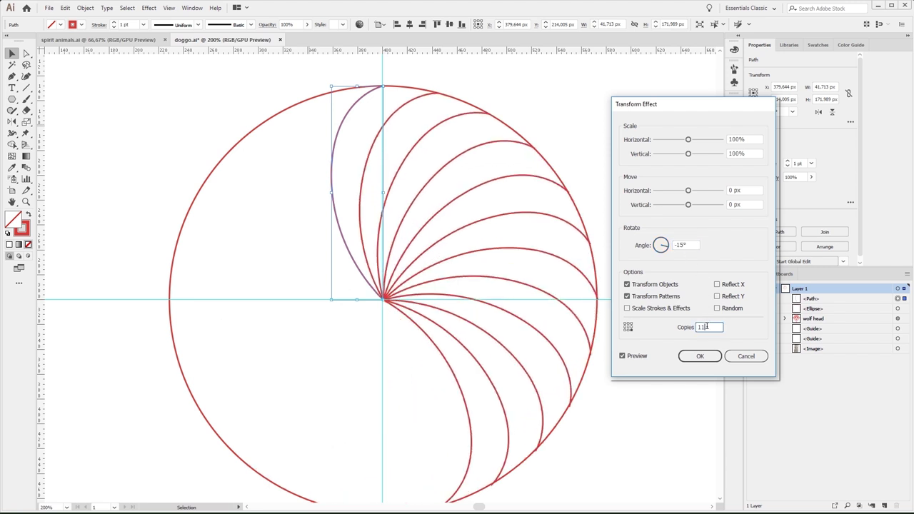
key(shift+Up)
key(Up)
key(Up)
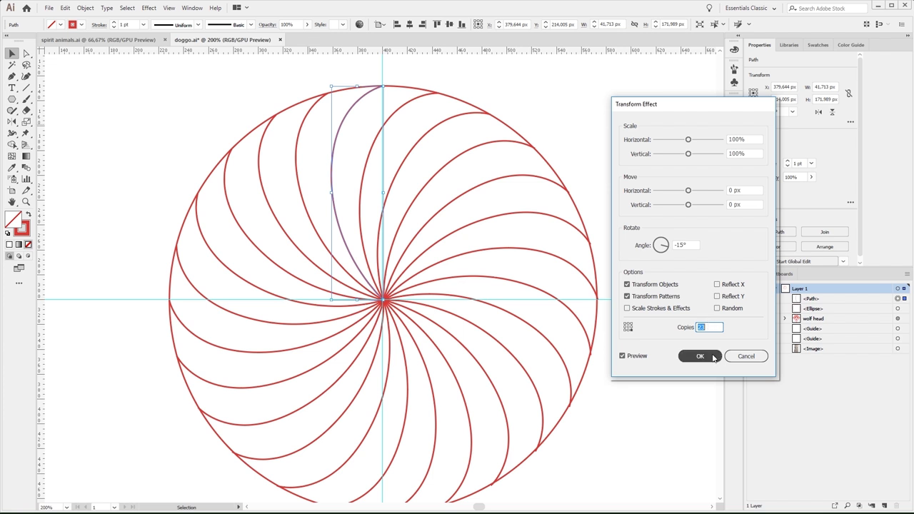
click(699, 356)
click(625, 187)
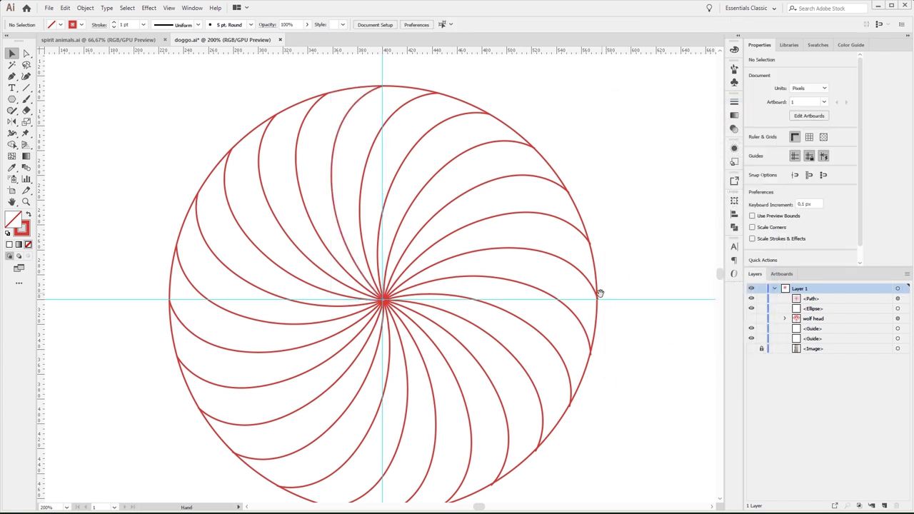
Paste a copy of the swirl in front and flip it horizontally.
scroll(598, 290, down, 3)
scroll(379, 227, up, 3)
key(a)
click(373, 245)
key(ctrl+c)
key(ctrl+f)
key(v)
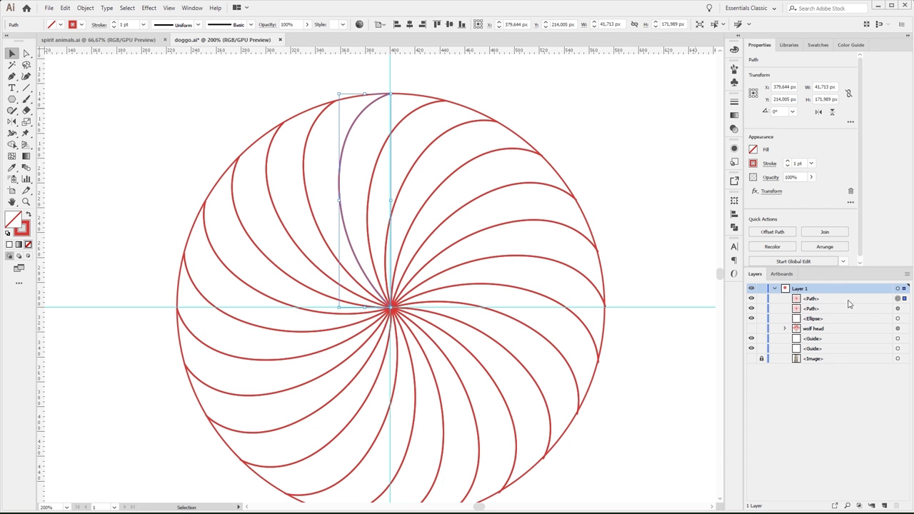
click(734, 148)
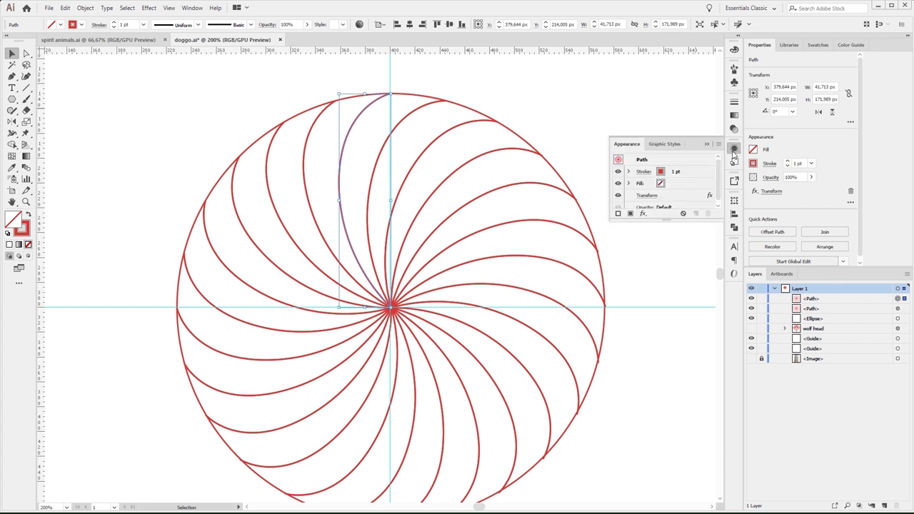
click(734, 148)
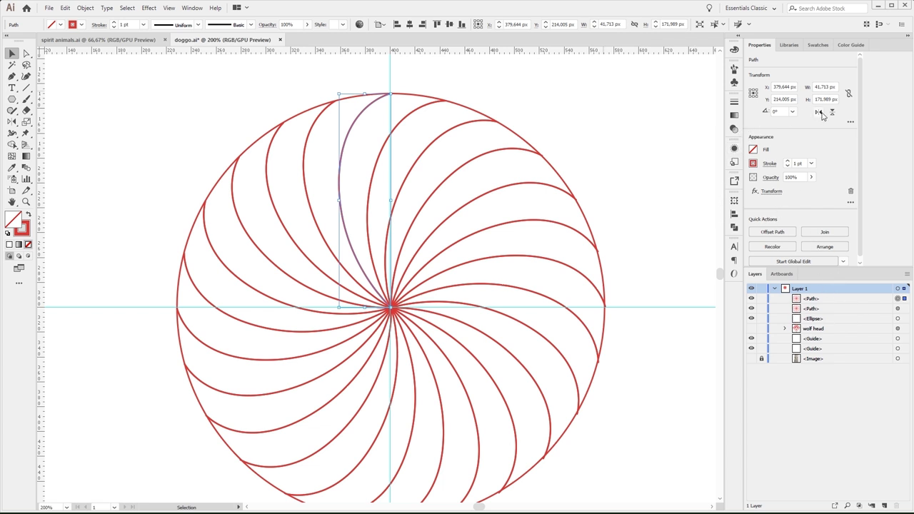
click(818, 113)
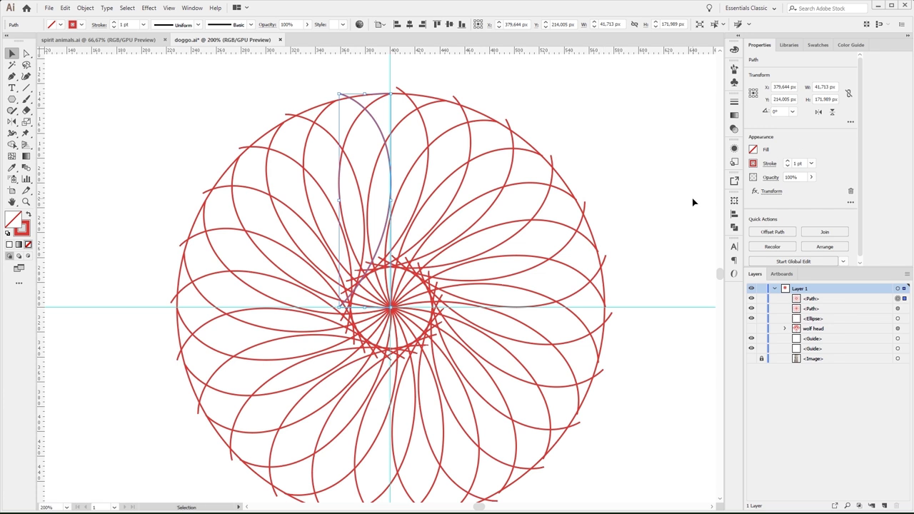
Reapply the copy's Transform effect and shift it right to share the centre.
click(734, 148)
click(655, 198)
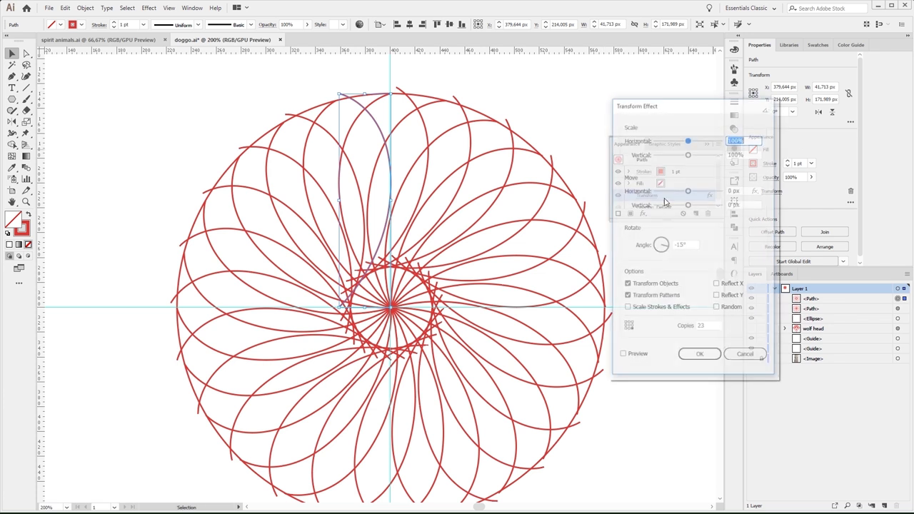
click(689, 354)
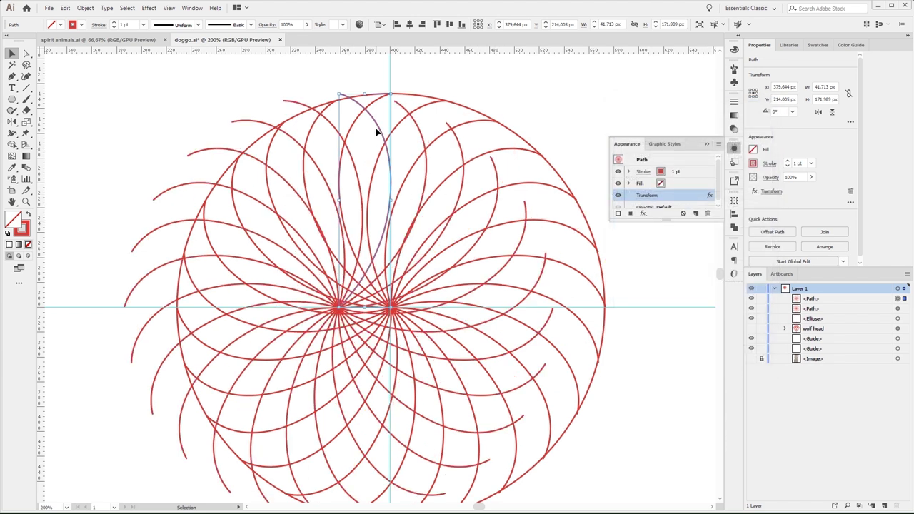
drag(377, 132, 426, 138)
key(Right)
key(Right)
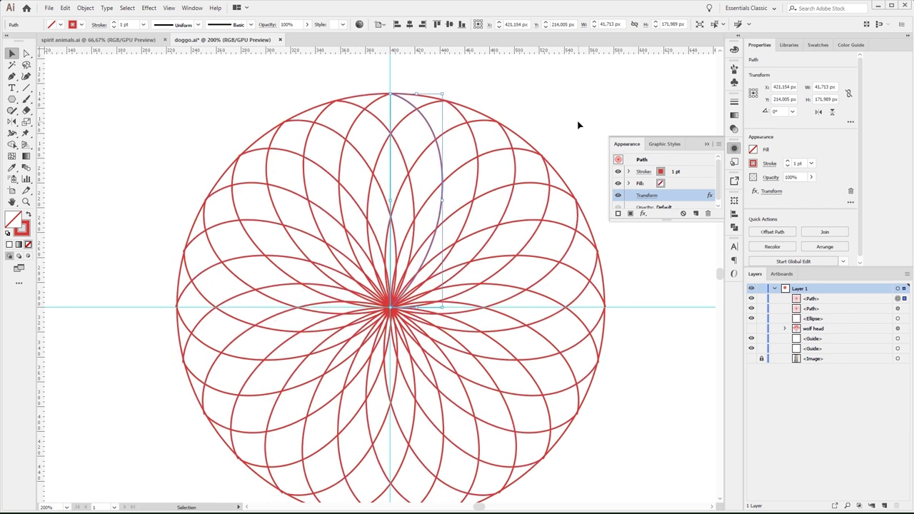
click(578, 126)
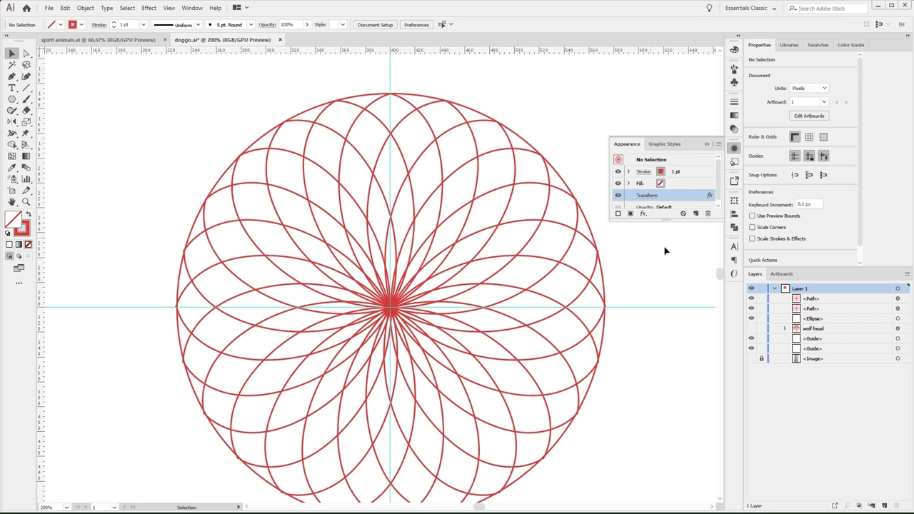
Select the petal arc and inspect the rosette in Outline view, zoomed on its top.
click(897, 299)
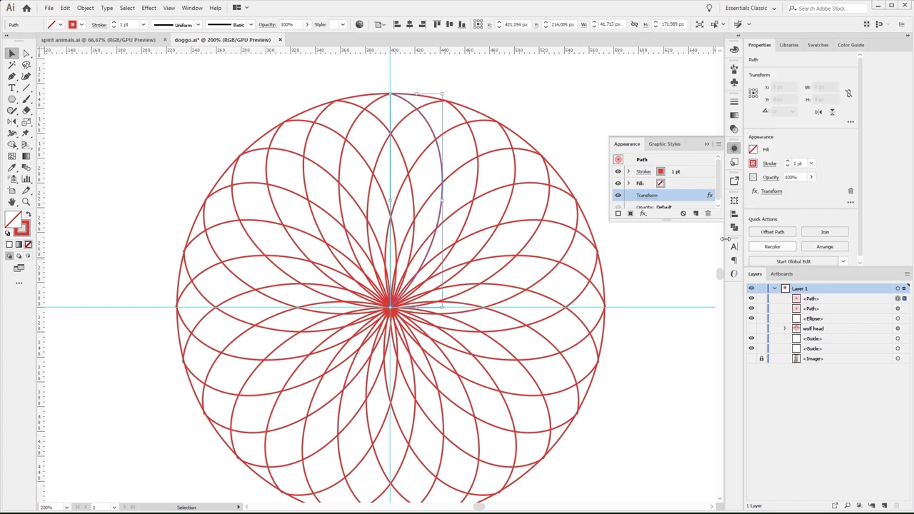
key(ctrl+y)
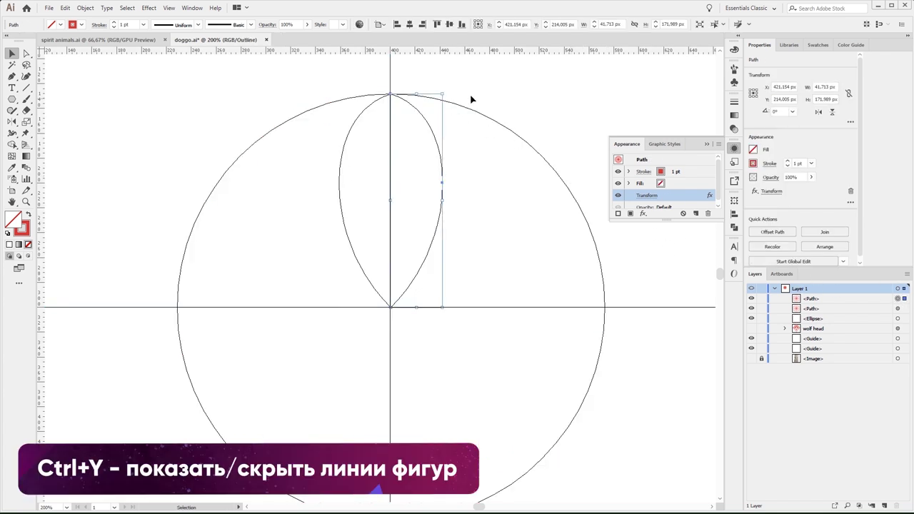
click(503, 100)
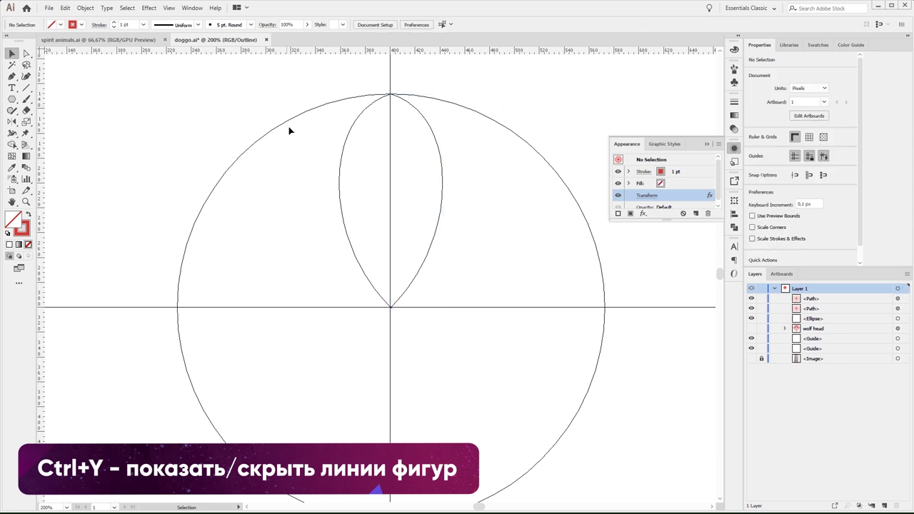
click(436, 140)
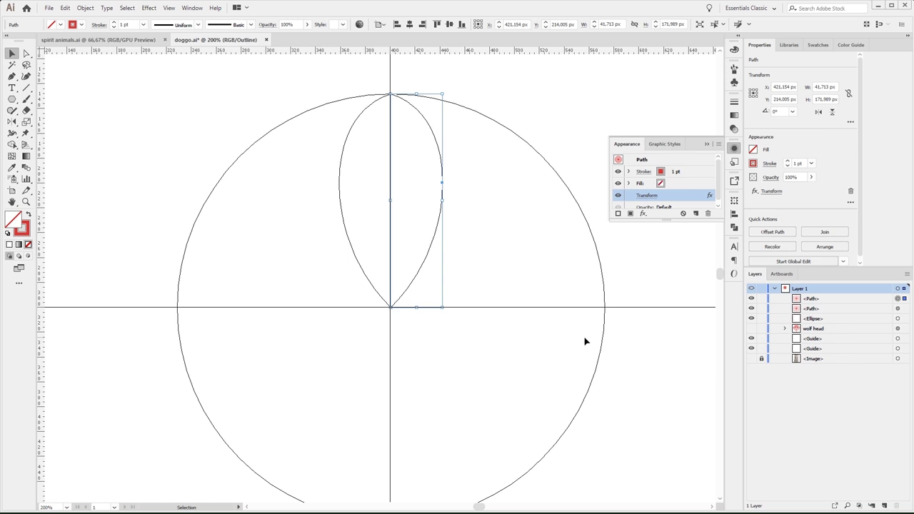
key(a)
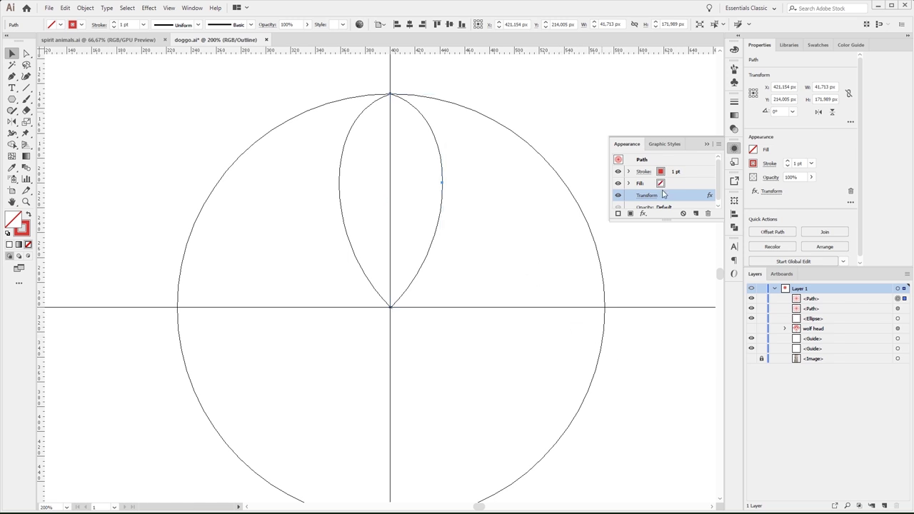
key(v)
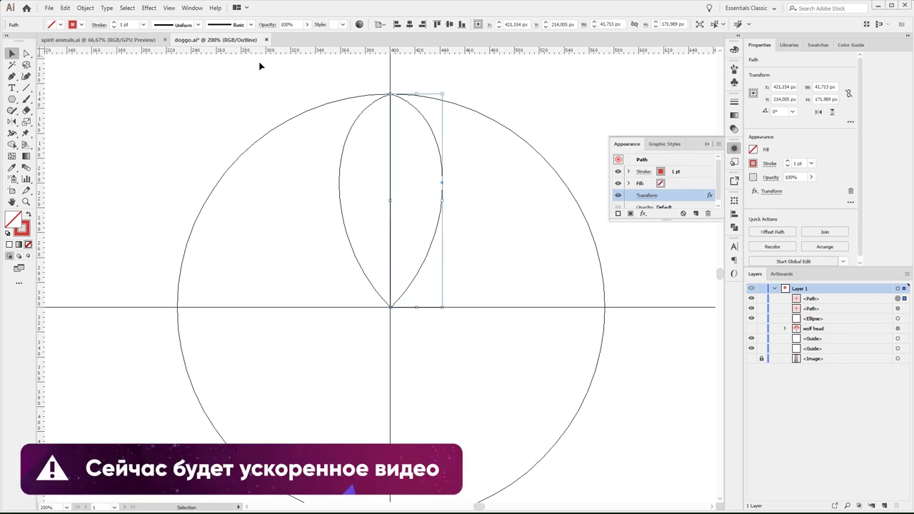
key(ctrl+y)
key(ctrl+plus)
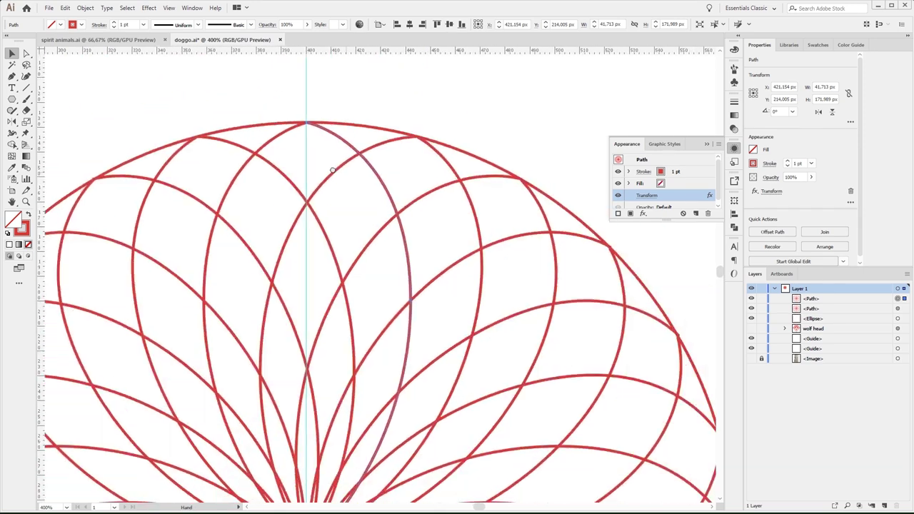
drag(532, 135, 366, 474)
Trim the petal arc's height to 171.5 px, checking the result in outline view.
key(ctrl+y)
drag(347, 178, 363, 172)
key(ctrl+y)
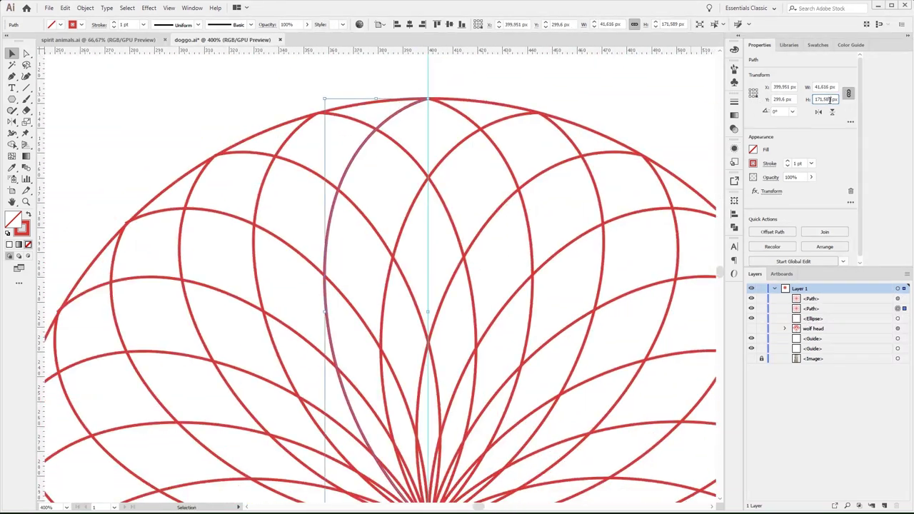
key(ctrl+y)
key(ctrl+y)
mouse_move(418, 159)
mouse_down()
mouse_move(399, 370)
mouse_move(464, 267)
mouse_move(465, 276)
mouse_up()
key(ctrl+y)
click(822, 99)
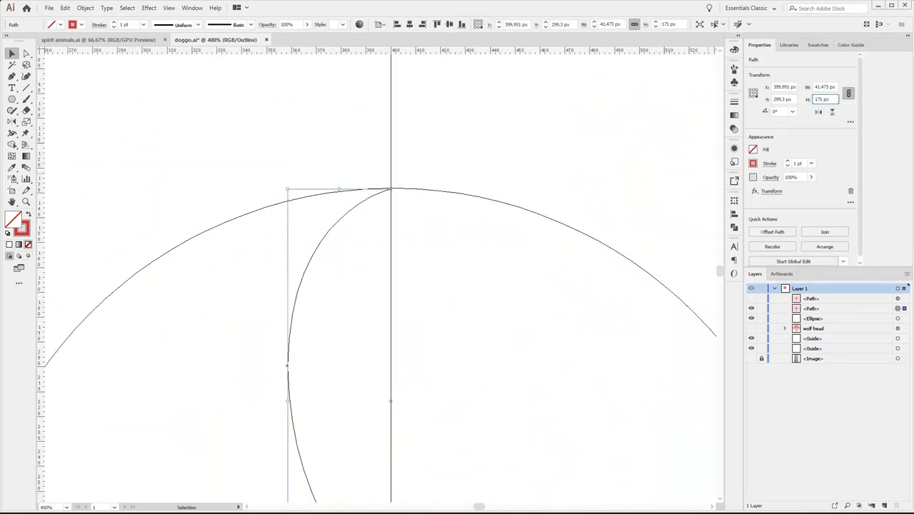
click(235, 173)
key(ctrl+y)
mouse_move(422, 306)
mouse_down()
mouse_move(529, 309)
mouse_move(286, 479)
mouse_up()
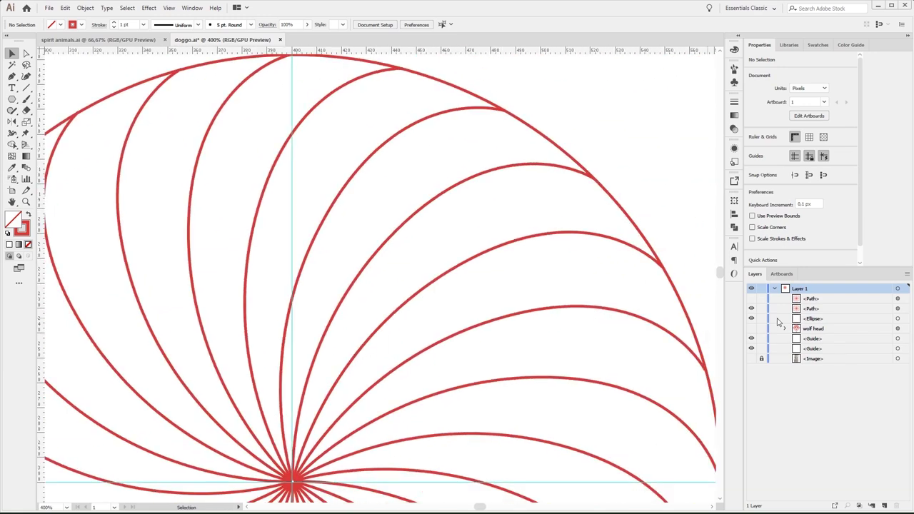
Verify the arcs meet cleanly at the rosette centre, then fit the whole artboard in view.
key(ctrl+z)
key(ctrl+y)
click(336, 94)
key(ctrl+y)
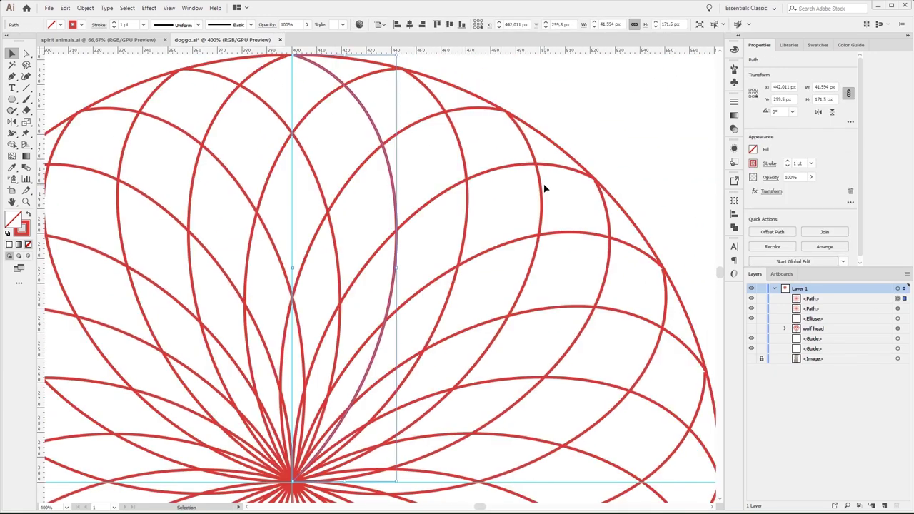
drag(286, 464, 236, 100)
mouse_move(176, 192)
mouse_down()
mouse_move(442, 277)
mouse_move(173, 292)
mouse_move(387, 259)
mouse_up()
mouse_move(381, 221)
mouse_down()
mouse_move(418, 195)
mouse_move(408, 245)
mouse_move(541, 293)
mouse_up()
key(ctrl+y)
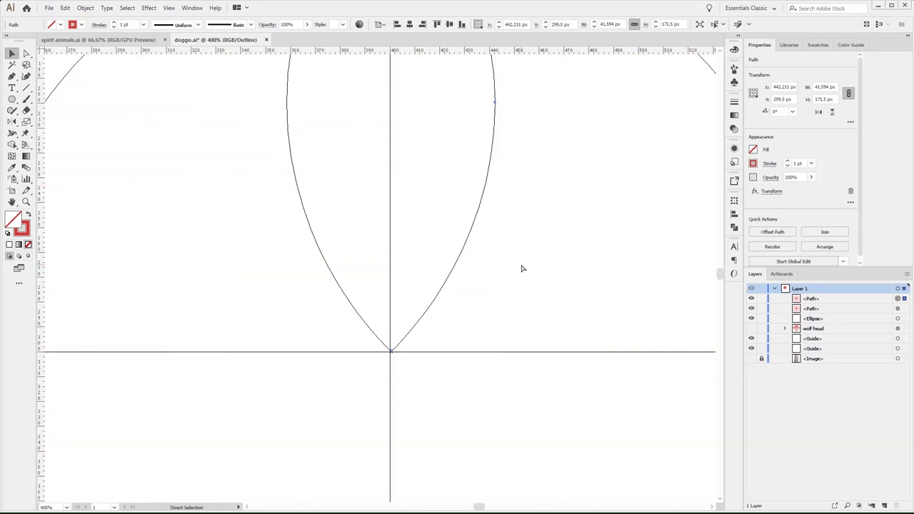
key(ctrl+y)
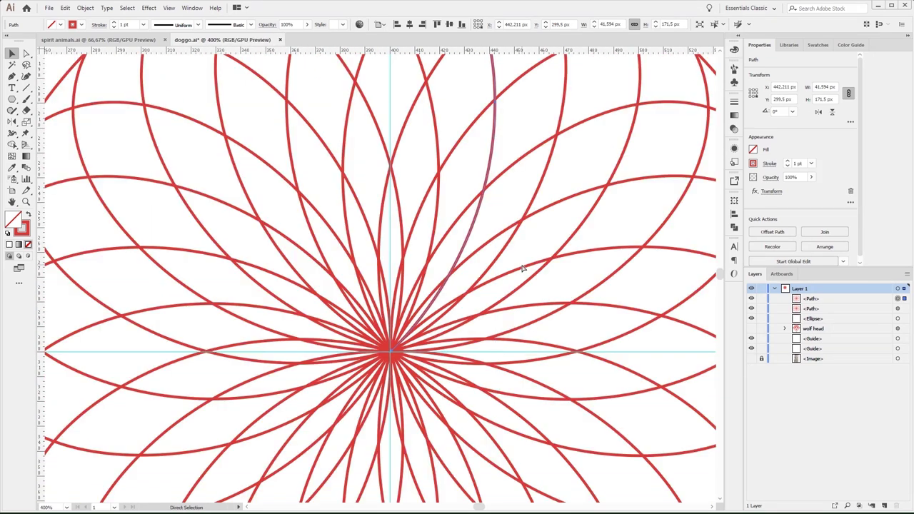
key(ctrl+1)
key(v)
click(558, 259)
key(ctrl+0)
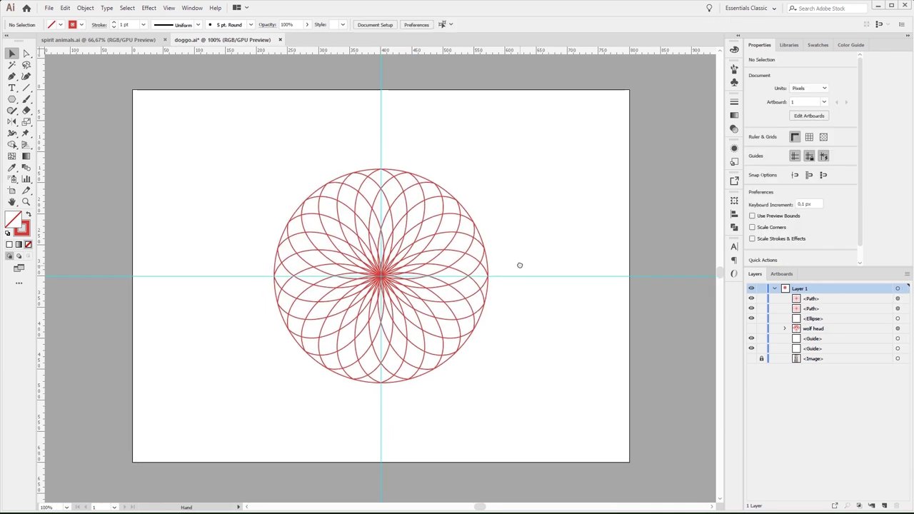
Group the outer circle with both rosette paths and name the group 'circle'.
click(897, 318)
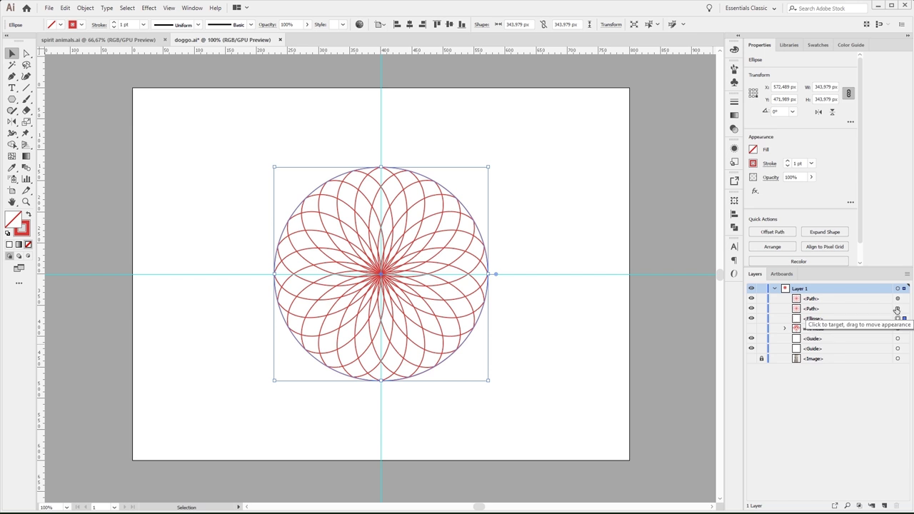
shift+click(897, 308)
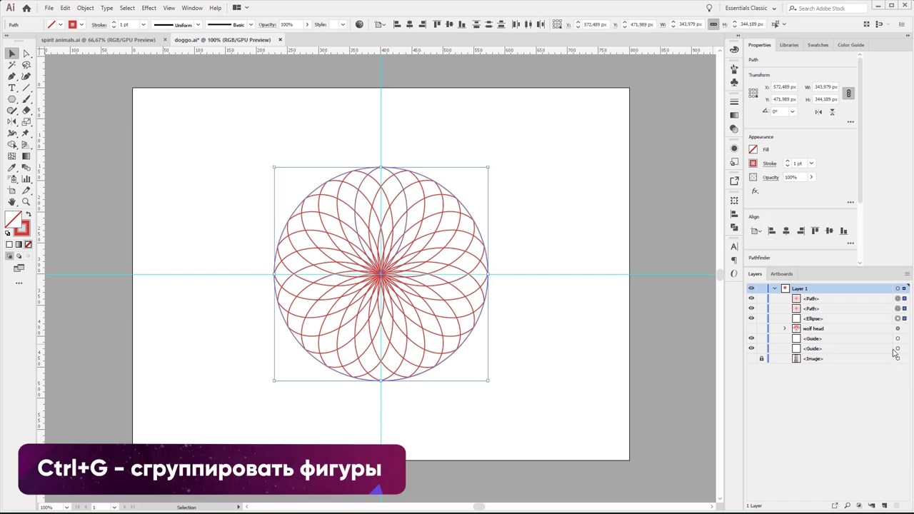
key(ctrl+g)
double_click(814, 298)
text(circle)
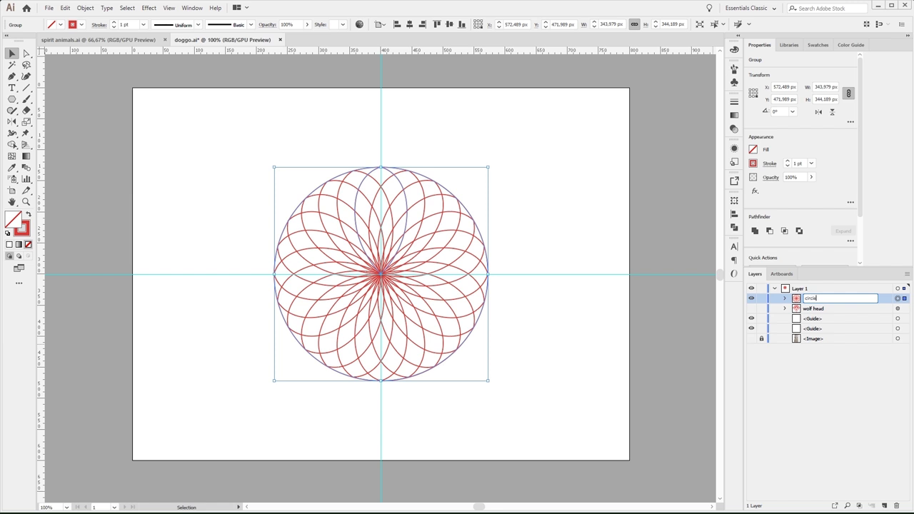
key(Return)
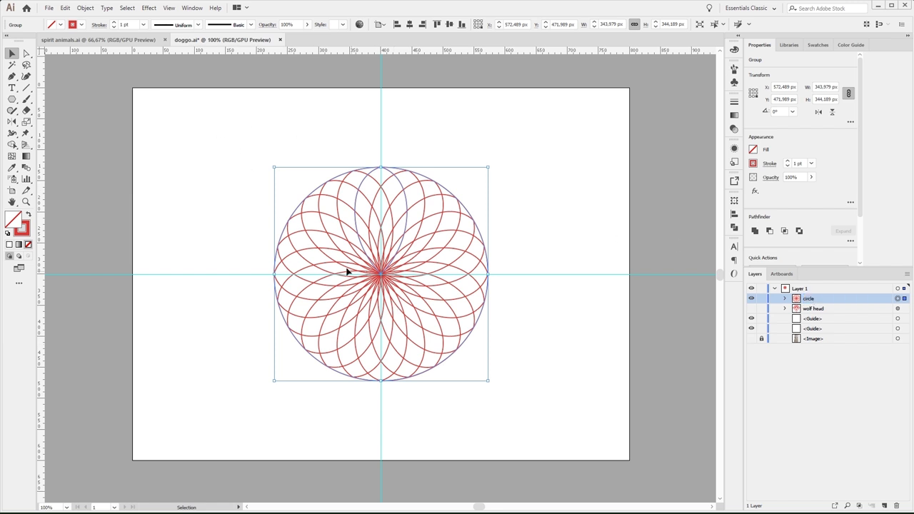
Make the wolf head visible and move it above the circle group in Layers.
click(81, 27)
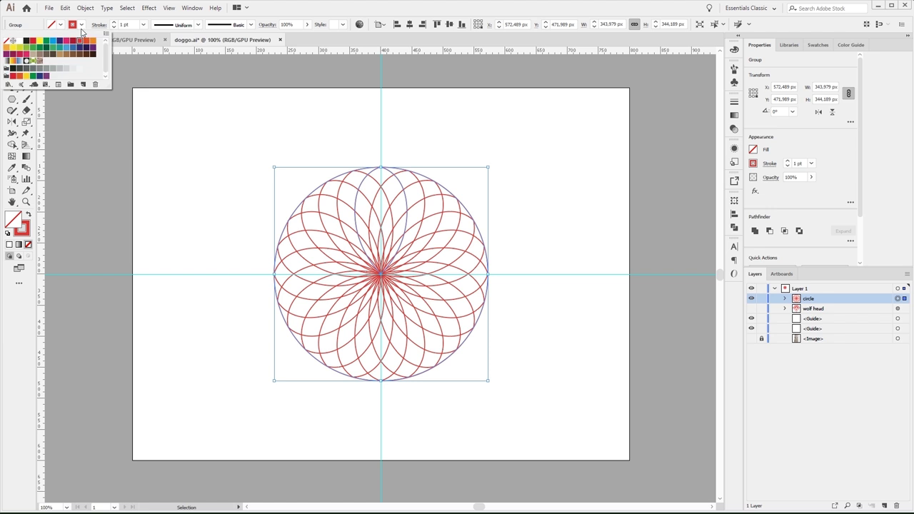
click(160, 184)
click(642, 291)
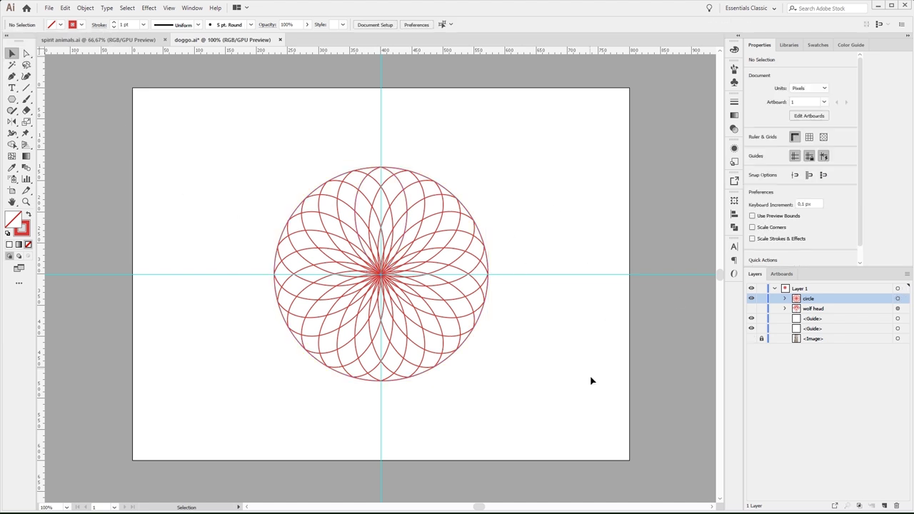
click(750, 308)
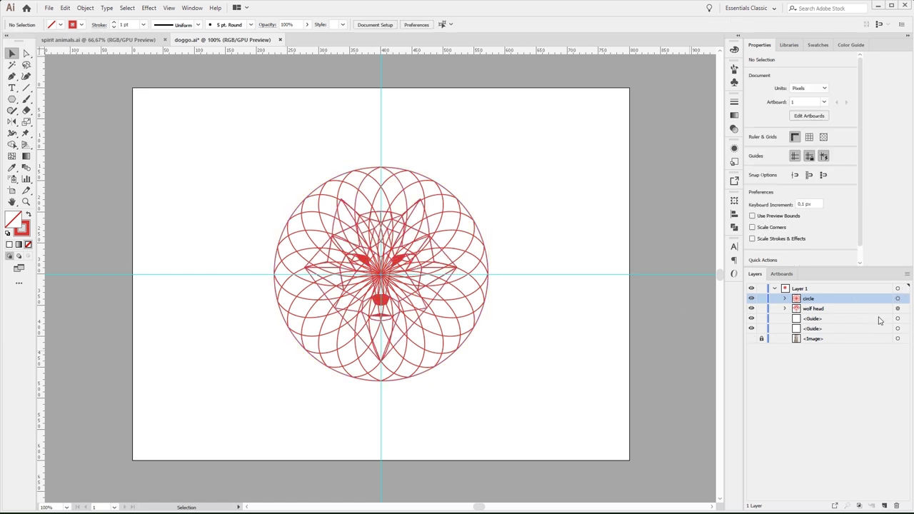
click(827, 308)
drag(818, 294, 821, 294)
click(897, 298)
click(668, 331)
Draw an 800×600 px rectangle covering the whole artboard.
click(11, 98)
click(45, 99)
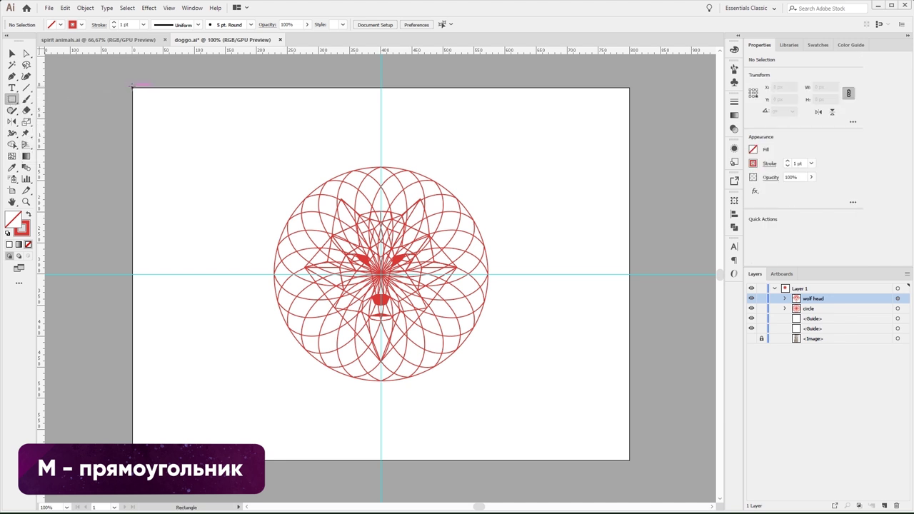
drag(133, 88, 628, 460)
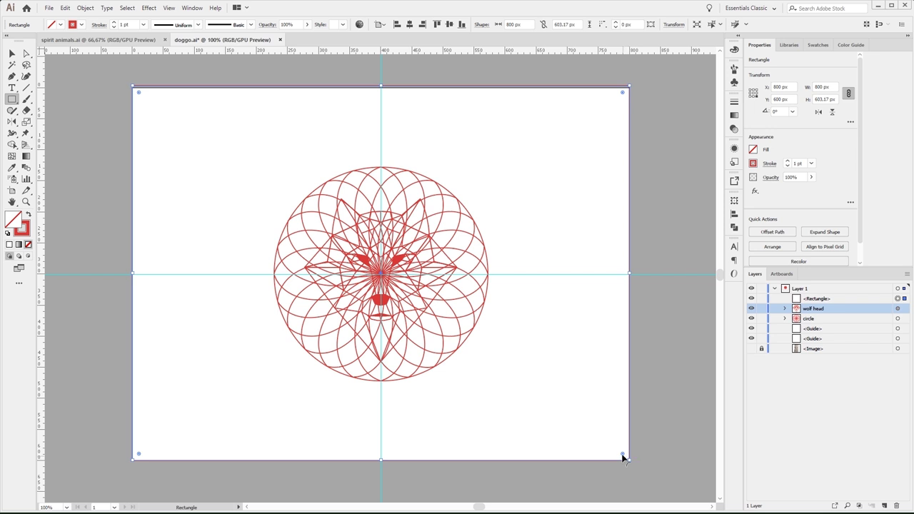
key(v)
drag(381, 86, 381, 88)
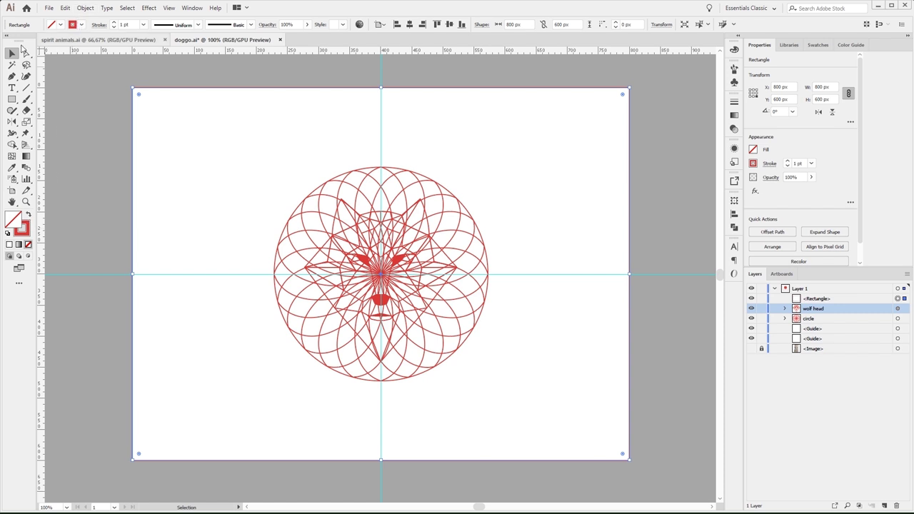
Give the rectangle a purple fill with no stroke and send it behind all artwork.
click(80, 25)
click(9, 42)
click(44, 76)
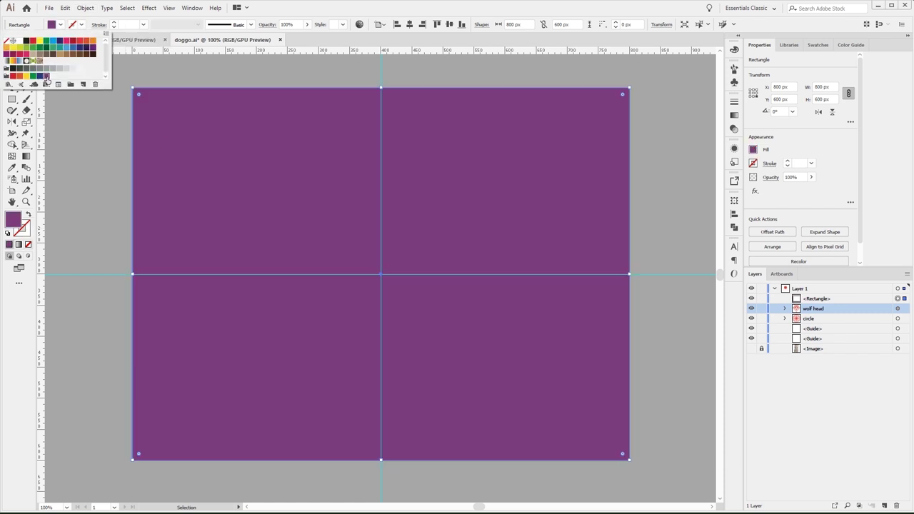
click(158, 127)
key(ctrl+shift+bracketleft)
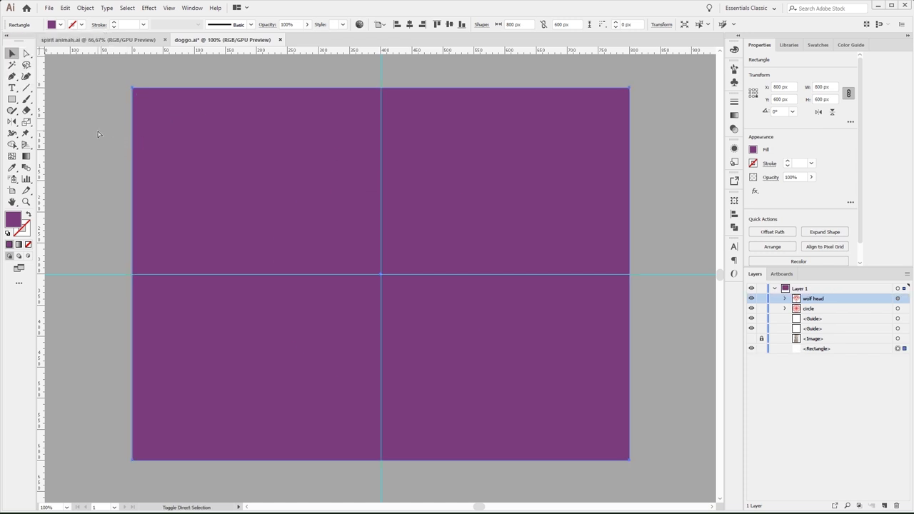
double_click(15, 219)
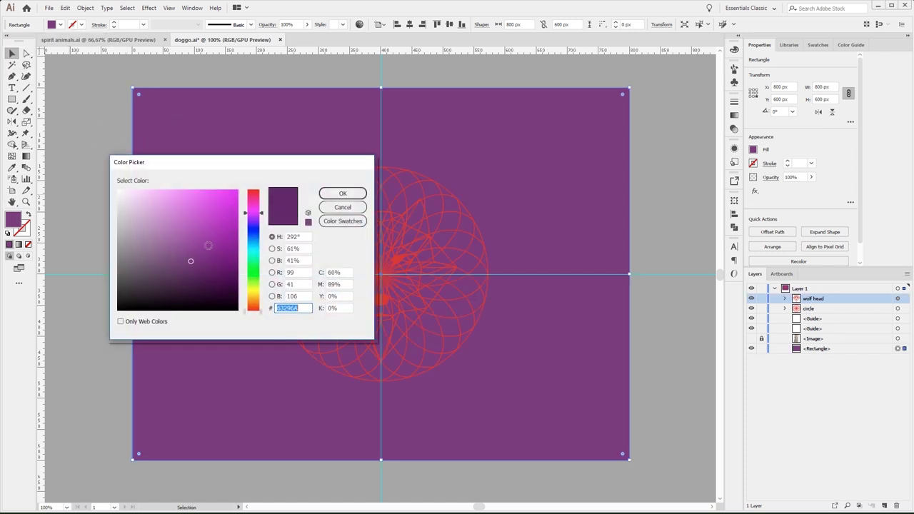
Darken the background to a deep purple and confirm the mandala group's purple outline.
click(202, 285)
drag(202, 285, 203, 289)
click(350, 195)
click(257, 210)
click(289, 221)
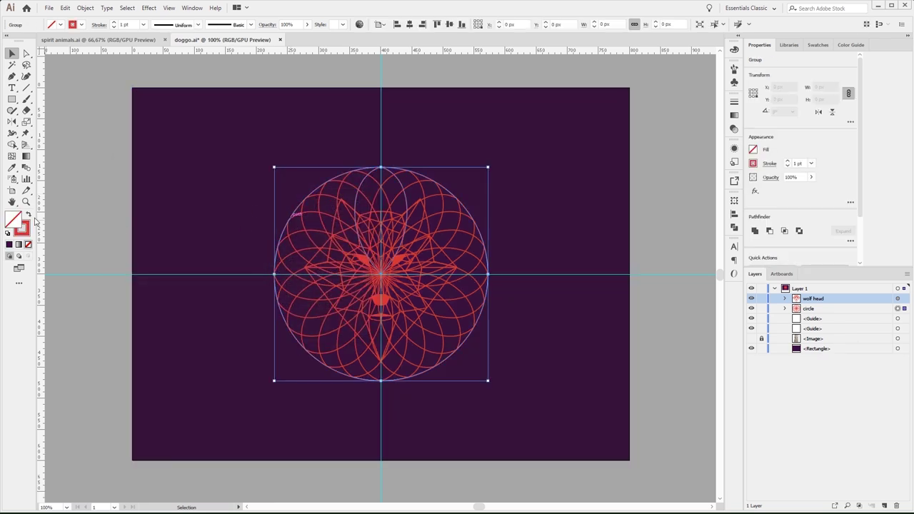
click(29, 229)
double_click(29, 228)
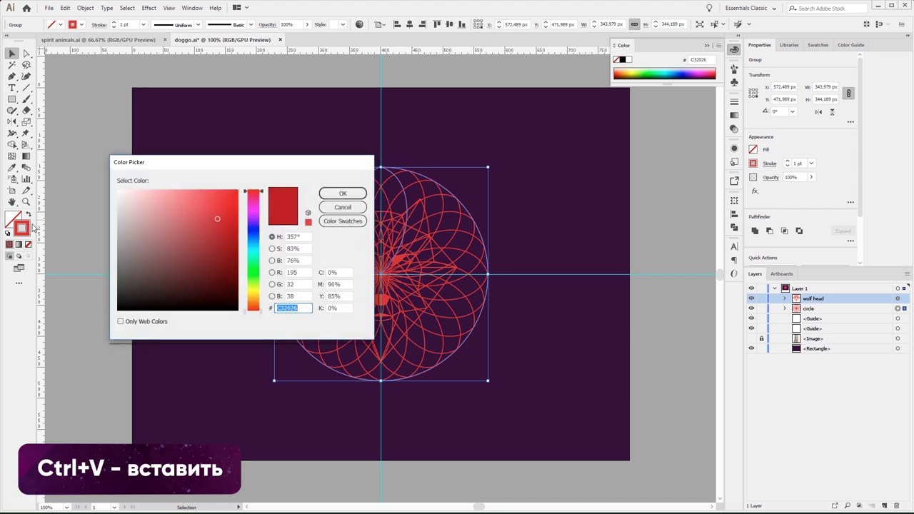
key(Return)
click(152, 179)
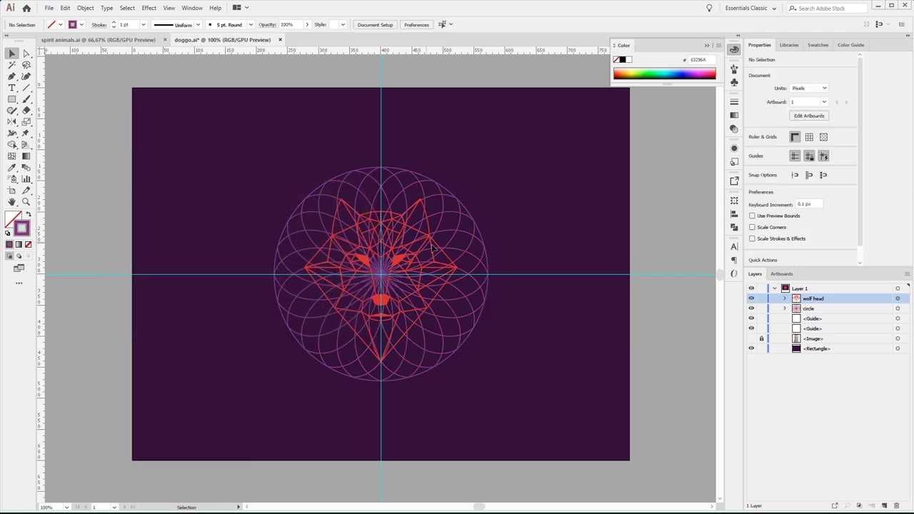
Set the wolf head's stroke to white and toggle the guides off and on.
click(897, 300)
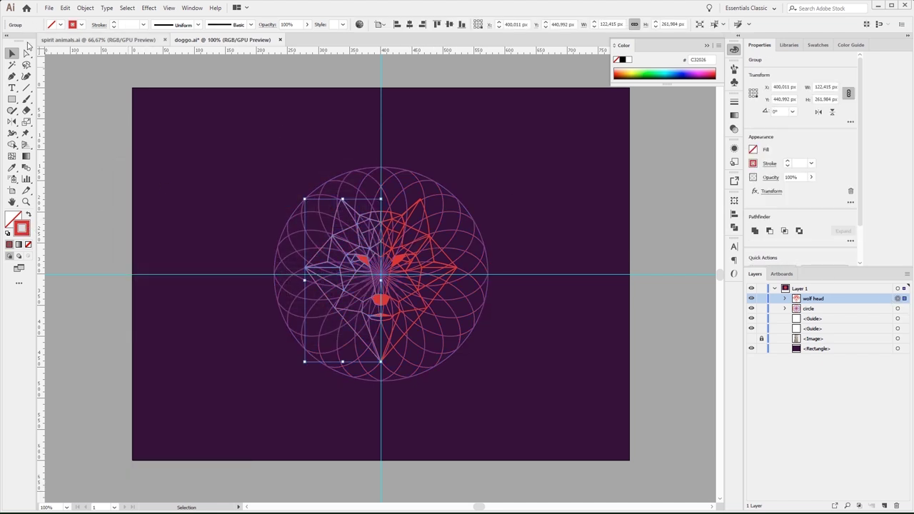
click(81, 25)
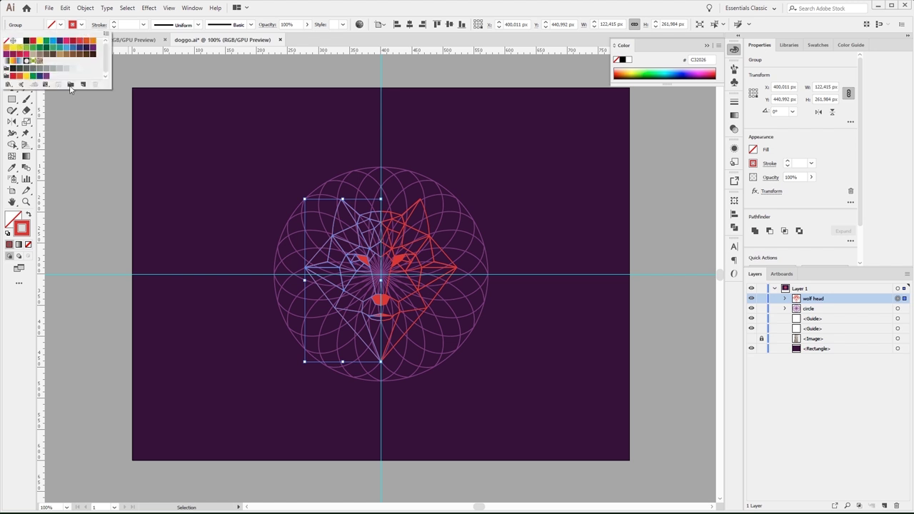
click(20, 40)
click(227, 160)
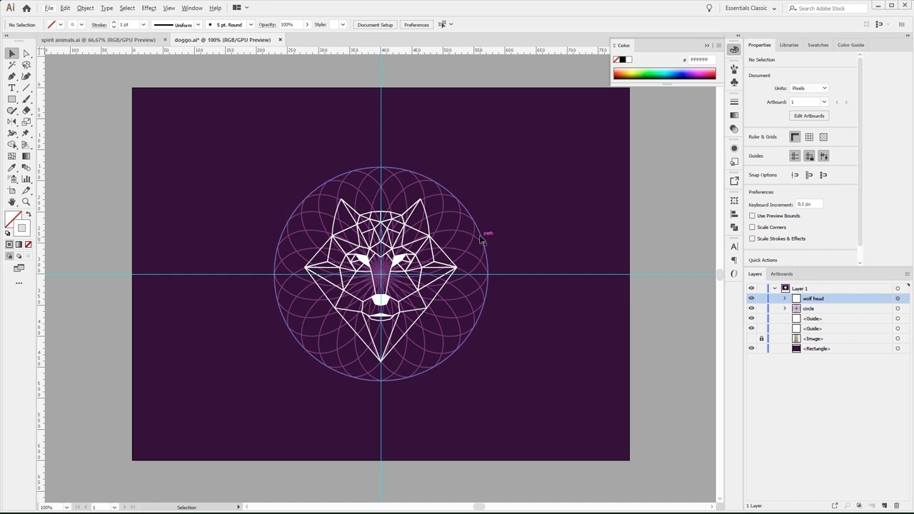
key(ctrl+semicolon)
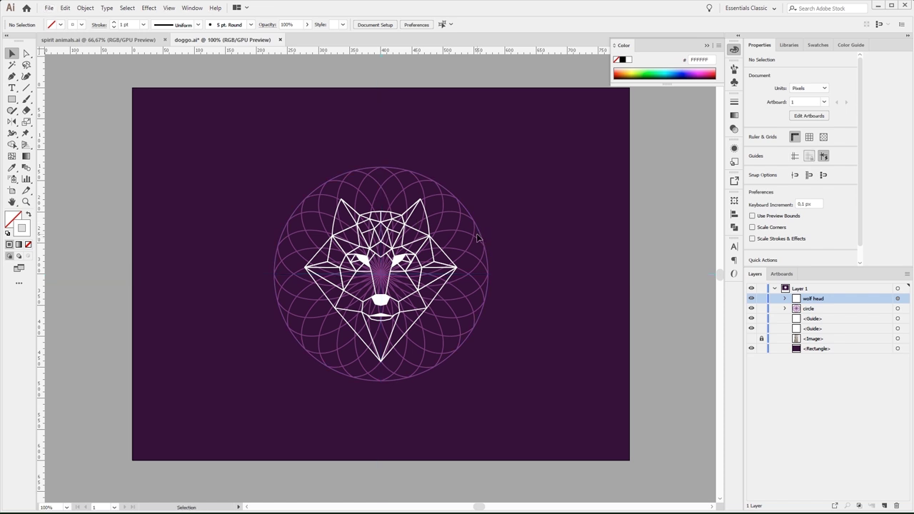
key(ctrl+semicolon)
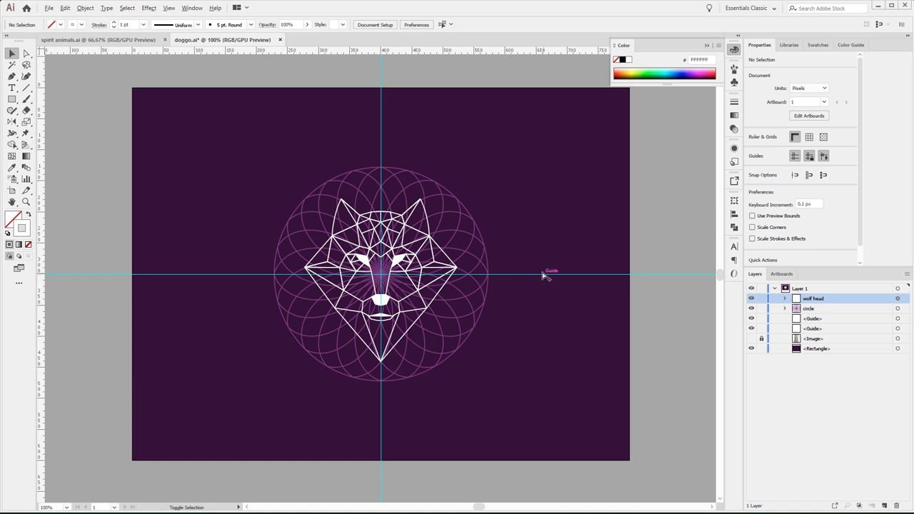
Preview the artwork as an 800×600 PNG-24 in Save for Web, then close it.
key(ctrl+alt+shift+s)
scroll(473, 292, up, 2)
scroll(474, 292, up, 1)
scroll(473, 292, down, 3)
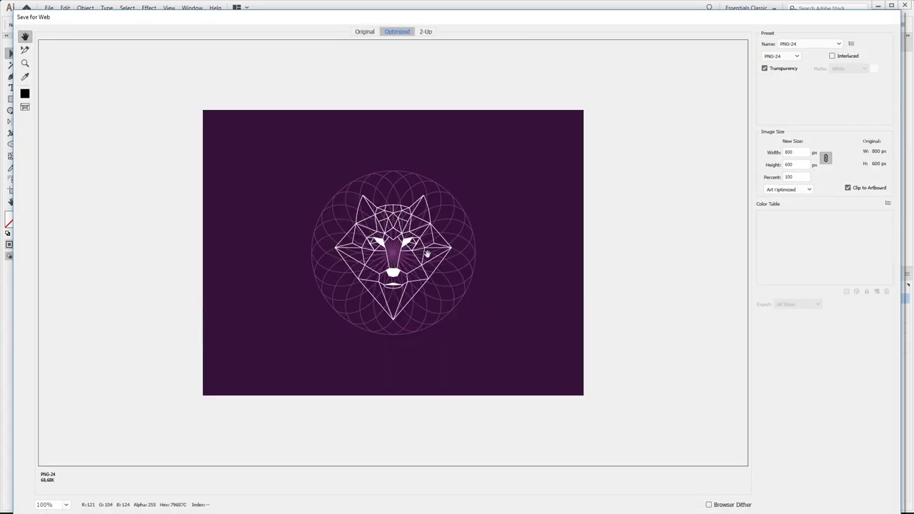
key(Escape)
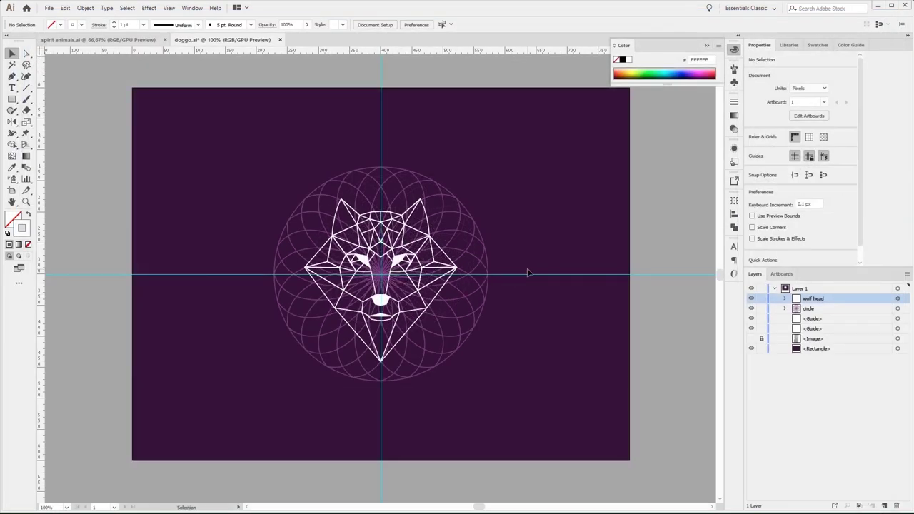
Zoom to 150%, target the circle pattern group, and open its Transparency settings to make an opacity mask.
key(ctrl+equal)
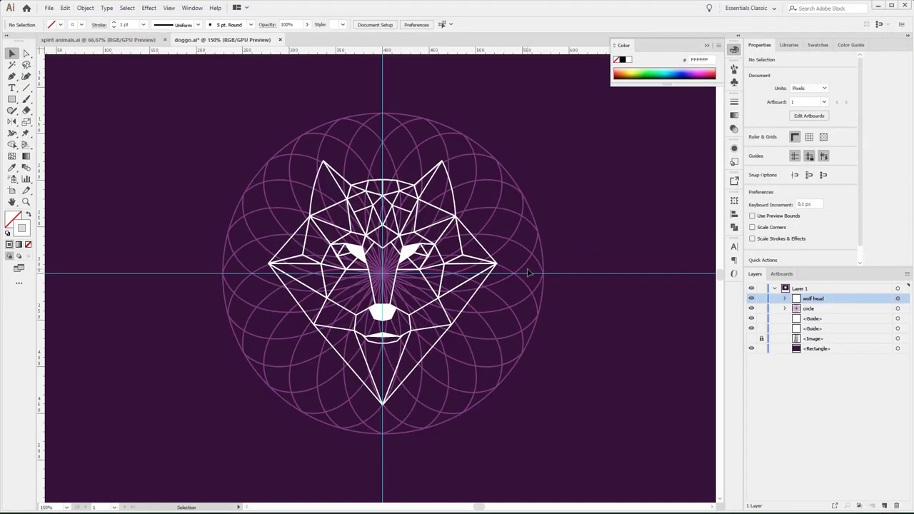
click(897, 308)
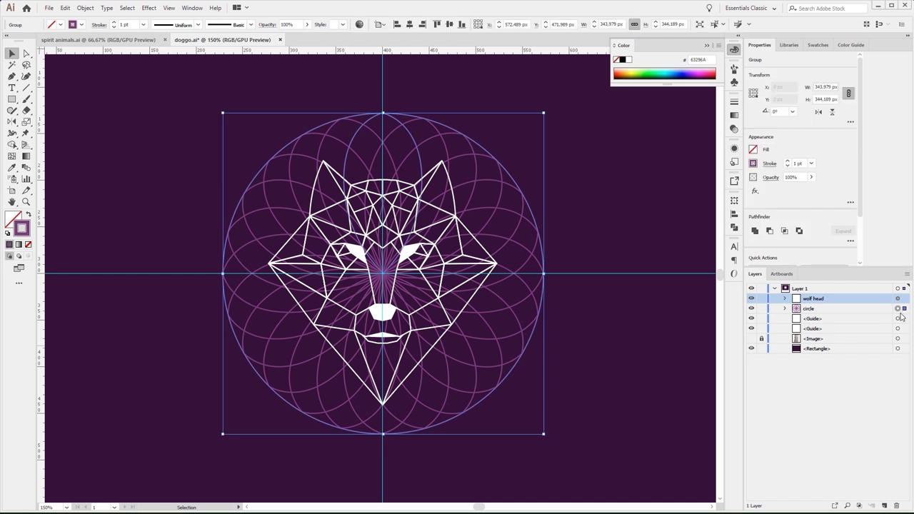
click(733, 129)
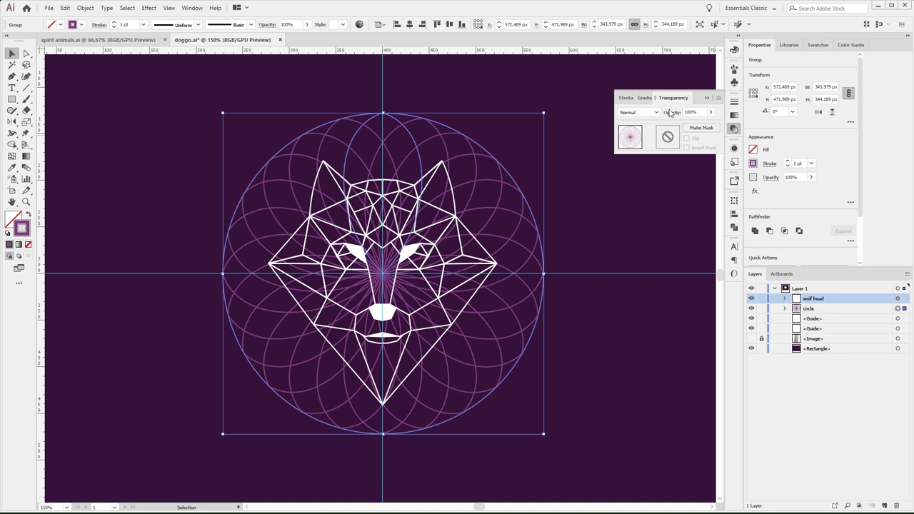
click(192, 9)
click(230, 129)
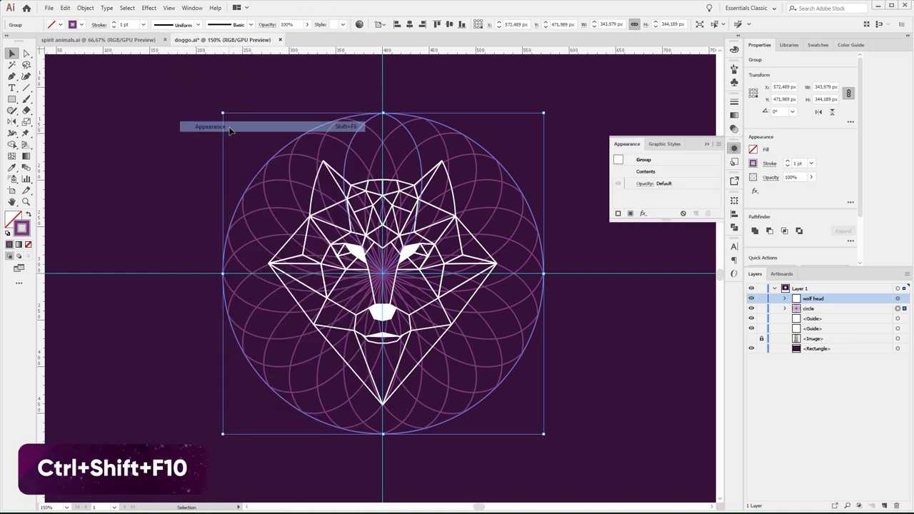
click(734, 130)
click(192, 8)
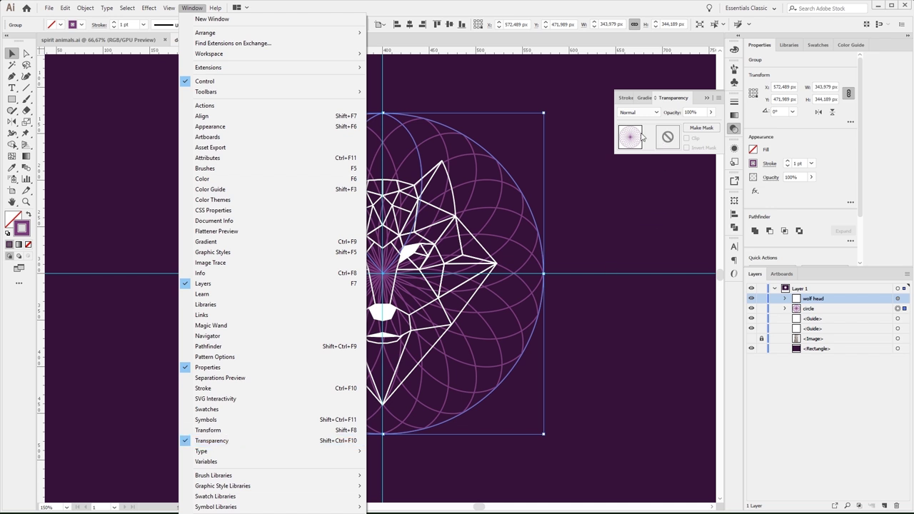
click(701, 129)
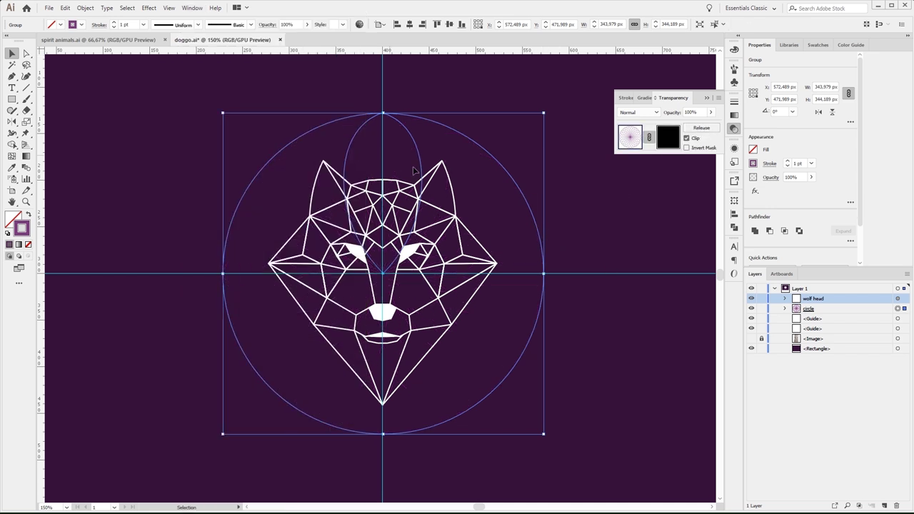
Enter the circle group's opacity mask and draw a 235.6 px circle centred on the wolf head.
click(582, 191)
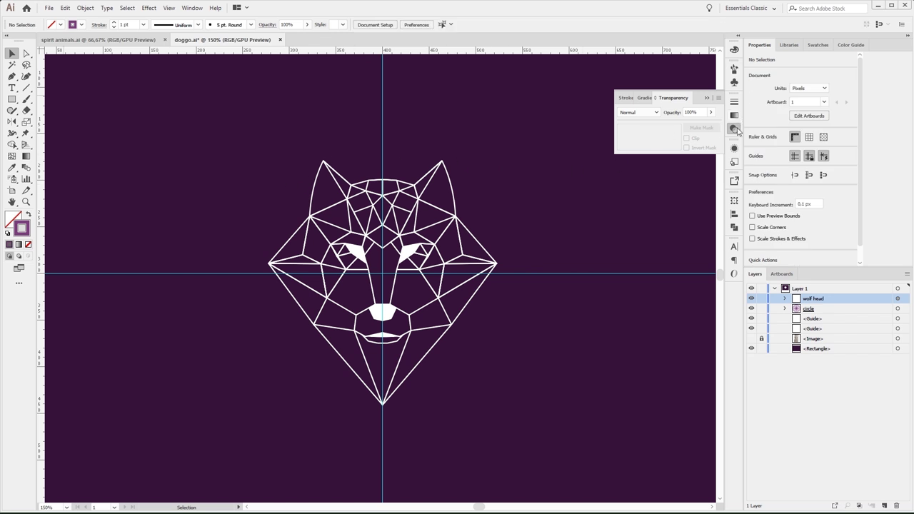
click(896, 308)
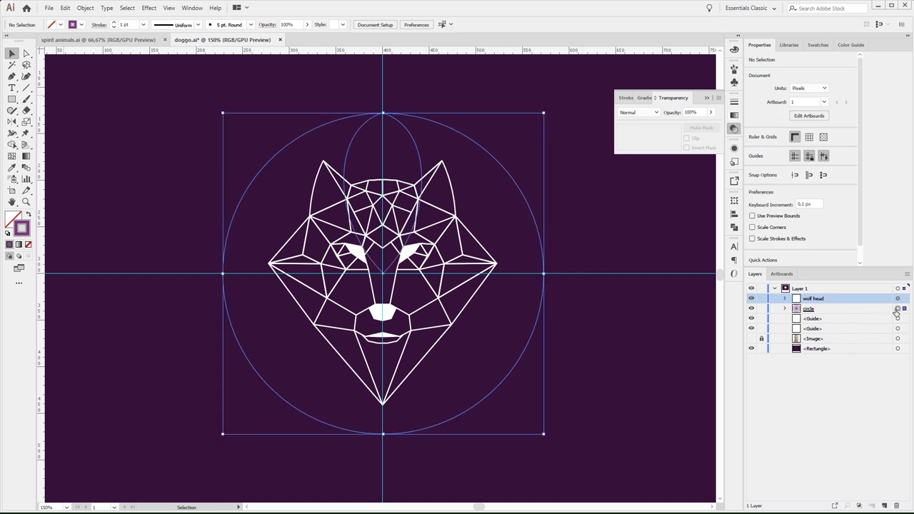
click(668, 140)
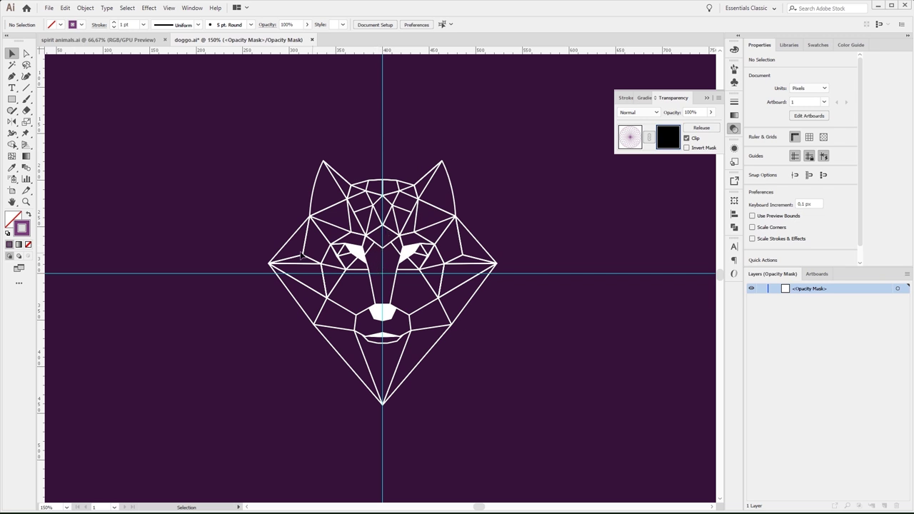
key(l)
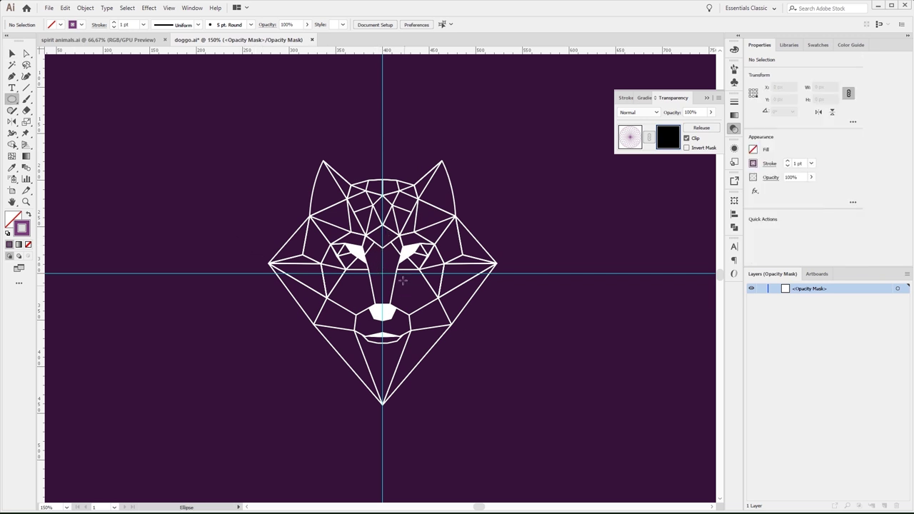
drag(383, 272, 274, 349)
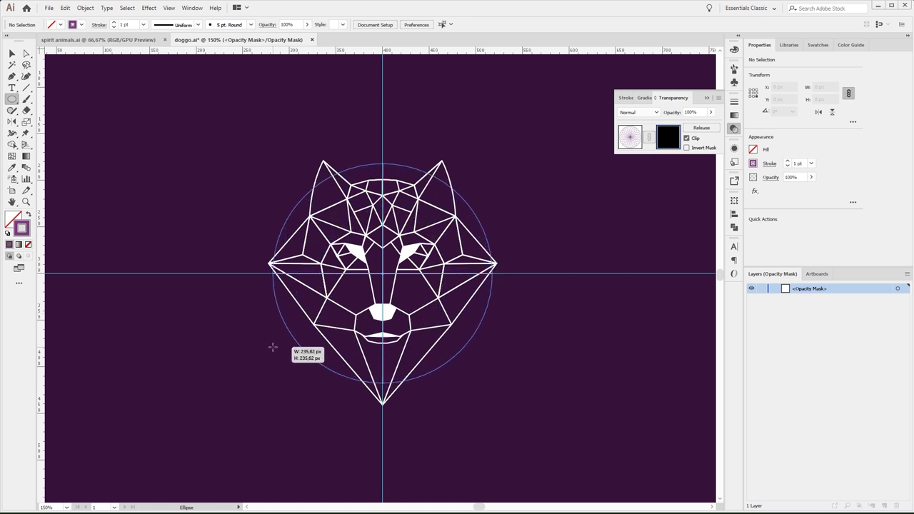
drag(274, 349, 273, 346)
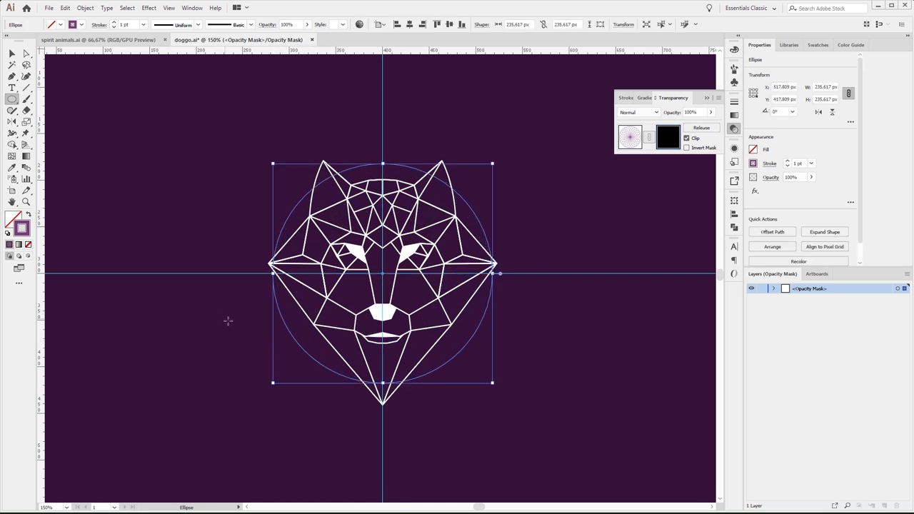
Give the mask circle a white fill with no stroke, then exit mask editing.
key(v)
click(61, 25)
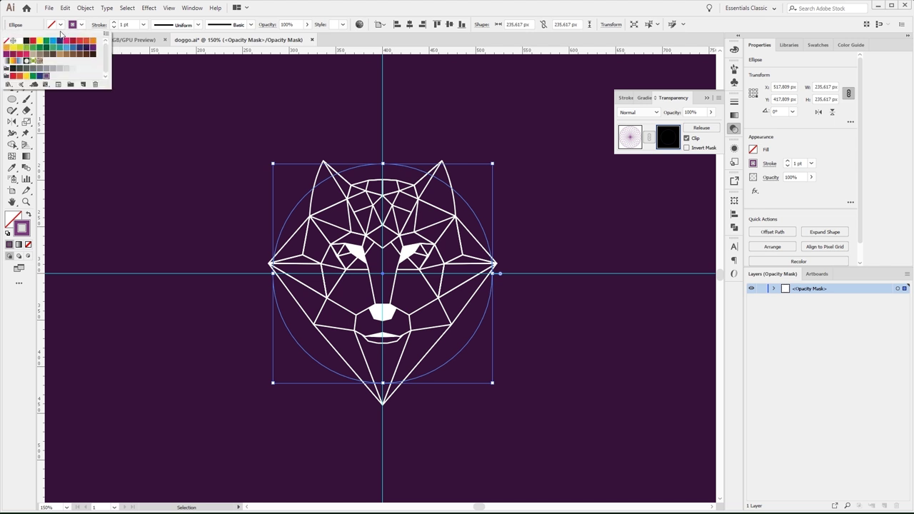
click(9, 41)
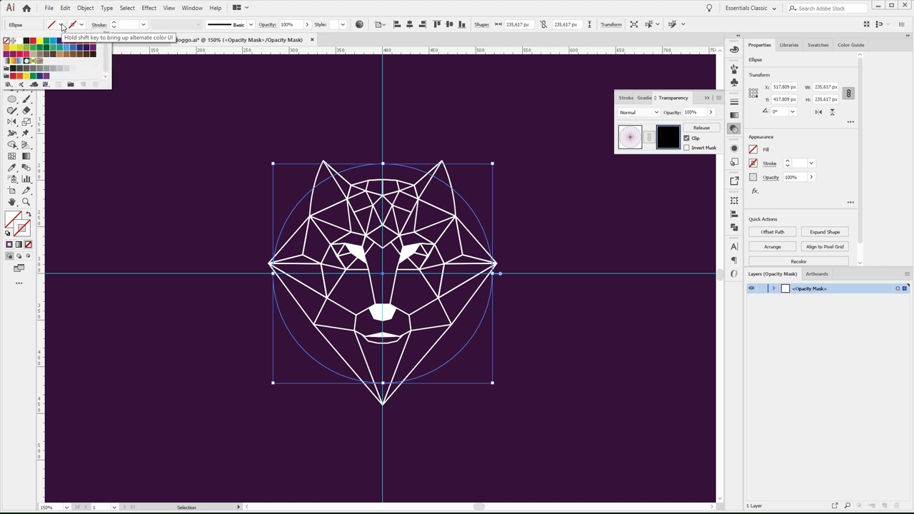
click(19, 41)
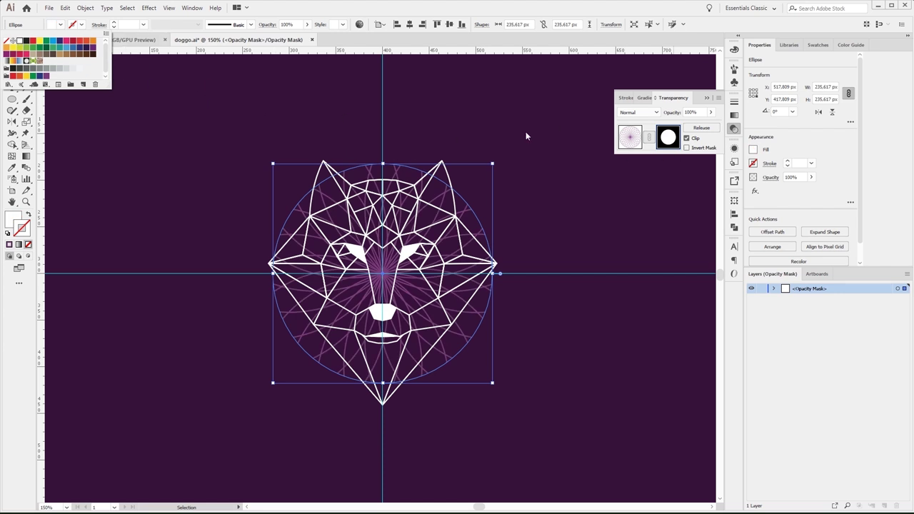
key(Escape)
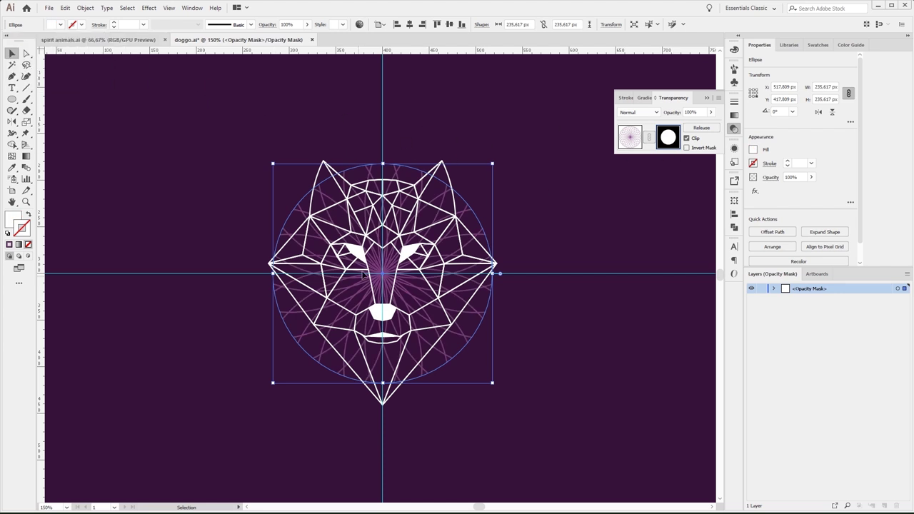
click(623, 142)
key(ctrl+shift+a)
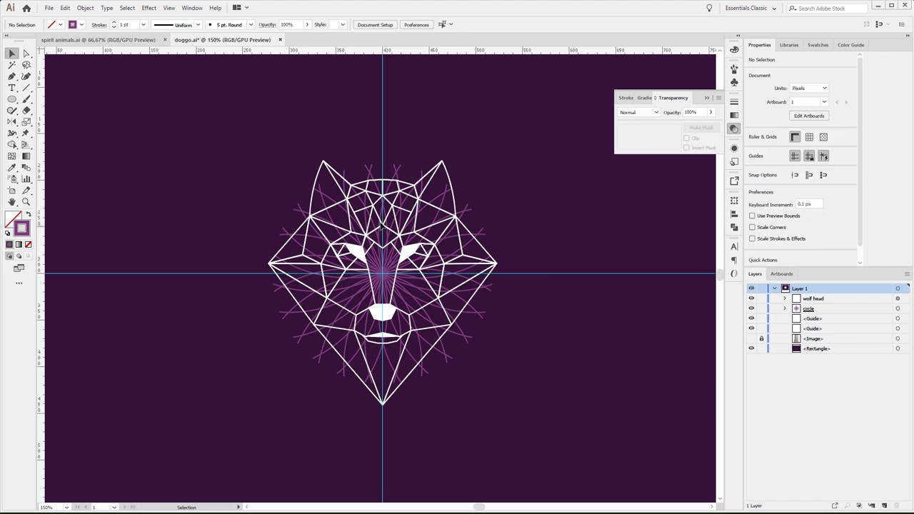
Turn off Clip and enable Invert Mask on the circle group, then give the mask circle a gradient fill.
click(897, 308)
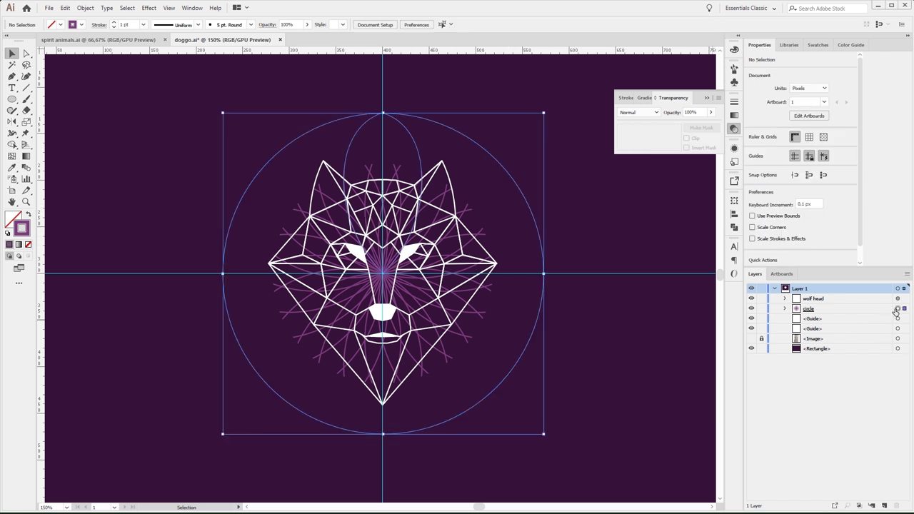
click(686, 138)
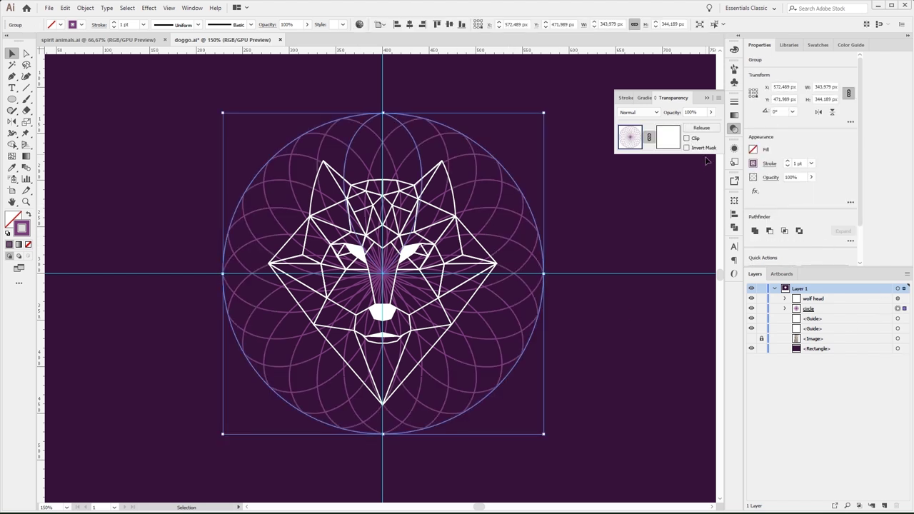
click(691, 149)
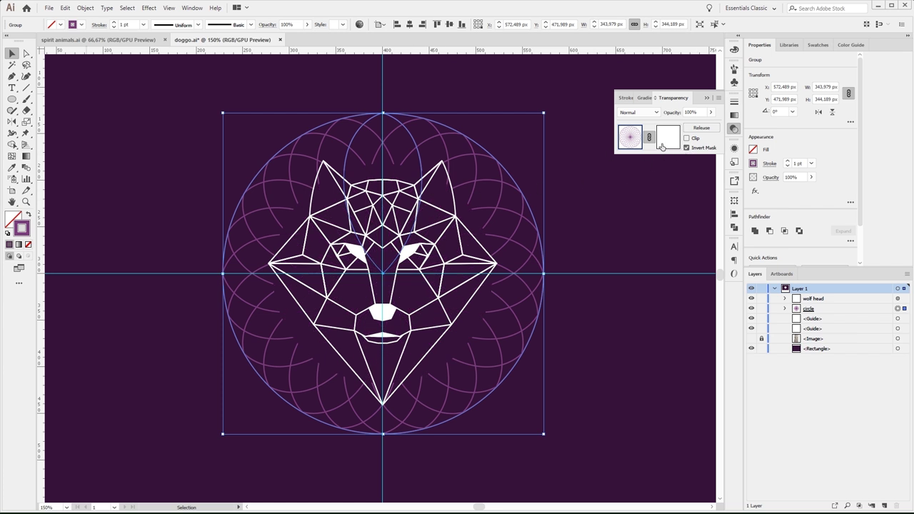
click(662, 141)
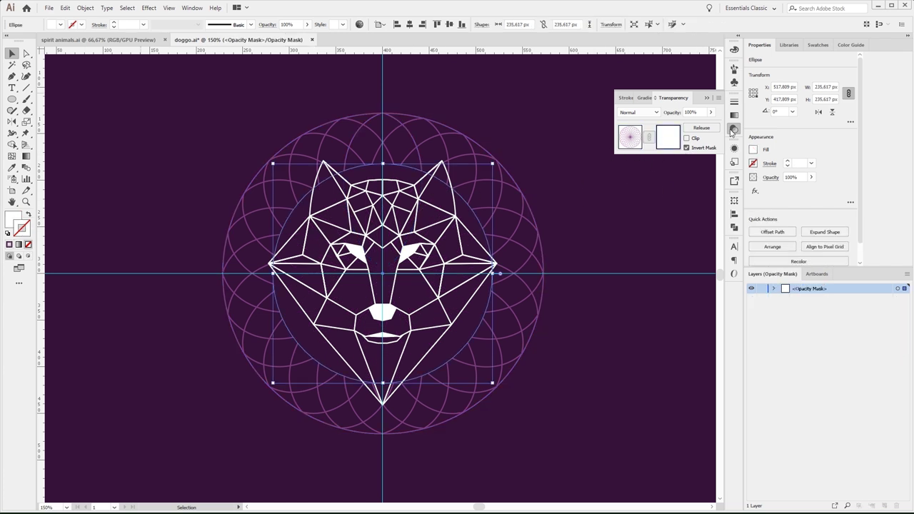
click(734, 115)
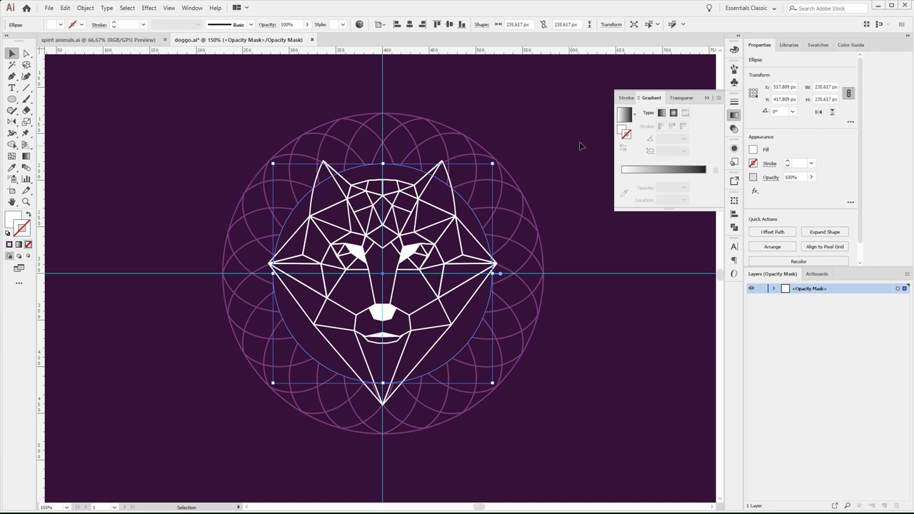
click(625, 116)
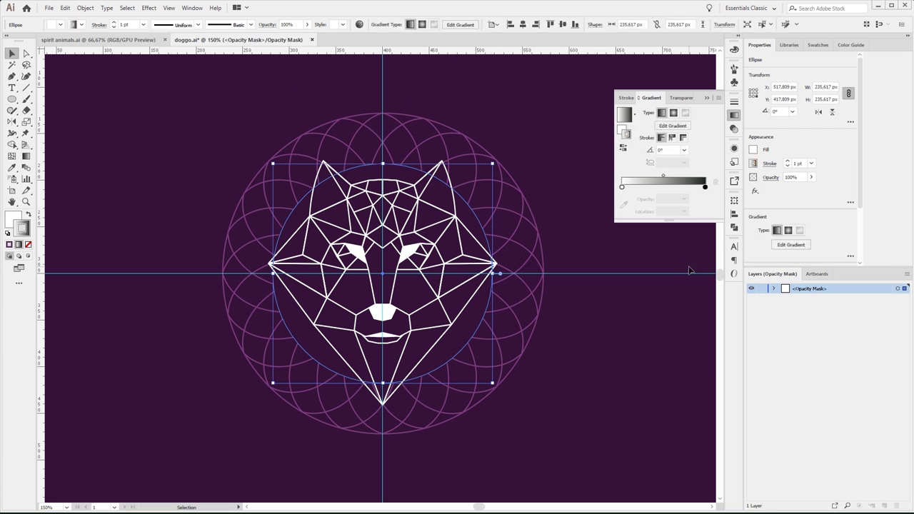
Make the mask circle a radial gradient with its midpoint at 82.96%.
click(624, 134)
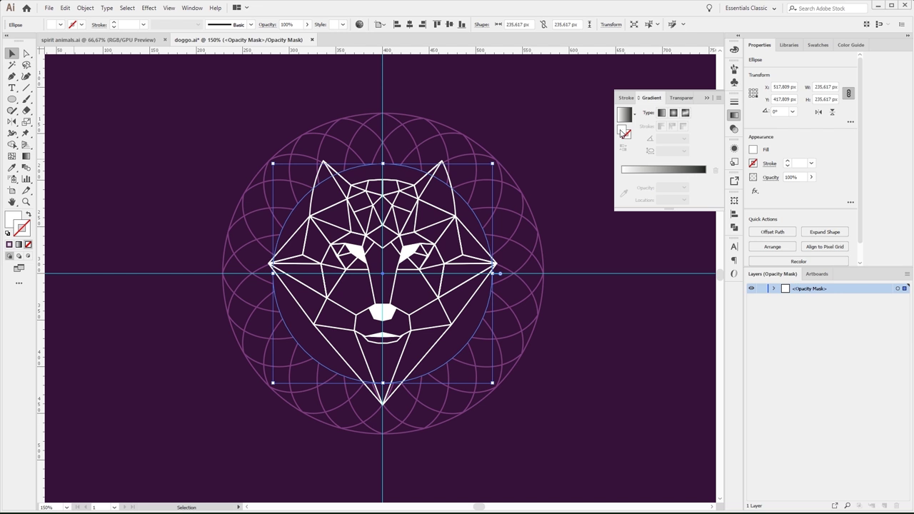
click(674, 113)
drag(665, 175, 691, 178)
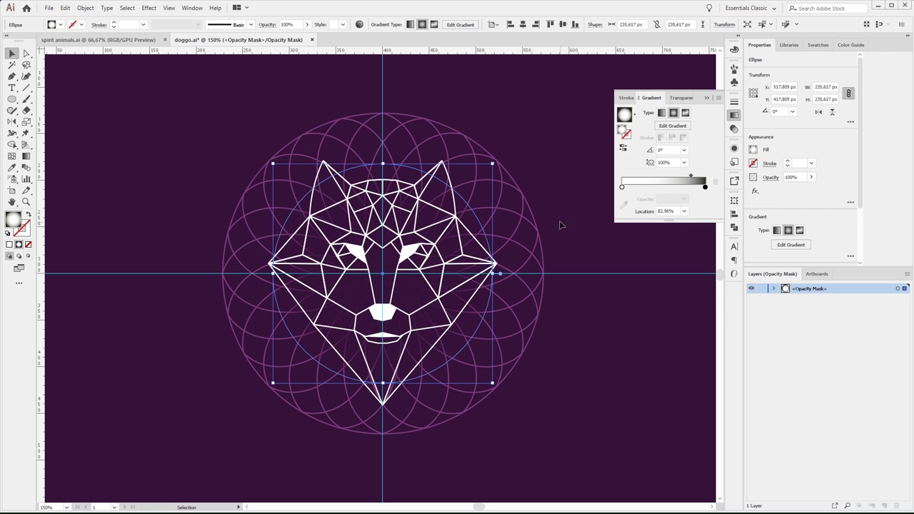
Enlarge the mask circle to about 305.362 px and exit opacity mask editing.
drag(273, 384, 258, 405)
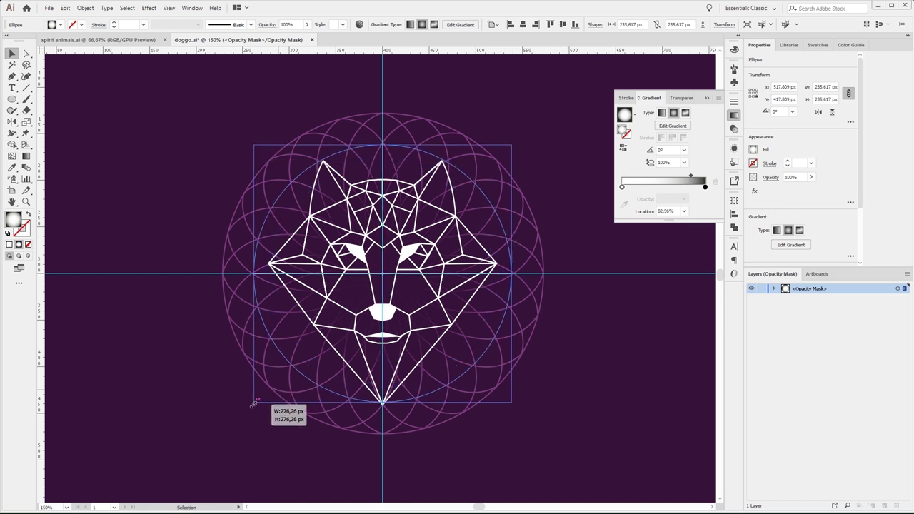
key(a)
key(ctrl+y)
key(v)
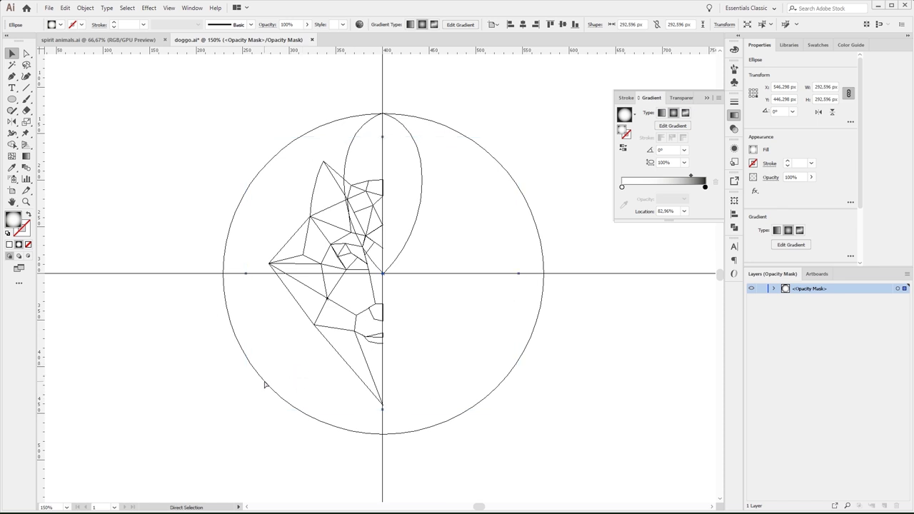
key(ctrl+y)
drag(245, 409, 240, 416)
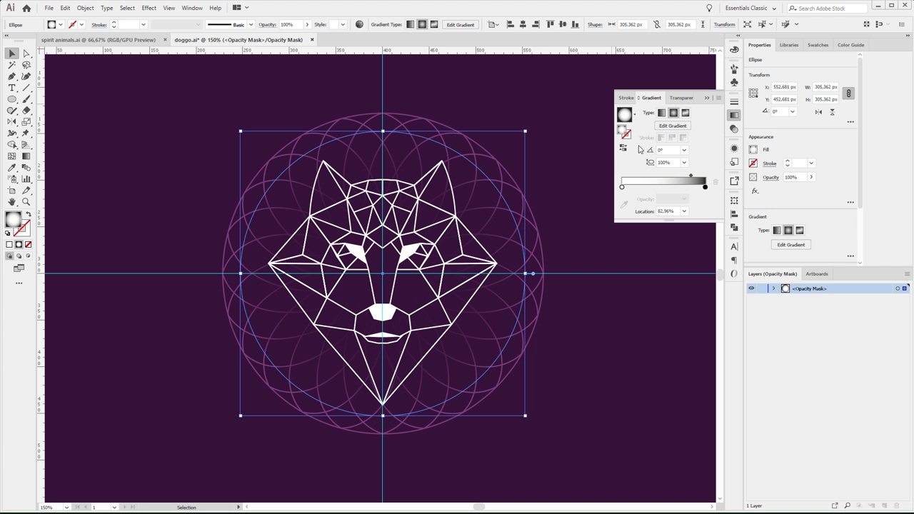
click(732, 128)
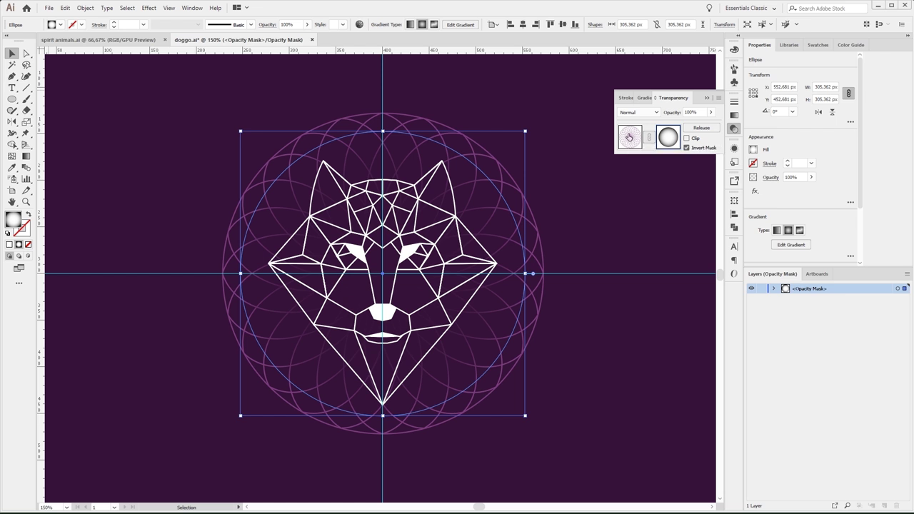
click(629, 136)
click(571, 228)
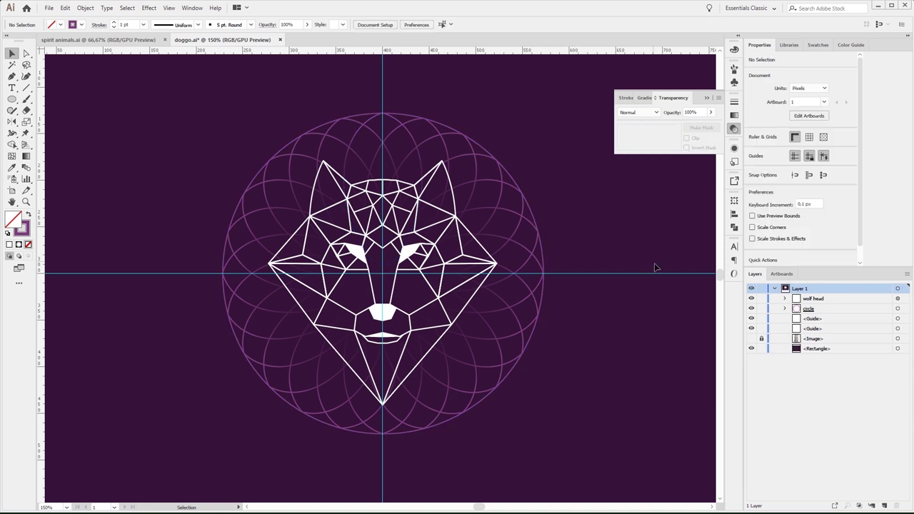
Recentre the view at 100%, try resizing the mandala group, then undo it.
scroll(551, 235, down, 1)
key(h)
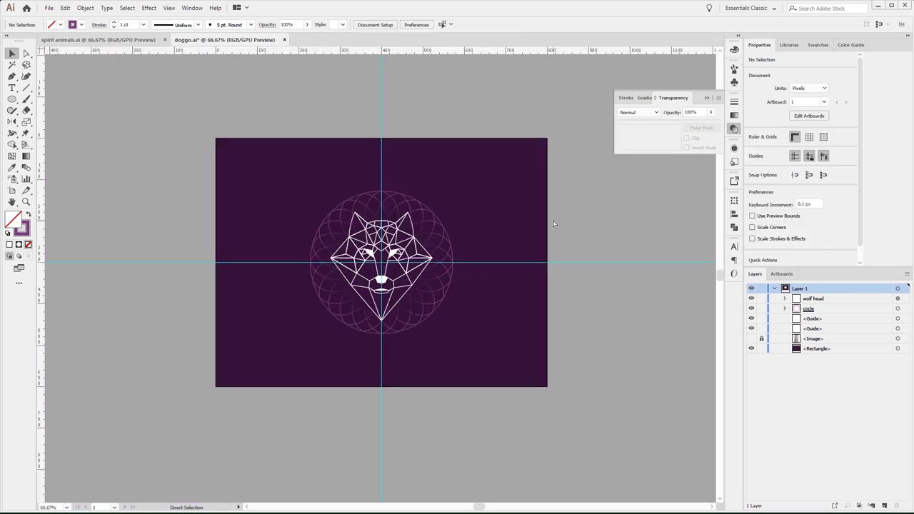
drag(553, 223, 544, 256)
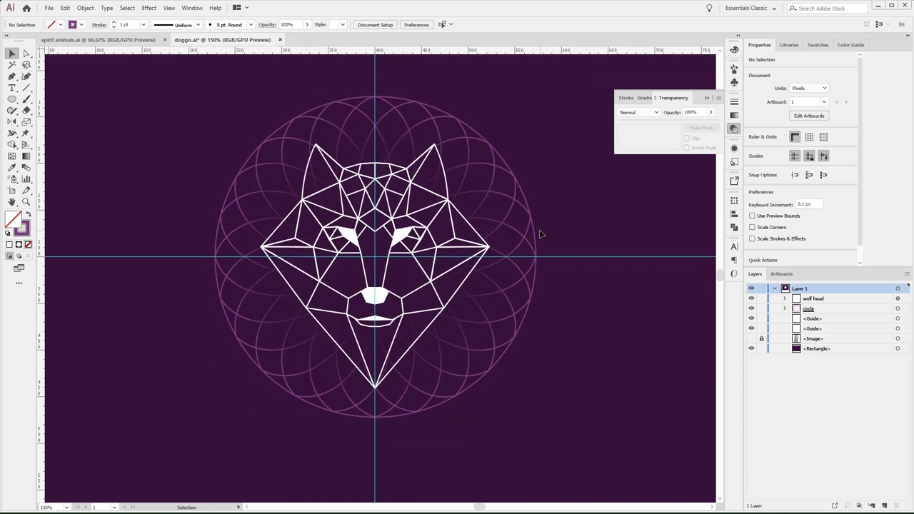
key(ctrl+1)
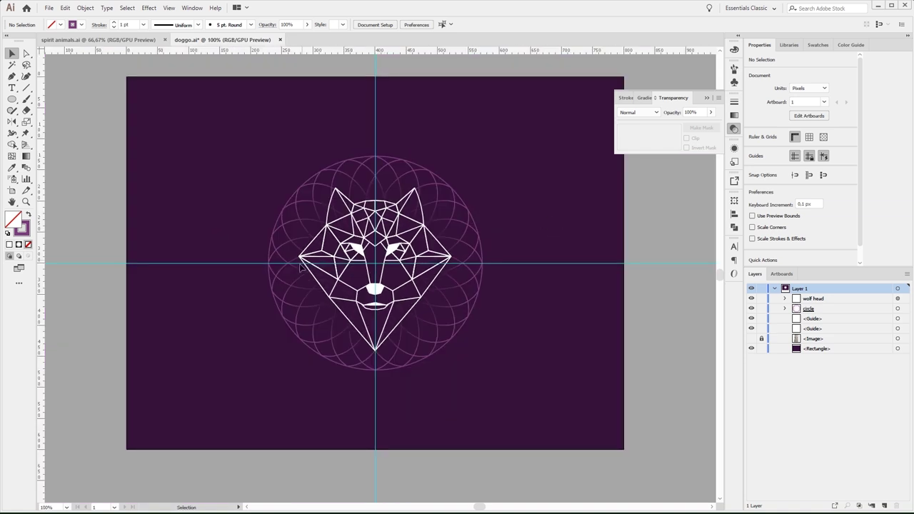
click(275, 292)
drag(268, 372, 276, 361)
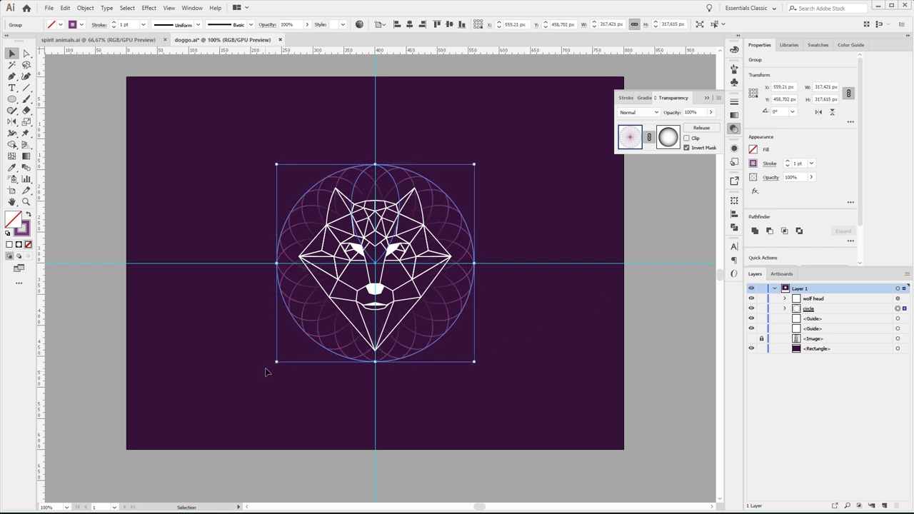
drag(277, 362, 282, 361)
key(ctrl+shift+b)
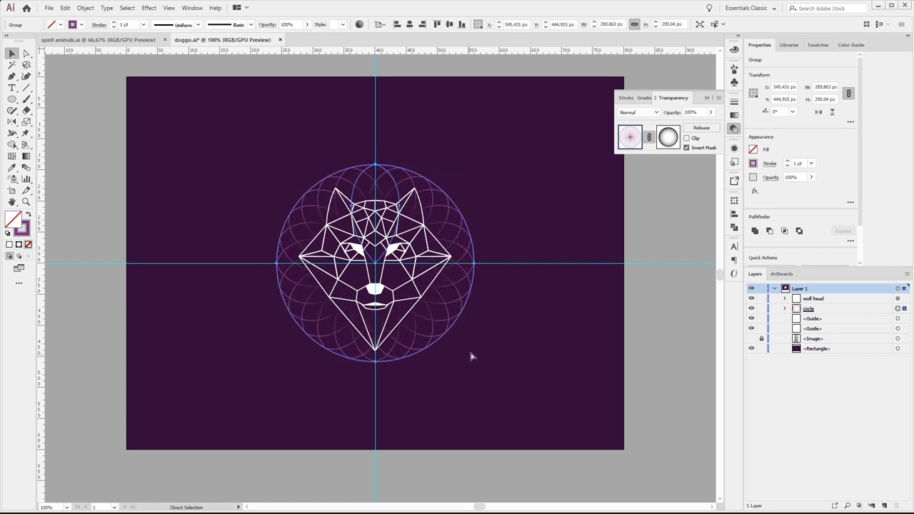
key(ctrl+z)
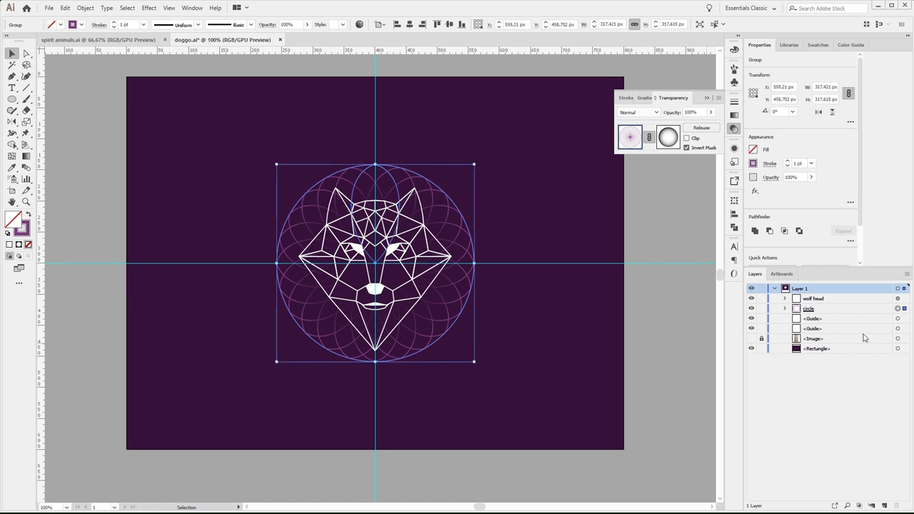
Scale the wolf head slightly down about its centre and inspect it zoomed in.
click(897, 298)
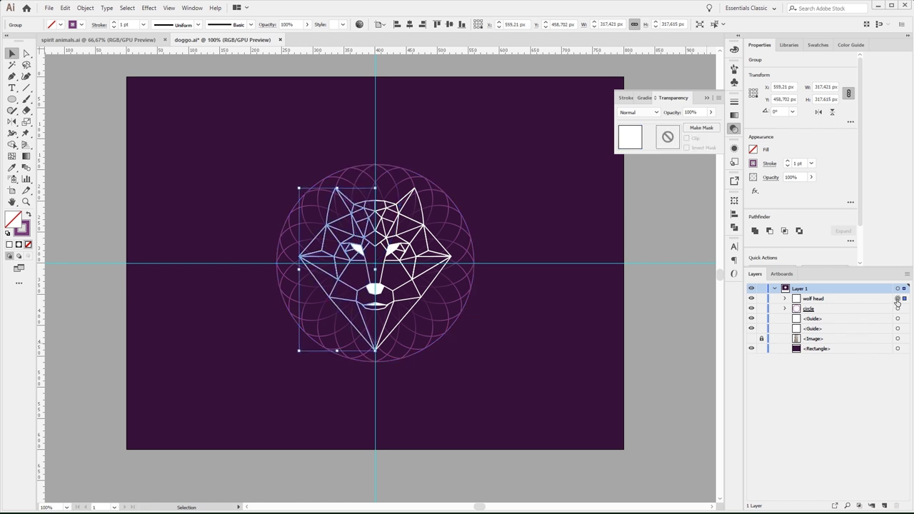
drag(300, 271, 307, 271)
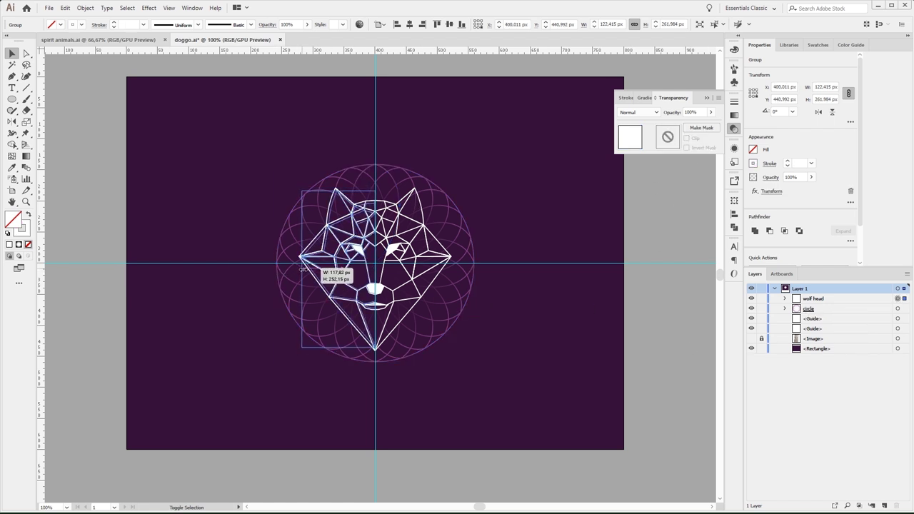
click(504, 214)
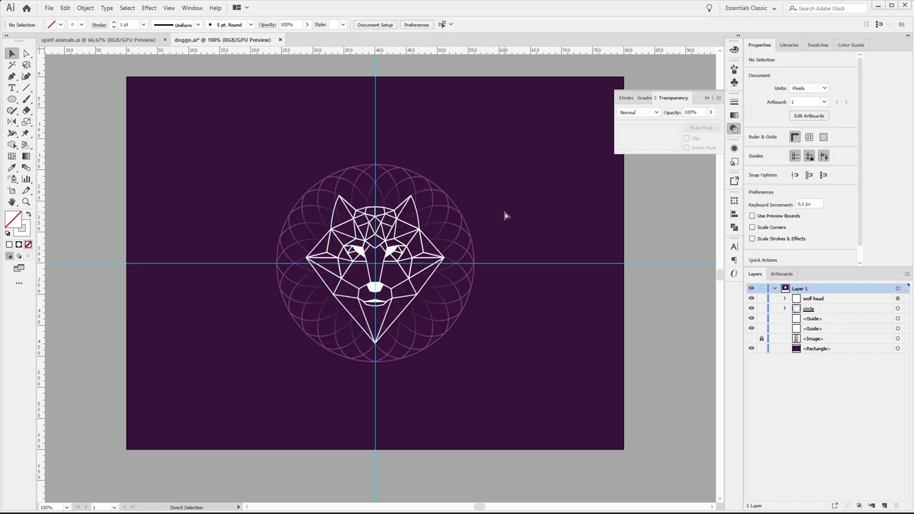
key(ctrl+equal)
drag(508, 216, 510, 227)
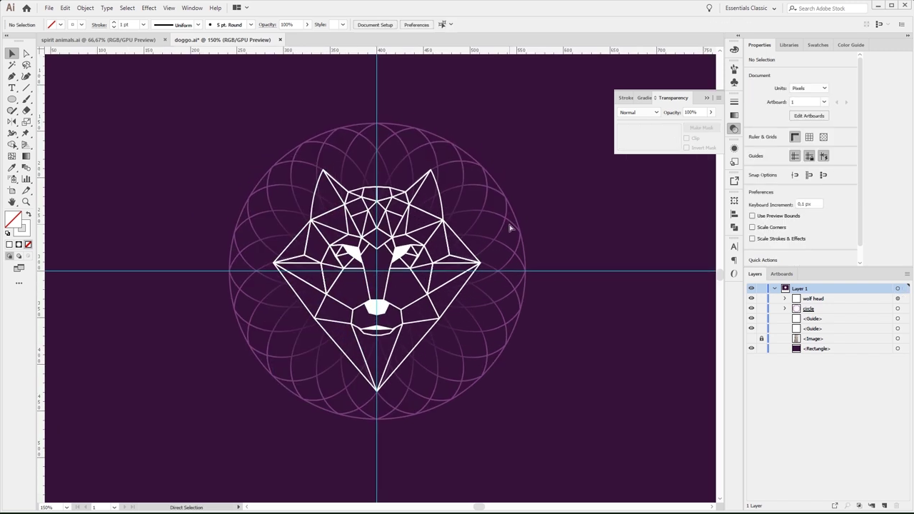
key(ctrl+minus)
key(ctrl+minus)
key(ctrl+equal)
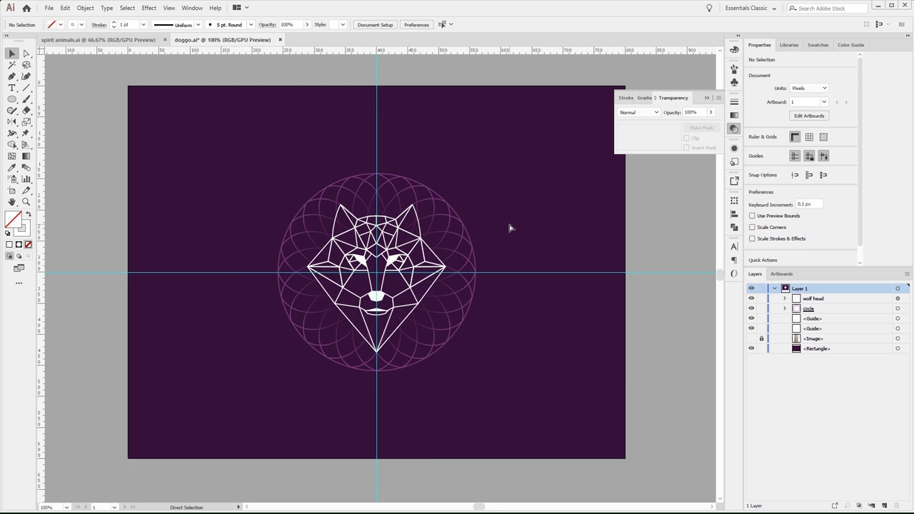
drag(12, 99, 50, 121)
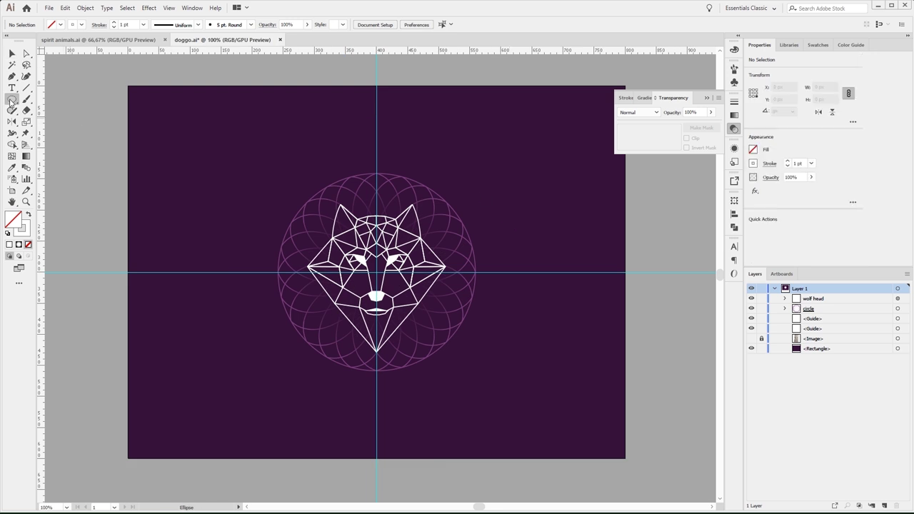
Draw a 422.5 px circle centred on the guide crossing and give it the petals' purple stroke.
drag(376, 272, 293, 403)
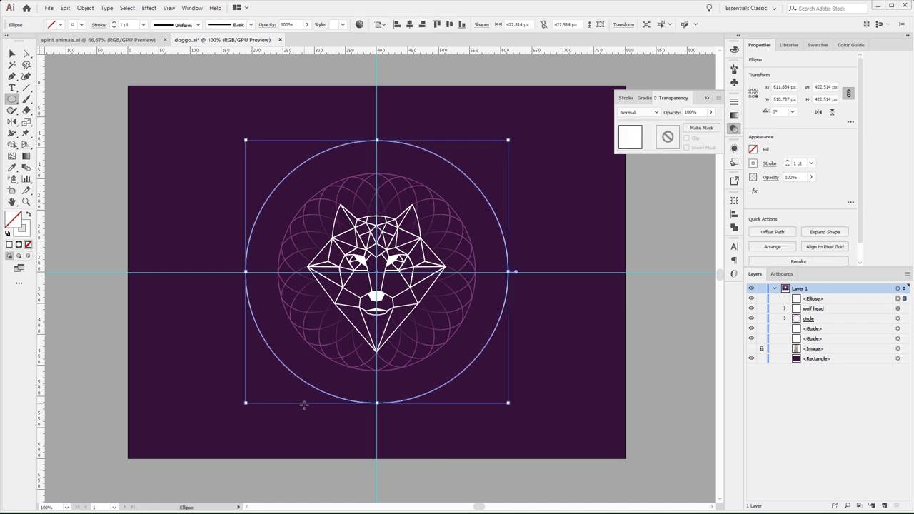
key(v)
click(449, 24)
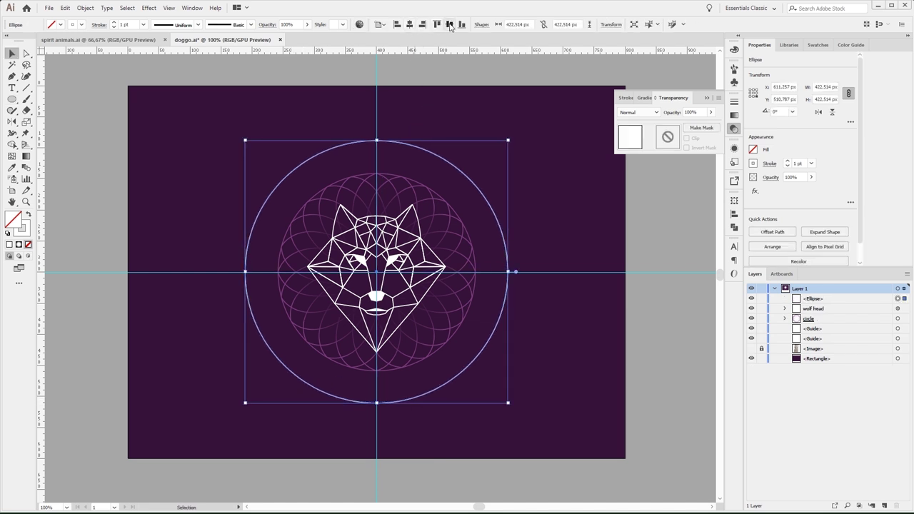
key(i)
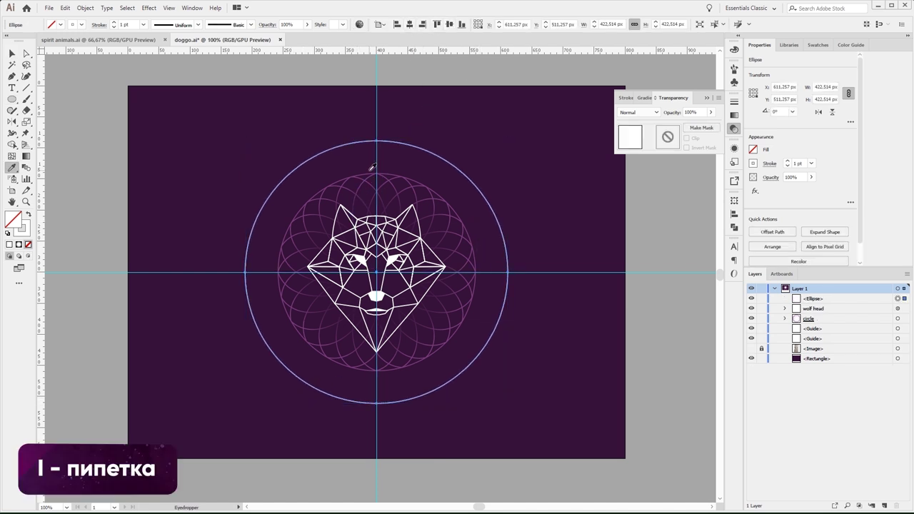
click(365, 170)
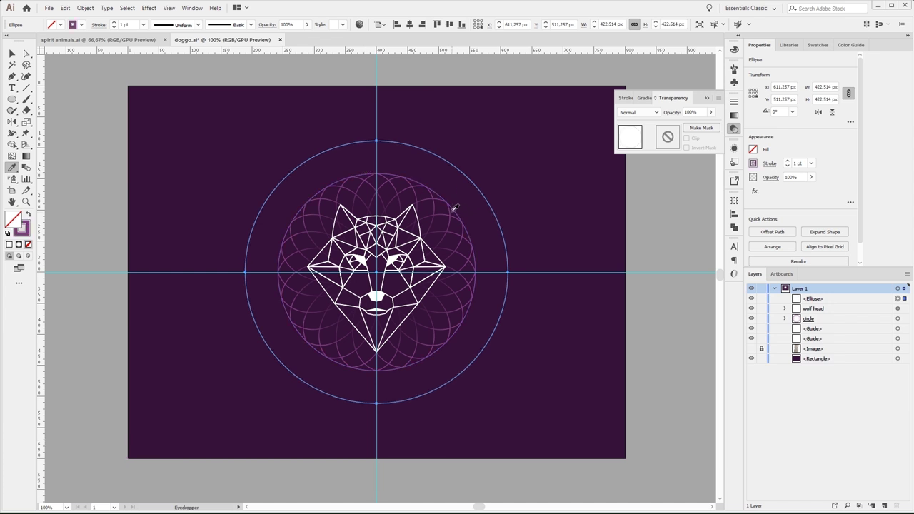
key(v)
key(ctrl+shift+a)
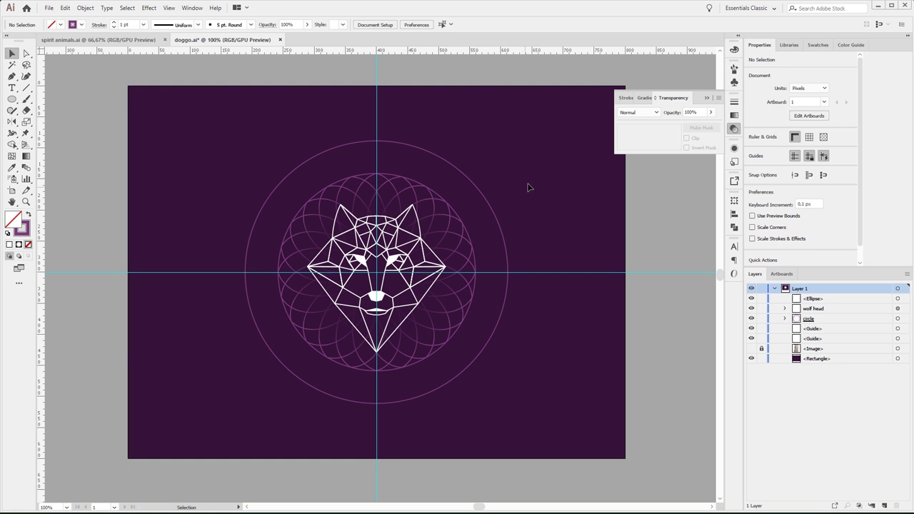
key(ctrl+equal)
key(ctrl+equal)
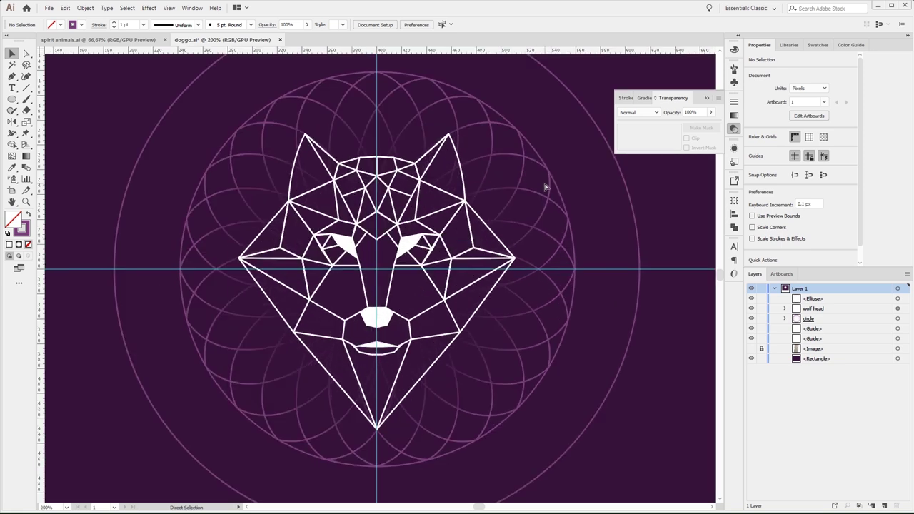
Draw a small circle sitting on top of the outer ring.
scroll(499, 229, up, 5)
drag(444, 184, 454, 195)
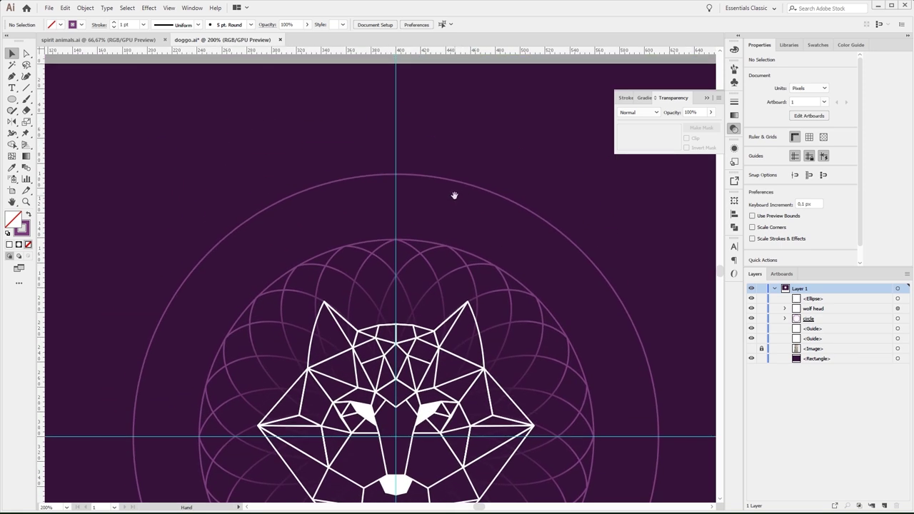
click(11, 100)
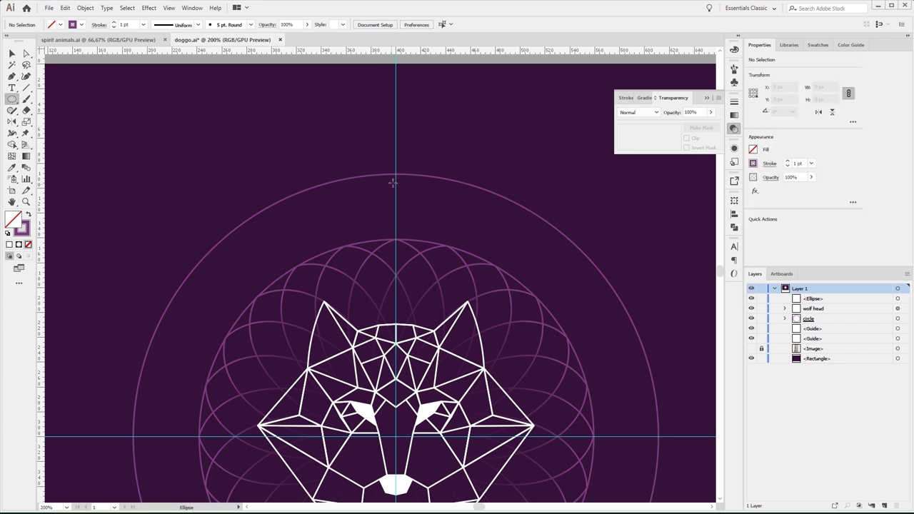
drag(396, 173, 378, 198)
key(v)
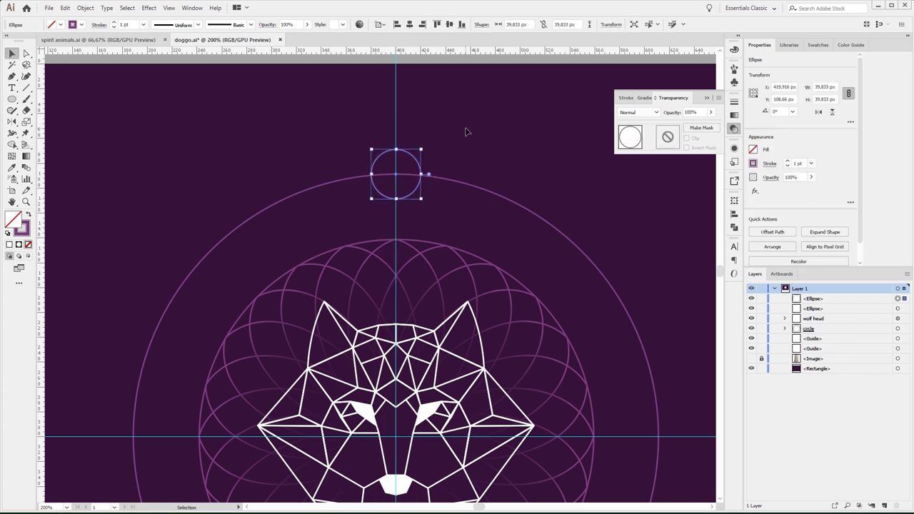
click(465, 128)
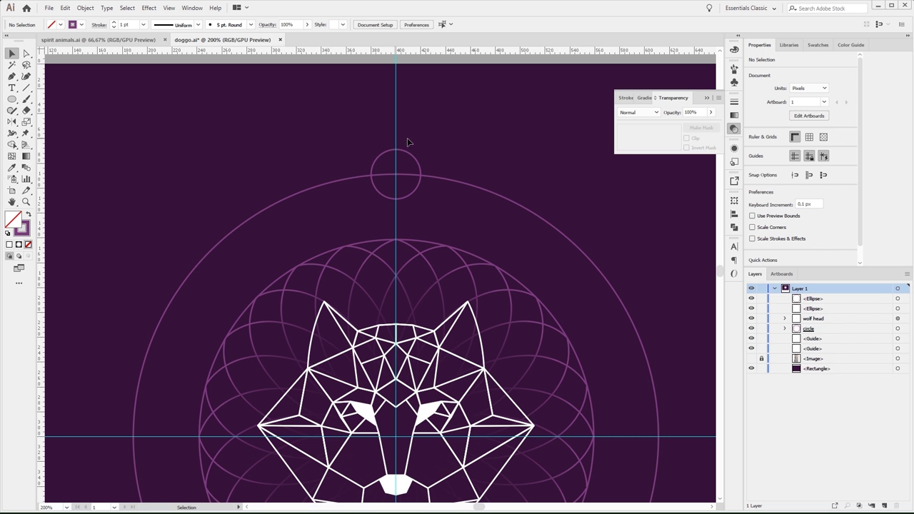
Fill the small circle with the sampled dark background purple #28002D.
key(i)
click(459, 161)
double_click(12, 220)
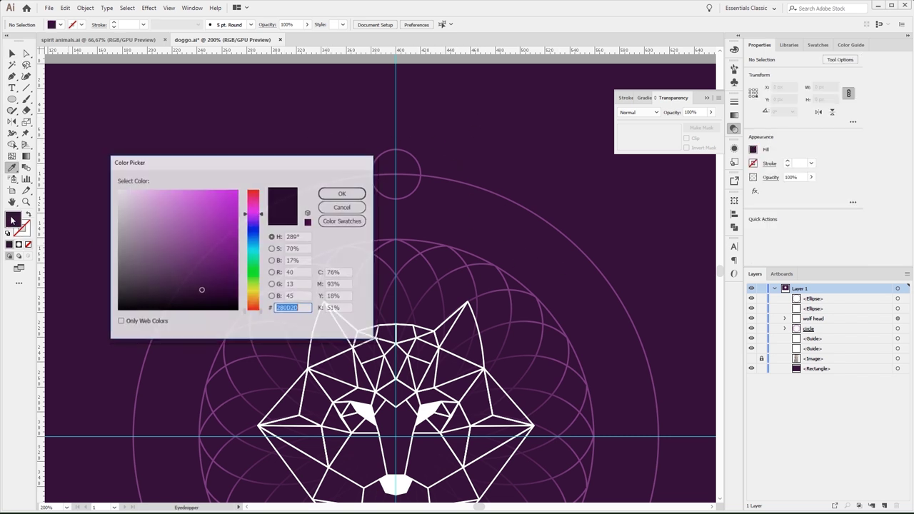
key(Return)
key(v)
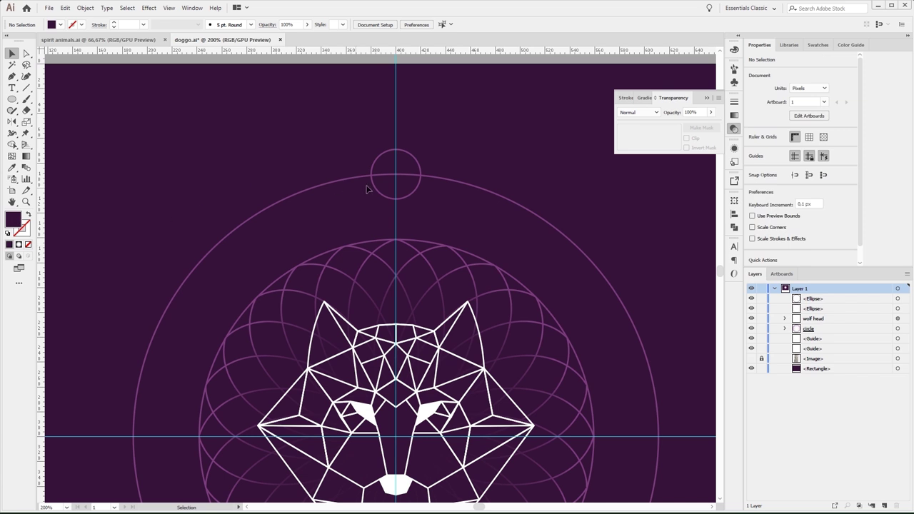
click(377, 164)
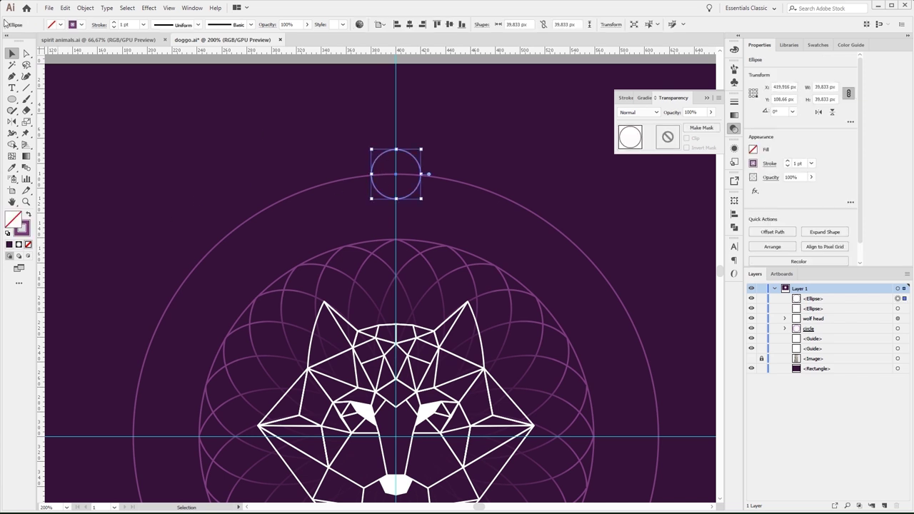
double_click(12, 221)
key(Return)
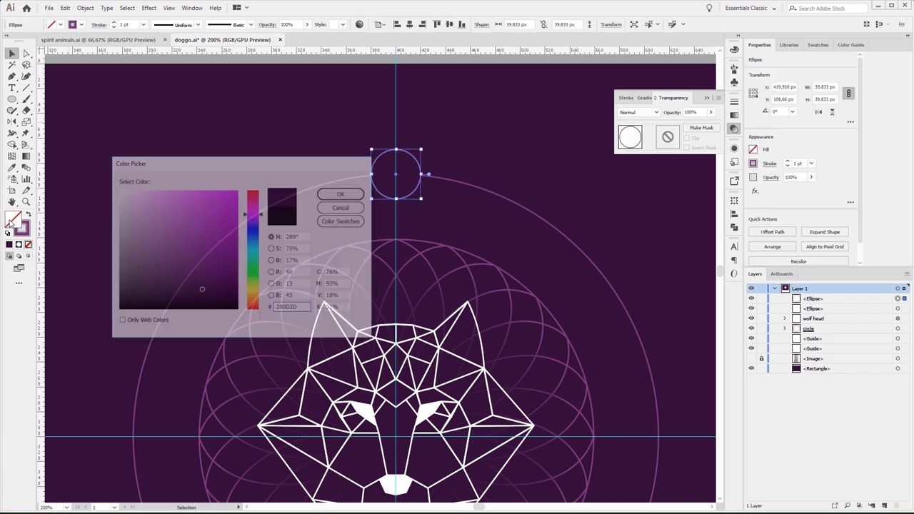
click(156, 145)
Preview the artwork for web, then select and zoom in on the small circle.
scroll(341, 178, down, 3)
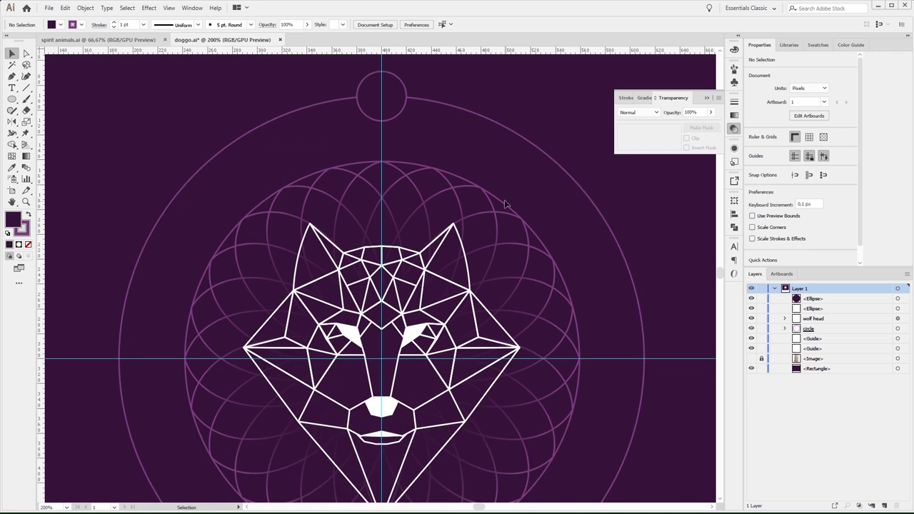
key(ctrl+alt+shift+s)
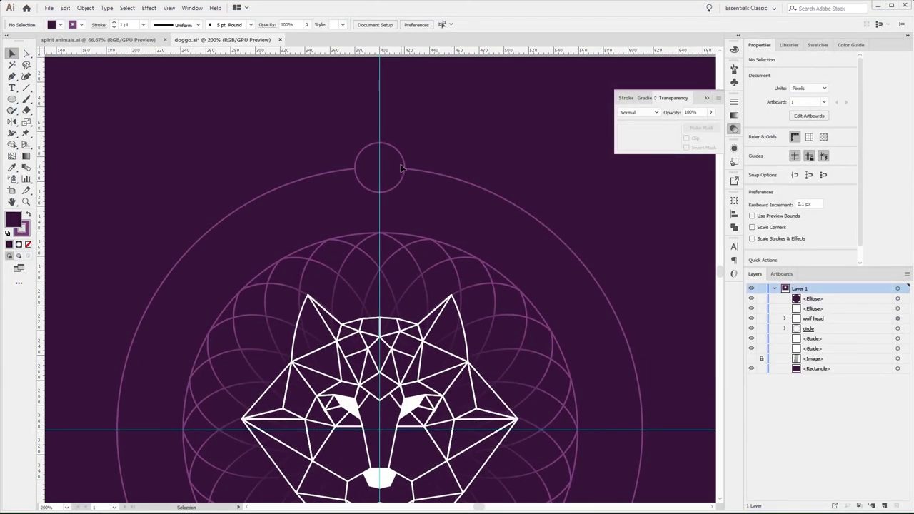
click(405, 161)
key(ctrl+plus)
key(ctrl+plus)
key(ctrl+plus)
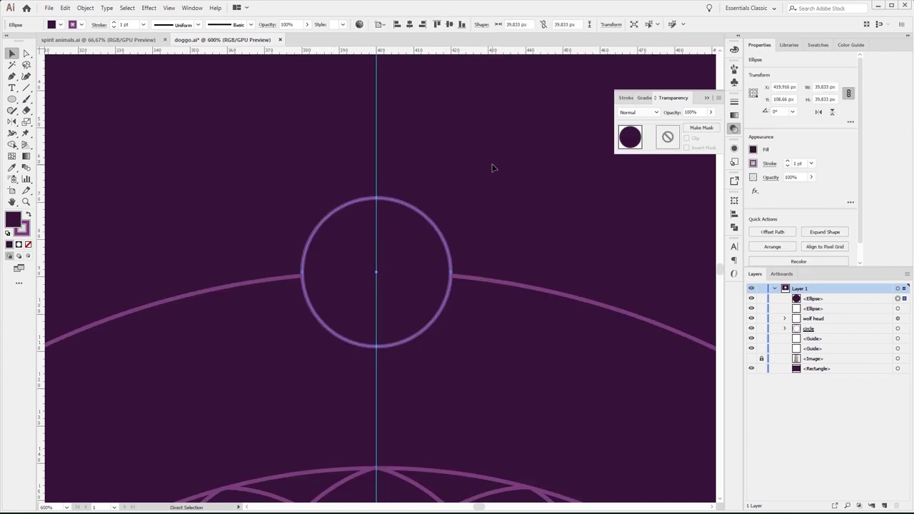
Duplicate the small circle upward, scale the copy to 19.916 px and rest it on the original.
click(521, 157)
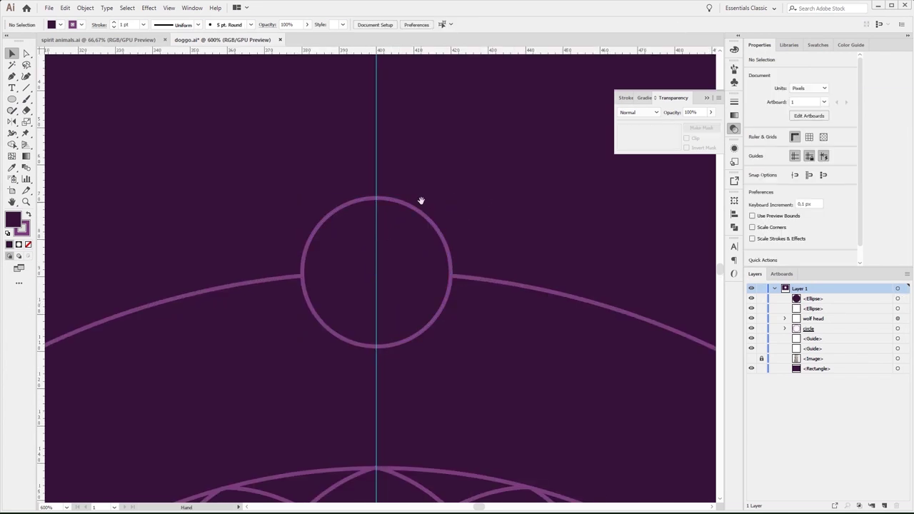
drag(418, 200, 409, 292)
click(406, 298)
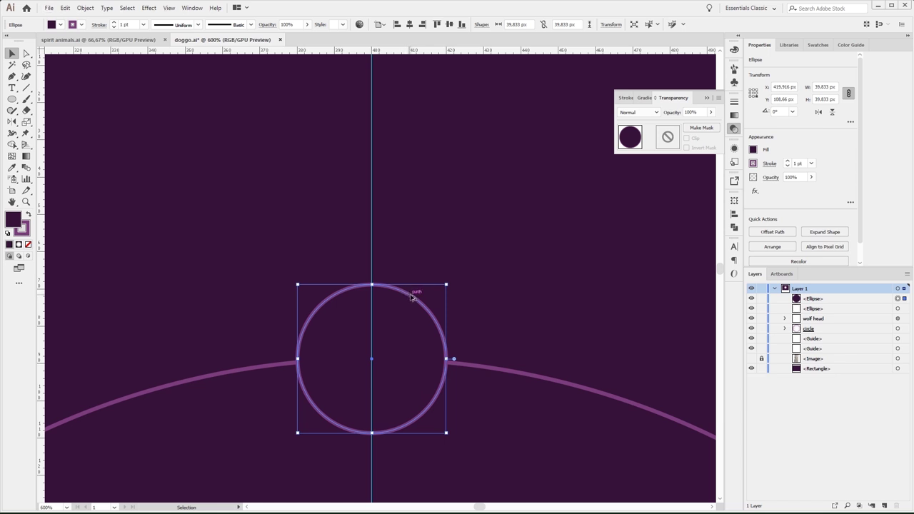
drag(410, 296, 410, 122)
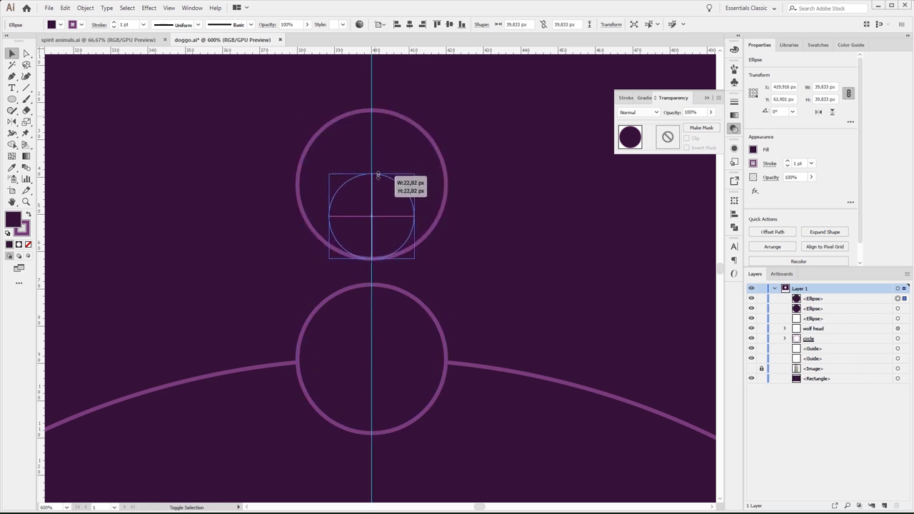
mouse_move(372, 110)
mouse_down()
mouse_move(373, 184)
mouse_move(391, 217)
mouse_up()
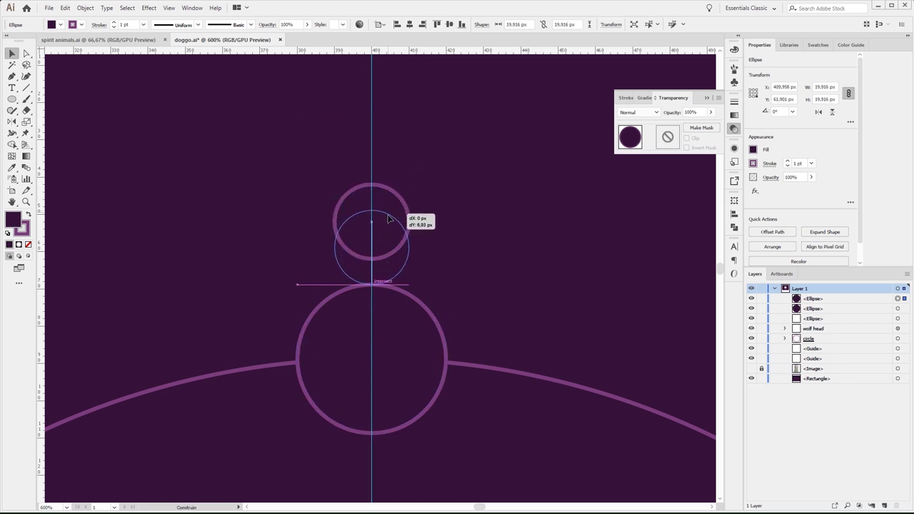
click(471, 239)
drag(470, 237, 464, 291)
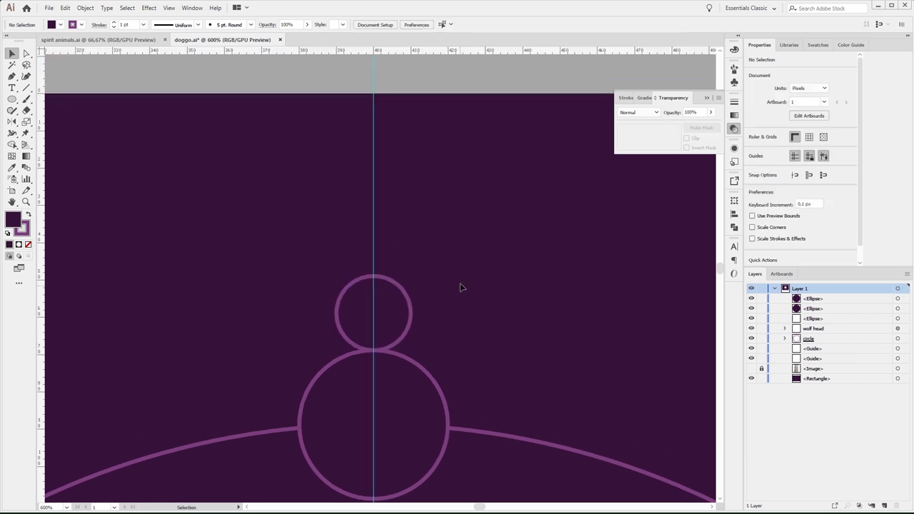
key(p)
drag(373, 275, 376, 221)
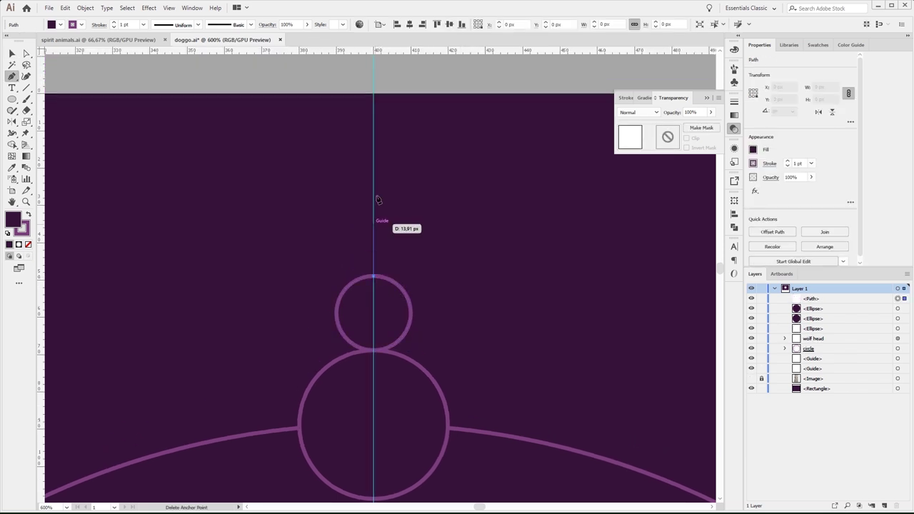
Draw a vertical line above the small circle with a tapered width profile at 4 pt.
click(373, 163)
key(v)
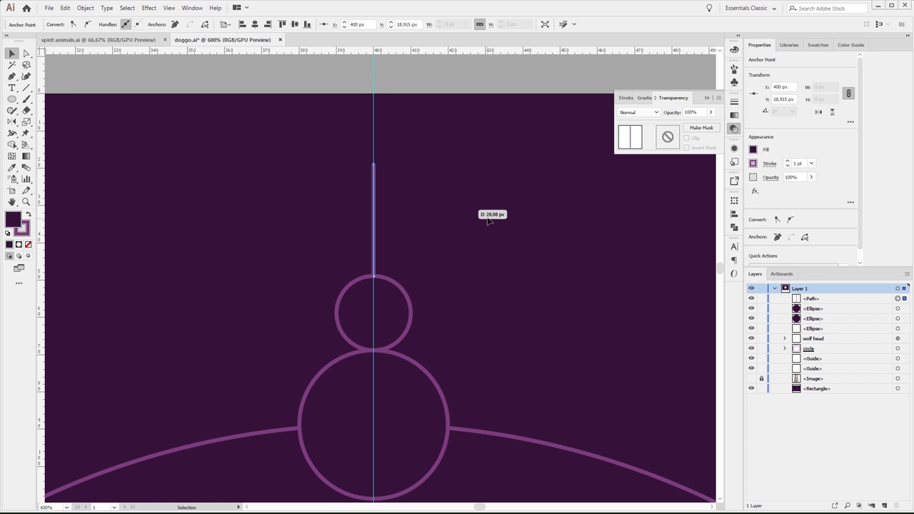
click(486, 222)
click(374, 172)
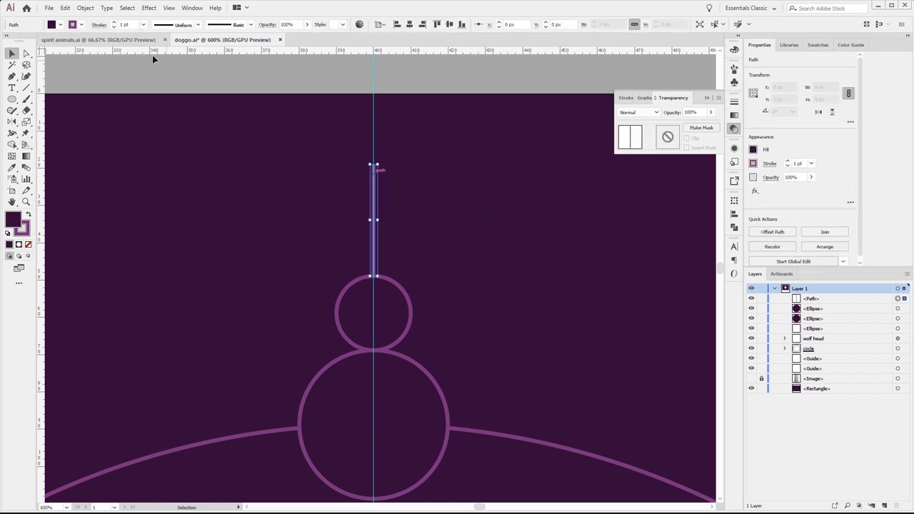
click(194, 25)
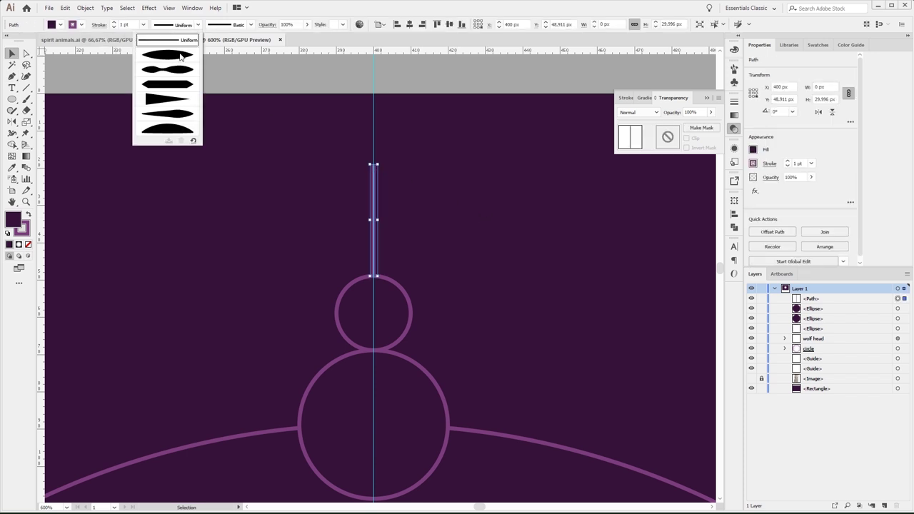
click(168, 99)
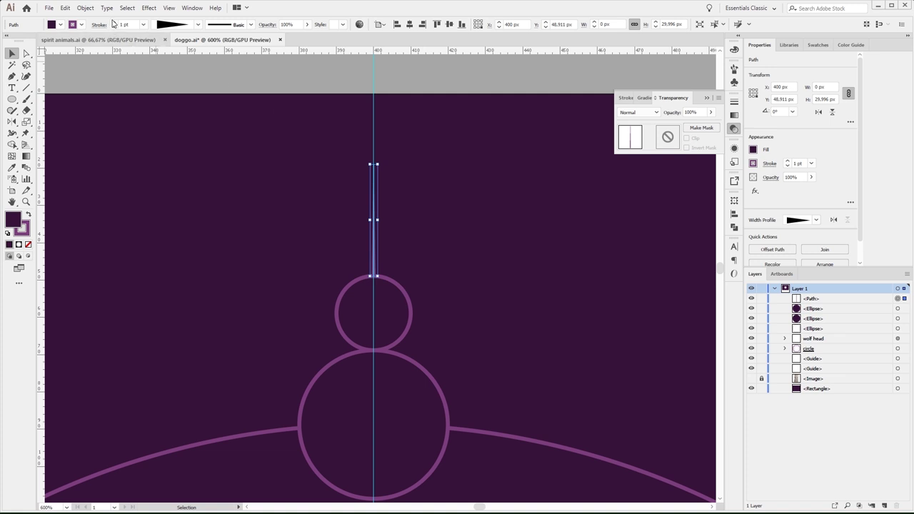
click(113, 24)
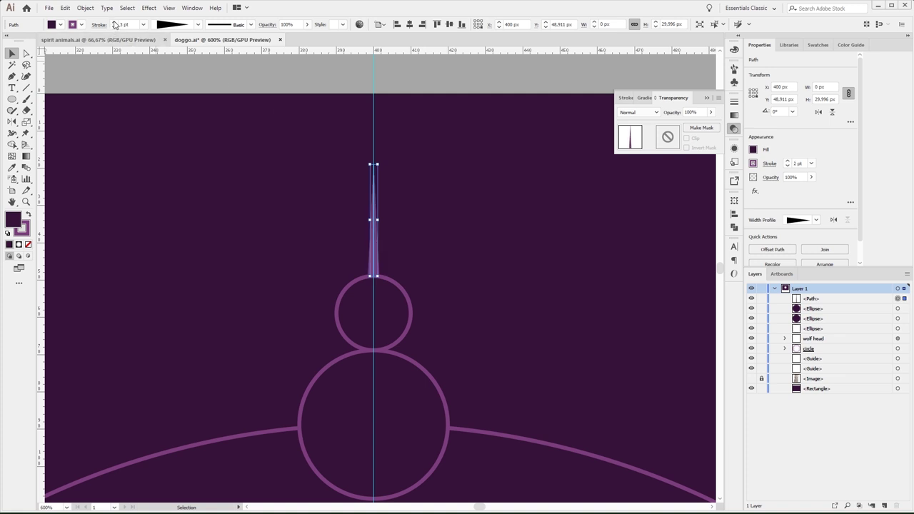
Preview the new spike in Save for Web and close the preview.
click(437, 209)
key(ctrl+alt+shift+s)
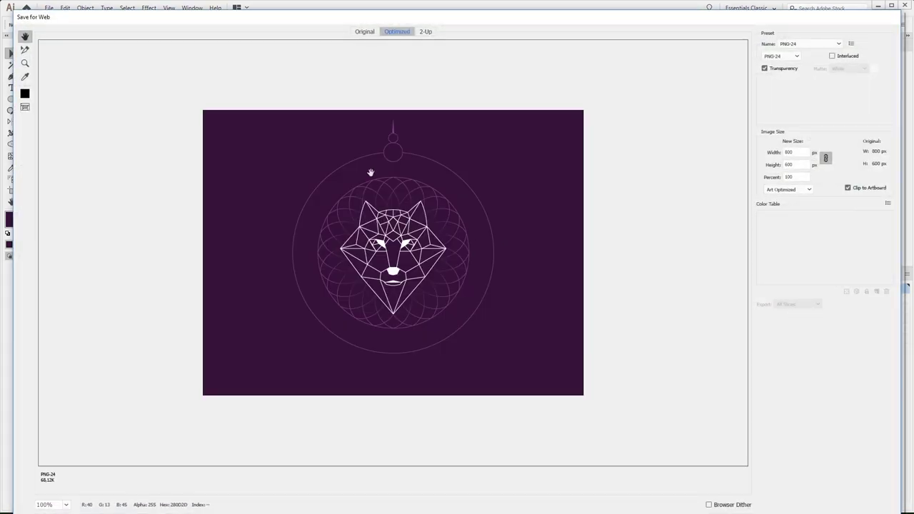
key(Escape)
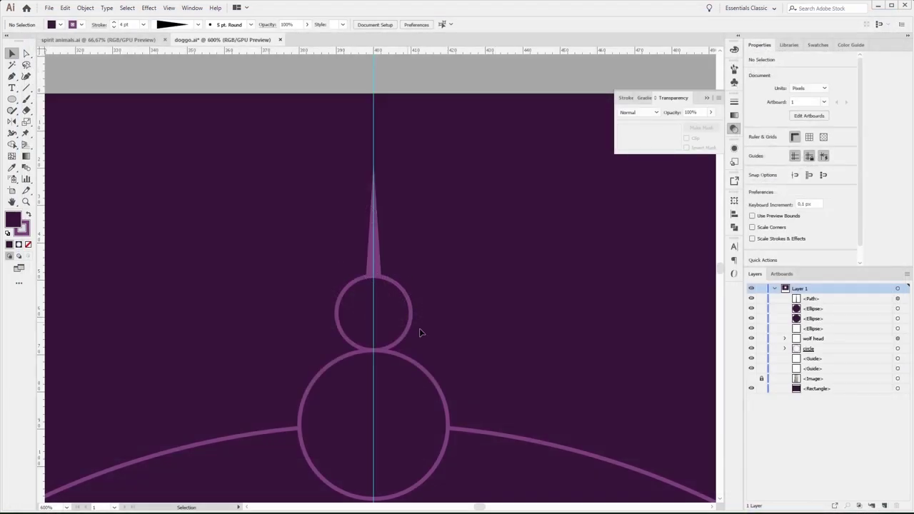
scroll(421, 333, down, 3)
Try deleting the larger circle's top anchor to leave an arc, then undo to the full circle.
click(326, 267)
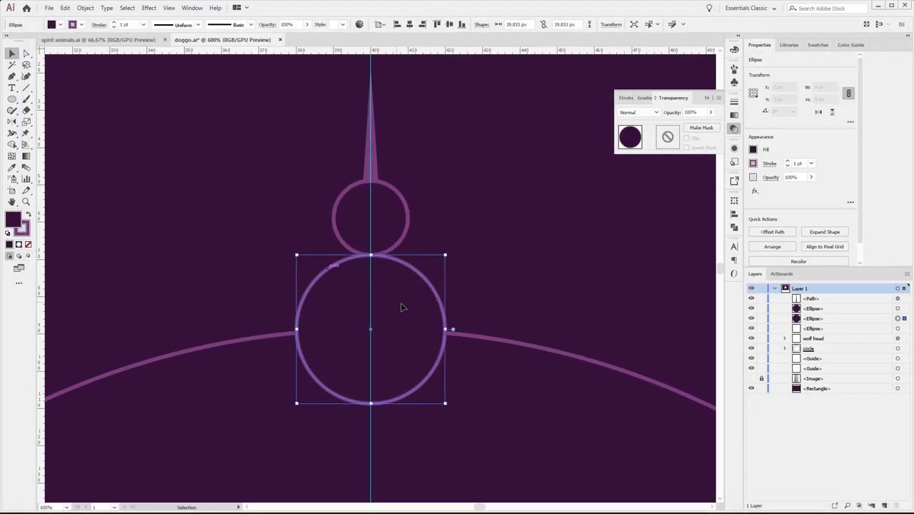
key(a)
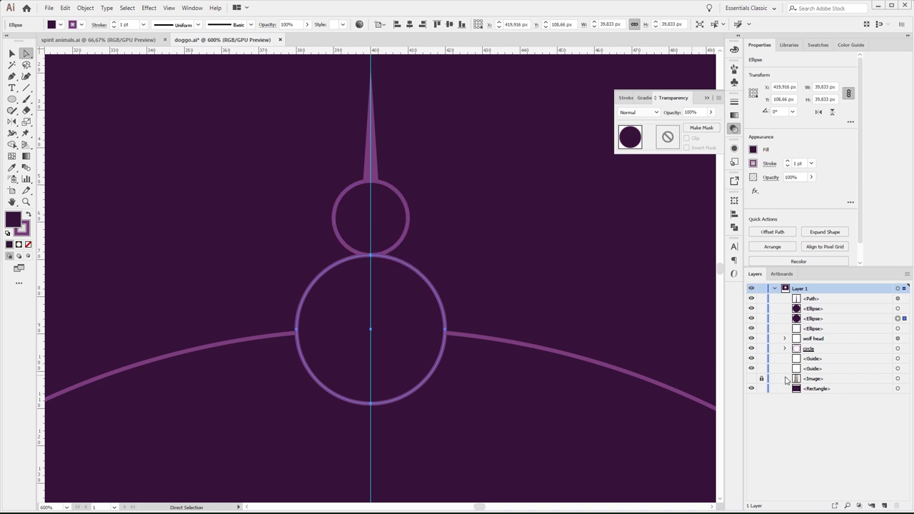
click(750, 309)
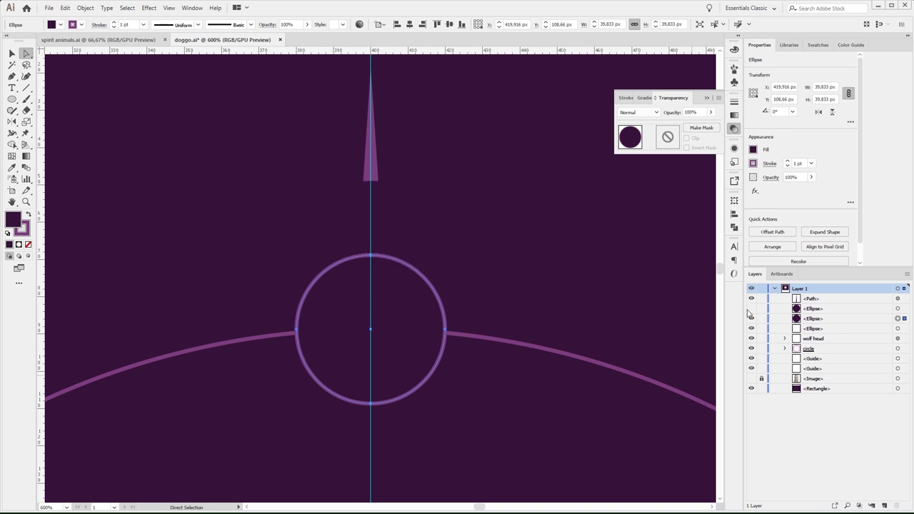
click(371, 254)
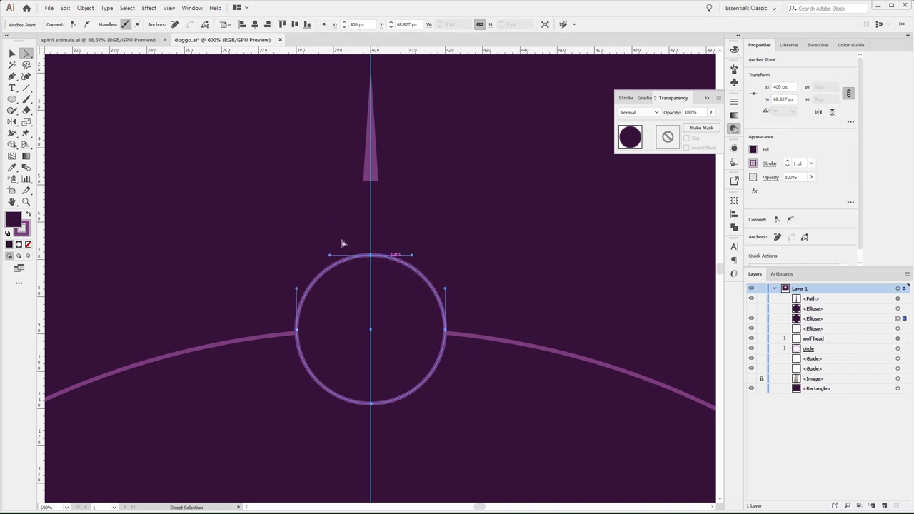
key(Delete)
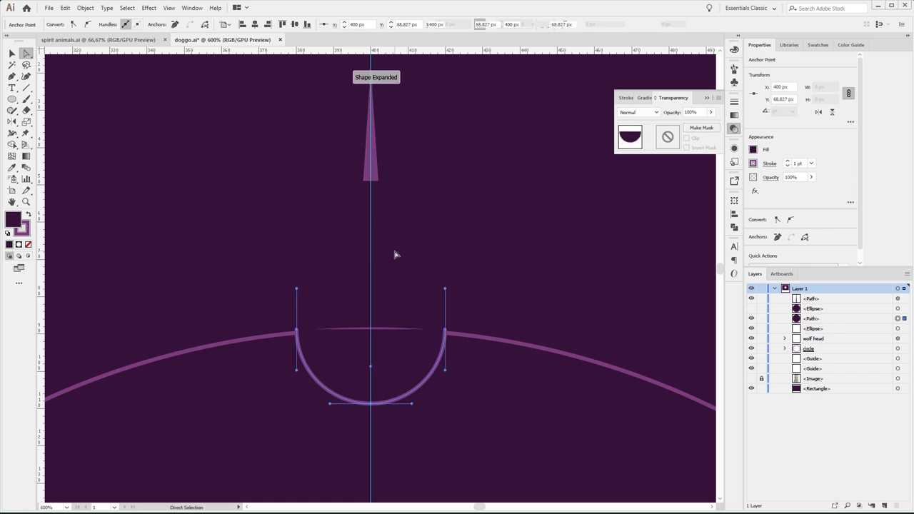
key(v)
click(430, 255)
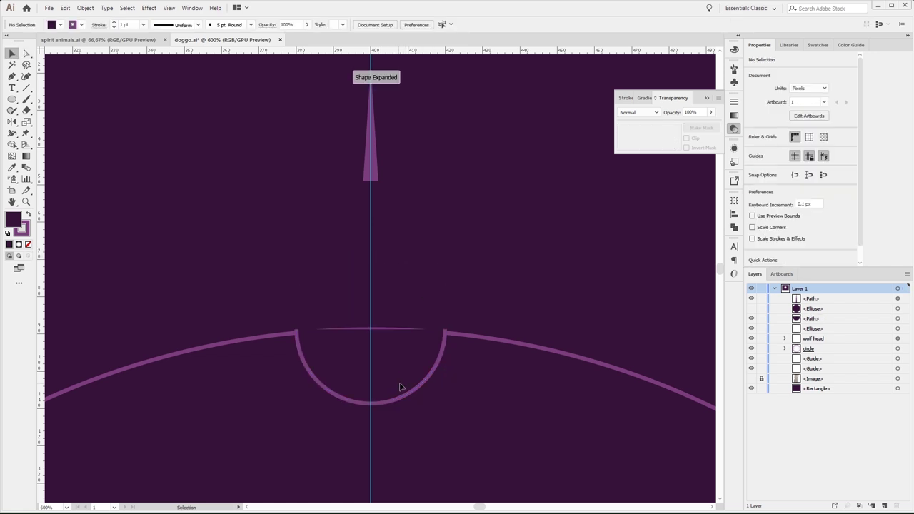
click(414, 395)
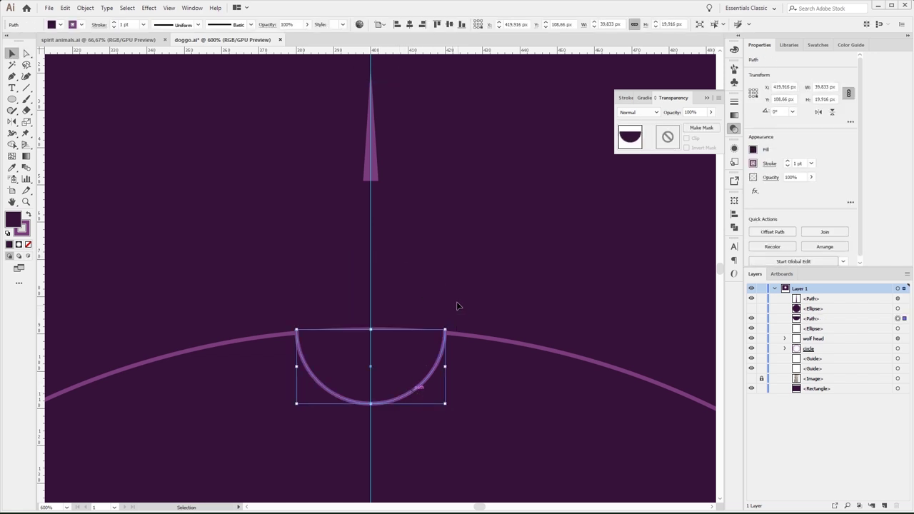
click(660, 330)
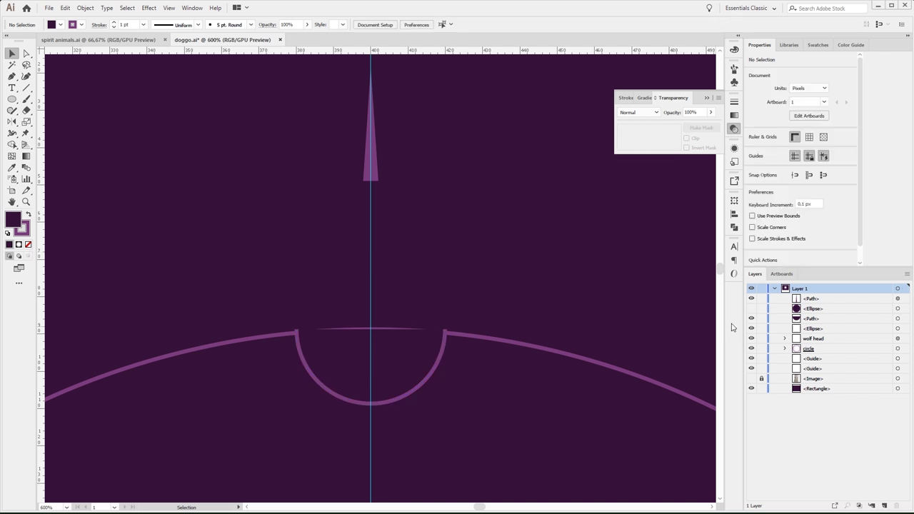
key(ctrl+z)
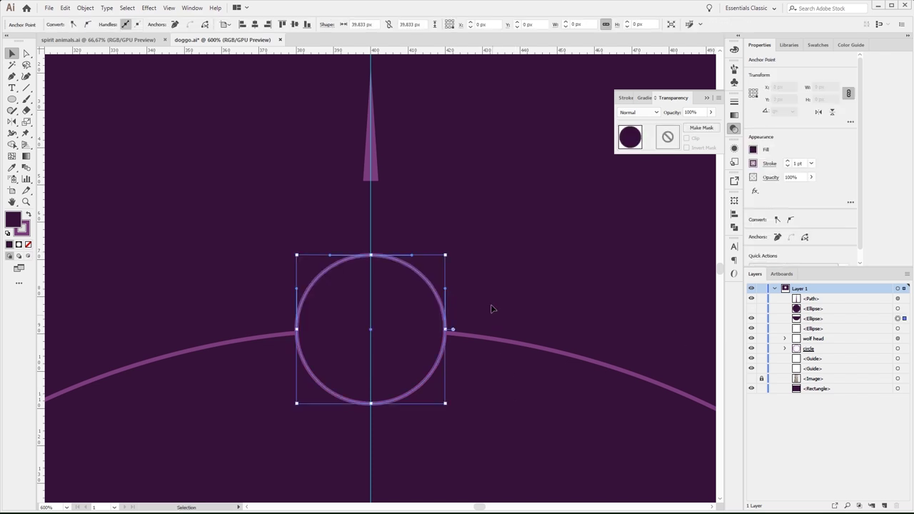
Show the hidden small circle again and select it together with the spike.
key(p)
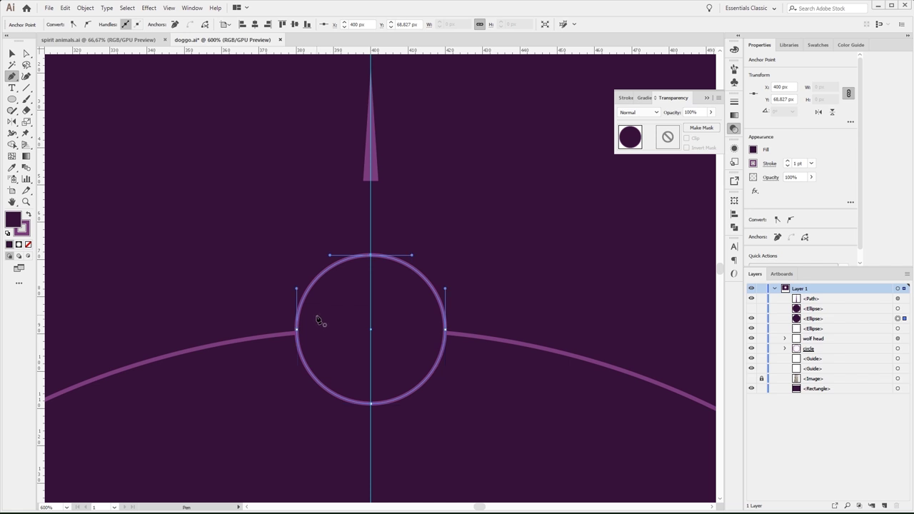
key(a)
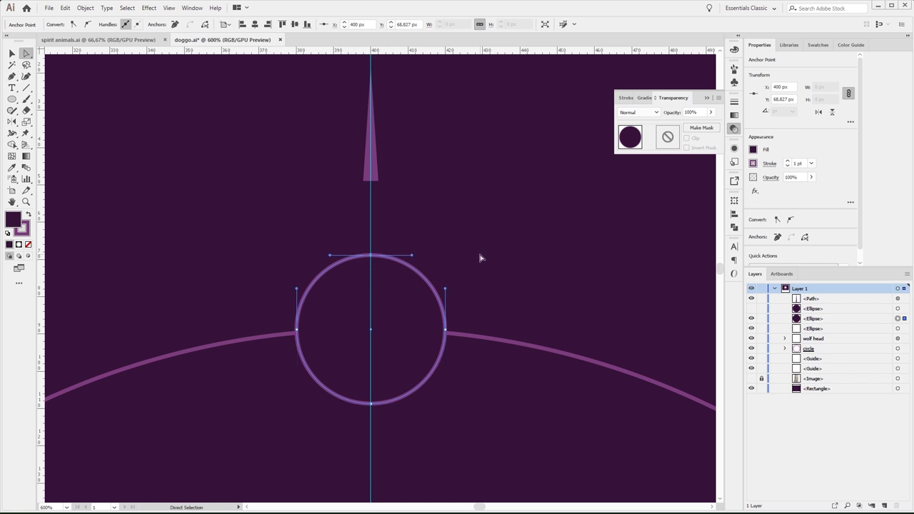
click(479, 257)
click(751, 309)
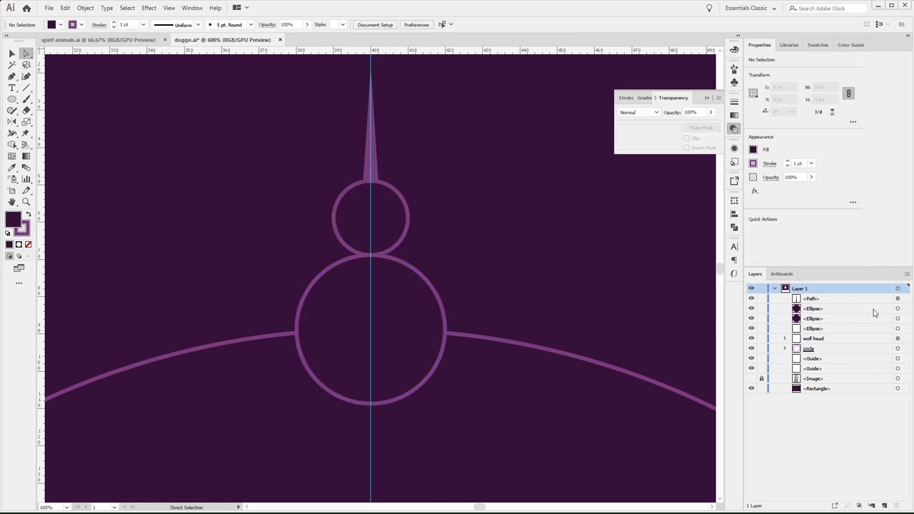
click(899, 309)
Move the small circle and spike down slightly and check them in the web preview.
drag(405, 208, 402, 245)
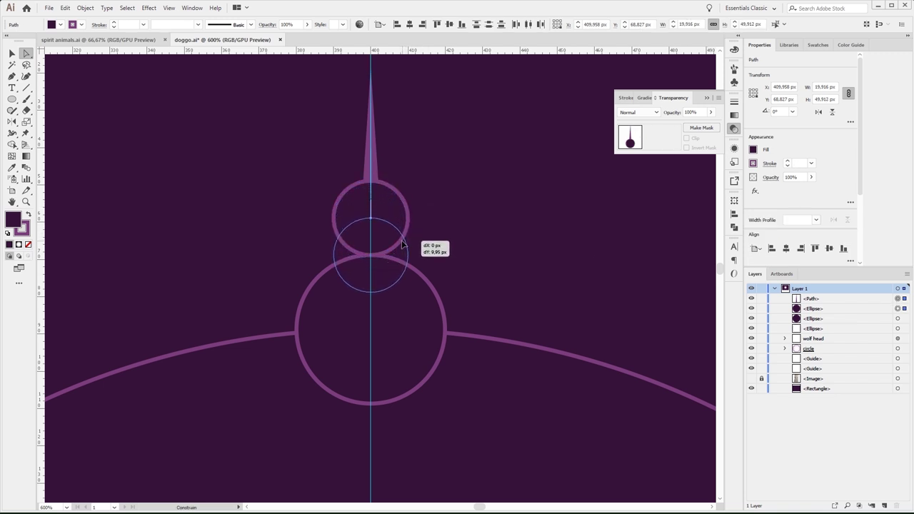
drag(402, 244, 402, 245)
key(ctrl+z)
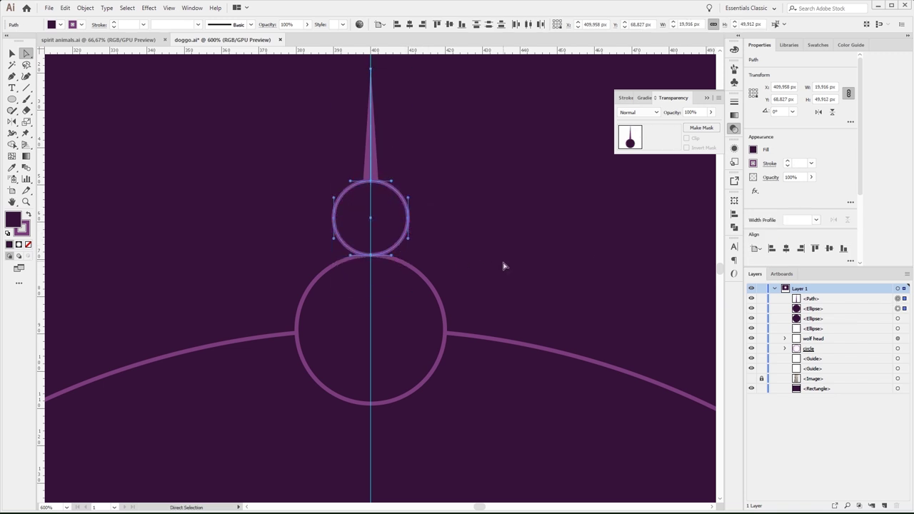
key(v)
drag(397, 195, 400, 228)
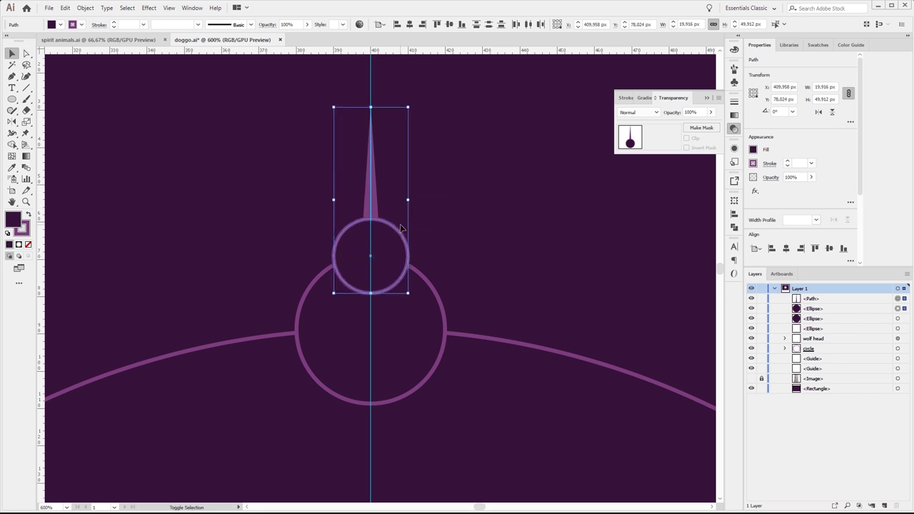
key(Down)
click(490, 246)
key(ctrl+alt+shift+s)
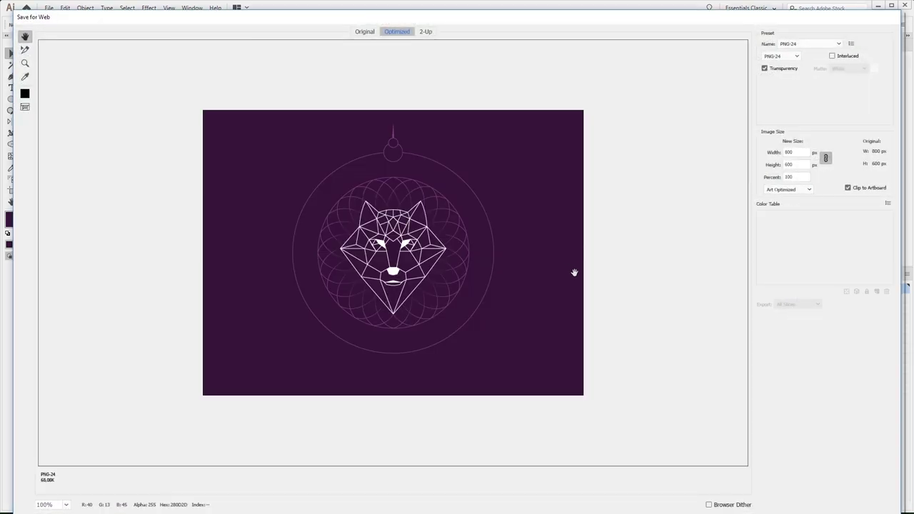
key(Escape)
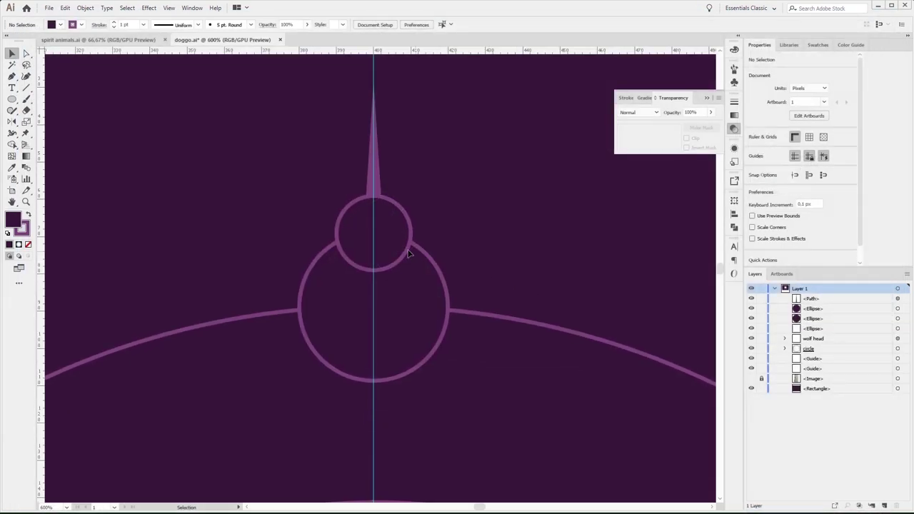
Delete the small circle and stretch the spike down to about 48.65 px tall.
click(352, 208)
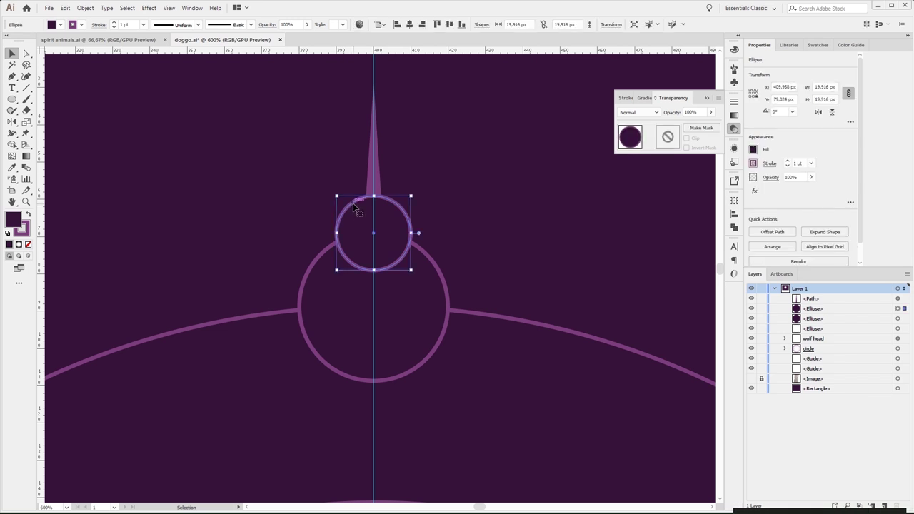
key(Delete)
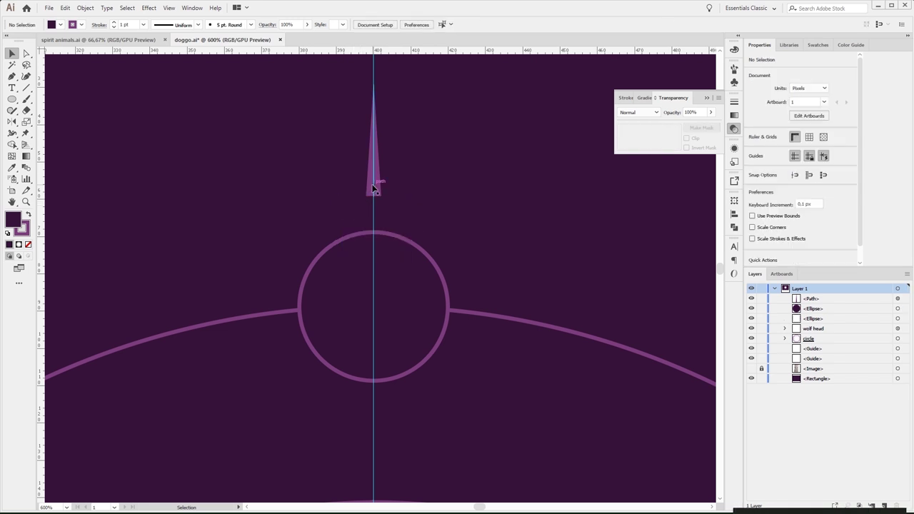
click(374, 188)
mouse_move(373, 196)
mouse_down()
mouse_move(362, 215)
mouse_move(372, 266)
mouse_up()
Sink the spike into the large circle so it meets the circle's bottom edge, checking in outline view.
drag(374, 217, 395, 240)
drag(374, 152, 398, 274)
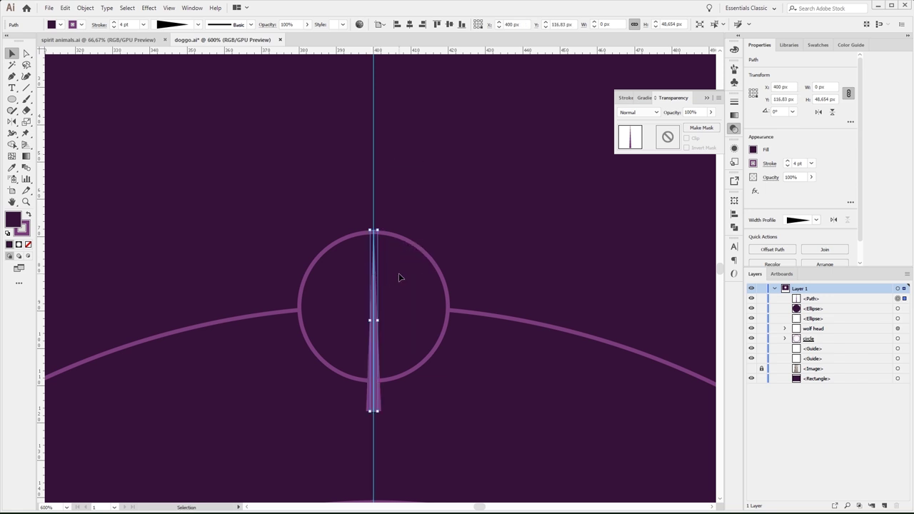
key(Up)
key(Up)
key(ctrl+y)
key(Up)
key(Up)
key(Up)
key(Up)
key(Up)
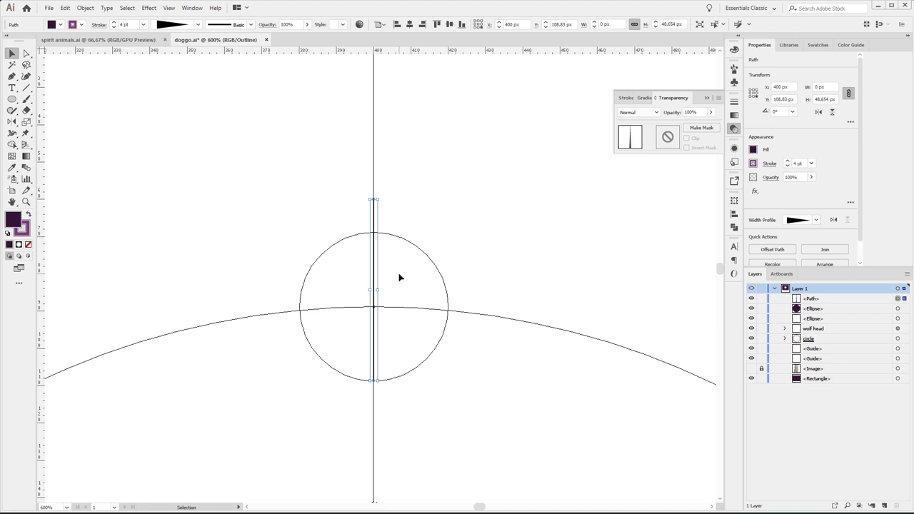
key(ctrl+y)
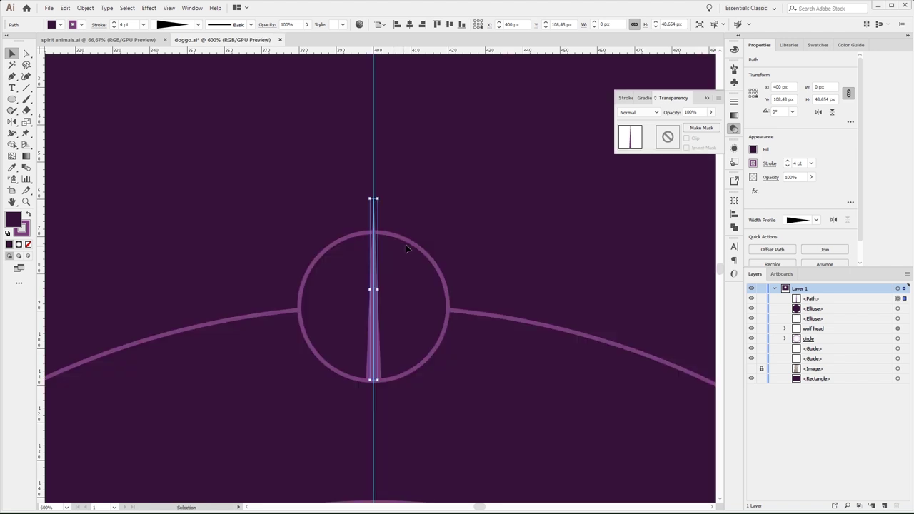
Add an anchor on the circle's upper-left edge, hide the spike, and select the right-side anchors.
click(406, 238)
key(p)
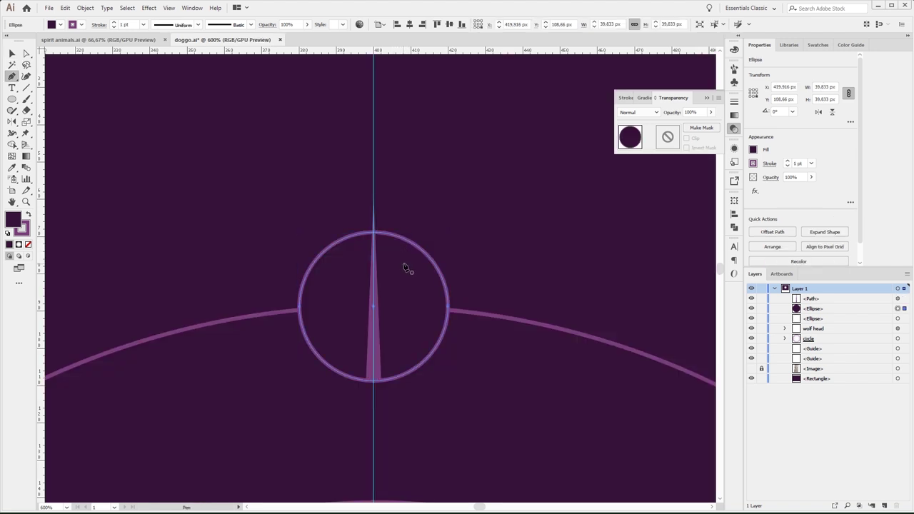
click(323, 253)
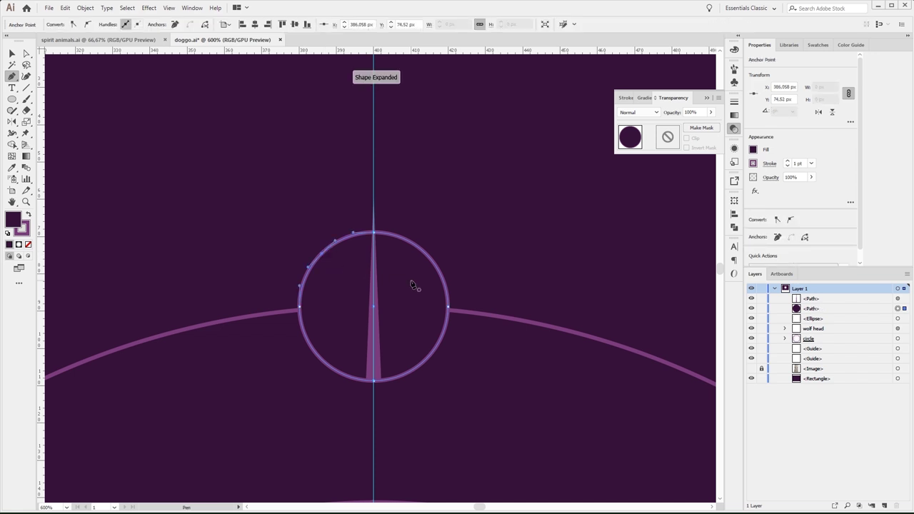
key(v)
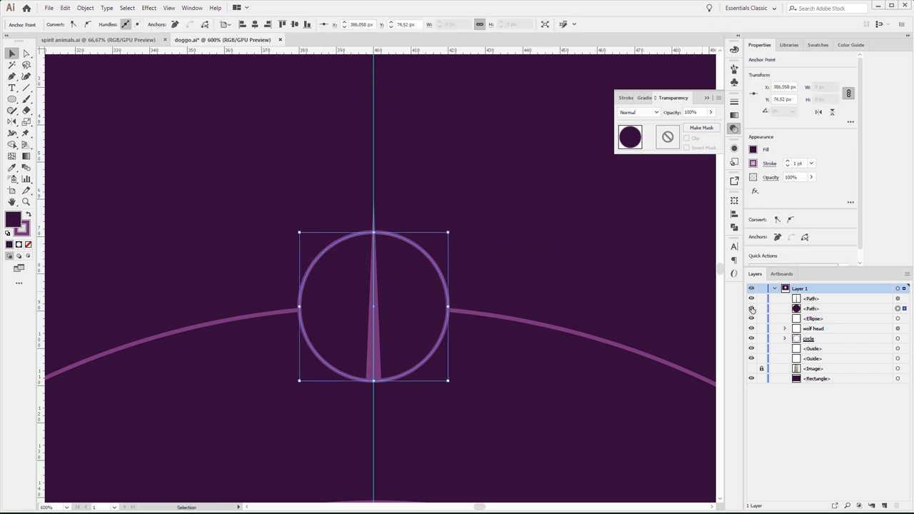
click(750, 299)
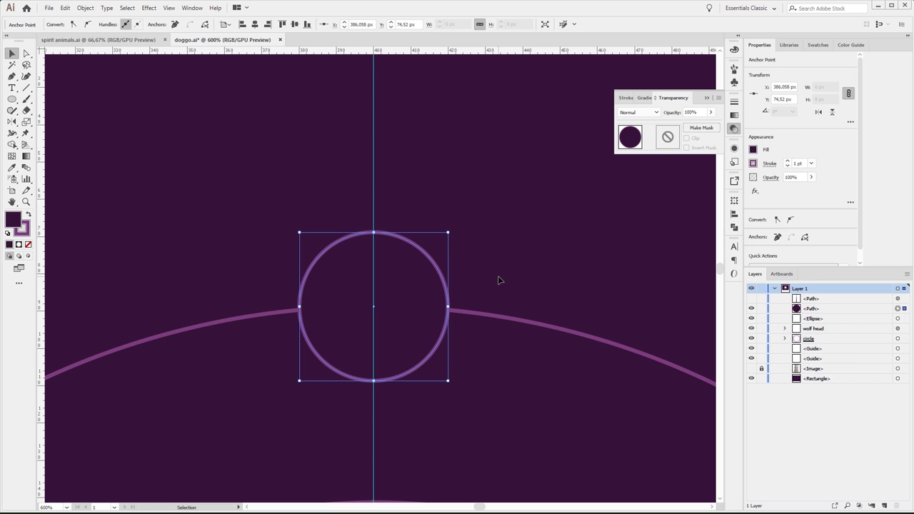
key(a)
click(372, 232)
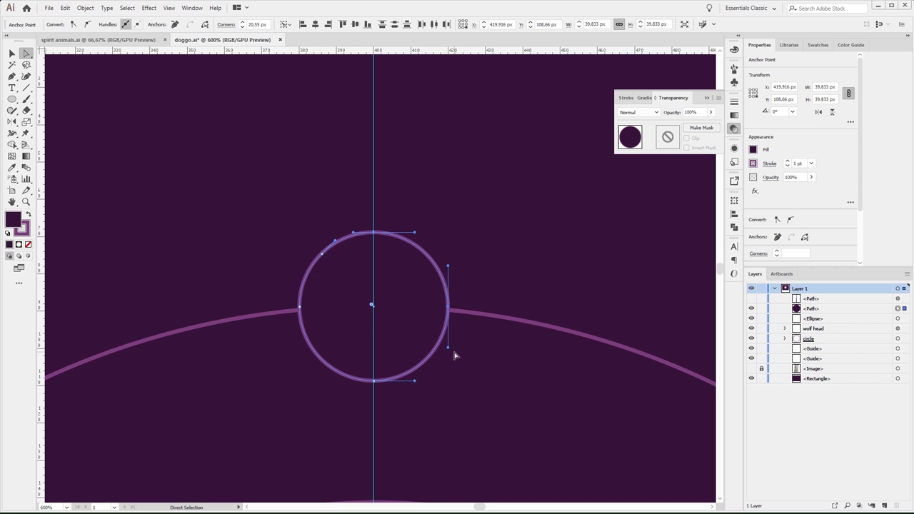
Delete the circle's right side and reflect a copy of the left arc to the right.
key(Delete)
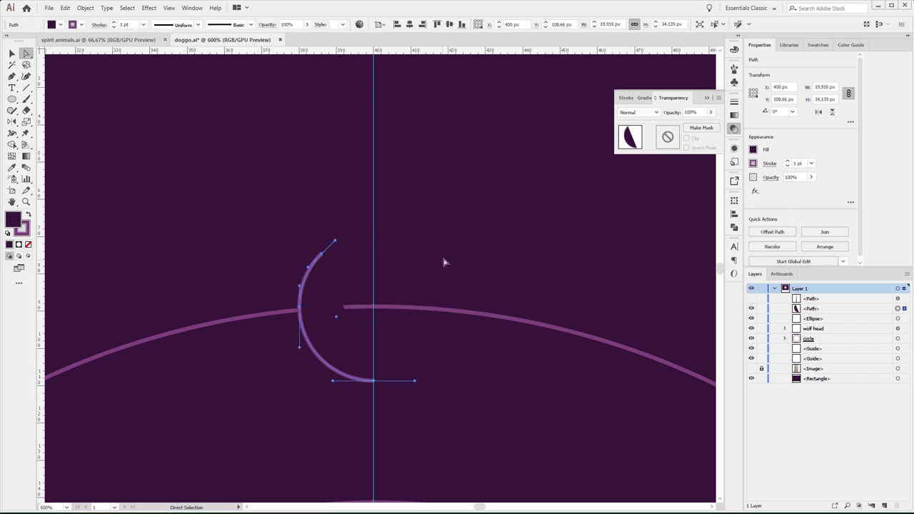
key(v)
click(446, 260)
click(335, 371)
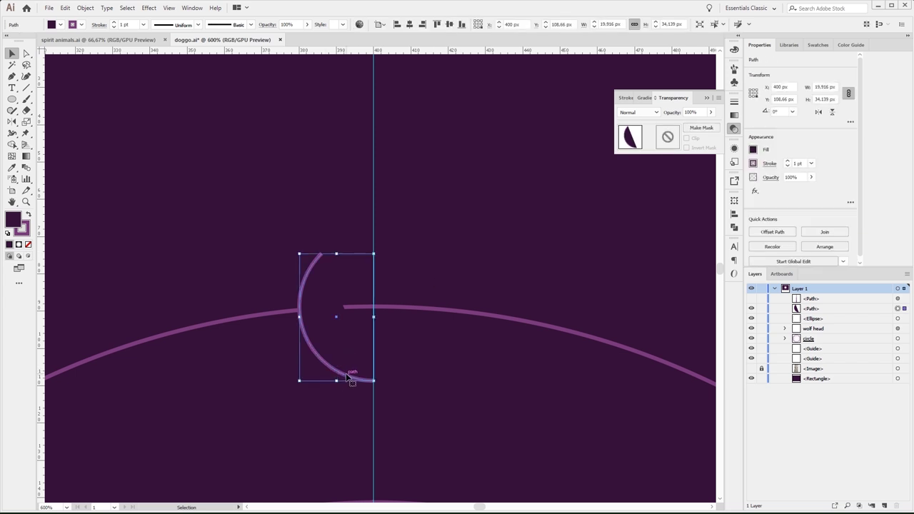
key(o)
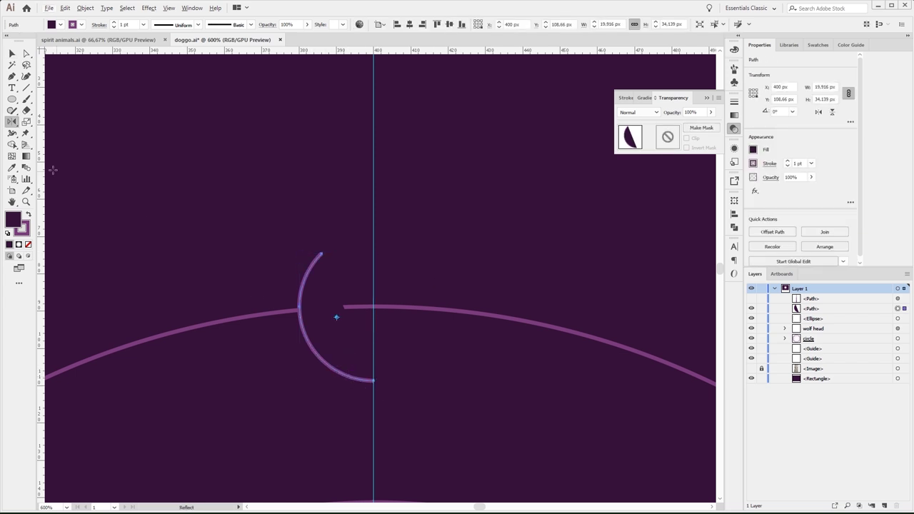
alt+click(374, 380)
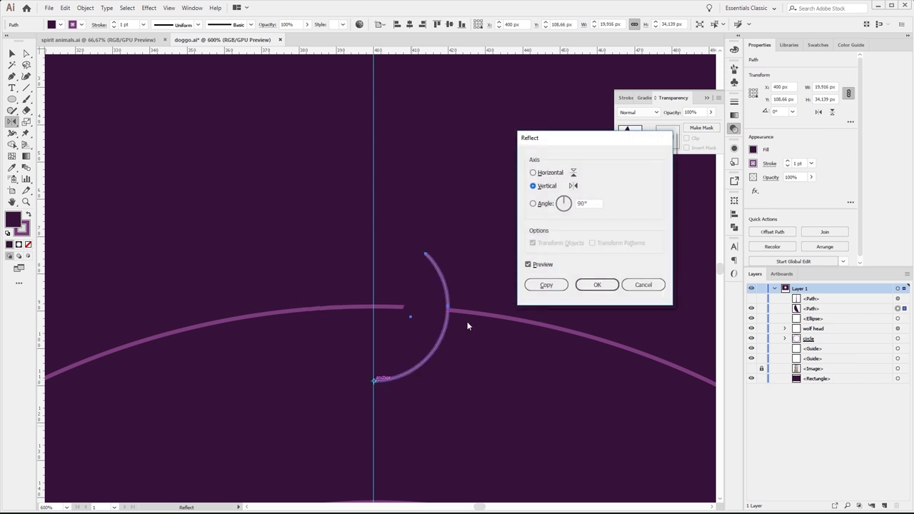
click(544, 285)
key(v)
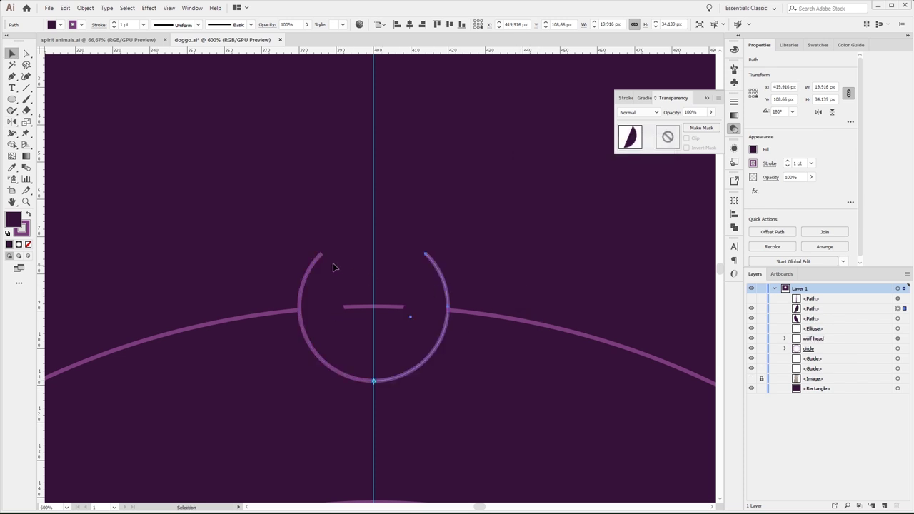
click(302, 257)
Remove the stray horizontal line joining the two arcs.
shift+click(436, 271)
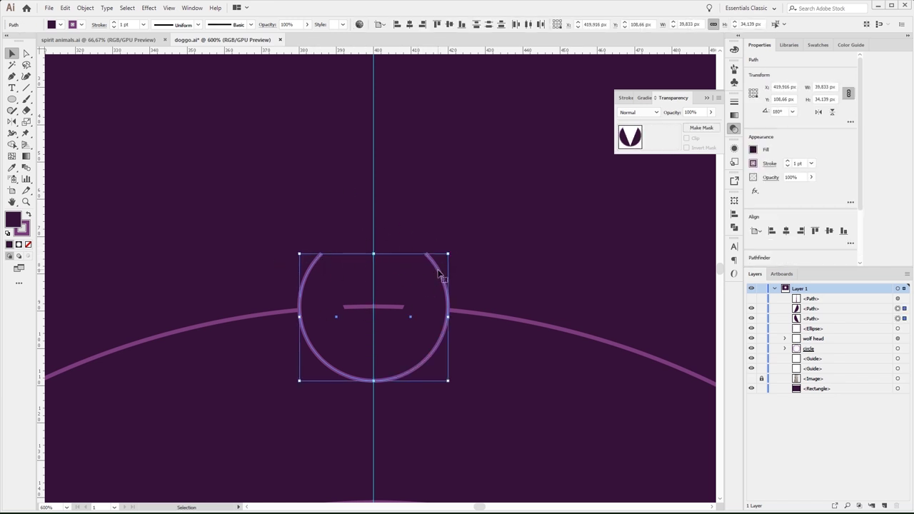
key(a)
key(Delete)
key(v)
click(522, 279)
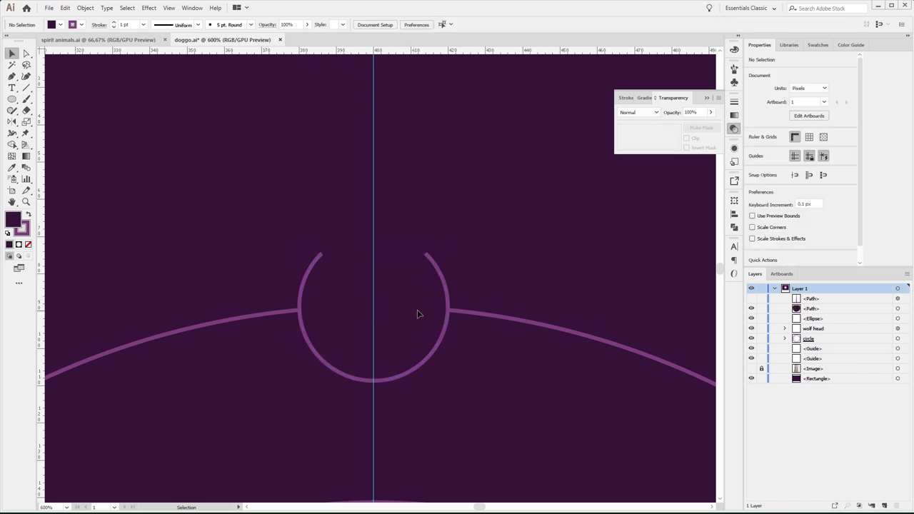
Show the spike and ellipse layers again, hide the guides and zoom out to the artboard.
click(750, 317)
click(750, 298)
drag(482, 223, 483, 275)
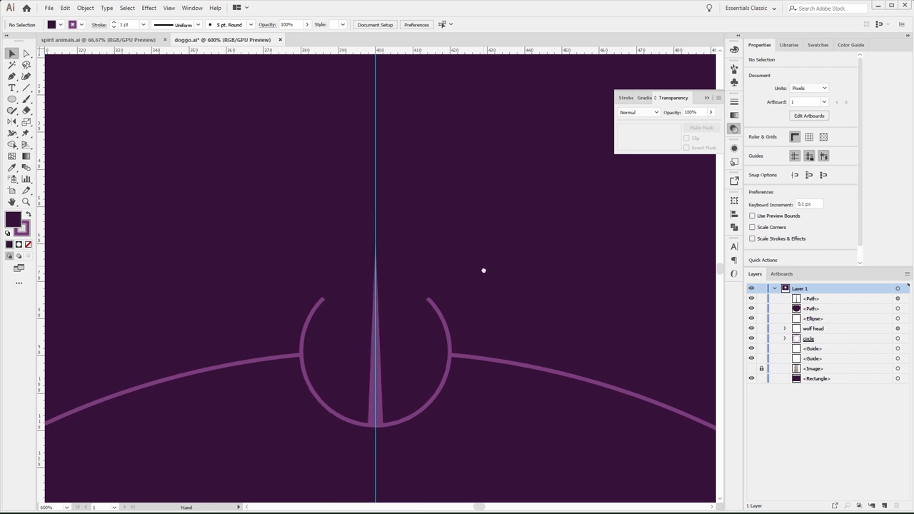
key(ctrl+semicolon)
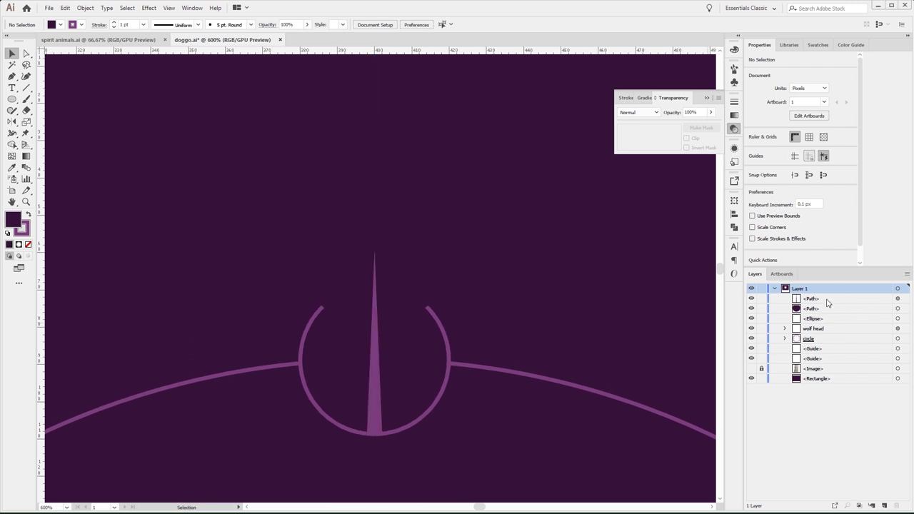
click(317, 319)
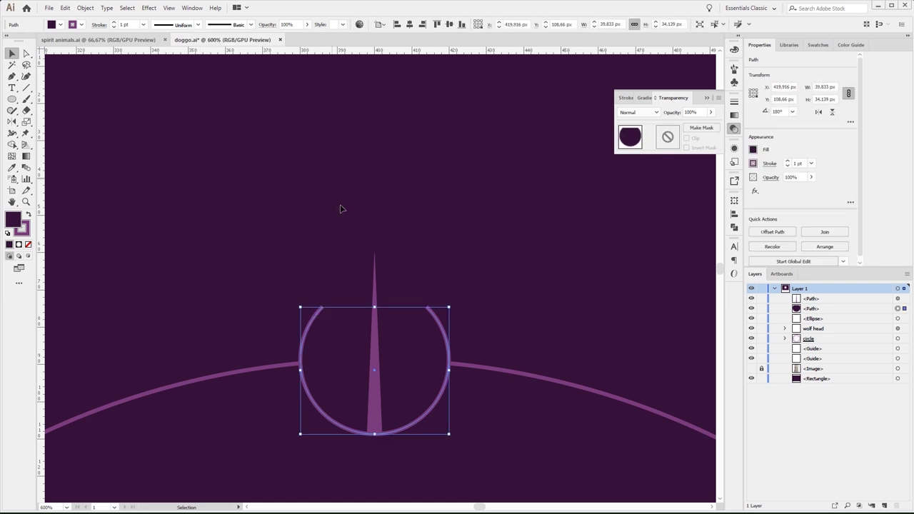
key(ctrl+shift+a)
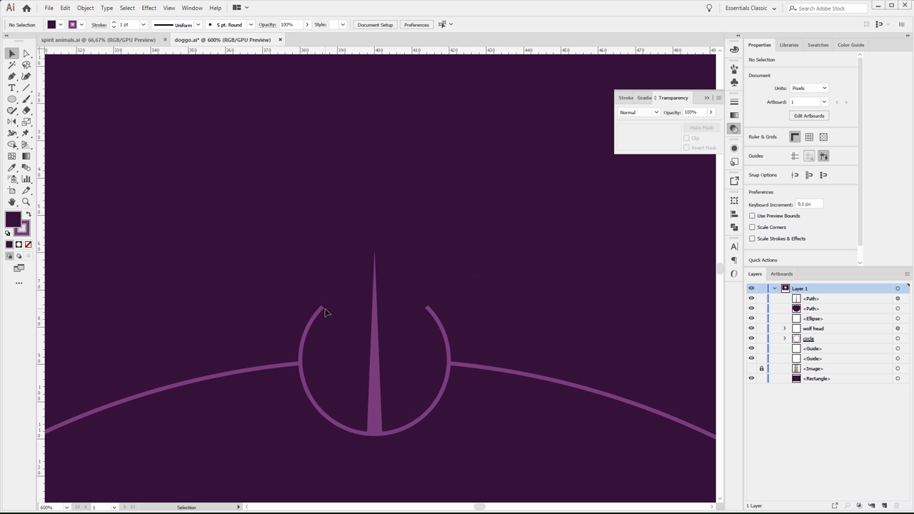
key(ctrl+1)
key(ctrl+minus)
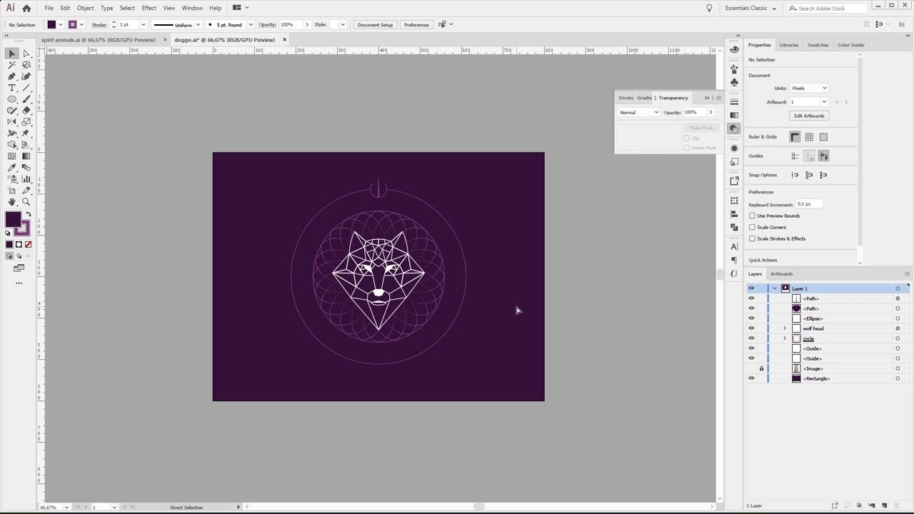
Select the top arc-and-spike ornament with the guides shown.
key(ctrl+plus)
key(ctrl+plus)
scroll(428, 214, up, 2)
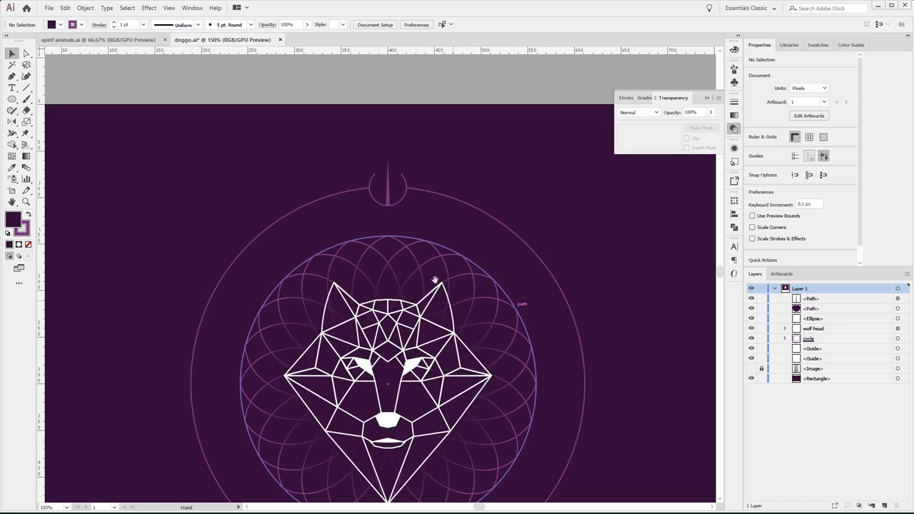
click(388, 194)
key(ctrl+shift+a)
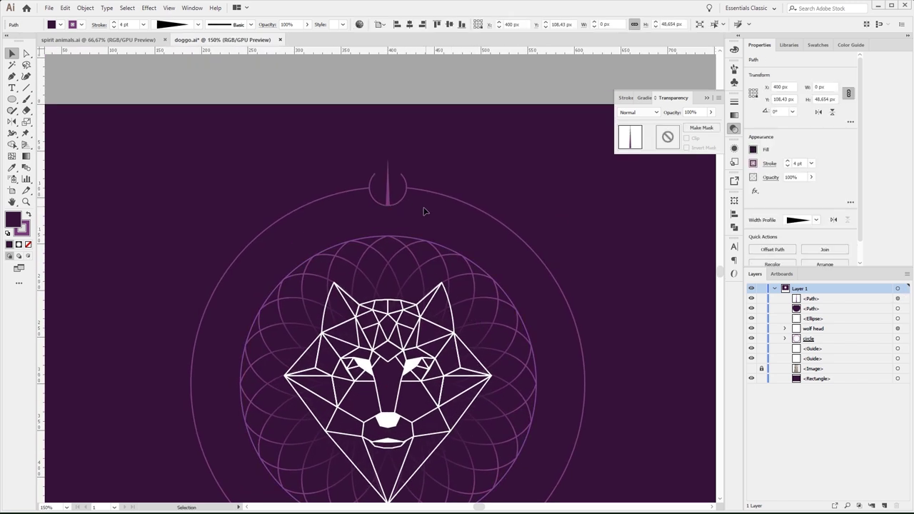
scroll(442, 200, down, 2)
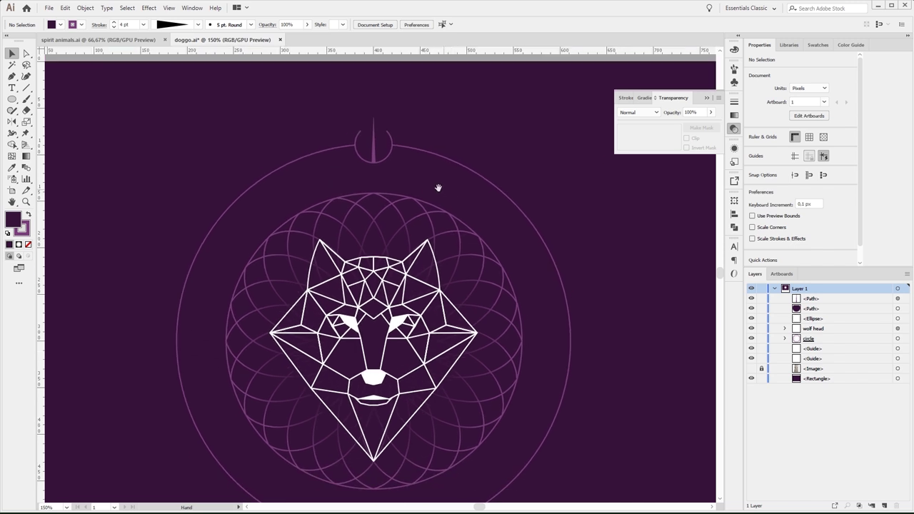
click(382, 158)
scroll(435, 193, down, 2)
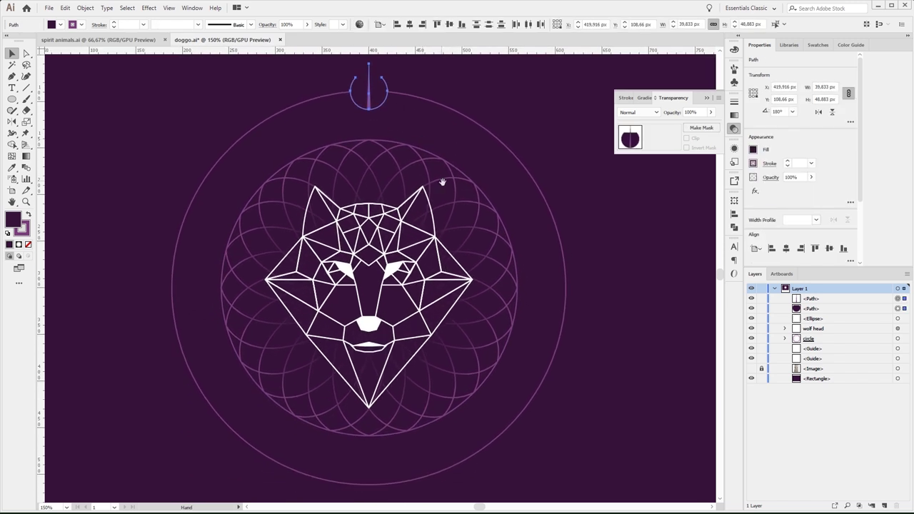
key(a)
key(ctrl+semicolon)
key(v)
Reflect a copy of the ornament across the horizontal axis at the guide crossing.
key(o)
click(368, 286)
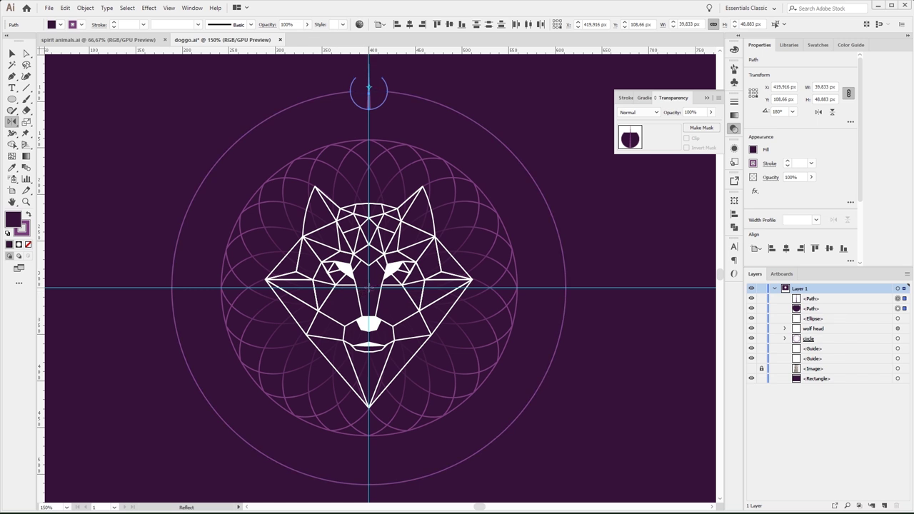
alt+click(371, 287)
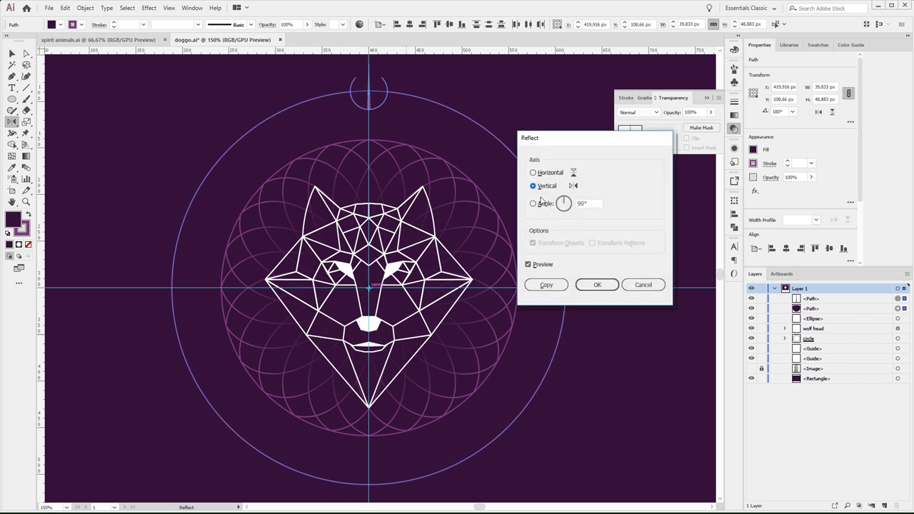
click(537, 174)
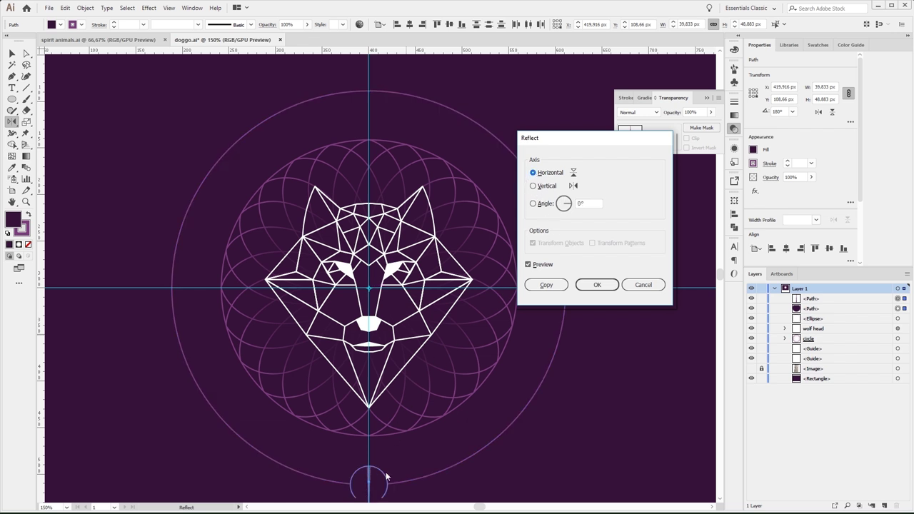
click(561, 286)
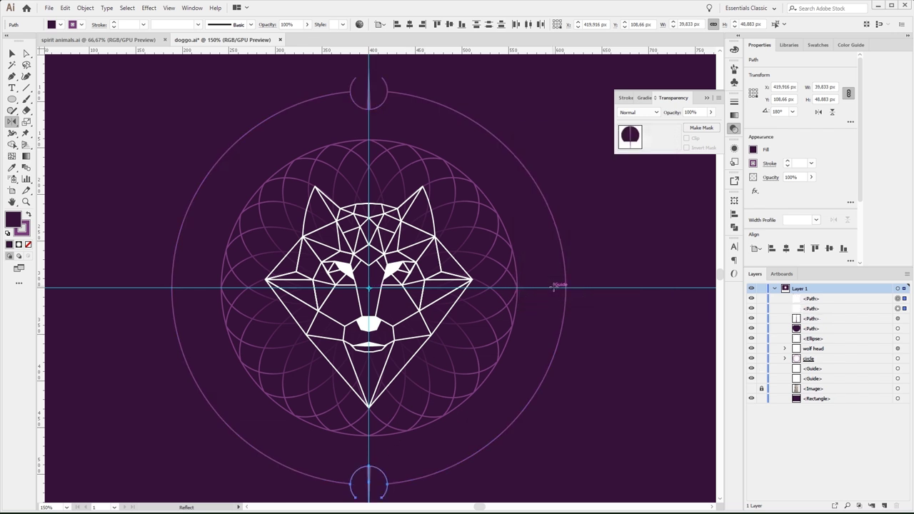
Deselect, hide the guides and return the view to 100%.
key(v)
key(ctrl+shift+a)
drag(516, 204, 503, 188)
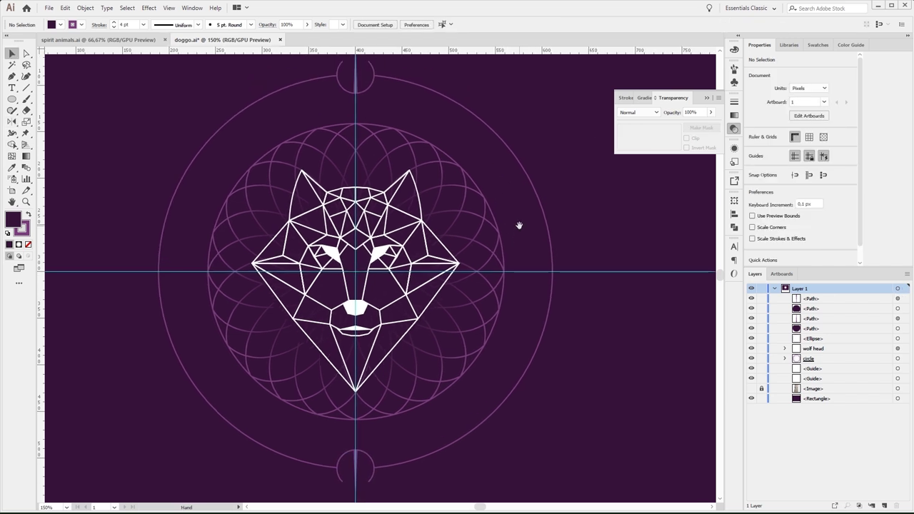
key(ctrl+semicolon)
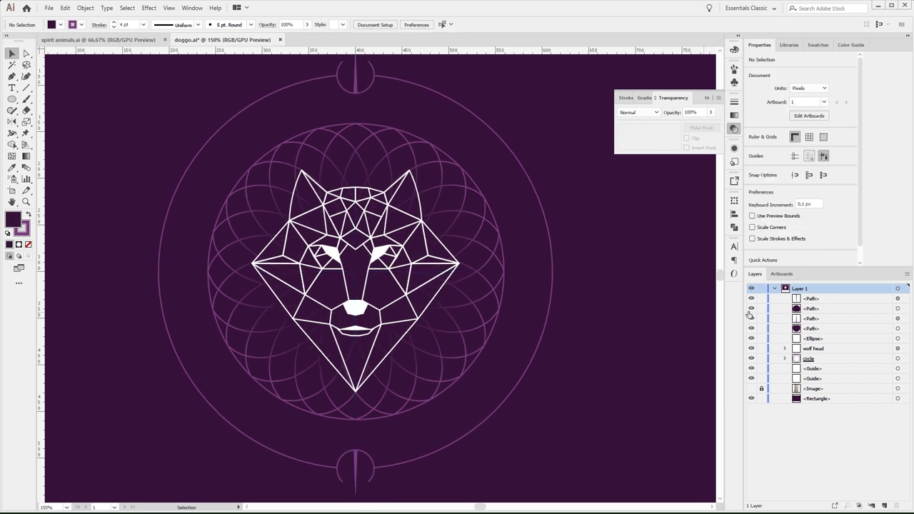
key(ctrl+minus)
key(ctrl+minus)
key(ctrl+equal)
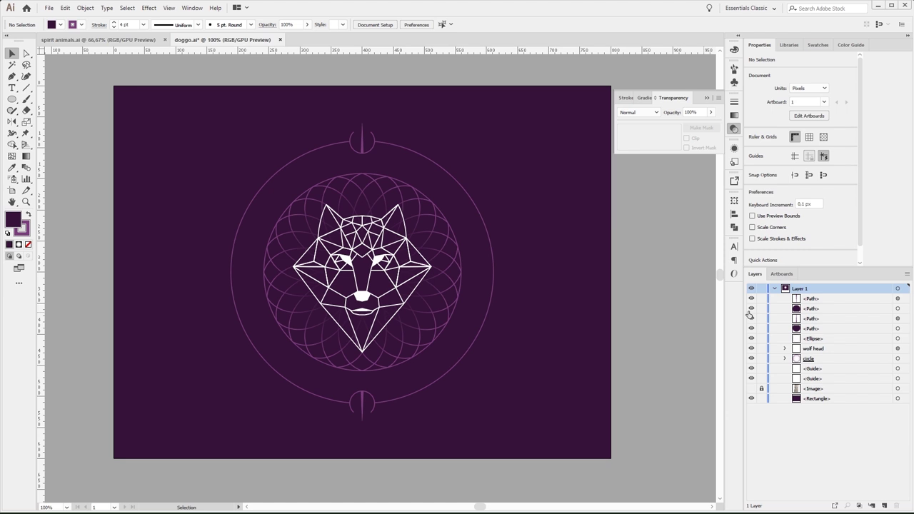
Group each ornament's pieces, then group the top and bottom ornaments into one pair.
click(898, 298)
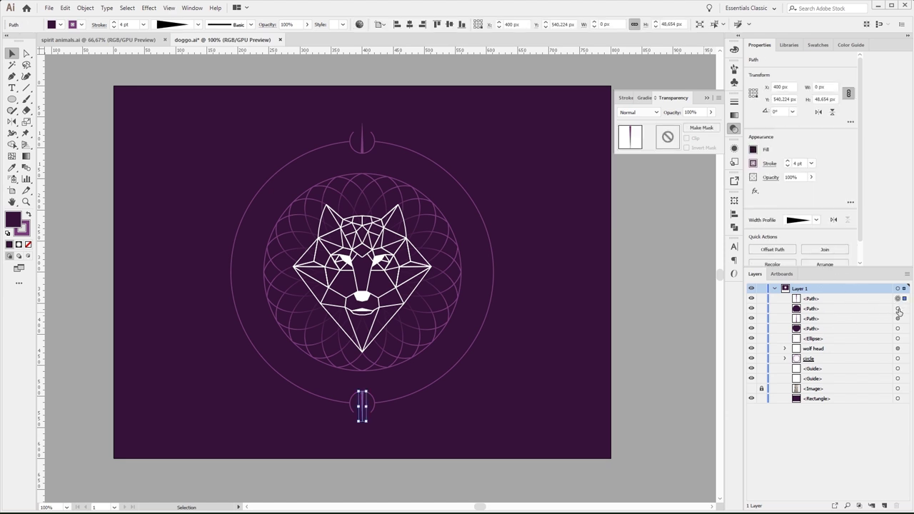
key(ctrl+g)
click(897, 308)
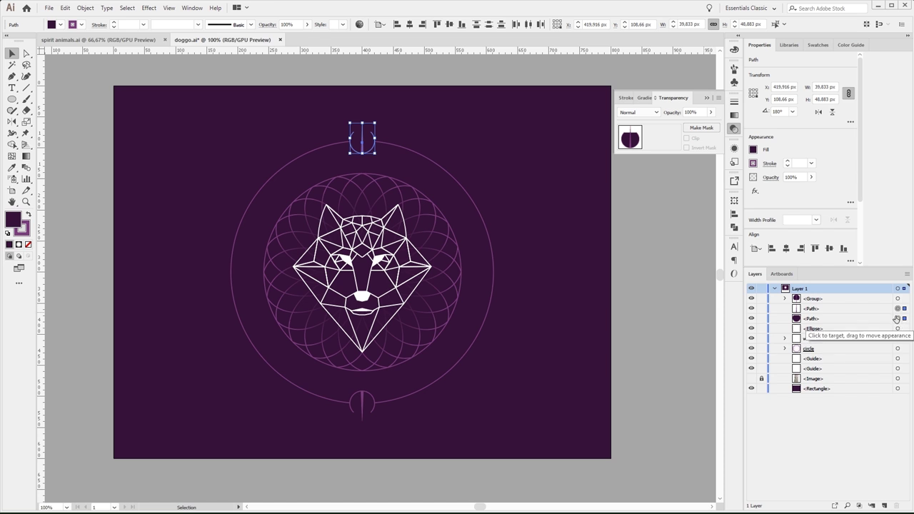
key(ctrl+g)
shift+click(897, 299)
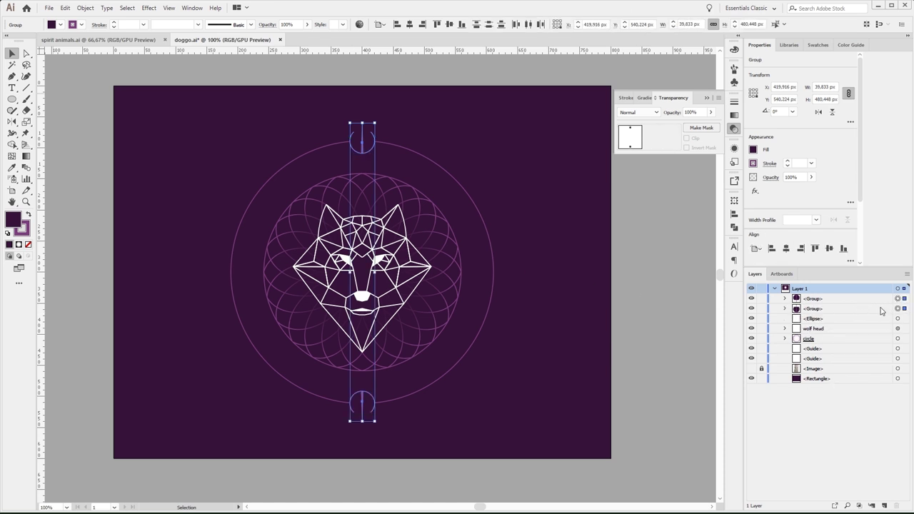
key(ctrl+g)
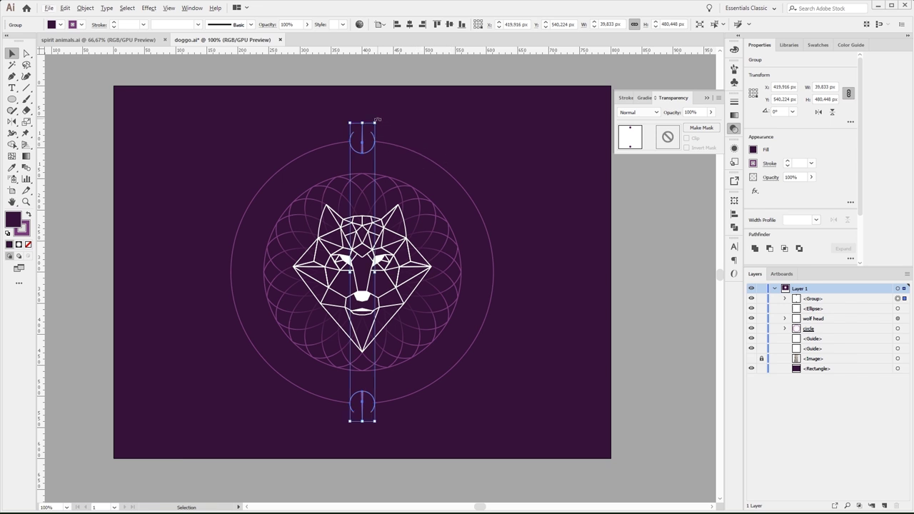
Duplicate the ornament pair in front and rotate the copy 45° onto a diagonal.
drag(377, 120, 538, 244)
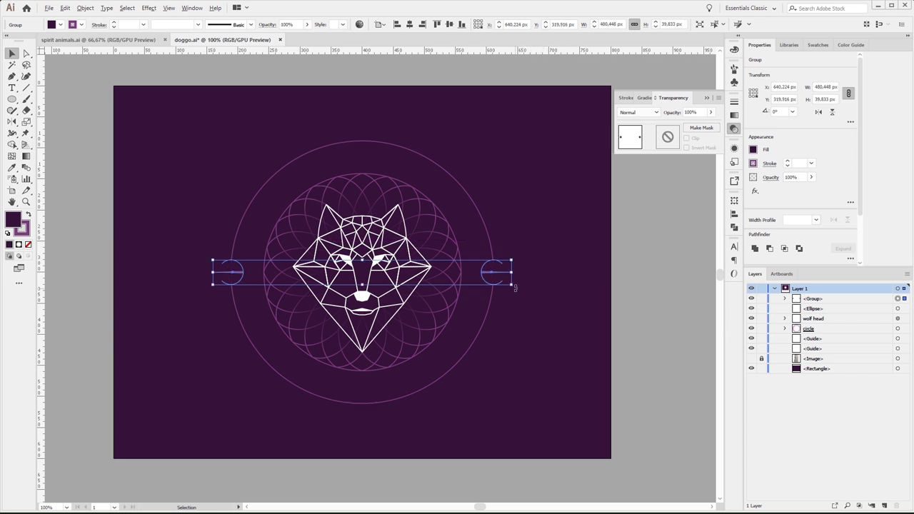
key(ctrl+z)
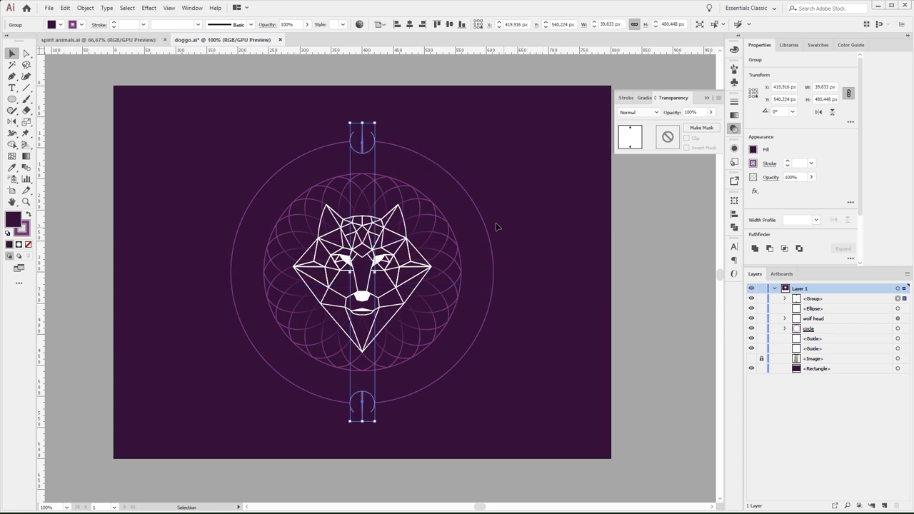
key(ctrl+c)
key(ctrl+f)
drag(369, 123, 529, 194)
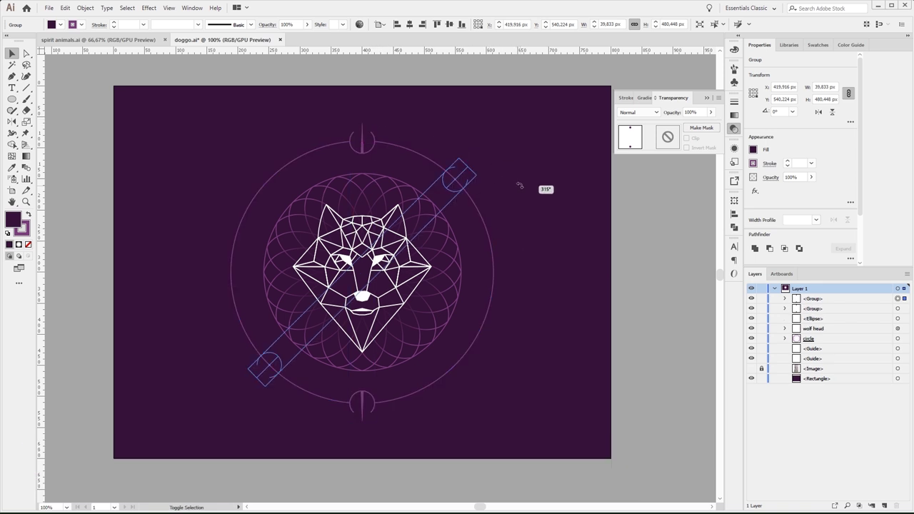
click(525, 212)
Duplicate the diagonal pair and rotate it to place ornaments left and right.
click(449, 194)
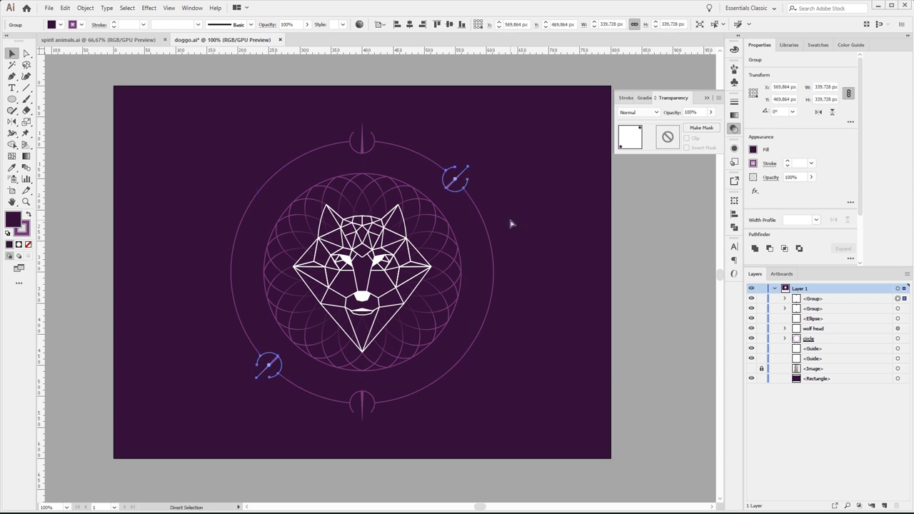
key(ctrl+c)
key(ctrl+f)
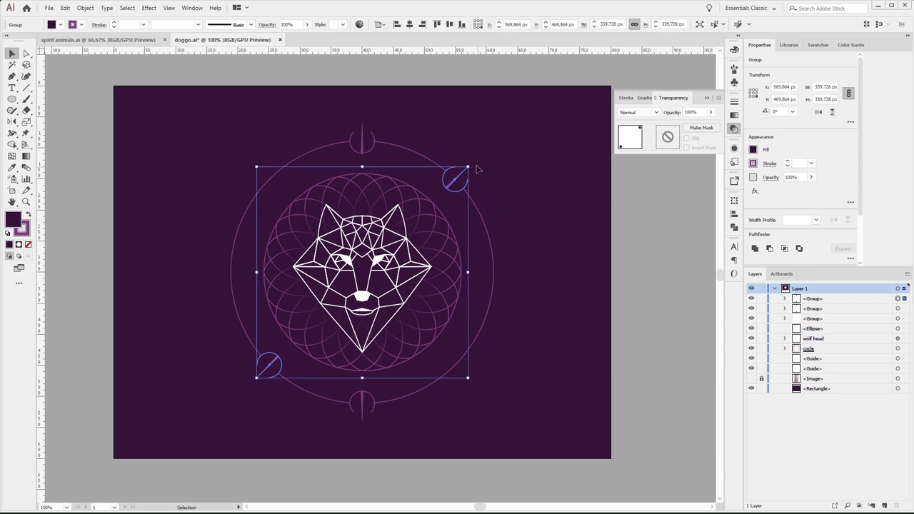
drag(471, 163, 543, 261)
click(510, 285)
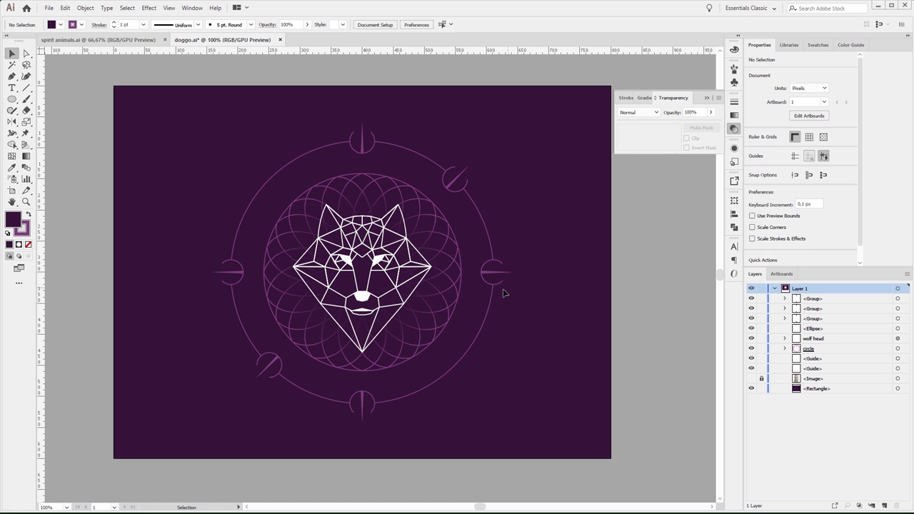
Duplicate the left-right pair and rotate it onto the remaining diagonal, completing eight ornaments.
click(487, 284)
key(ctrl+c)
key(ctrl+f)
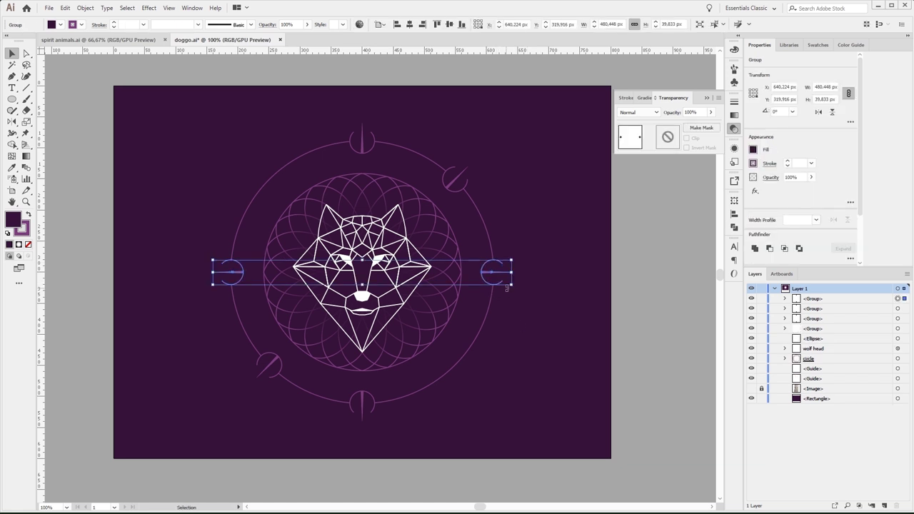
drag(514, 285, 535, 347)
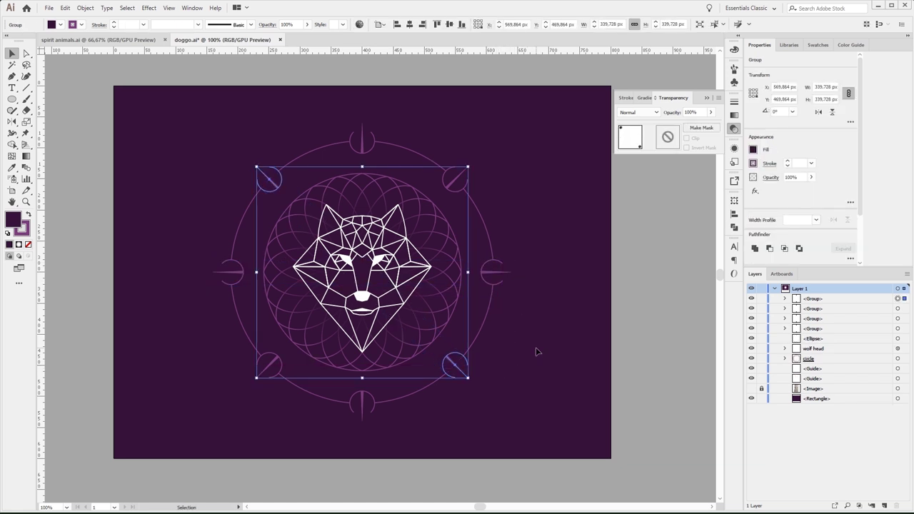
click(537, 347)
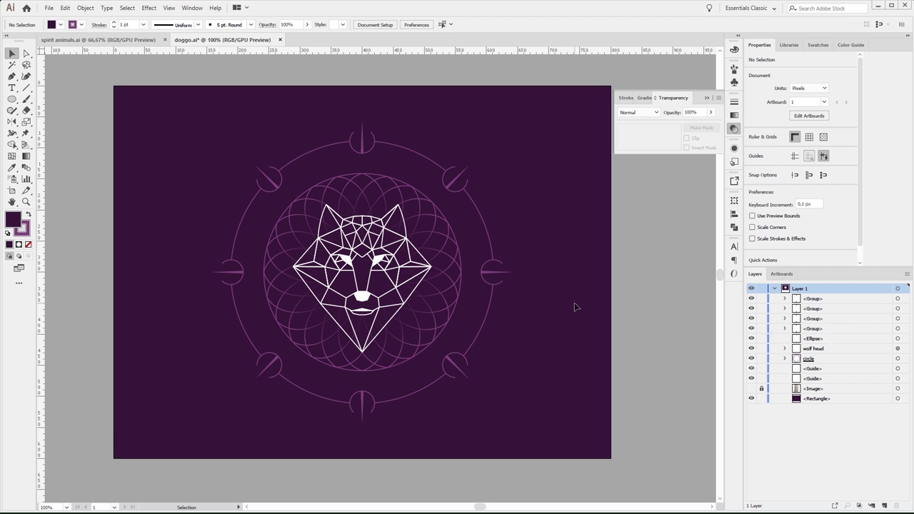
Close the Transparency panel and save doggo.ai with Ctrl+S.
click(732, 131)
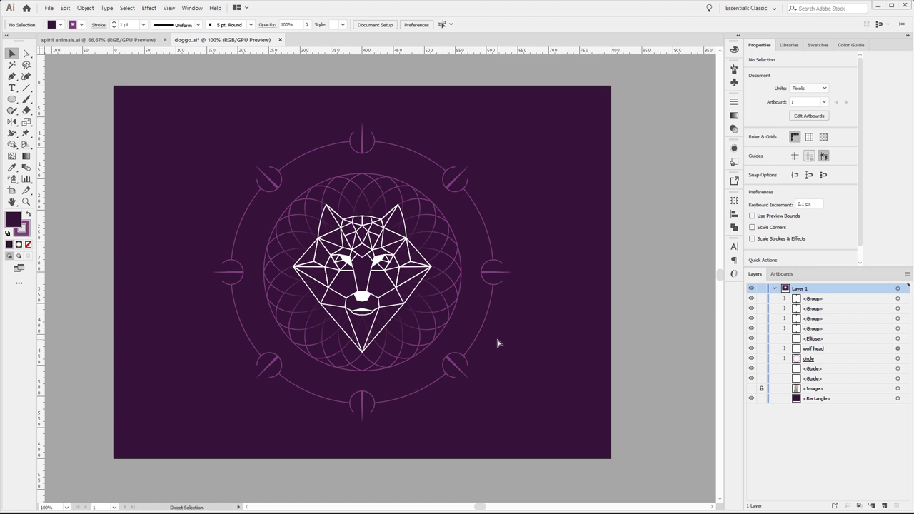
key(ctrl+s)
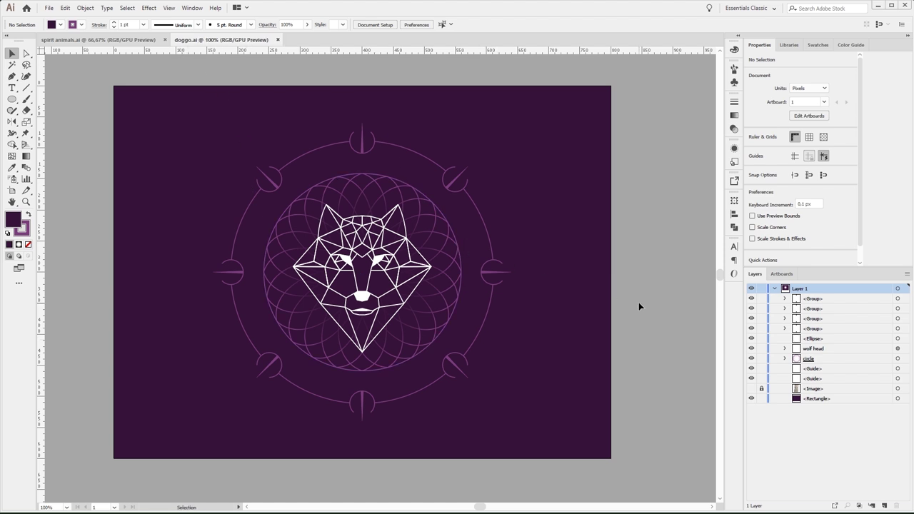